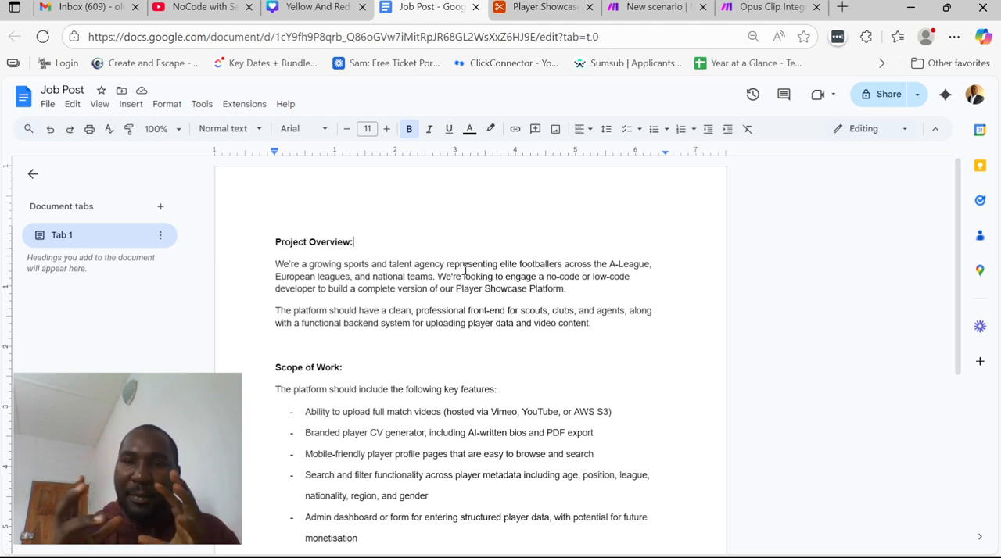
# Read the first Project Overview paragraph of the job post, covering the agency and the Player Showcase Platform request
pyautogui.scroll(-3, 465, 270)
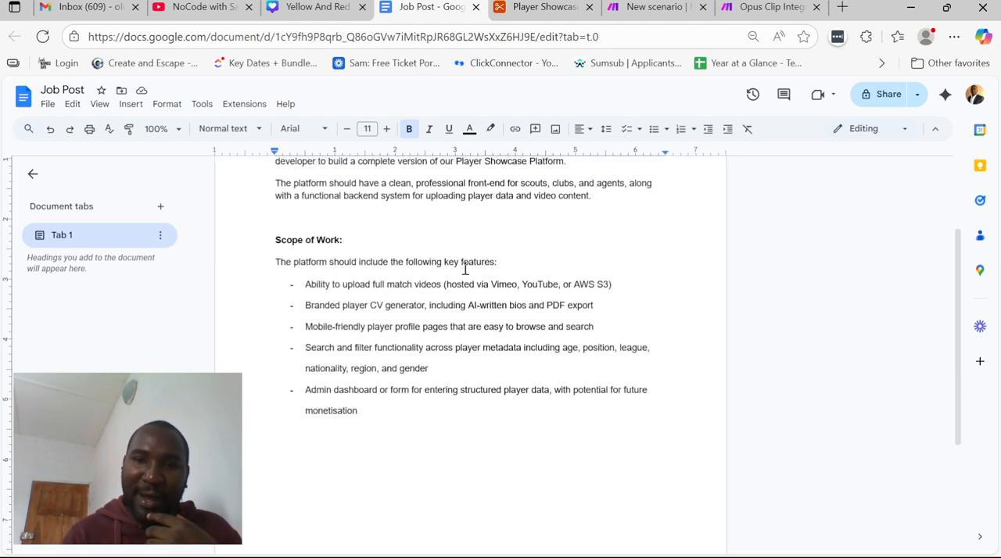
pyautogui.scroll(3, 466, 269)
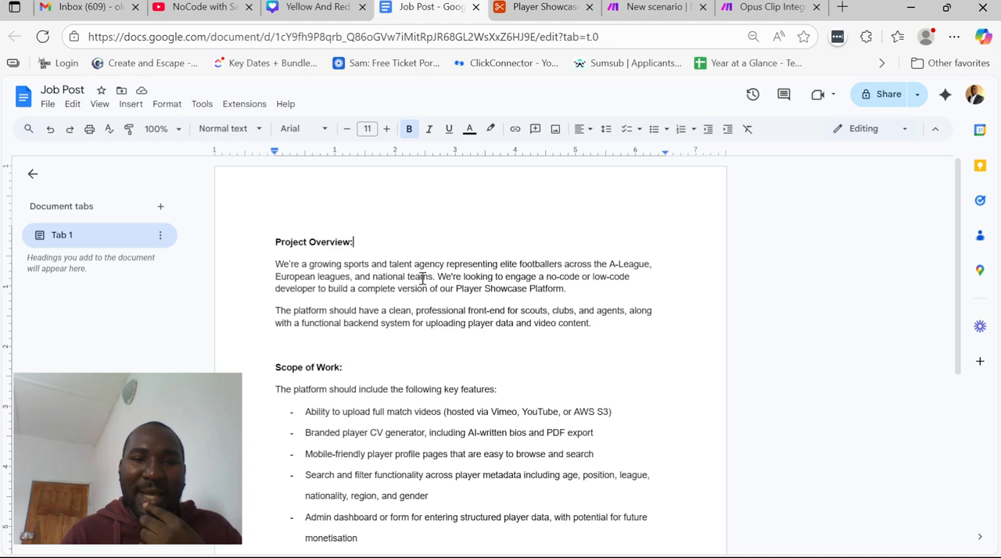
pyautogui.moveTo(291, 266); pyautogui.dragTo(547, 282)
pyautogui.click(527, 276)
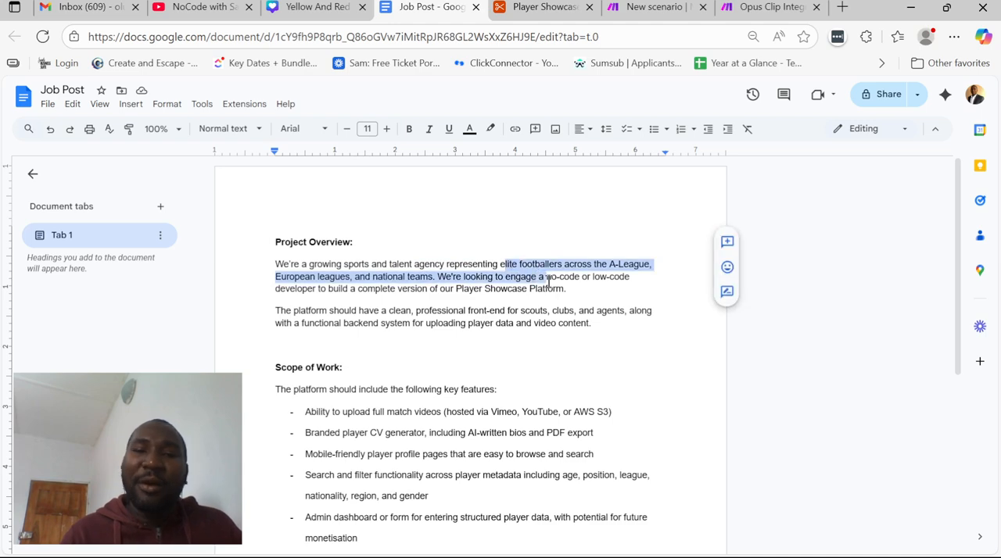
pyautogui.click(510, 295)
pyautogui.moveTo(374, 266); pyautogui.dragTo(513, 291)
pyautogui.click(500, 289)
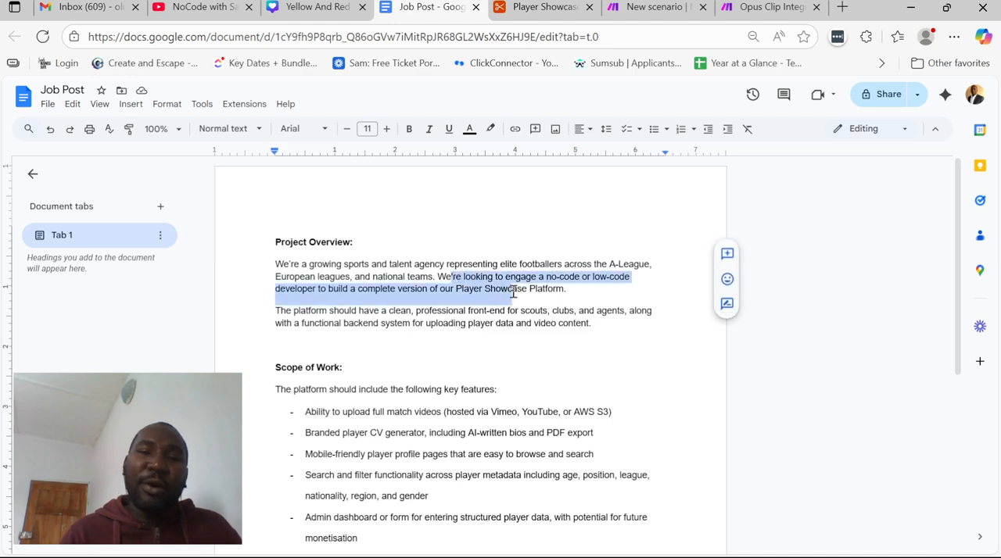
pyautogui.click(555, 291)
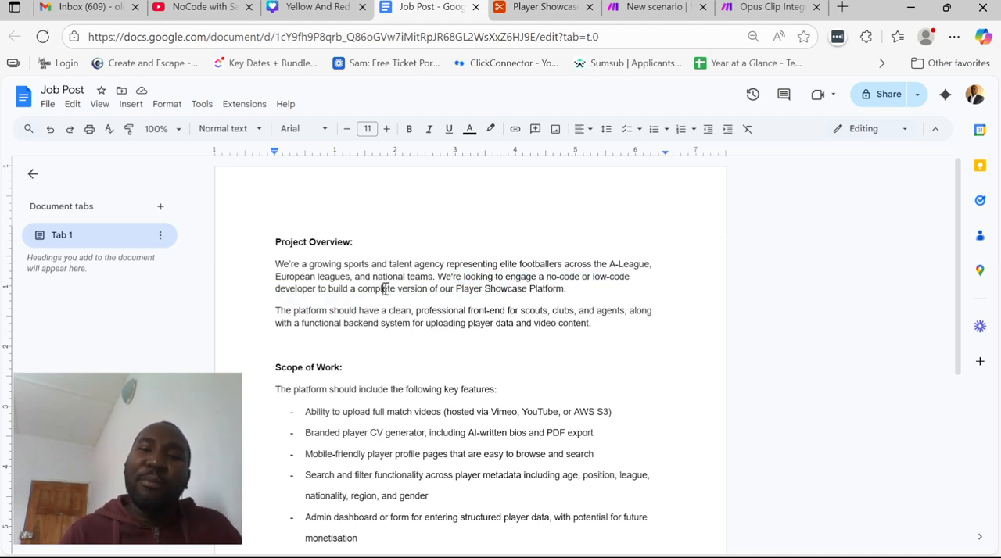
pyautogui.moveTo(384, 289); pyautogui.dragTo(551, 298)
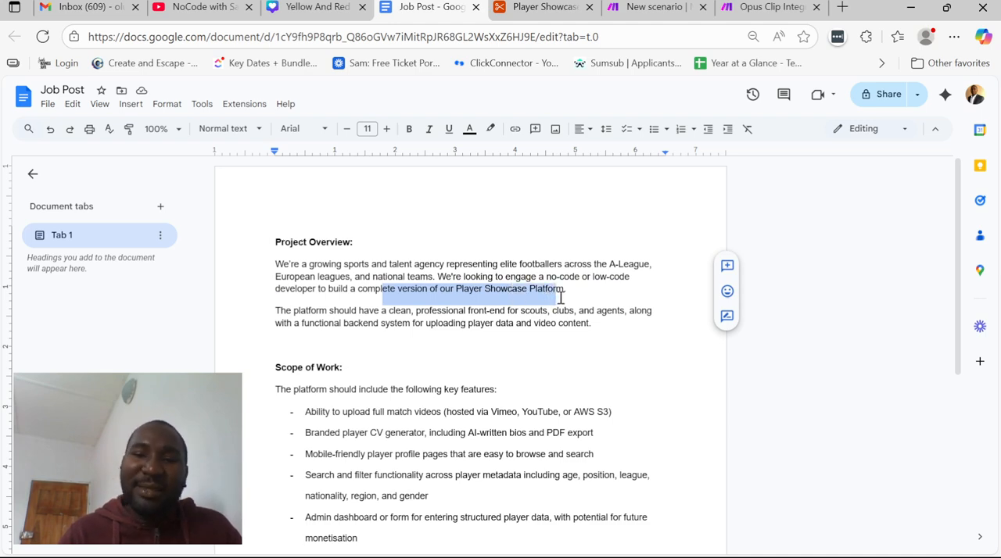
# Read the second Project Overview paragraph about the platform's professional front-end and its backend for player data and video content
pyautogui.click(344, 311)
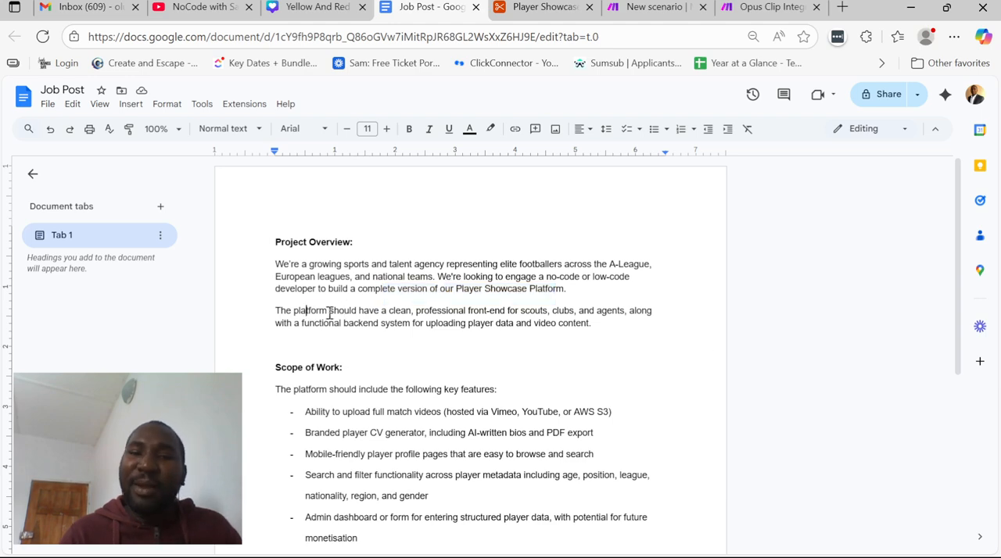
pyautogui.moveTo(306, 312); pyautogui.dragTo(563, 325)
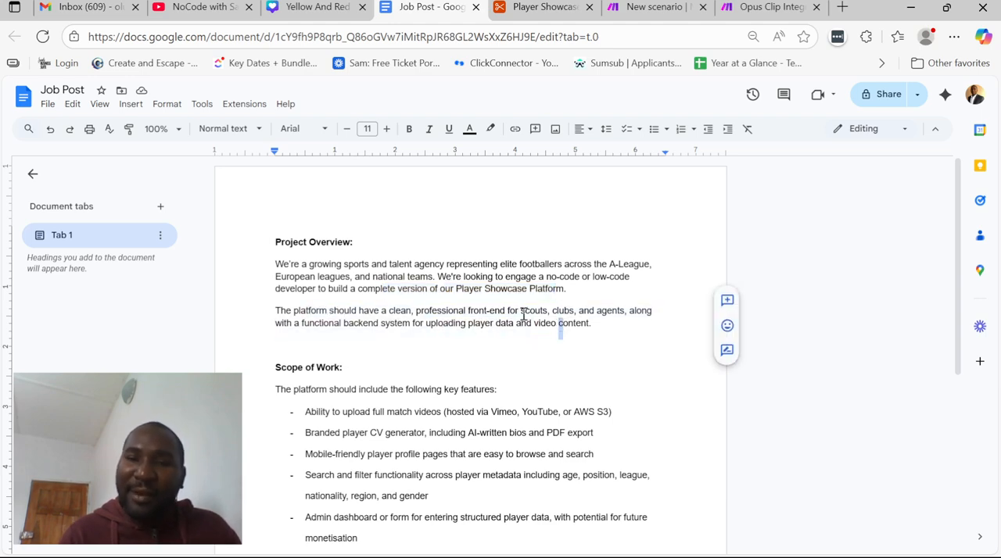
pyautogui.click(507, 312)
pyautogui.scroll(-2, 475, 317)
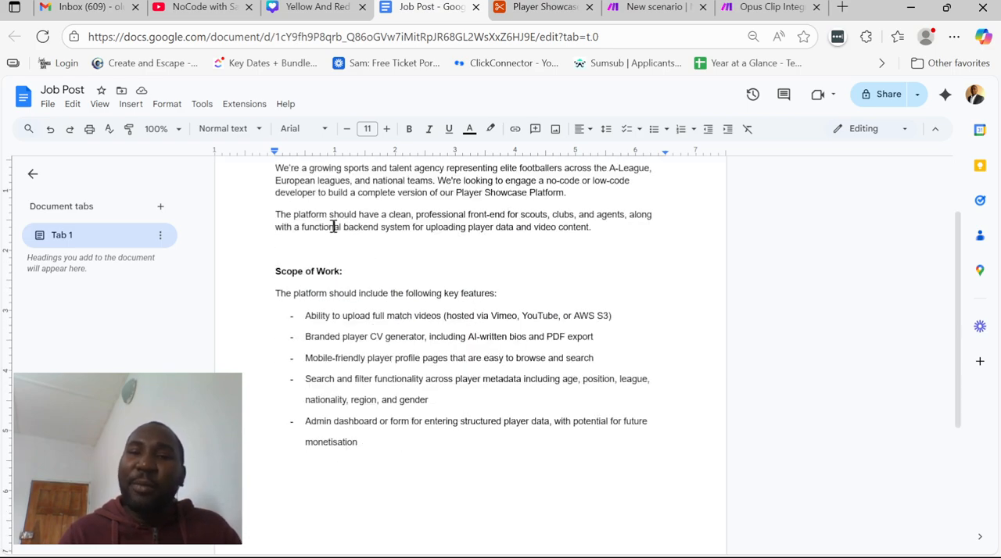
pyautogui.moveTo(334, 227); pyautogui.dragTo(550, 230)
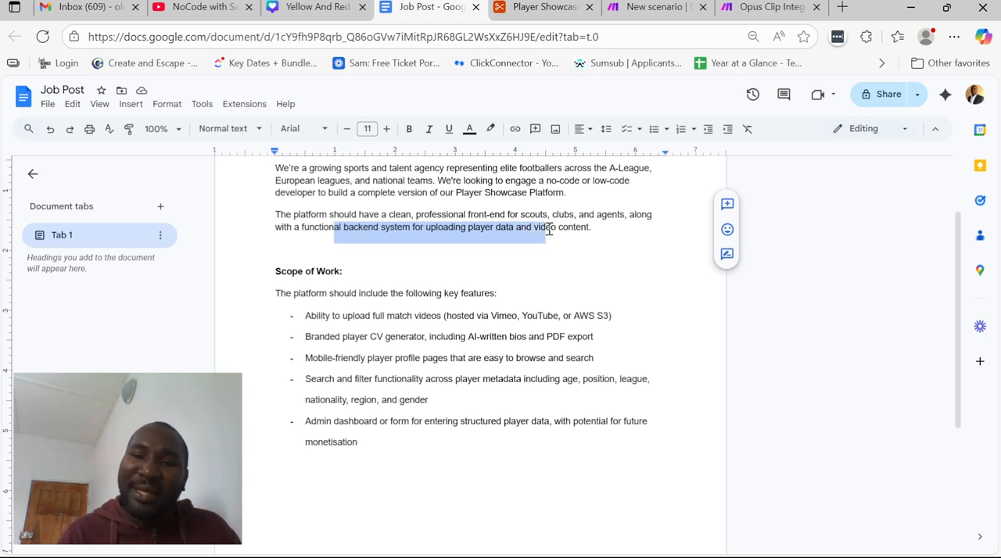
pyautogui.click(409, 300)
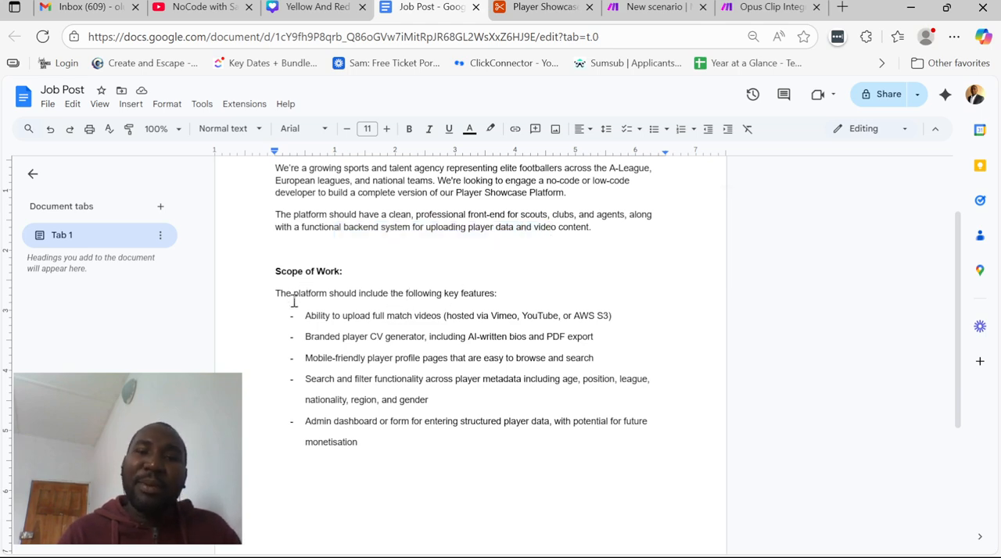
# Review the key features under Scope of Work, including match video uploads, the player CV generator, PDF export and mobile-friendly profiles
pyautogui.moveTo(294, 303); pyautogui.dragTo(391, 301)
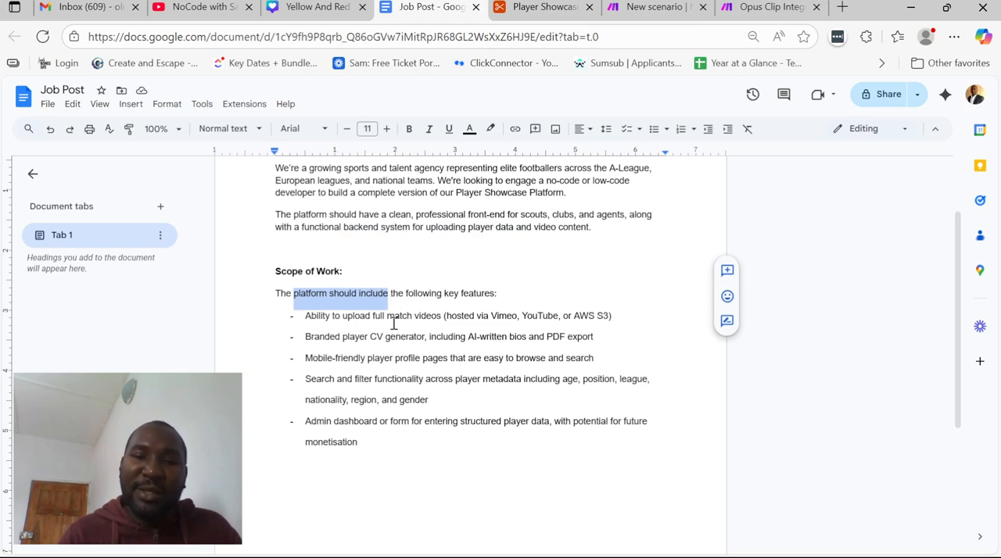
pyautogui.click(394, 315)
pyautogui.moveTo(373, 316); pyautogui.dragTo(441, 316)
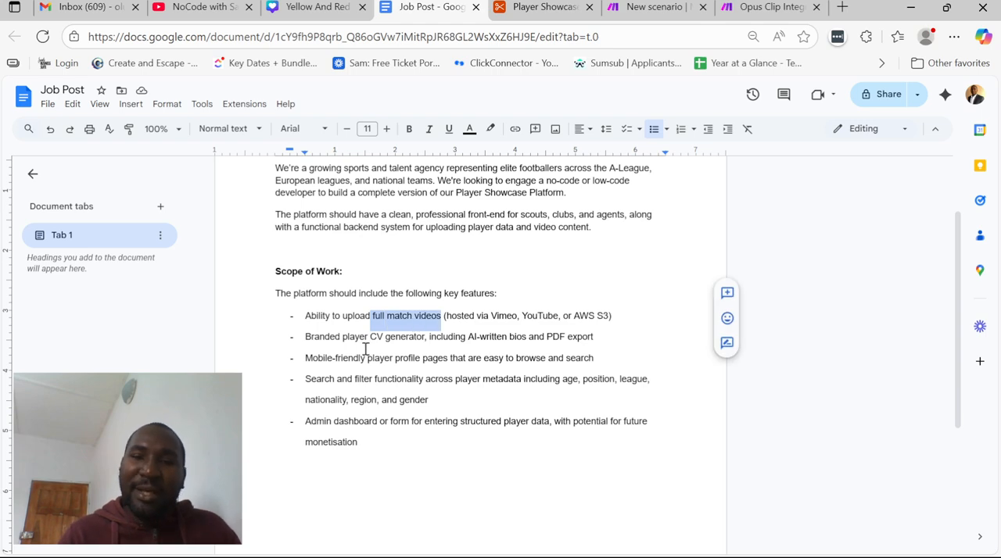
pyautogui.moveTo(331, 344); pyautogui.dragTo(409, 344)
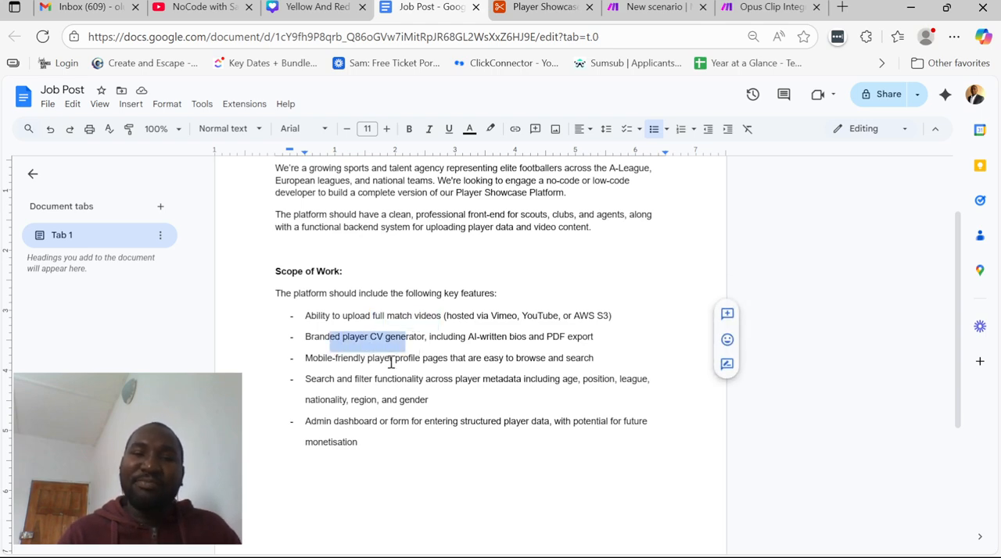
pyautogui.click(387, 361)
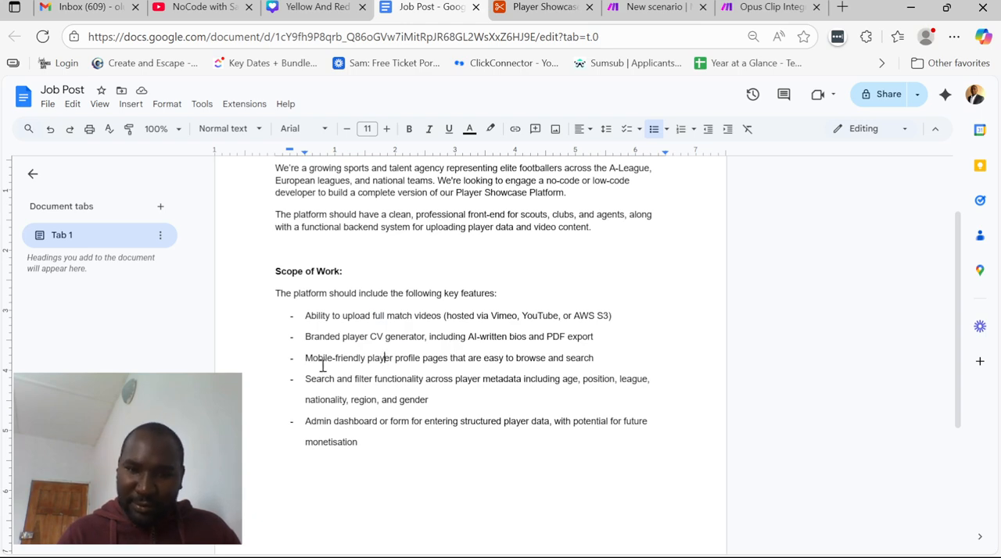
pyautogui.moveTo(558, 343); pyautogui.dragTo(582, 343)
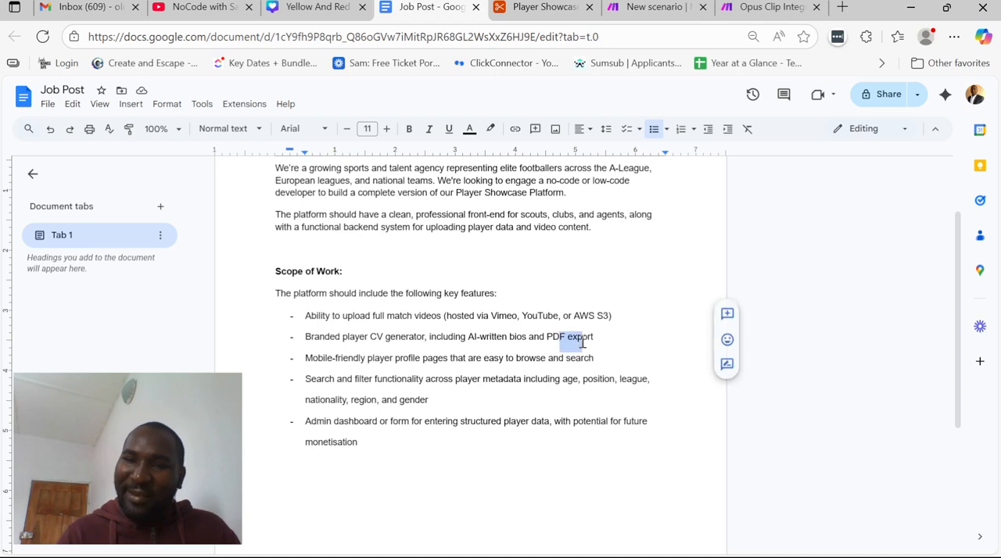
pyautogui.click(549, 358)
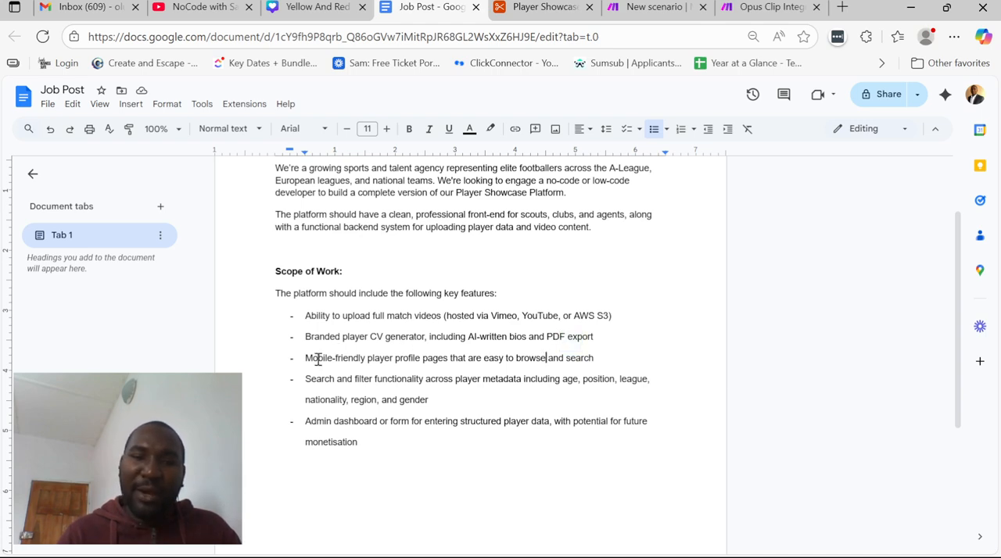
pyautogui.moveTo(318, 359); pyautogui.dragTo(436, 364)
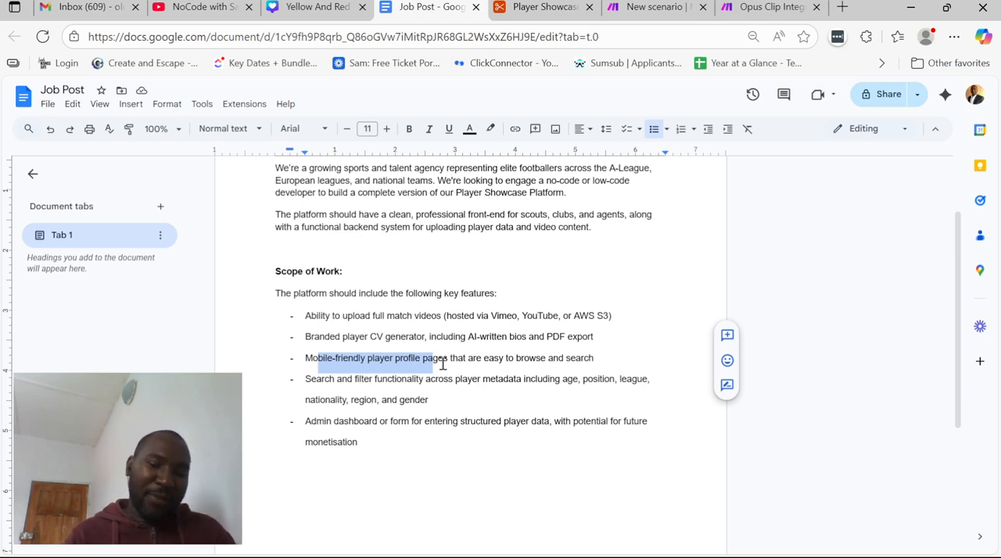
pyautogui.scroll(1, 467, 352)
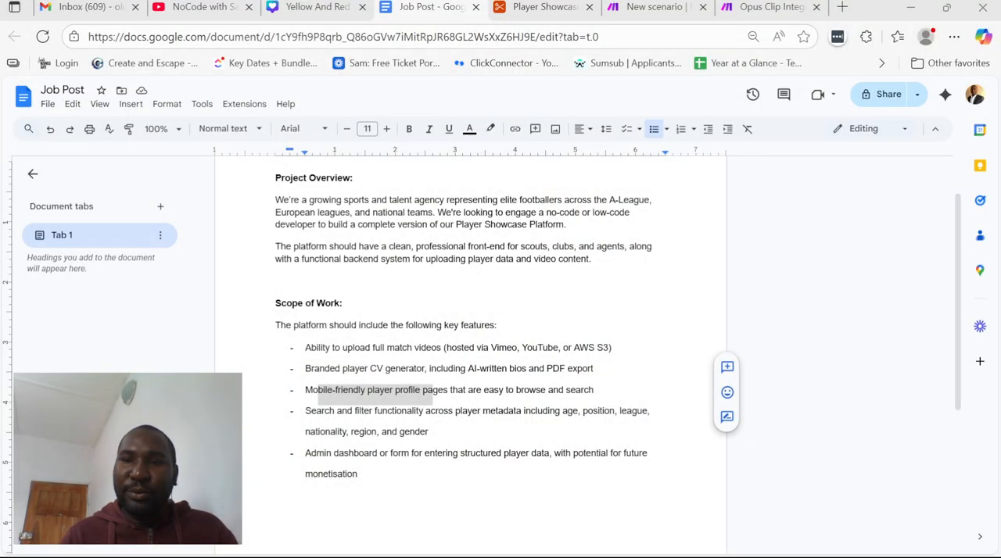
# Switch to the Player Showcase Platform base in Airtable and examine the Players table's fields from Date of Birth through the video totals
pyautogui.click(538, 7)
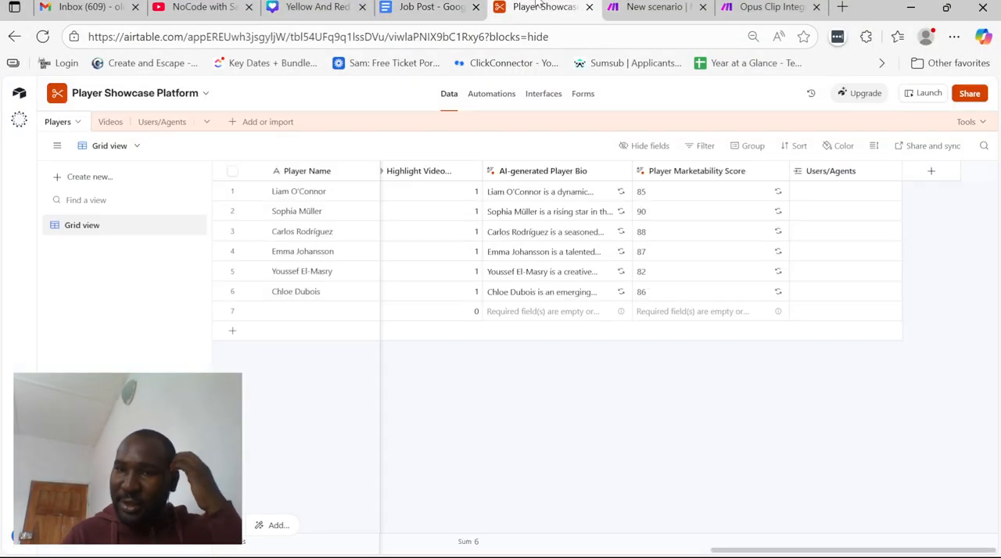
pyautogui.hscroll(-10, 472, 205)
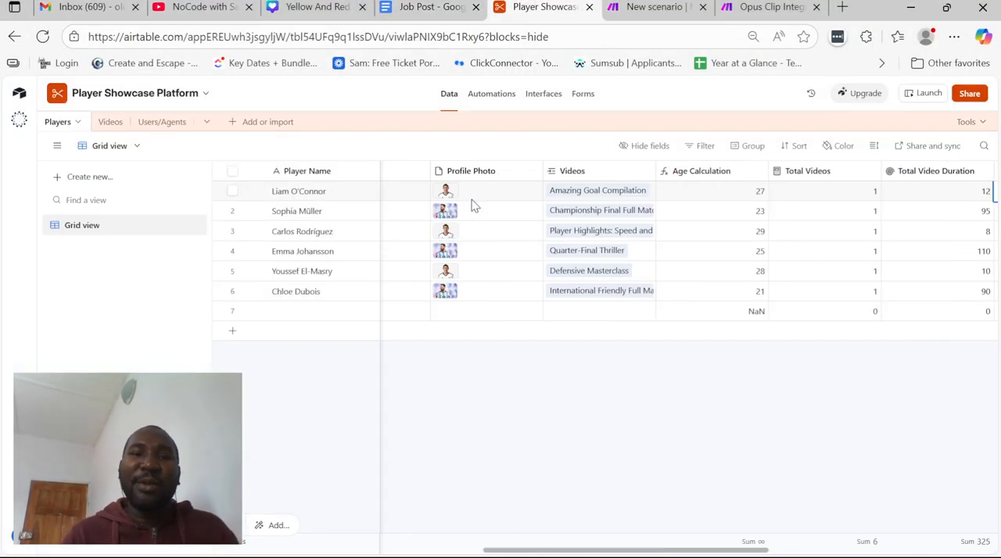
pyautogui.hscroll(-5, 471, 202)
pyautogui.click(441, 197)
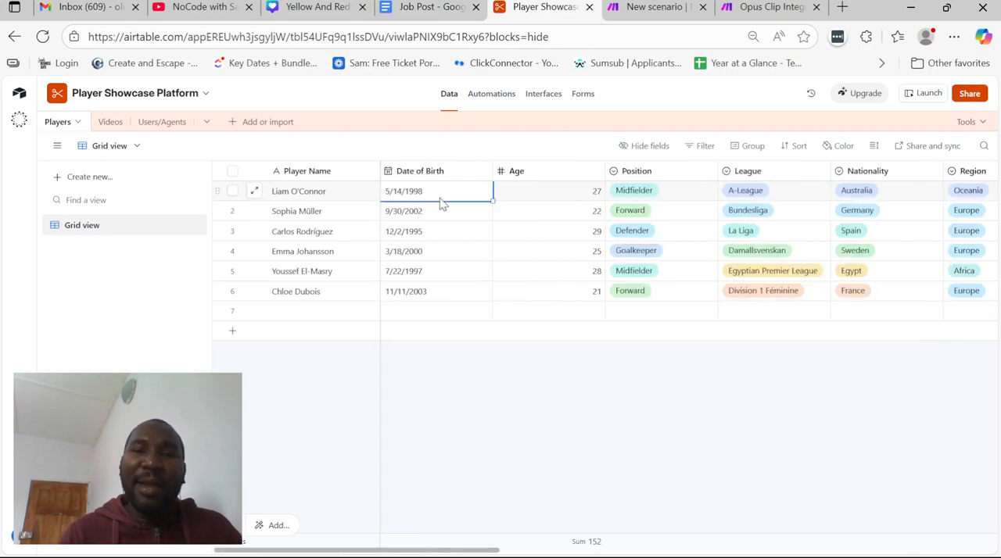
pyautogui.click(511, 242)
pyautogui.hscroll(8, 535, 235)
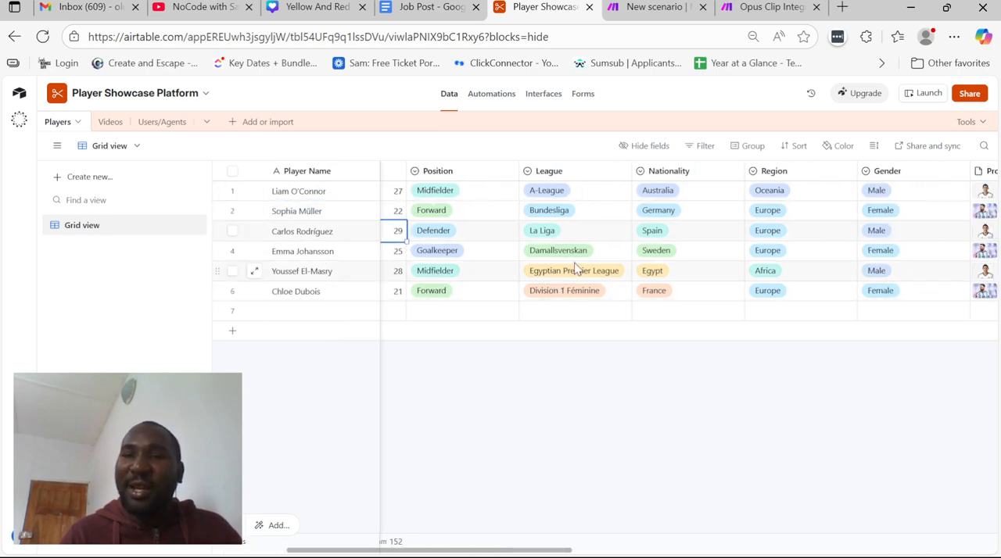
pyautogui.hscroll(5, 683, 192)
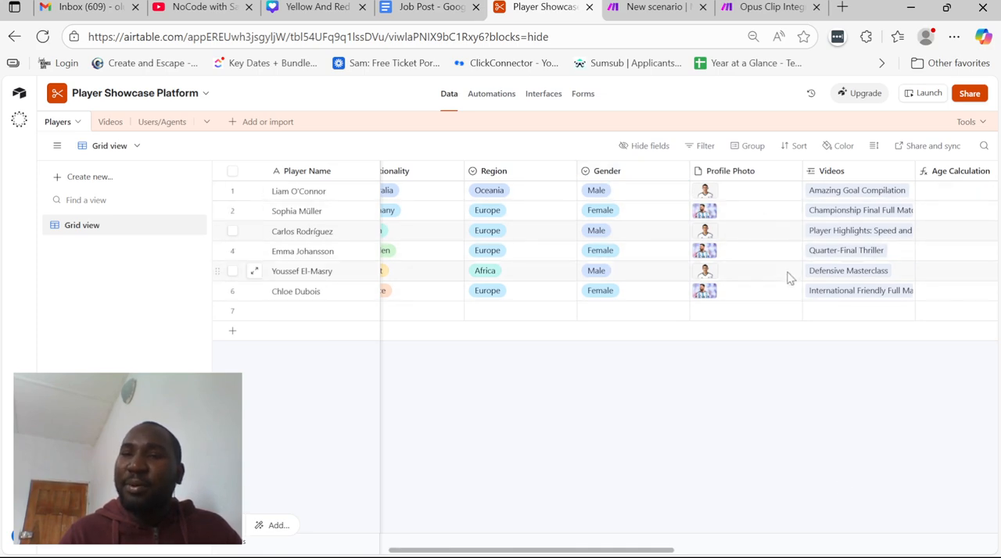
pyautogui.hscroll(3, 788, 277)
pyautogui.hscroll(2, 788, 277)
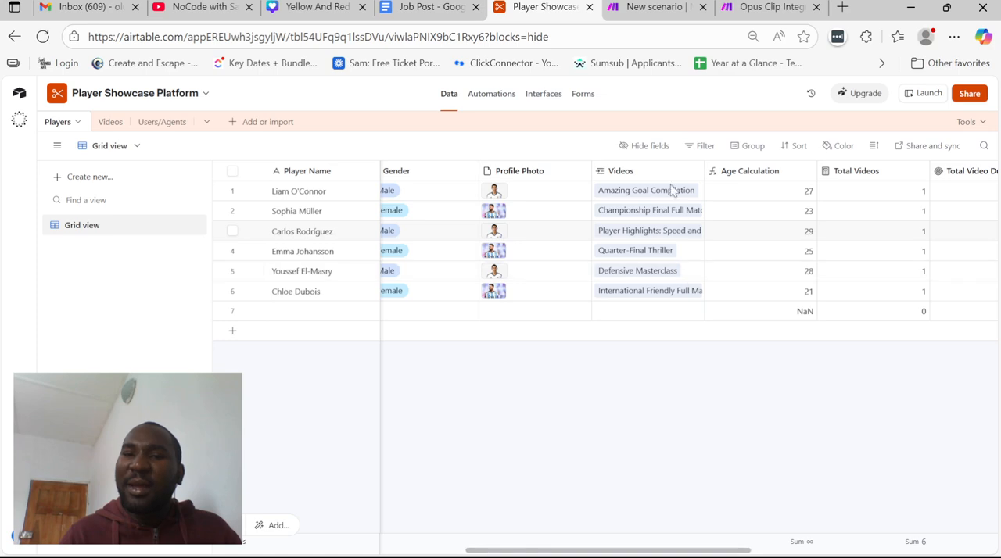
pyautogui.hscroll(3, 673, 281)
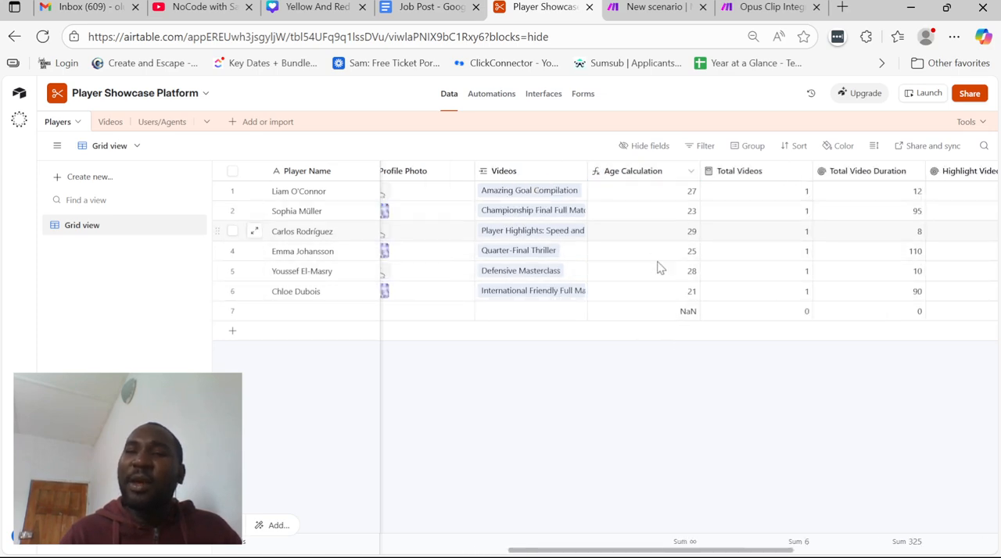
pyautogui.hscroll(6, 661, 270)
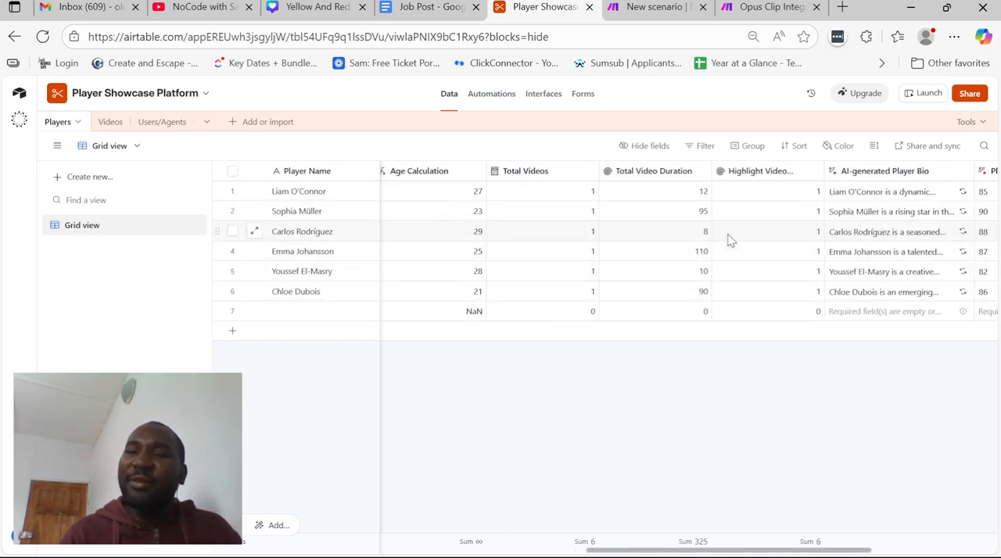
pyautogui.hscroll(5, 757, 270)
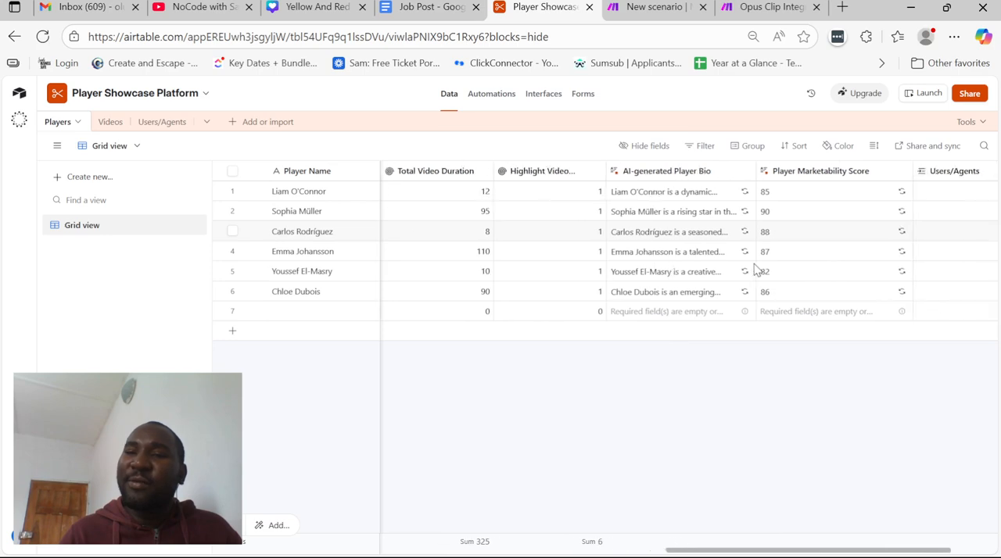
# Examine several players' entries in the AI-generated Player Bio and Player Marketability Score fields
pyautogui.click(670, 195)
pyautogui.click(666, 250)
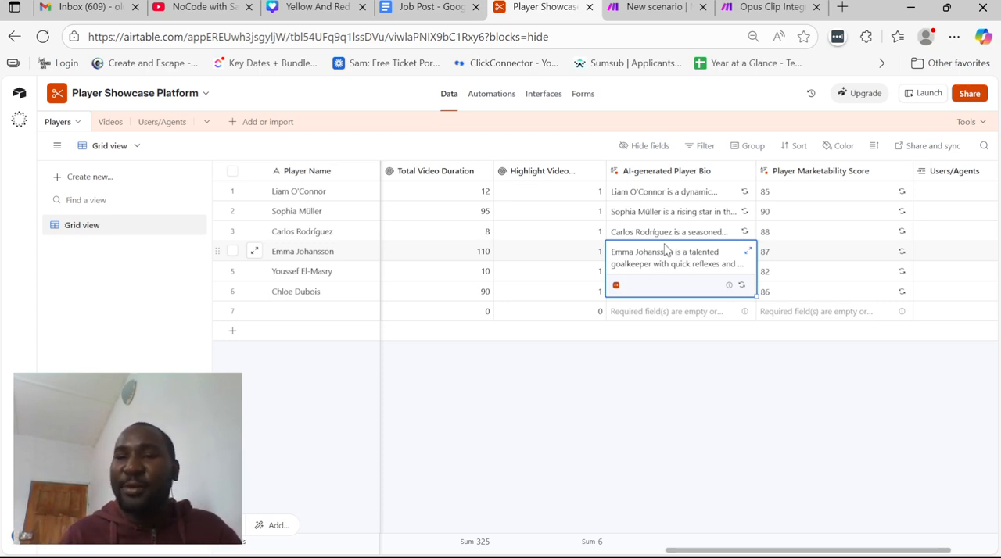
pyautogui.click(726, 202)
pyautogui.hscroll(2, 742, 213)
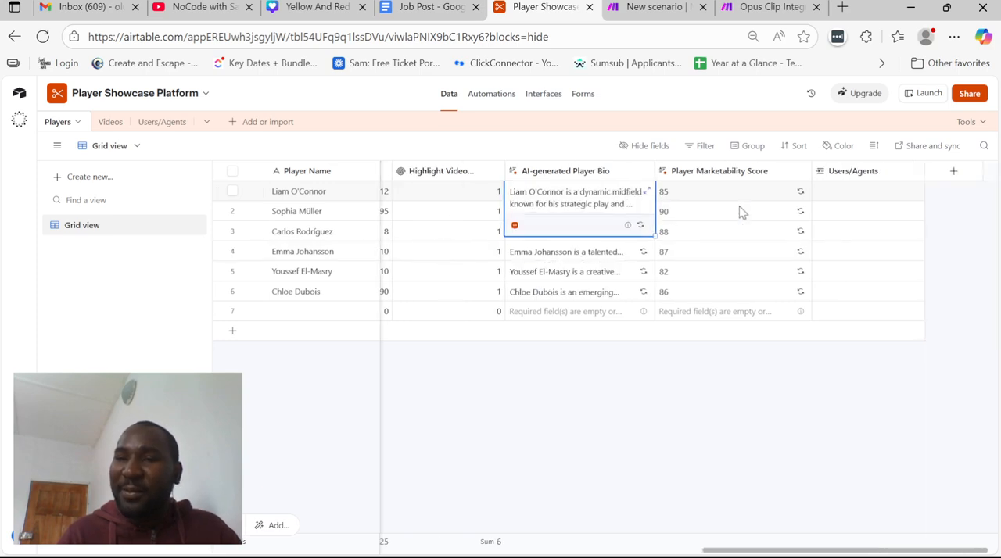
pyautogui.click(719, 214)
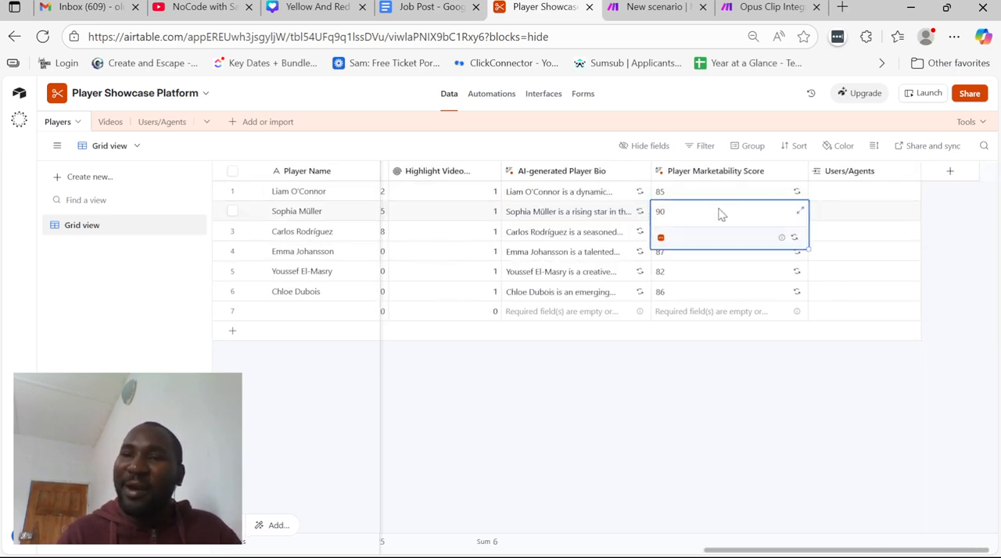
pyautogui.hscroll(1, 719, 214)
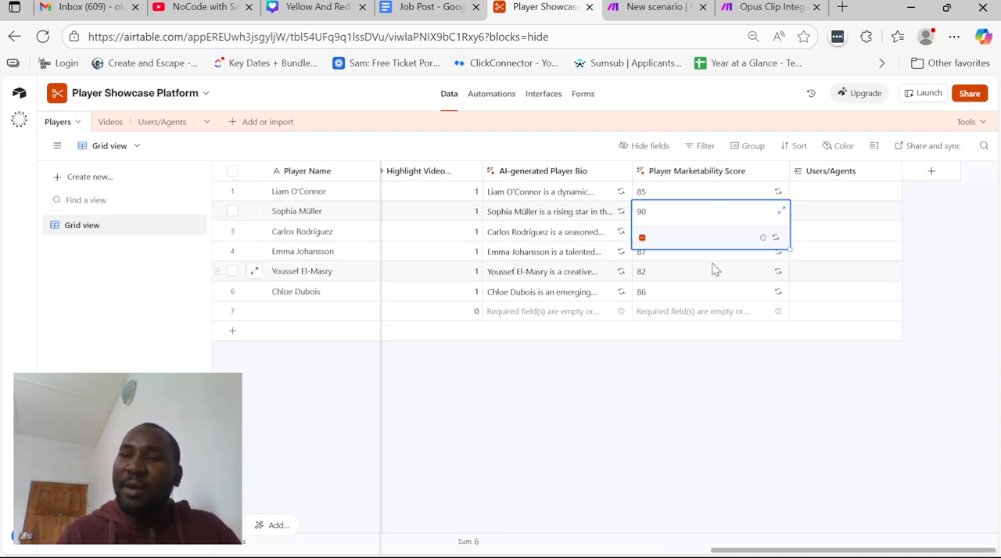
pyautogui.click(713, 270)
pyautogui.click(707, 193)
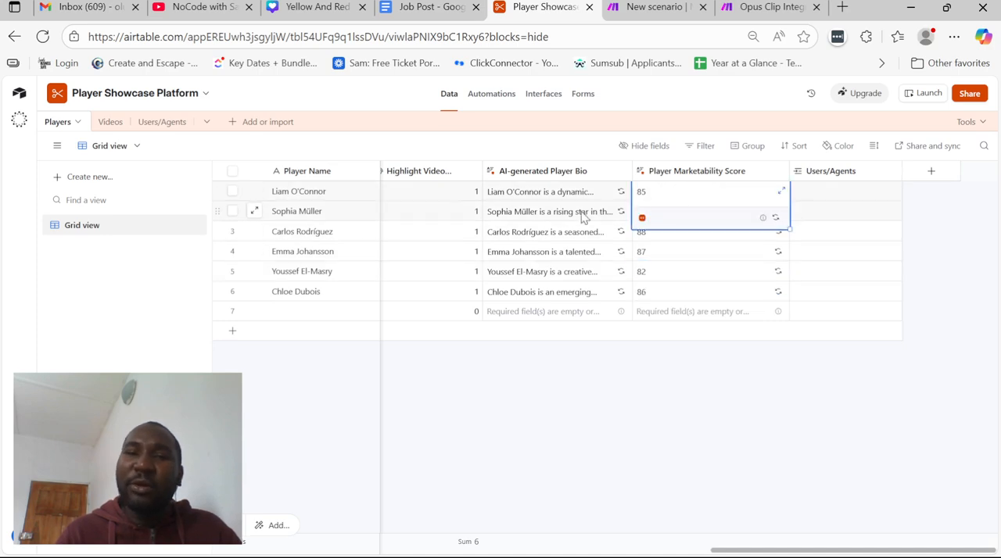
pyautogui.hscroll(-6, 581, 217)
pyautogui.hscroll(5, 581, 217)
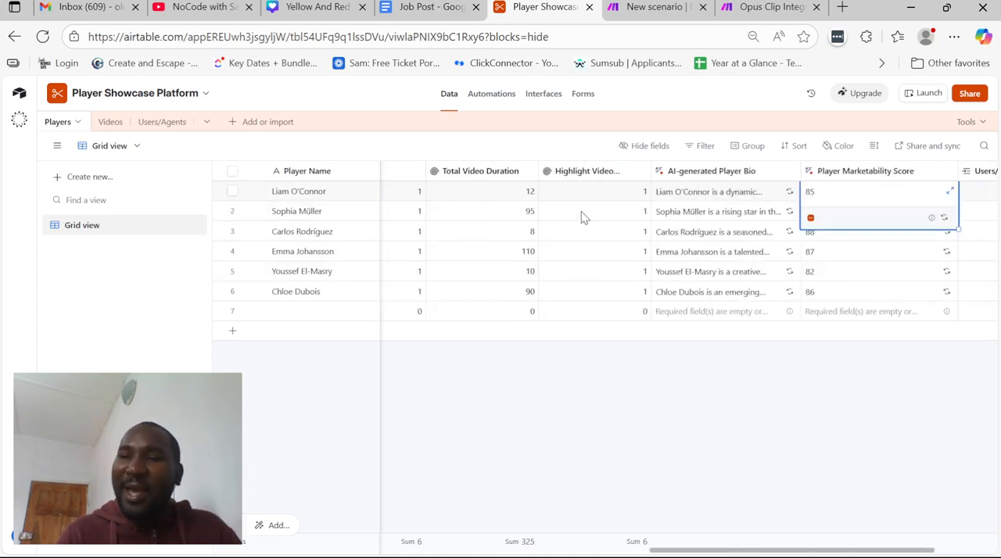
pyautogui.click(782, 255)
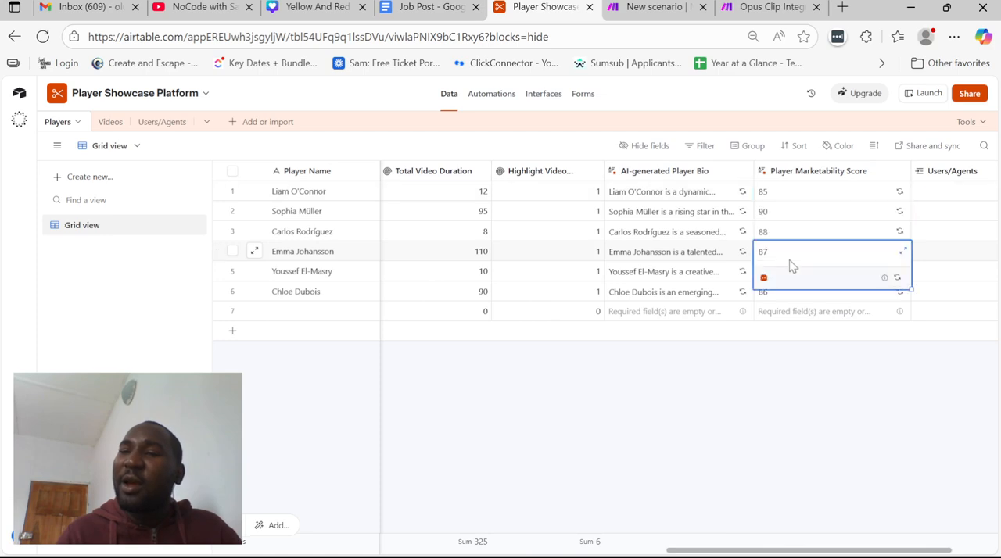
# Review the Players table's remaining fields through Users/Agents, glancing at the linked Users/Agents table and the second player's marketability score
pyautogui.hscroll(3, 790, 264)
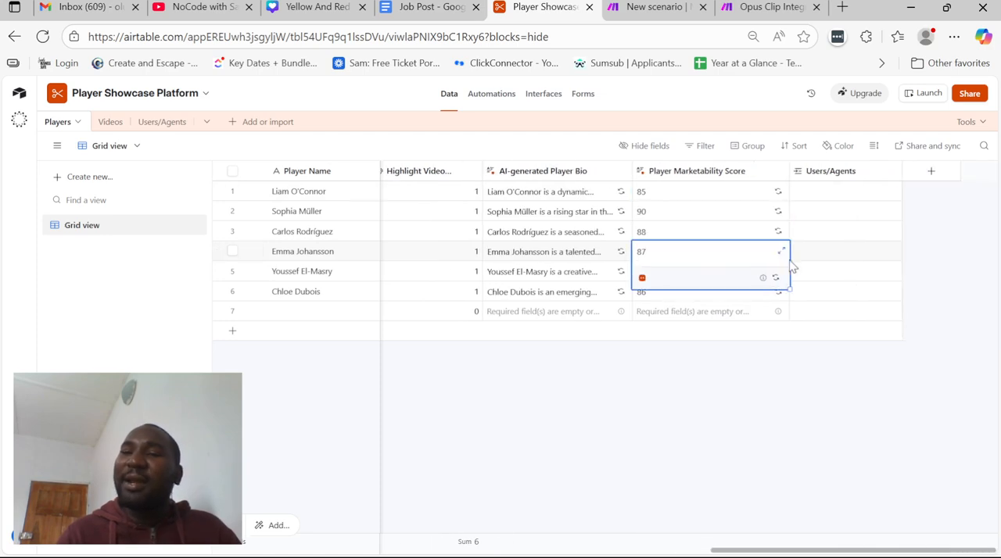
pyautogui.click(150, 122)
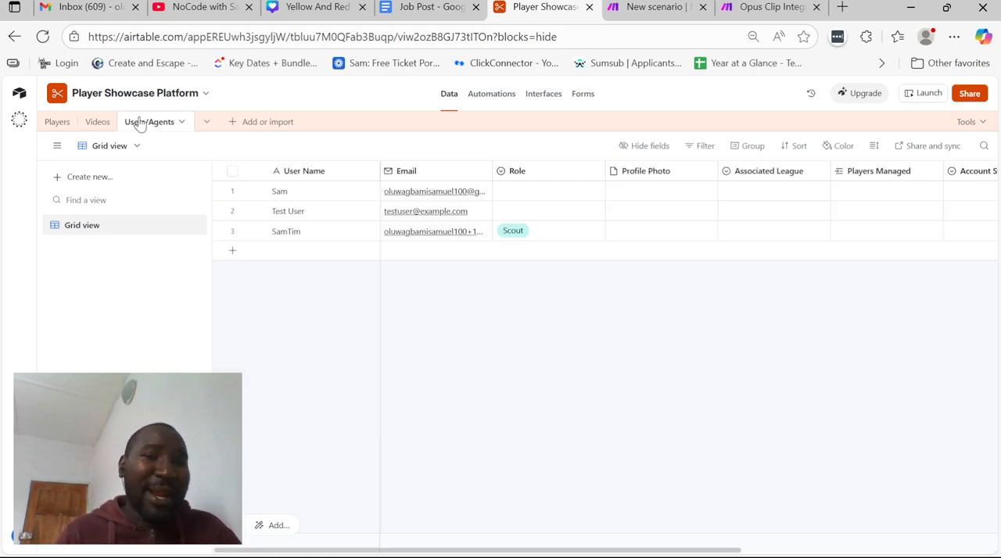
pyautogui.click(53, 122)
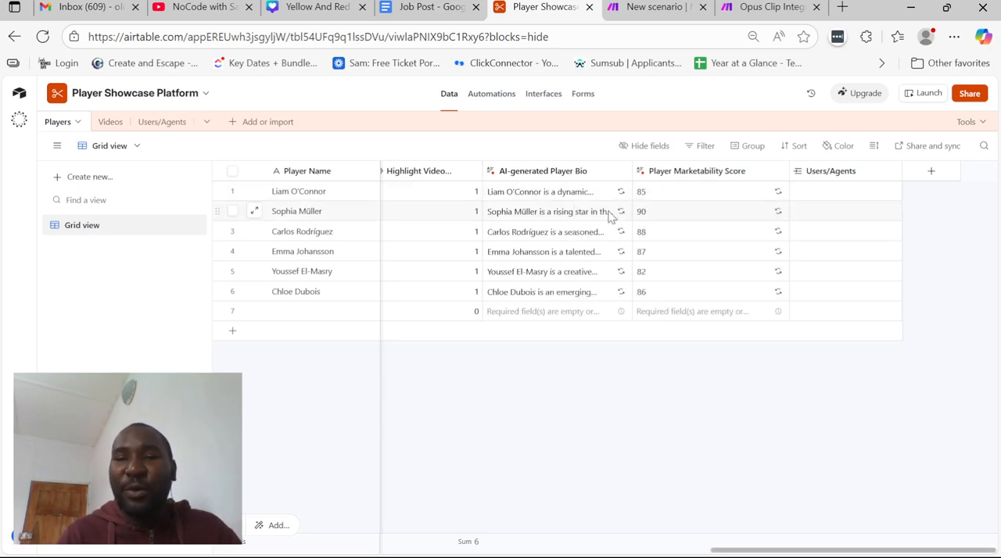
pyautogui.click(670, 214)
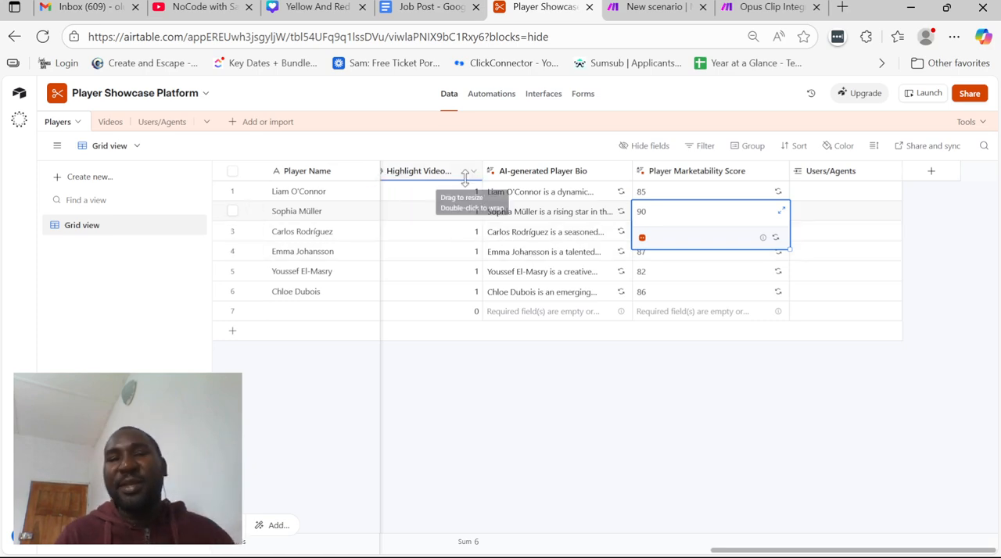
pyautogui.hscroll(-5, 444, 205)
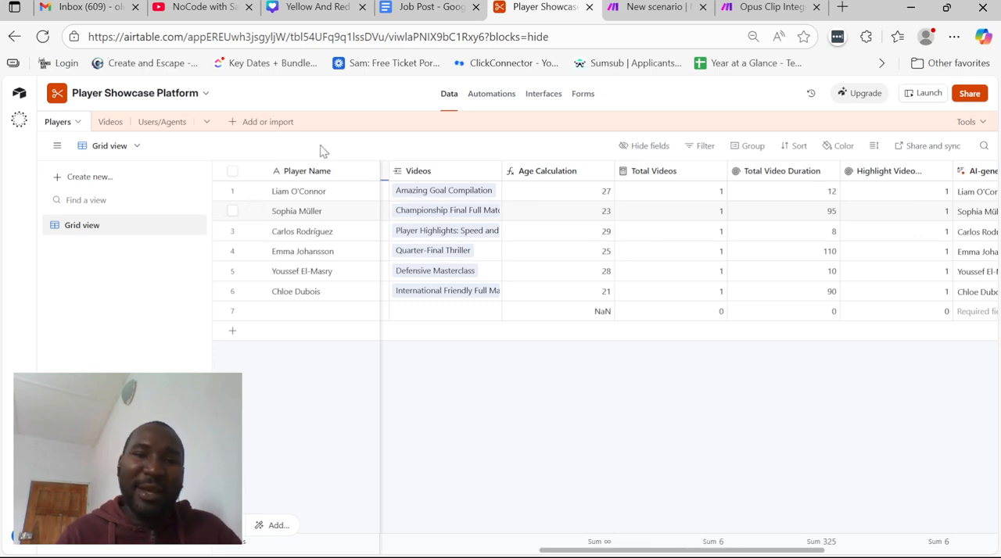
# In the Users/Agents table, set the Role to Admin for Test User and to Coach for the first record
pyautogui.click(147, 121)
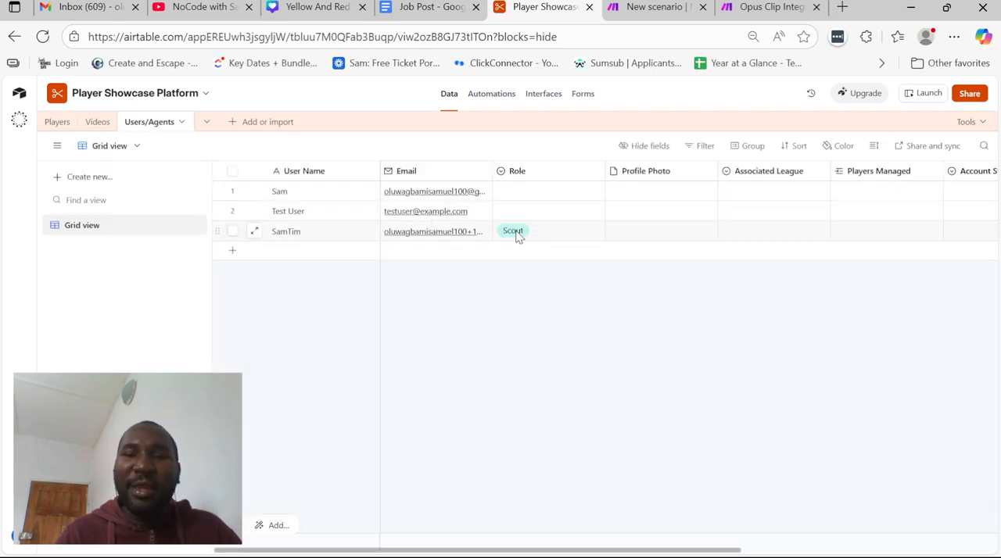
pyautogui.click(585, 220)
pyautogui.hscroll(3, 585, 222)
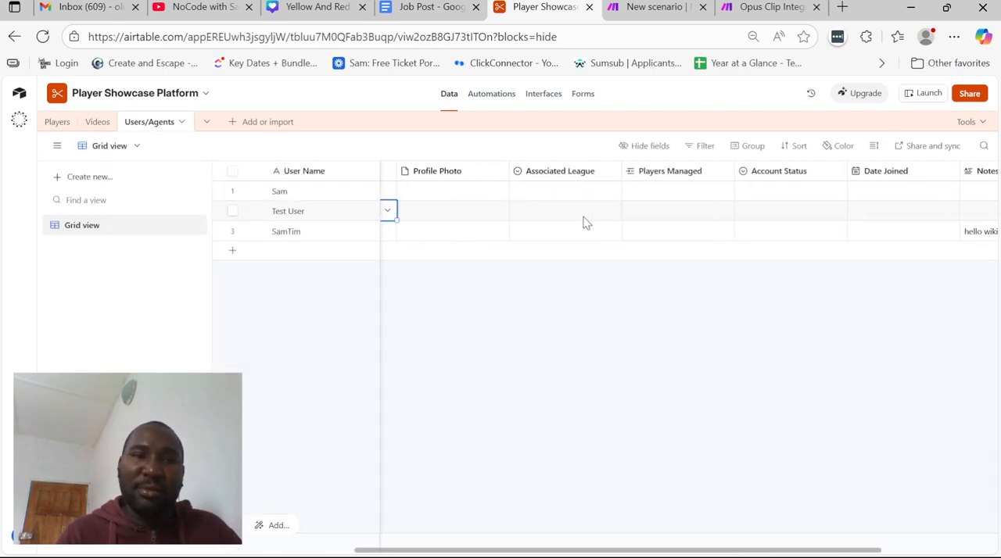
pyautogui.hscroll(-3, 585, 223)
pyautogui.hscroll(3, 586, 223)
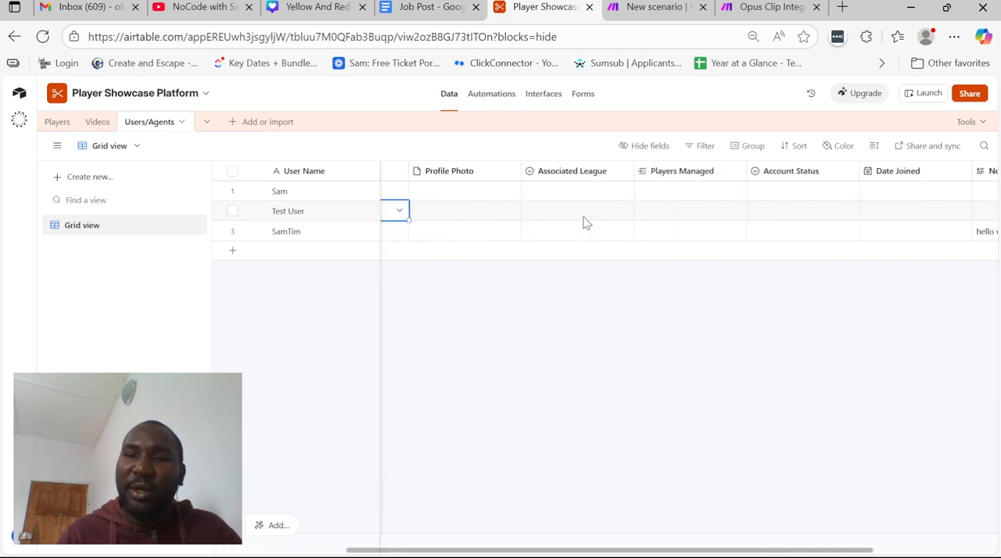
pyautogui.hscroll(-3, 585, 221)
pyautogui.click(565, 208)
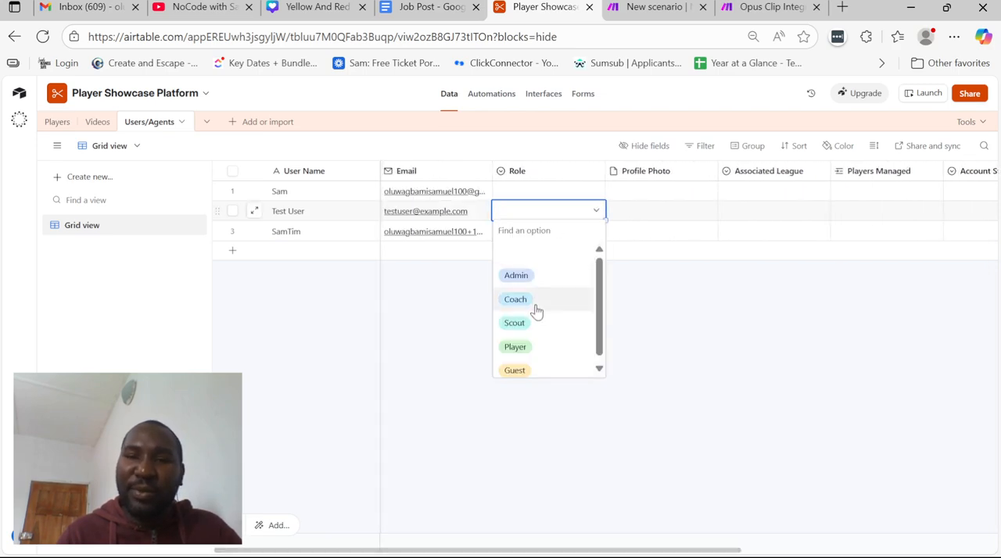
pyautogui.click(532, 279)
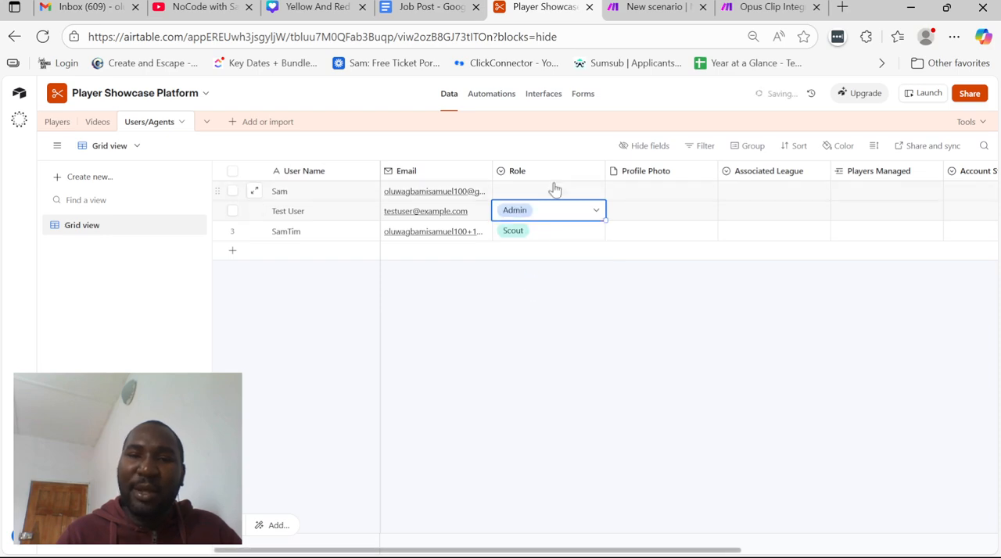
pyautogui.click(554, 190)
pyautogui.click(562, 194)
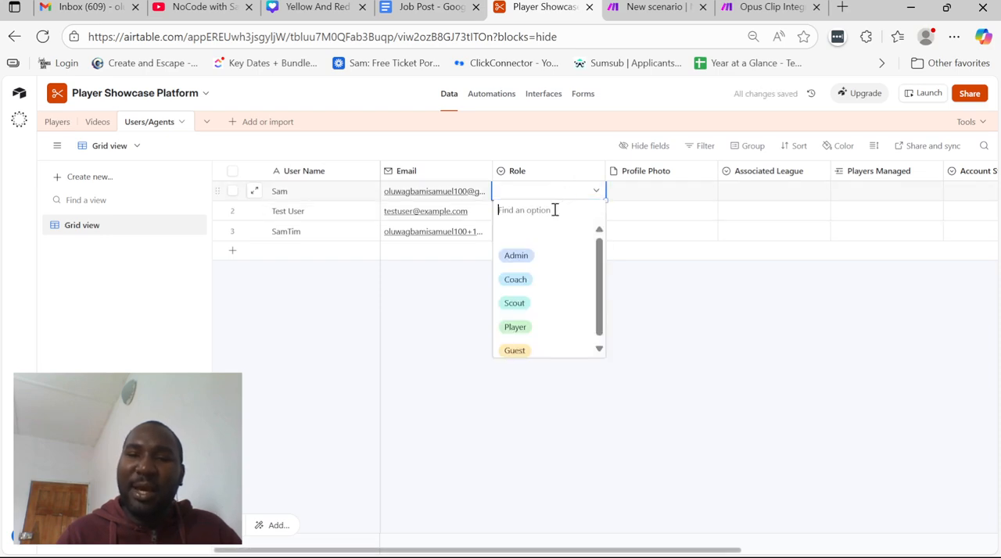
pyautogui.click(545, 292)
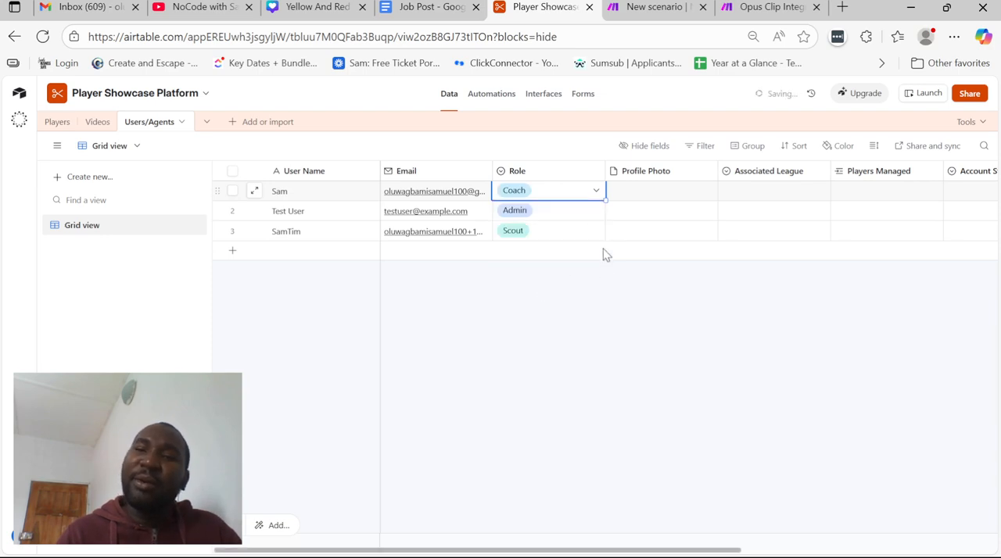
# Examine the Users/Agents fields from Role and Profile Photo through Players Managed, Account Status, Date Joined and Notes
pyautogui.click(590, 237)
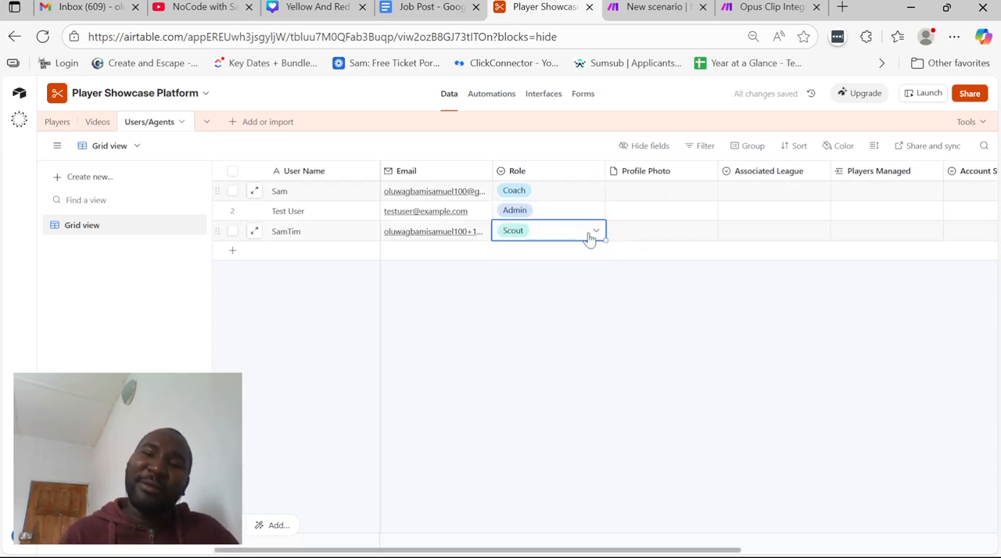
pyautogui.hscroll(3, 589, 237)
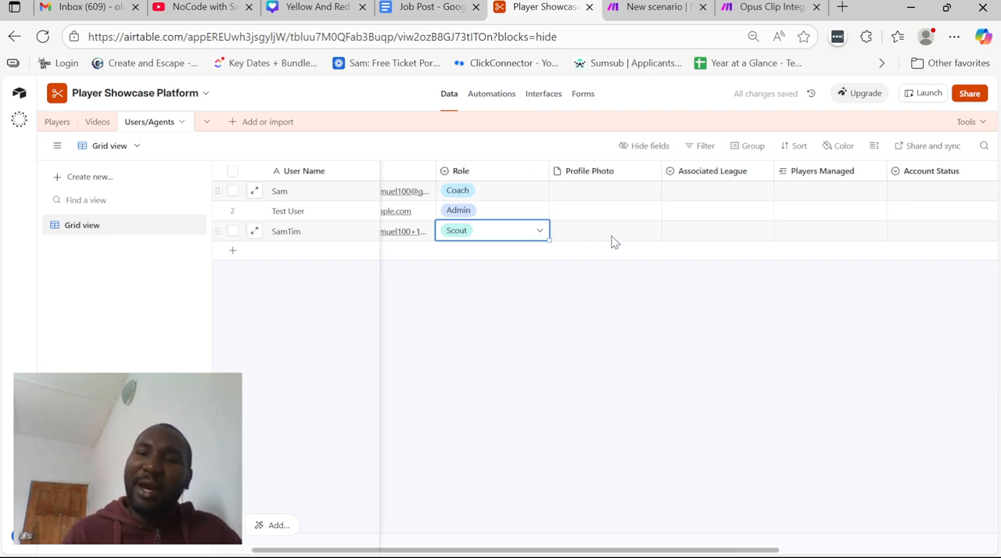
pyautogui.click(614, 235)
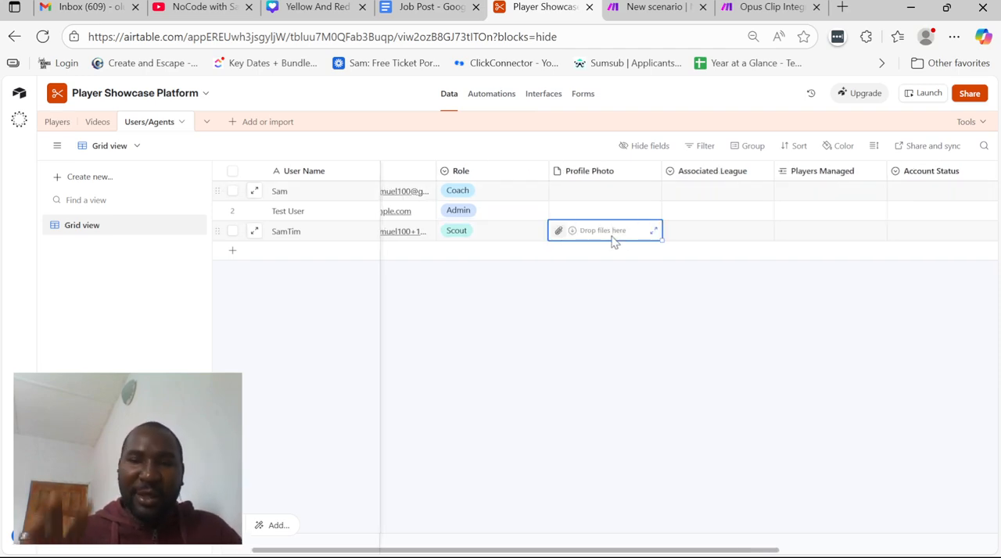
pyautogui.hscroll(5, 614, 242)
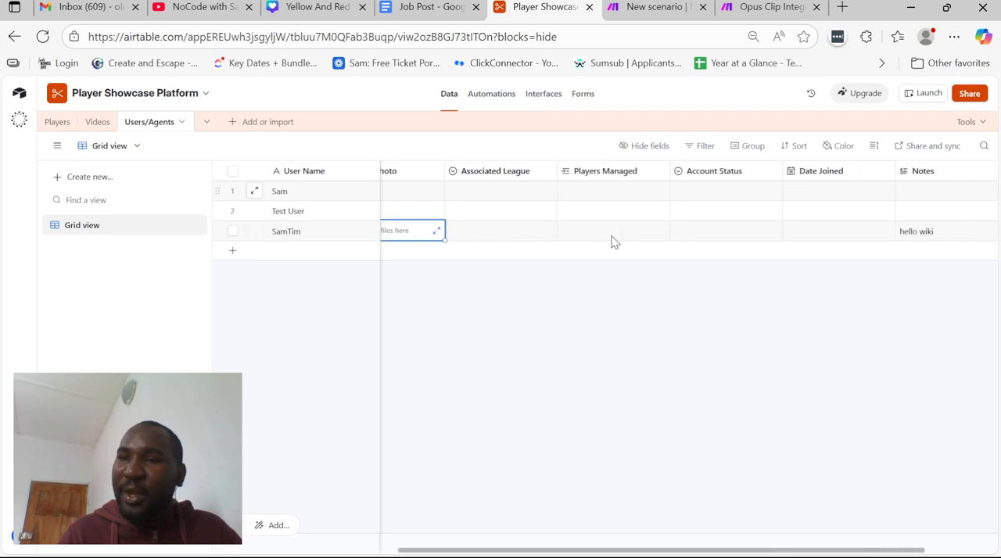
pyautogui.hscroll(3, 681, 206)
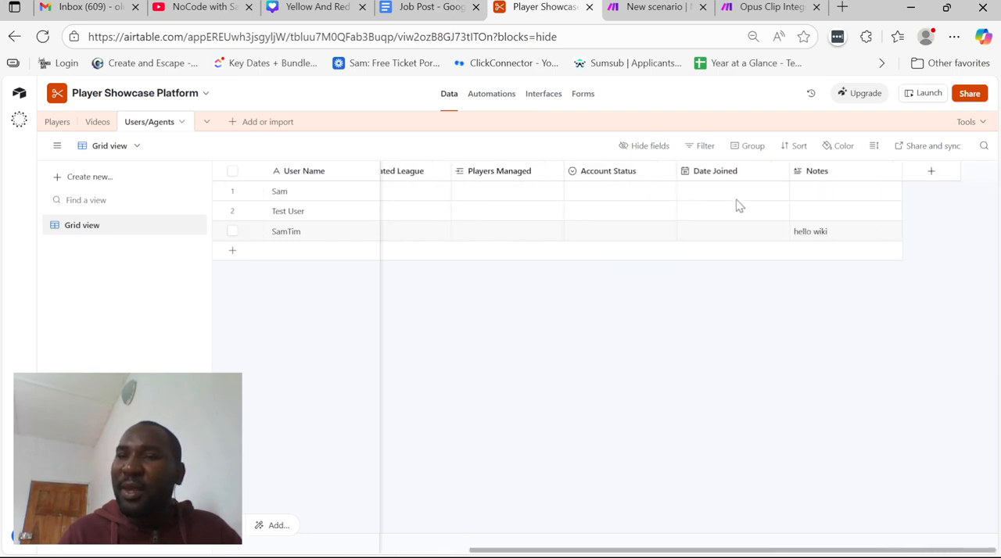
pyautogui.hscroll(-9, 704, 195)
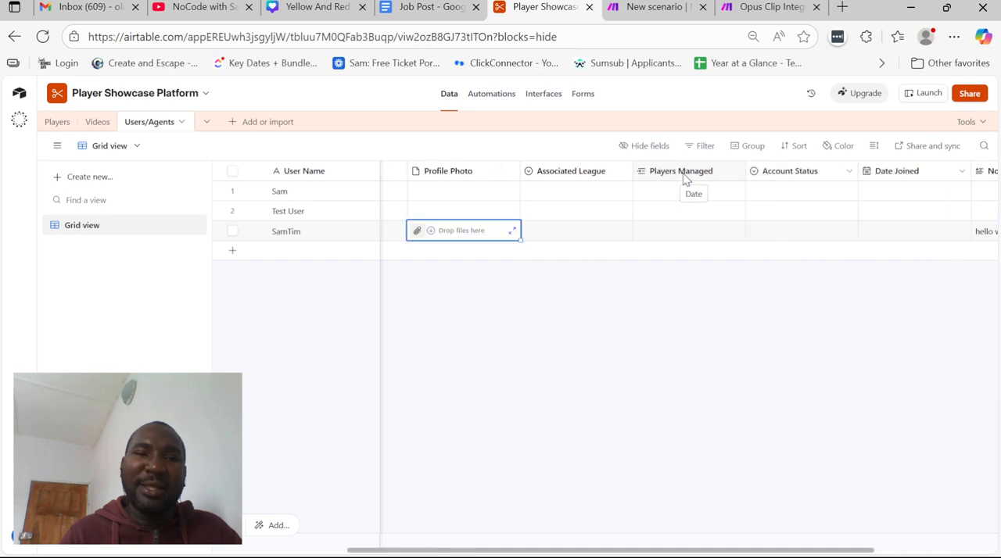
# Examine the Videos table's records, focusing on the Associated Player and Video Type fields
pyautogui.click(94, 122)
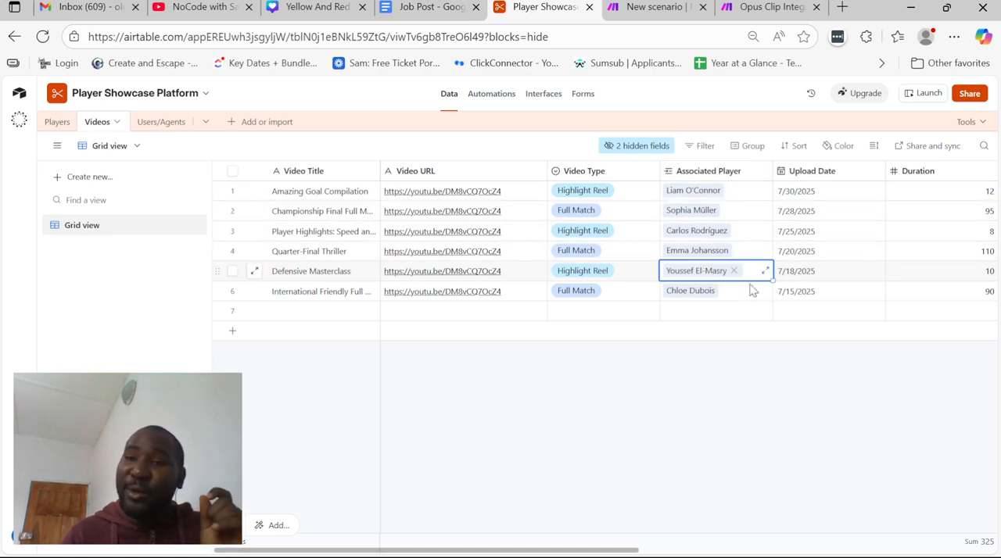
pyautogui.click(761, 170)
pyautogui.click(606, 218)
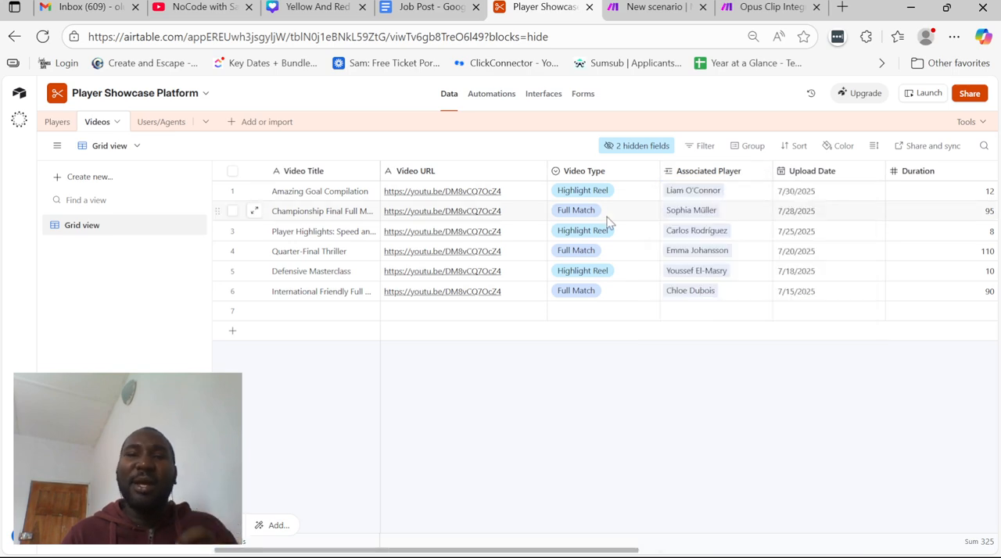
pyautogui.click(607, 219)
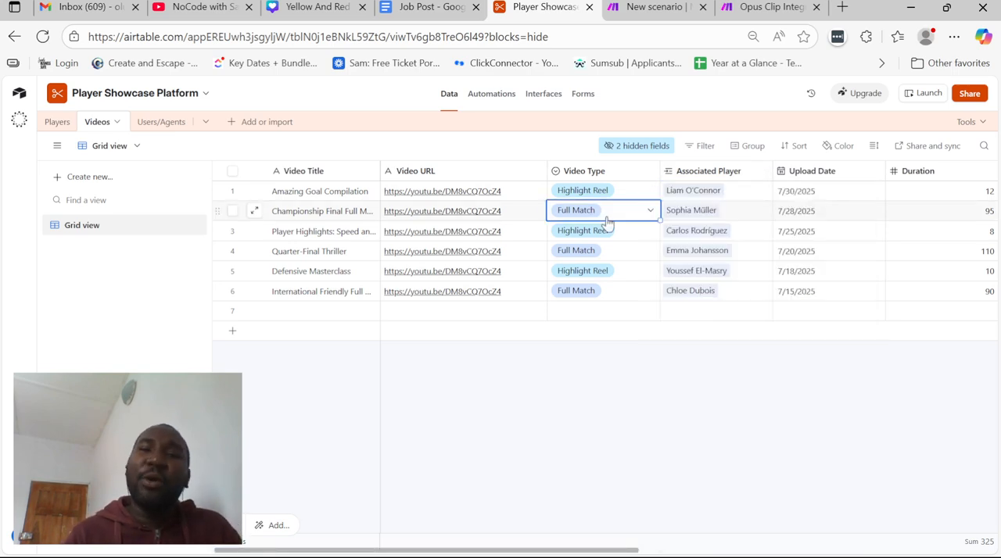
# Switch to Softr Studio in a new browser tab, create a new app and display its pages
pyautogui.click(842, 7)
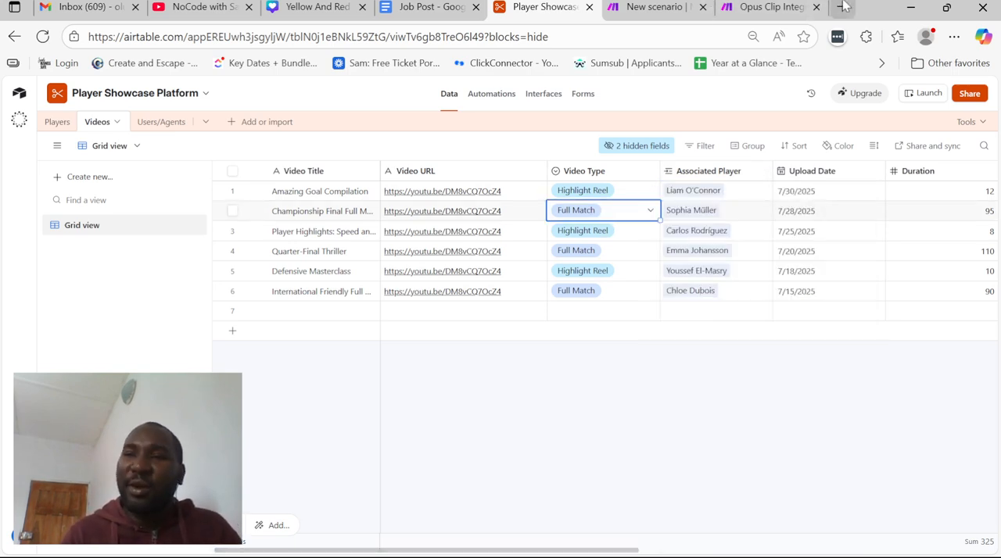
pyautogui.write('soft')
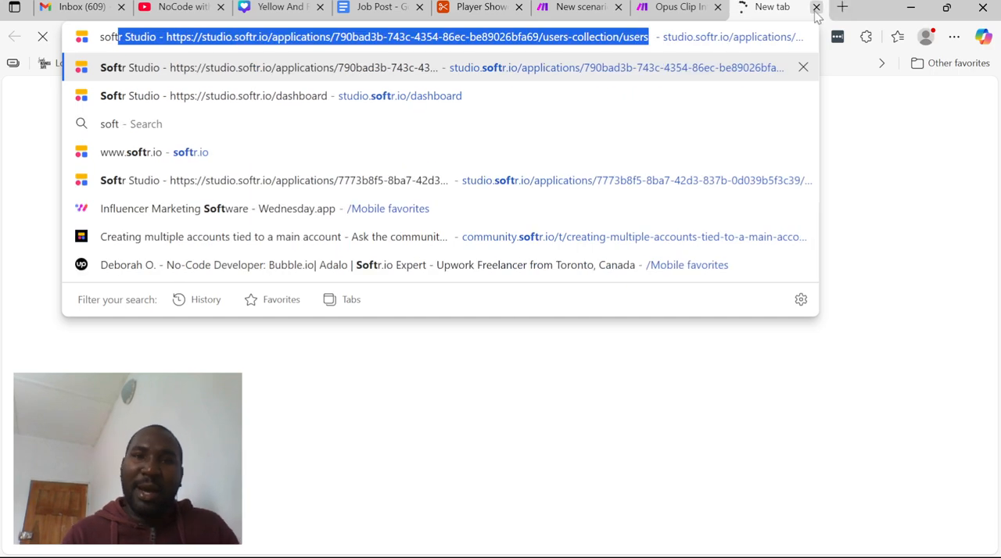
pyautogui.click(636, 96)
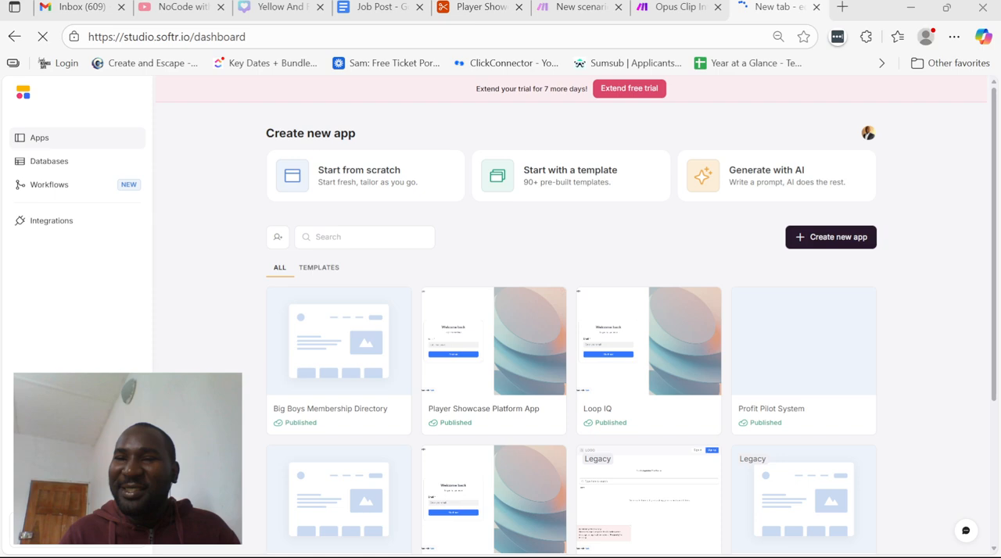
pyautogui.click(814, 238)
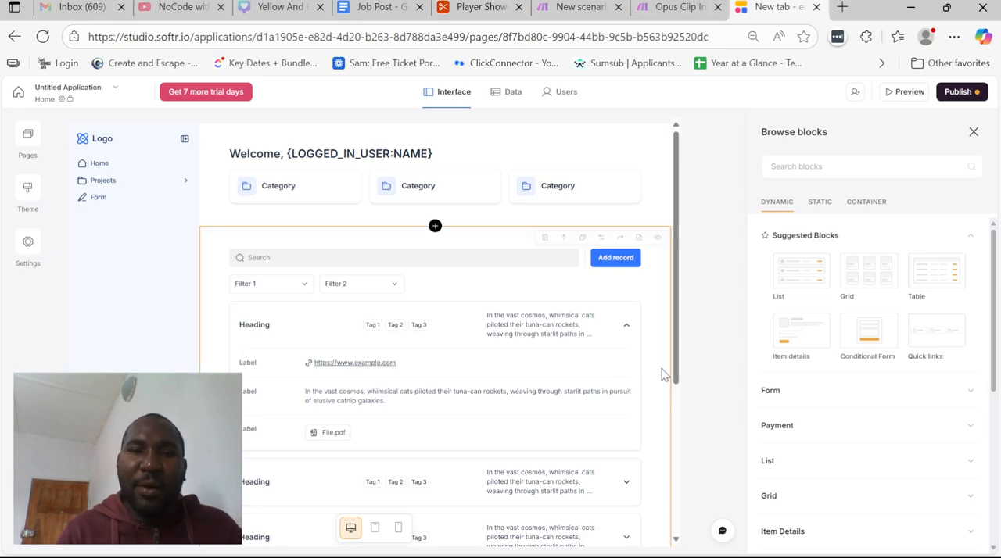
pyautogui.click(29, 139)
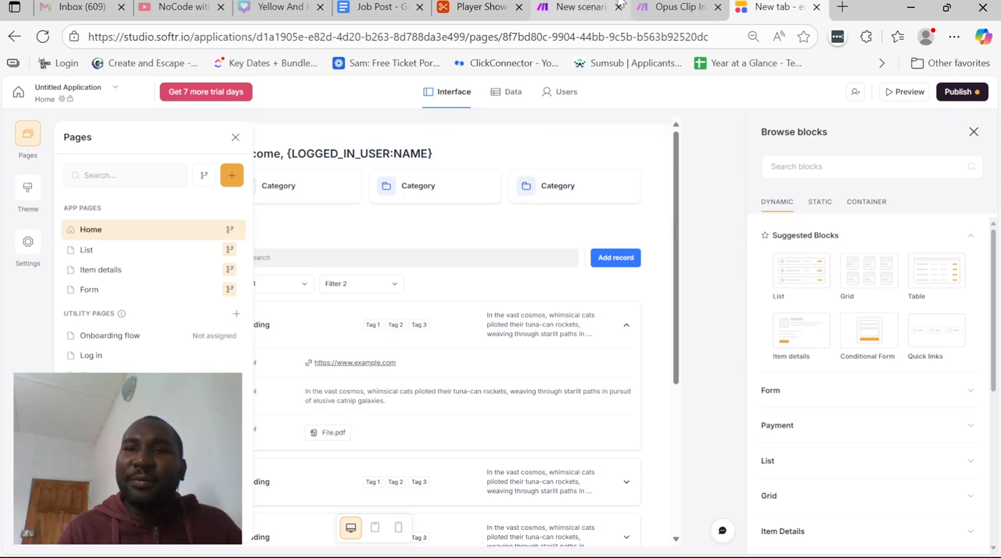
# Close the Opus Clip browser tab and return to Airtable to review the Users/Agents and Videos tables
pyautogui.click(717, 7)
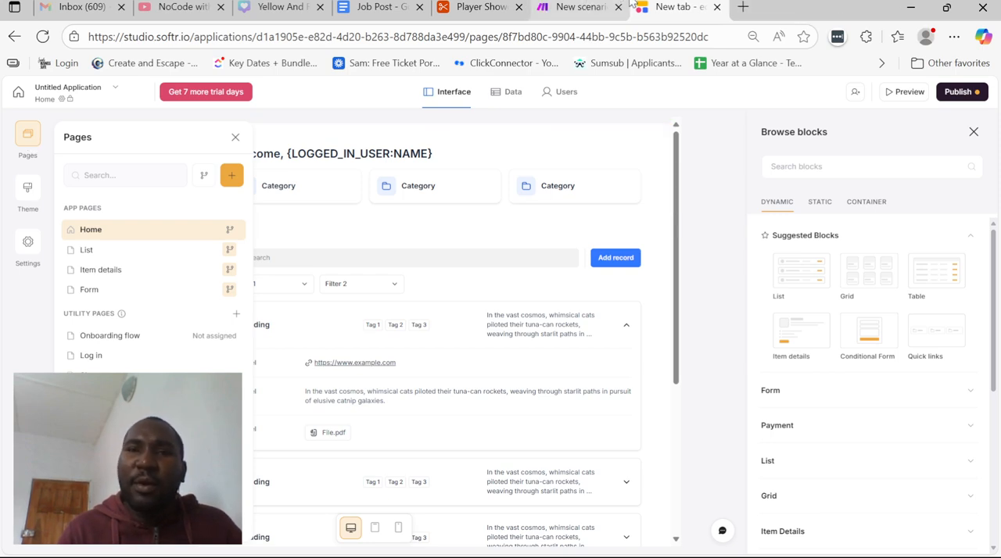
pyautogui.click(481, 7)
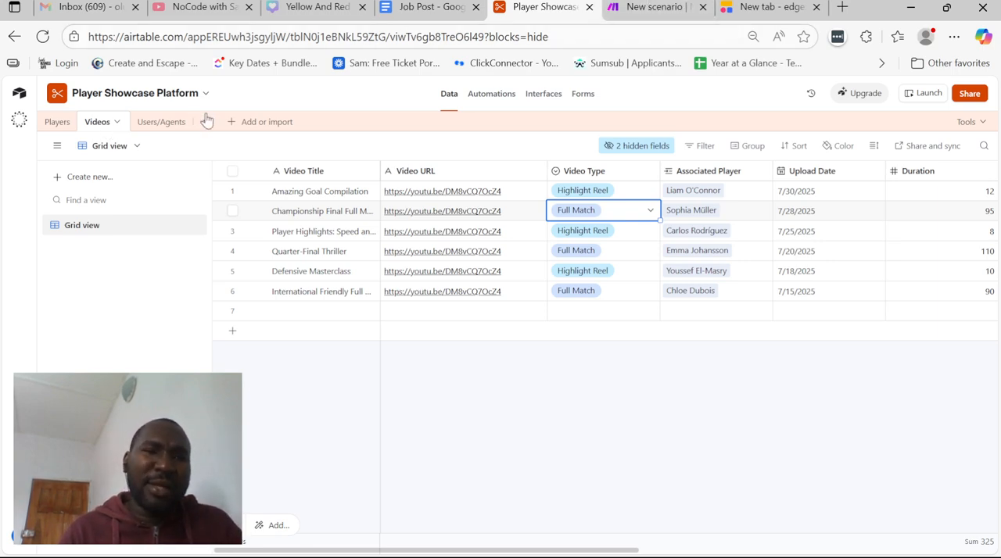
pyautogui.click(165, 130)
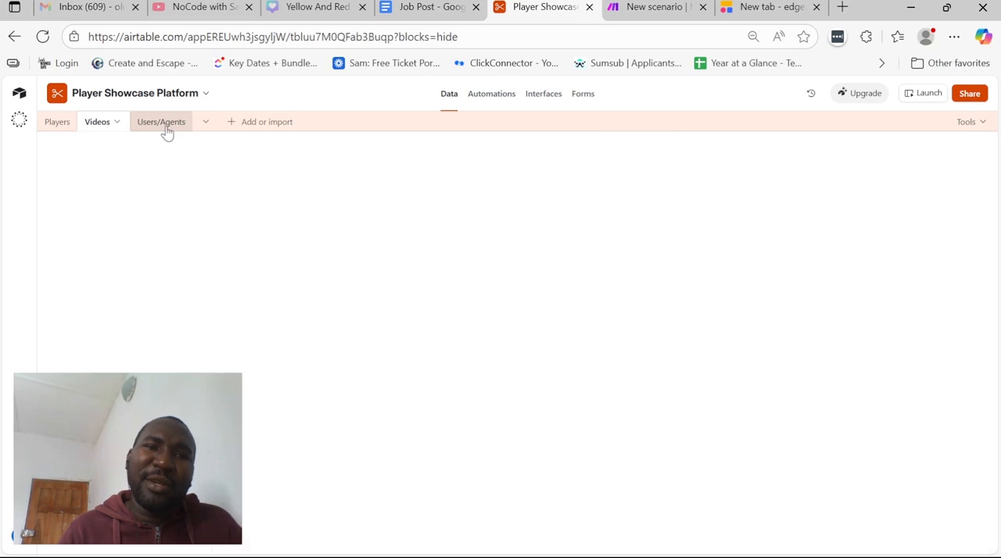
pyautogui.hscroll(-1, 410, 198)
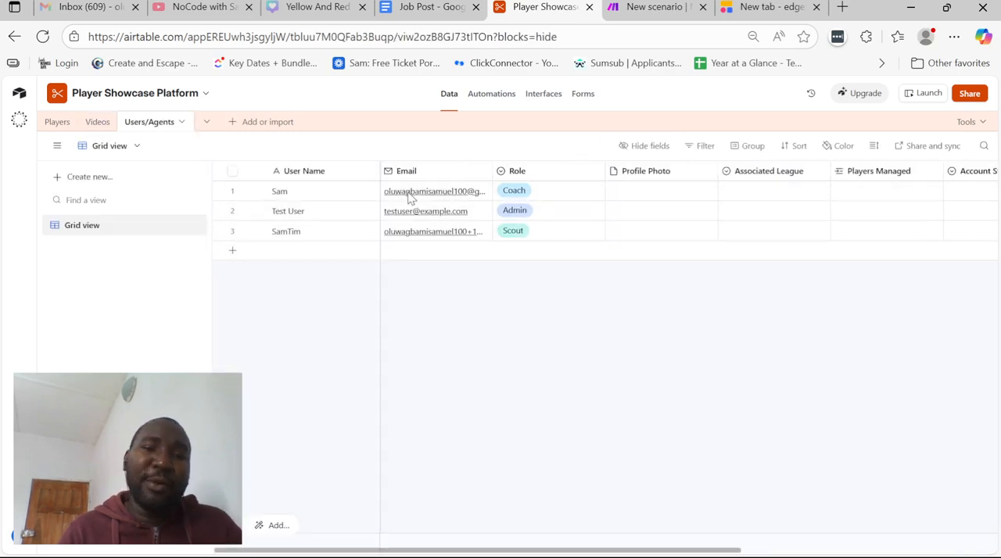
pyautogui.click(99, 122)
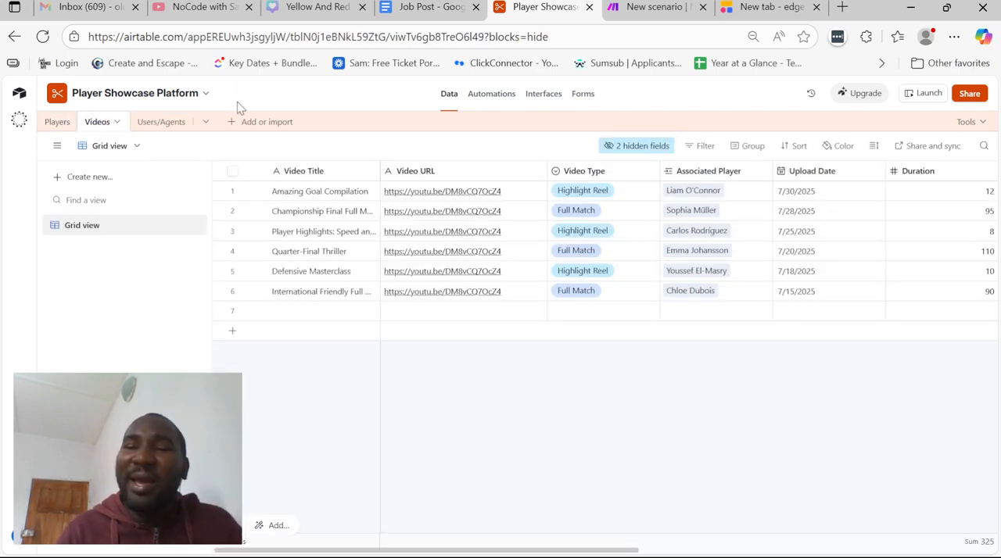
# Switch back to Softr Studio and add a page named All Players with the URL /all-players
pyautogui.click(765, 7)
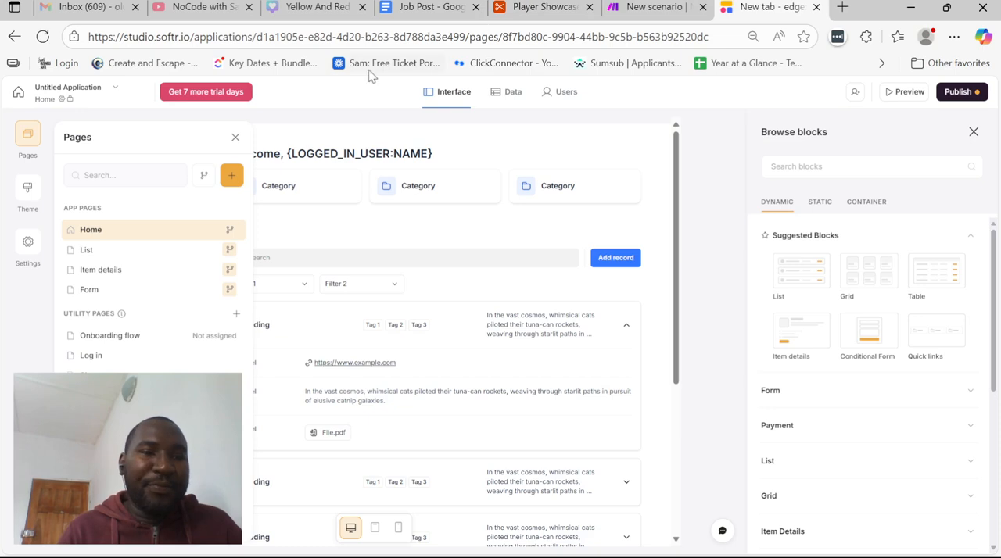
pyautogui.click(233, 177)
pyautogui.write('Plyaers')
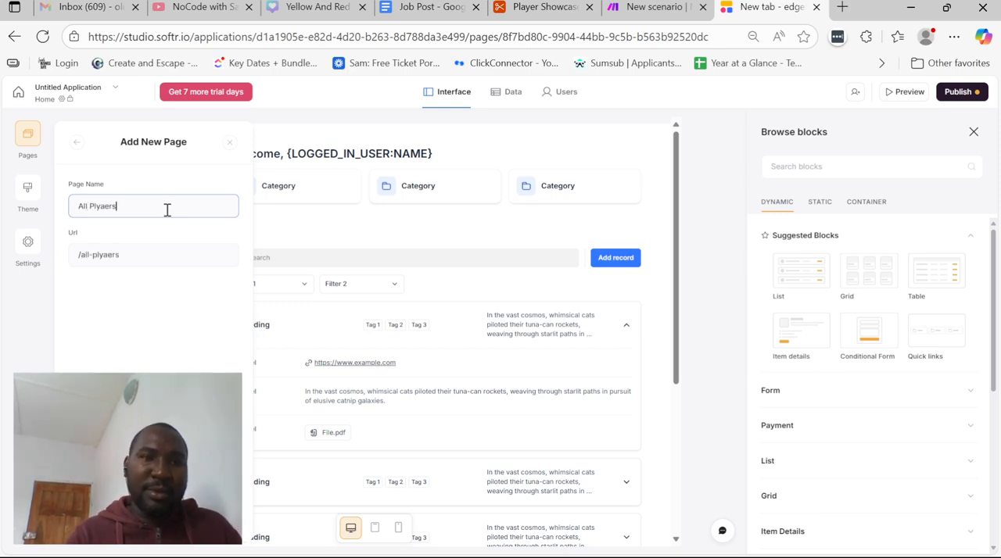
pyautogui.hotkey('ctrl', 'BackSpace')
pyautogui.write('Players')
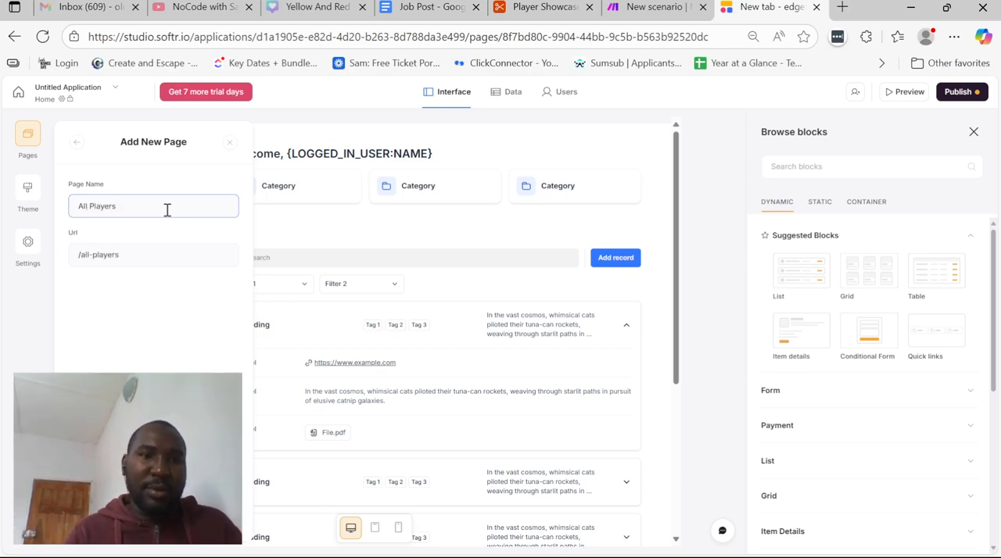
pyautogui.press('Return')
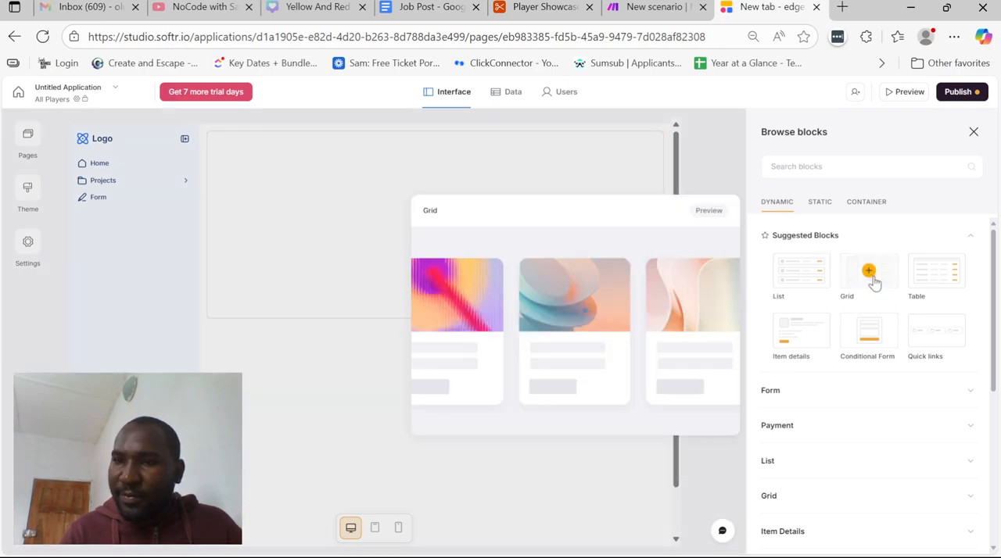
# Add a Grid block to the All Players page and select the second listed Airtable connection as its data source
pyautogui.click(872, 280)
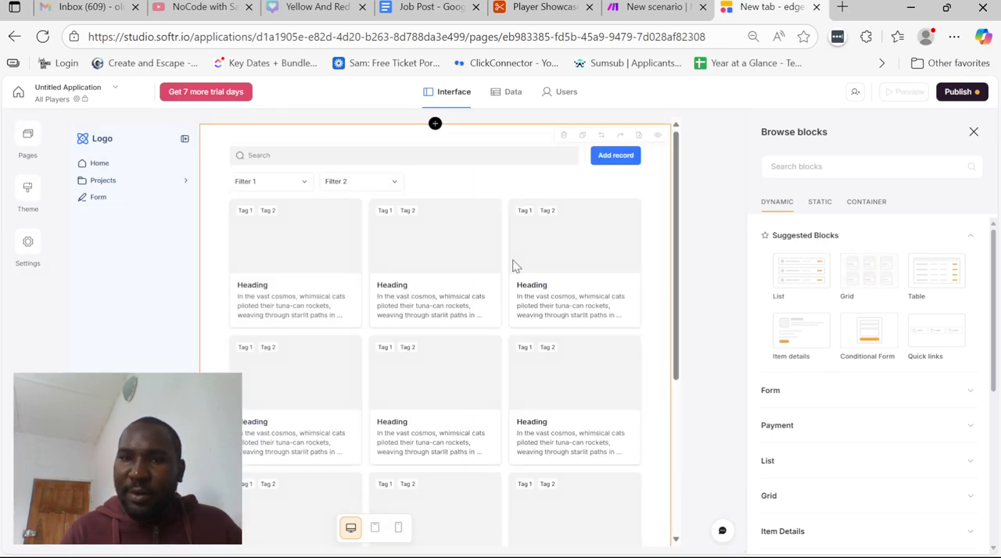
pyautogui.click(824, 365)
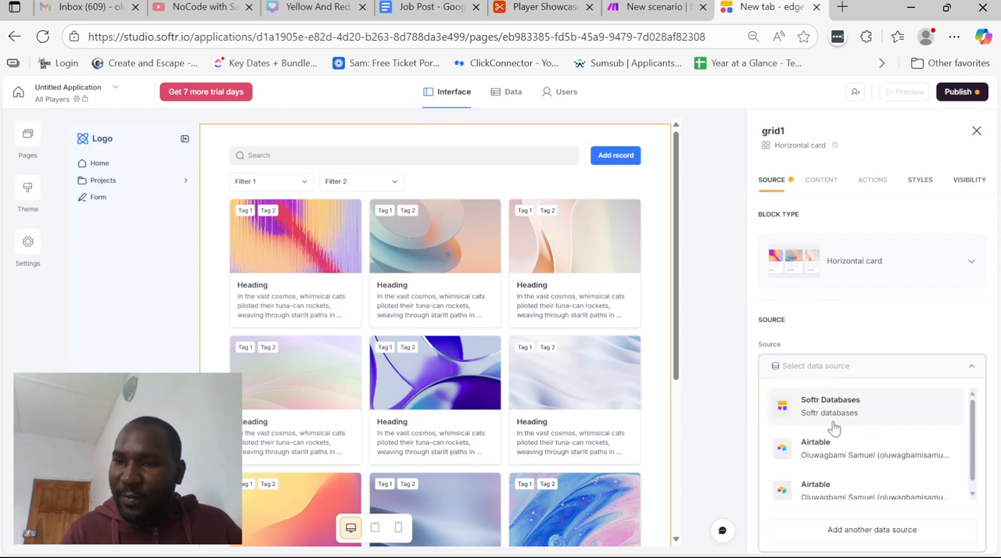
pyautogui.click(821, 448)
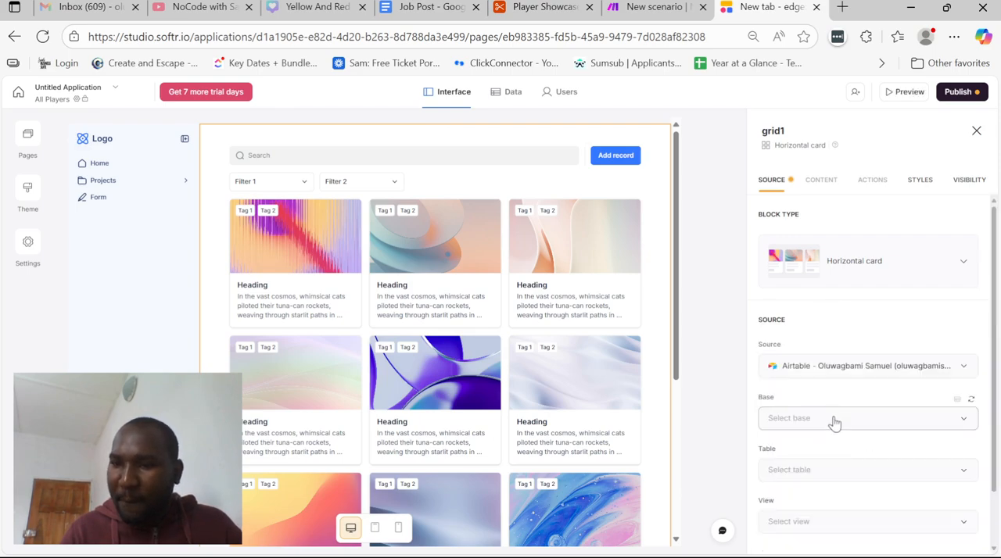
pyautogui.click(832, 418)
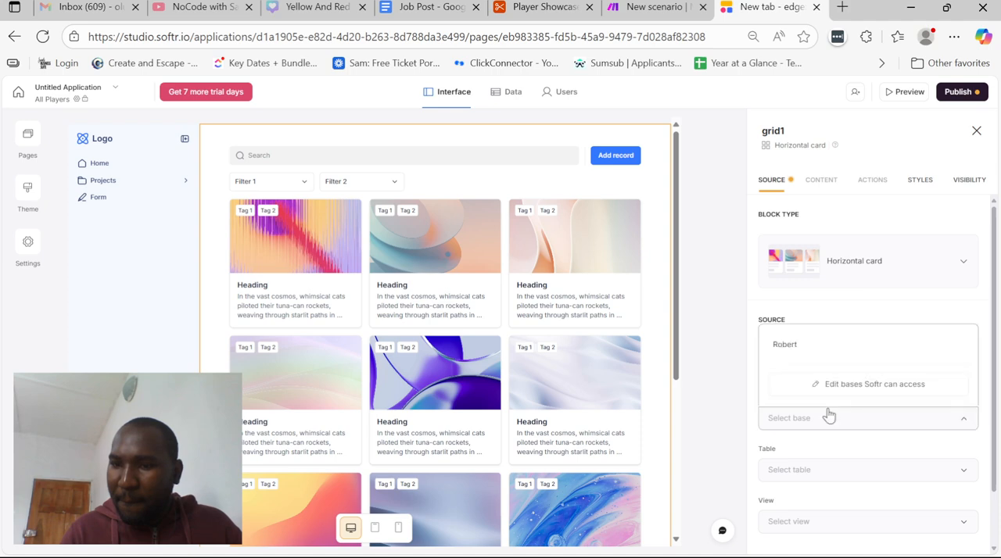
pyautogui.click(821, 458)
pyautogui.click(819, 374)
pyautogui.click(821, 486)
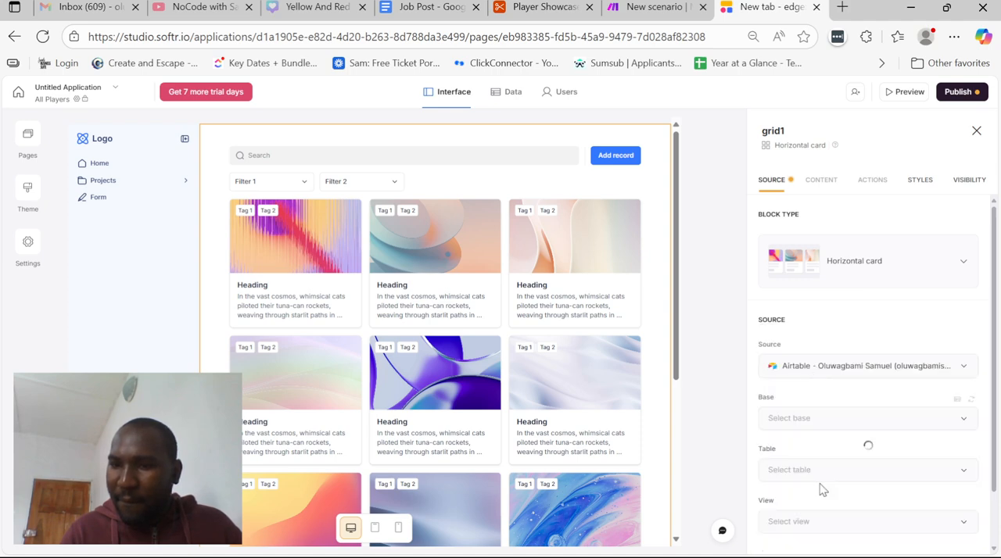
pyautogui.scroll(-1, 821, 490)
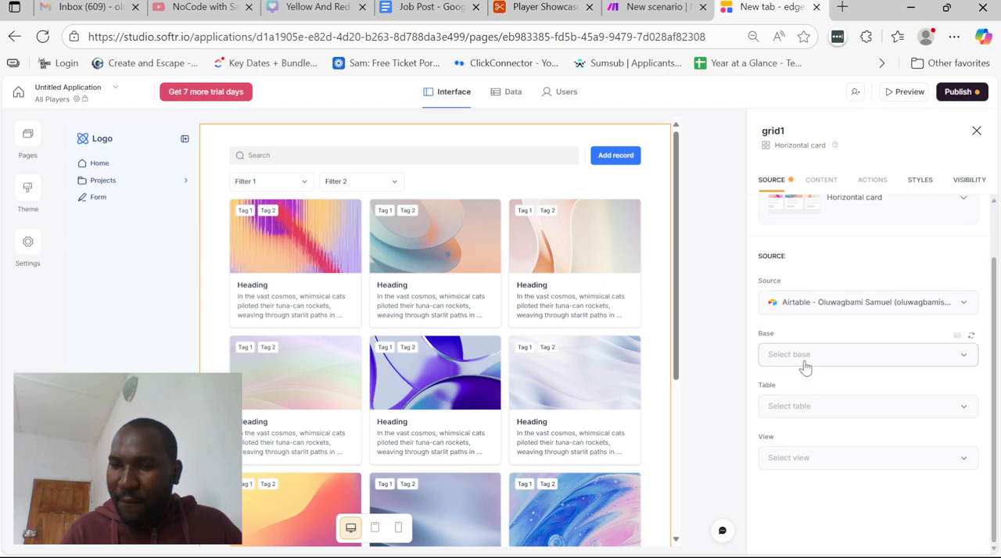
# Set the grid's base to Player Showcase Platform and its table to Players
pyautogui.click(805, 366)
pyautogui.write('playe')
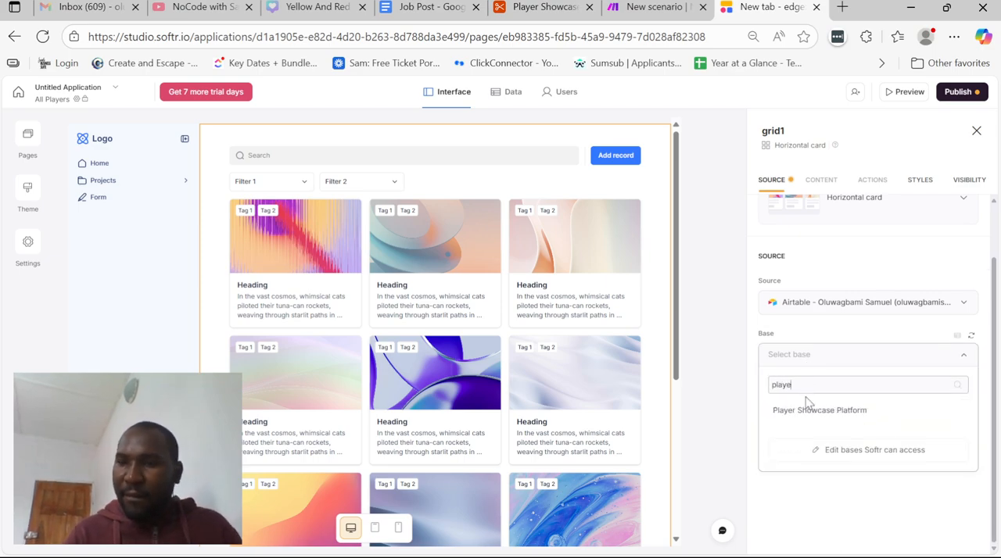
pyautogui.click(805, 410)
pyautogui.click(810, 408)
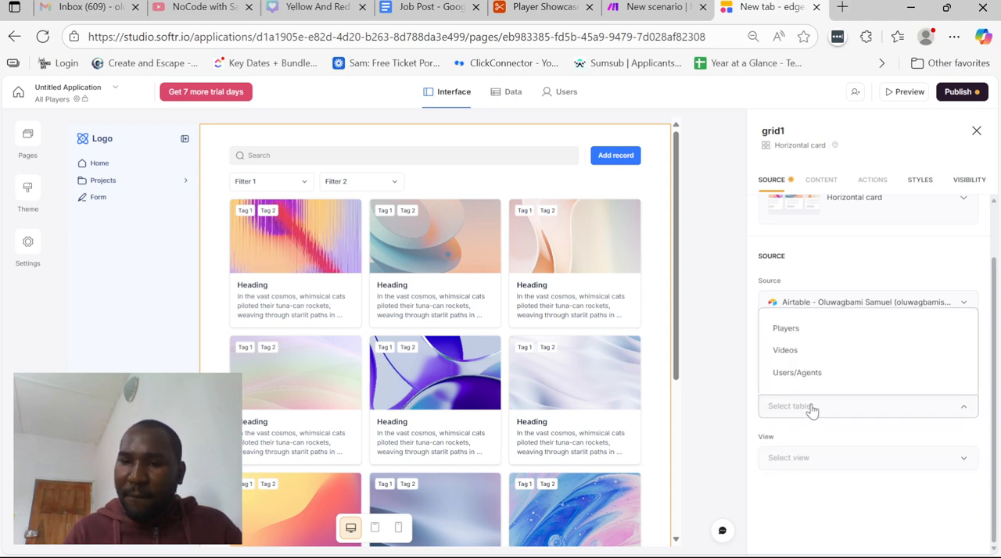
pyautogui.click(789, 329)
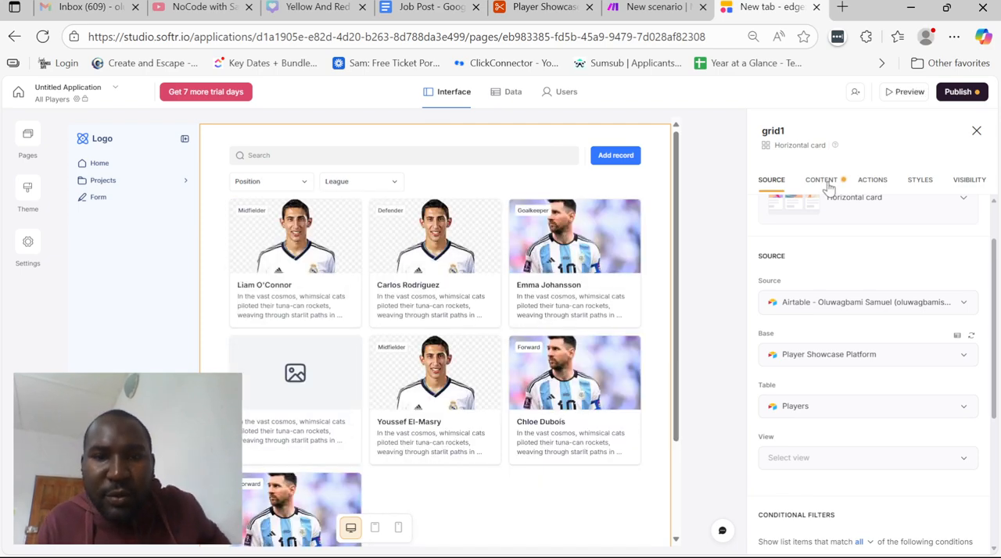
# Review the grid's content settings for the Position, Profile Photo and Player Name item fields
pyautogui.click(821, 181)
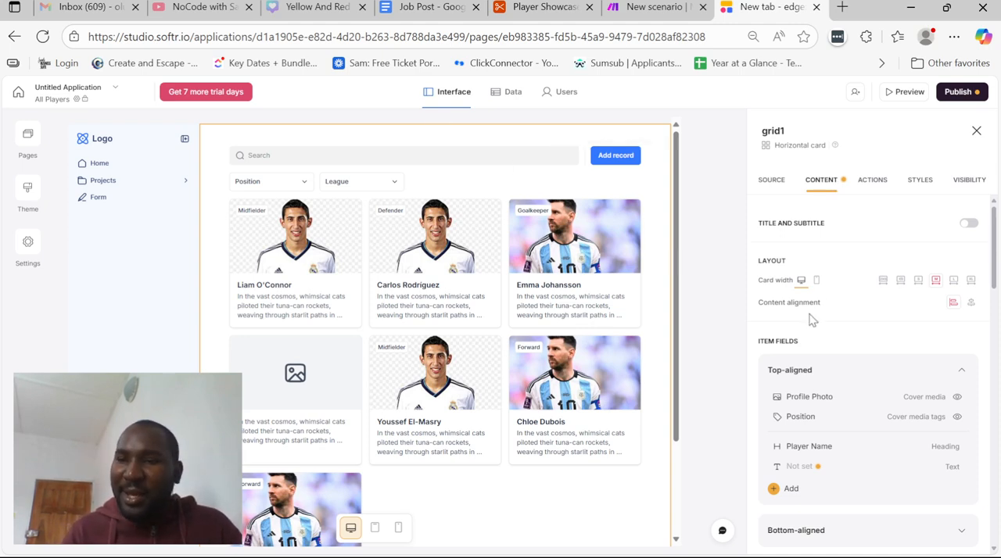
pyautogui.scroll(-3, 835, 334)
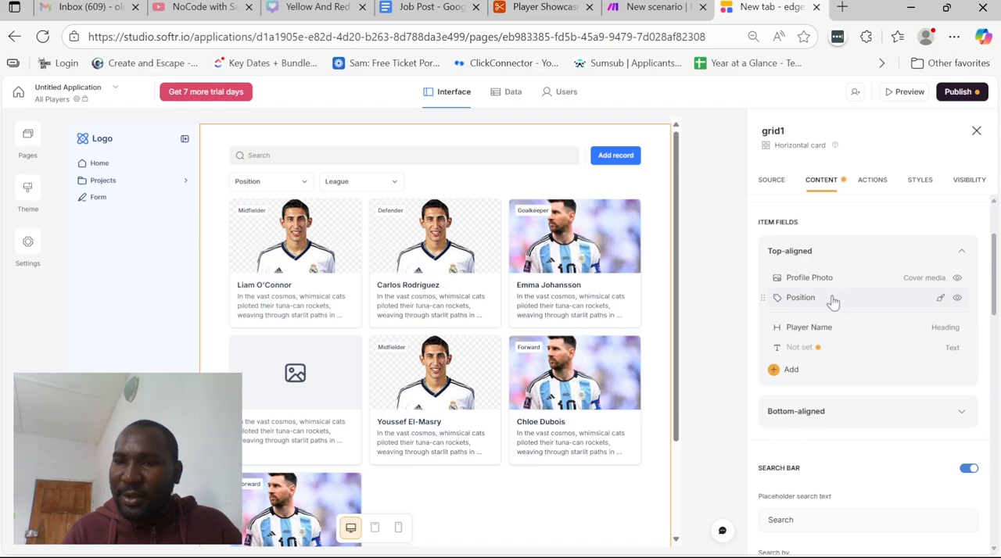
pyautogui.click(833, 300)
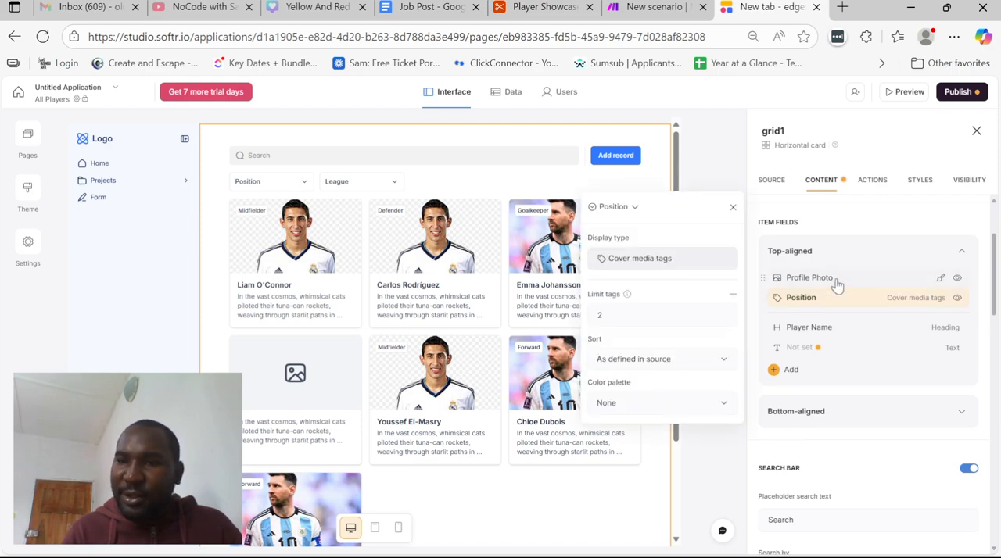
pyautogui.click(835, 280)
pyautogui.click(813, 329)
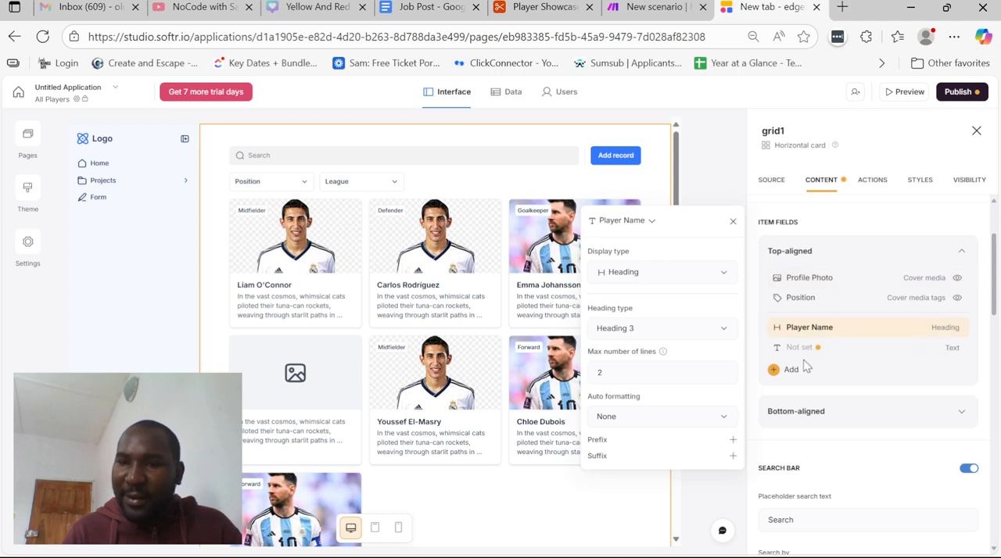
# Map the grid's unset text field to AI-generated Player Bio and close the field settings
pyautogui.click(801, 348)
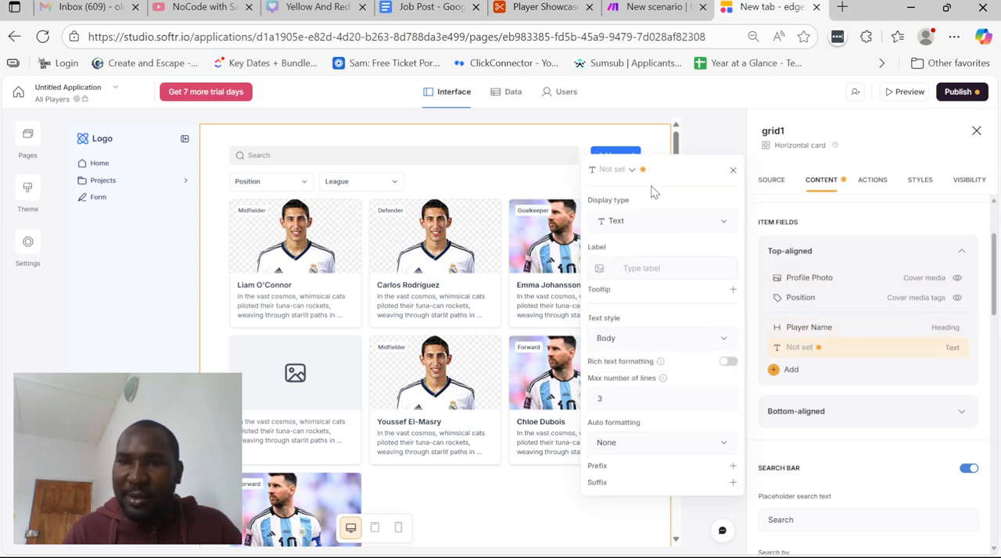
pyautogui.click(644, 219)
pyautogui.click(640, 216)
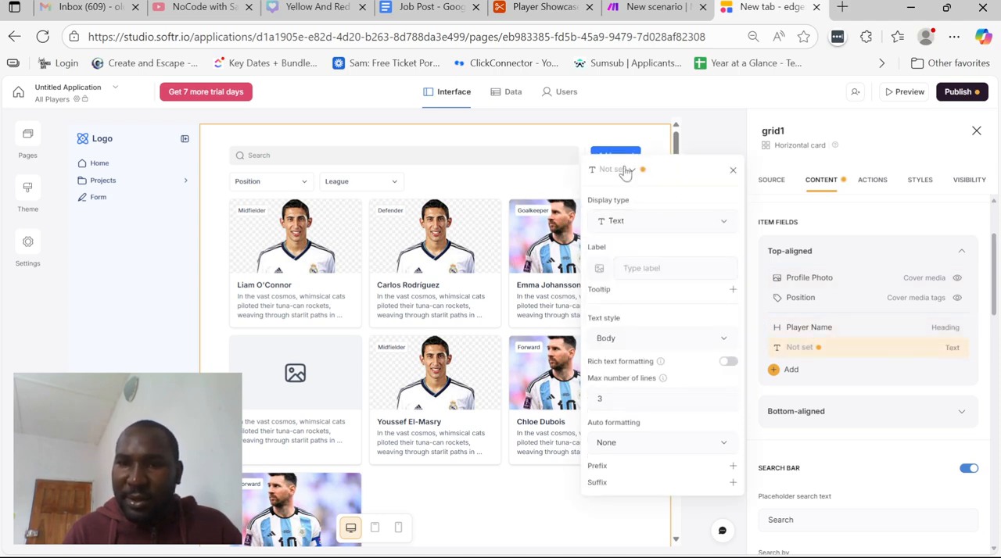
pyautogui.click(625, 171)
pyautogui.scroll(-2, 656, 272)
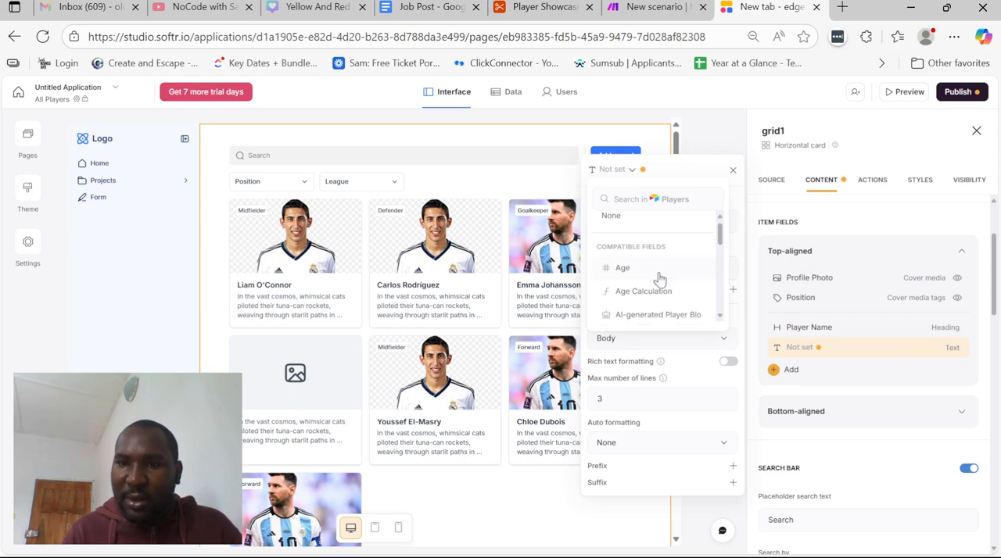
pyautogui.scroll(-3, 651, 270)
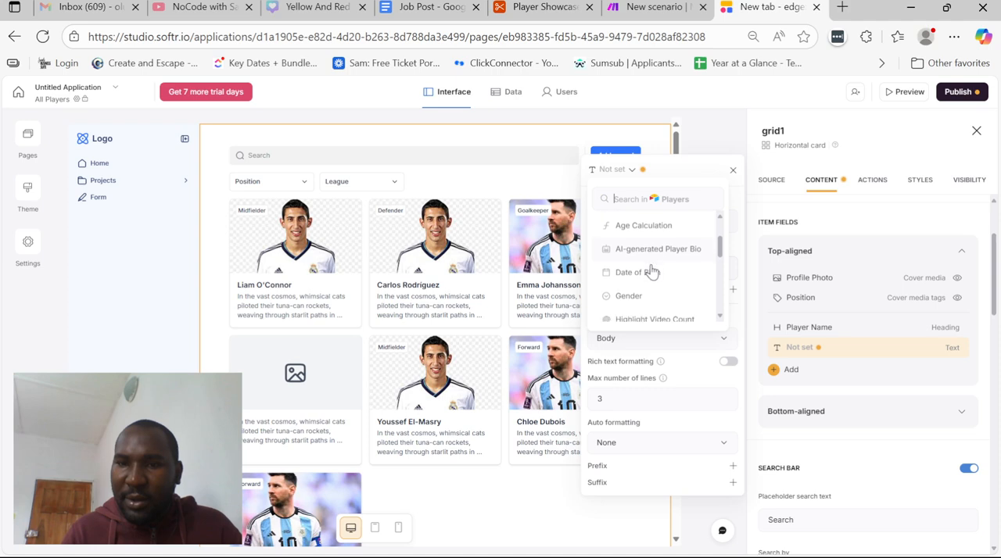
pyautogui.scroll(-2, 651, 270)
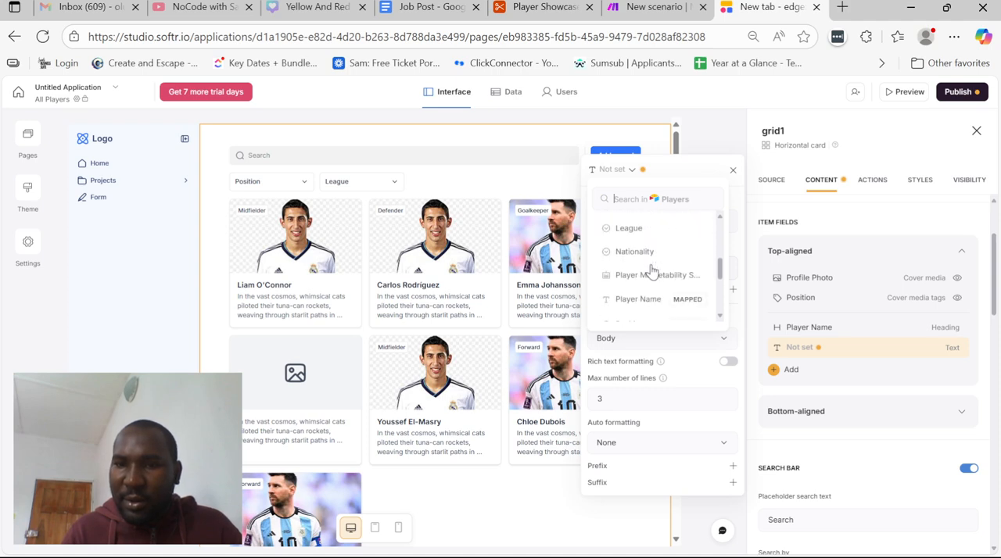
pyautogui.scroll(-4, 652, 271)
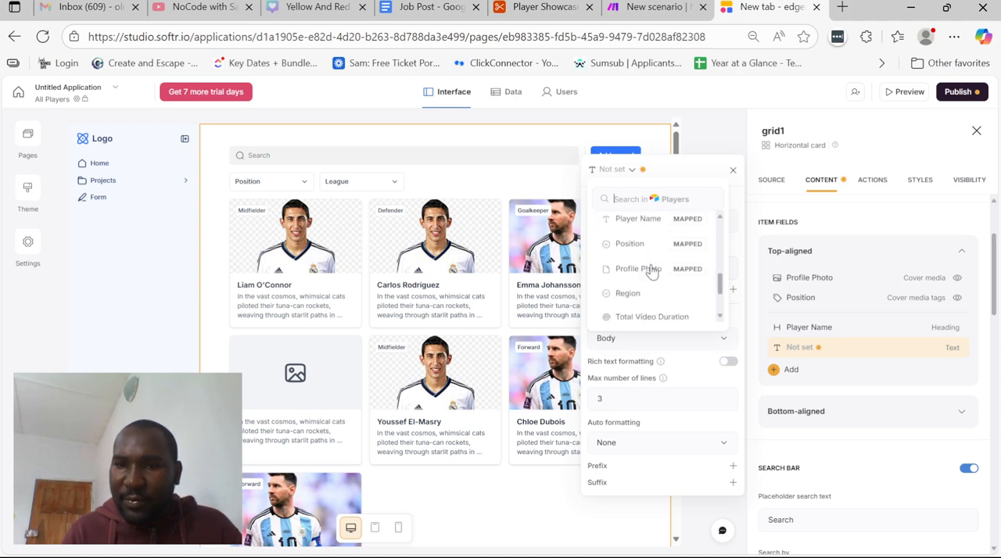
pyautogui.scroll(6, 652, 271)
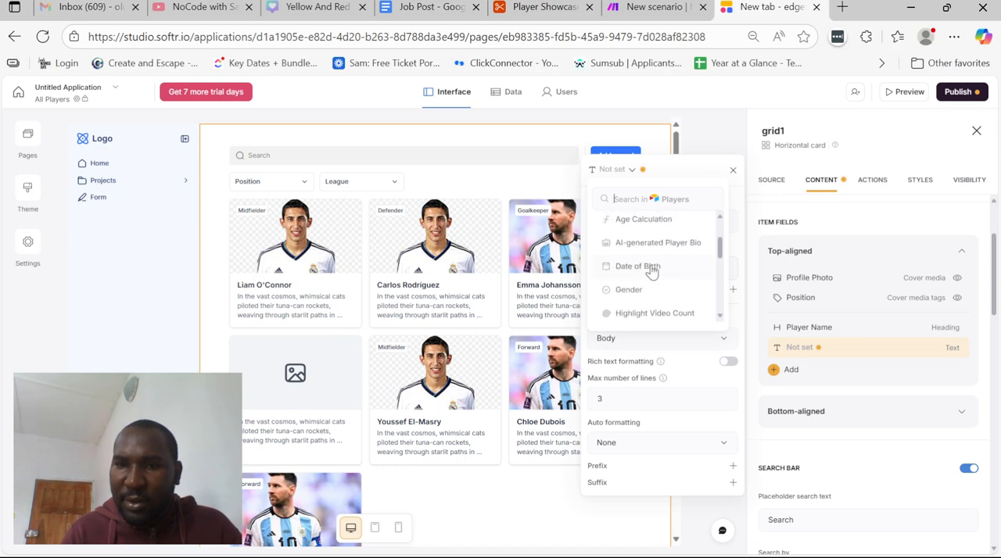
pyautogui.scroll(1, 652, 270)
pyautogui.click(642, 258)
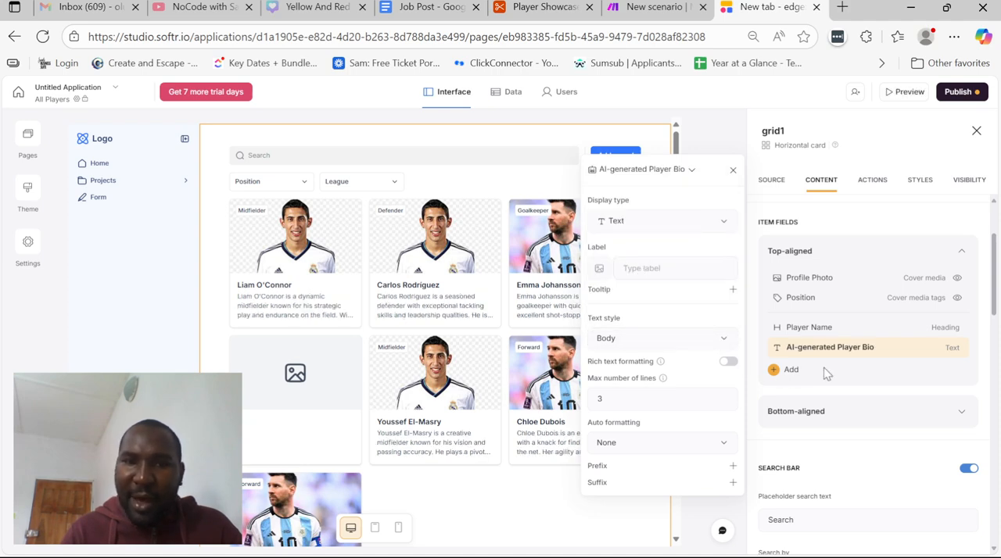
pyautogui.click(864, 224)
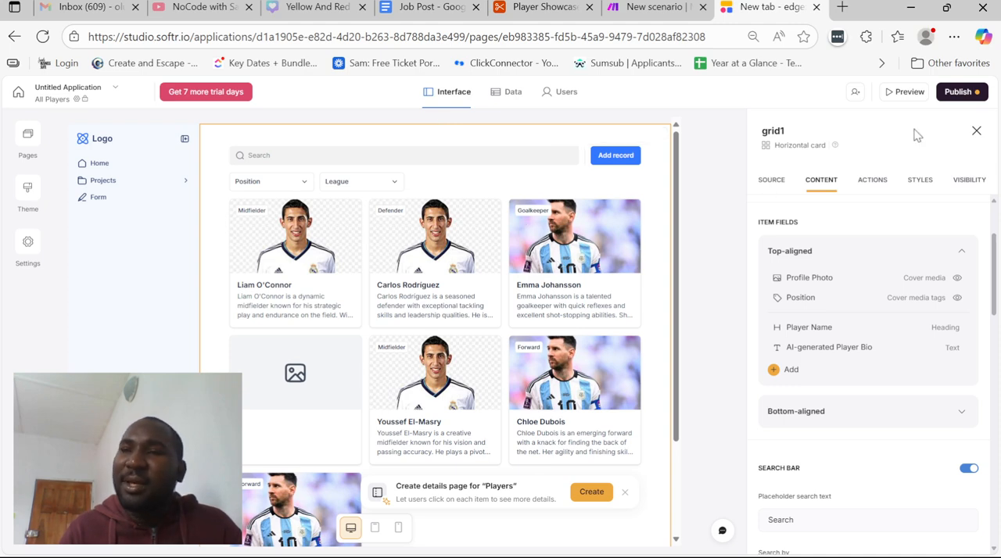
# Launch a preview of the All Players page in a new tab and return to the Softr editor
pyautogui.click(906, 94)
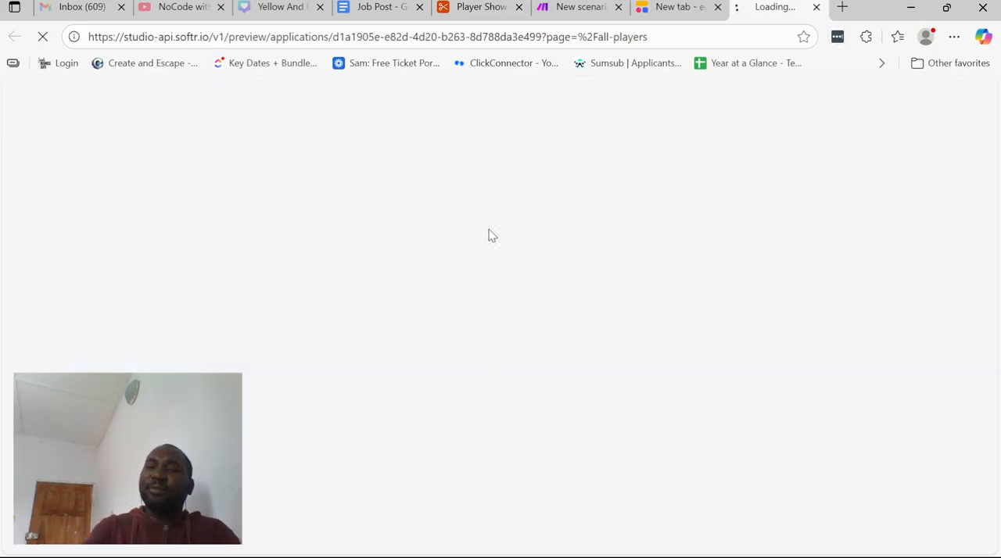
pyautogui.click(677, 7)
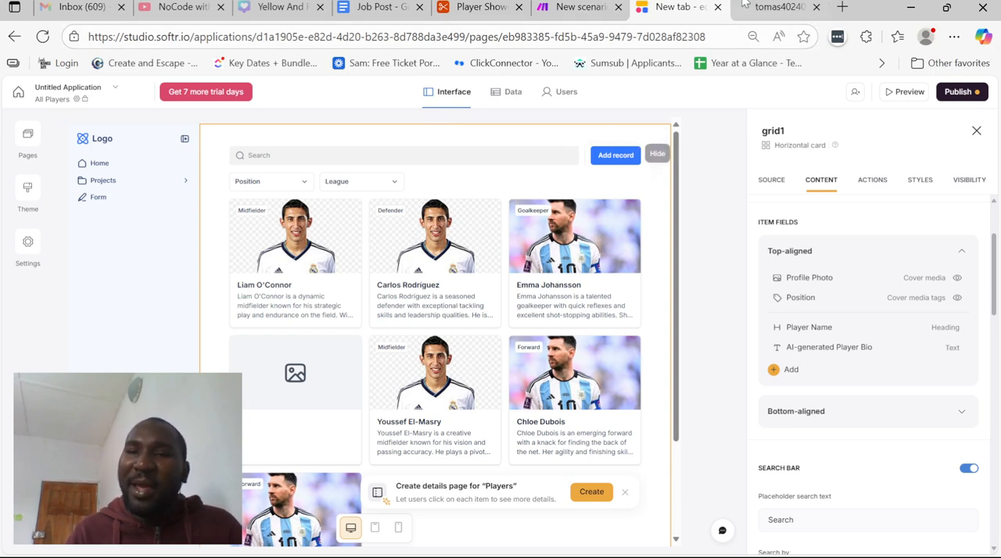
pyautogui.click(738, 8)
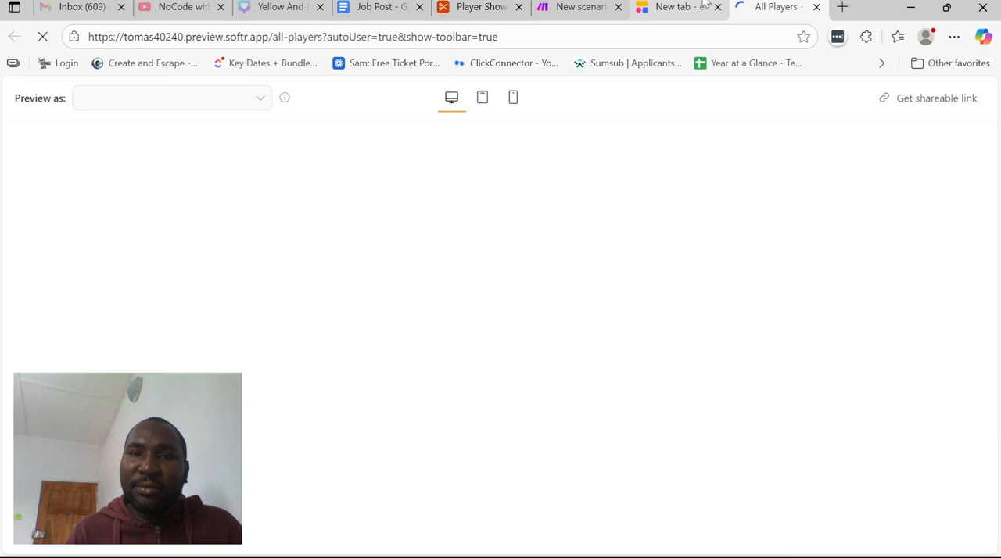
pyautogui.click(722, 6)
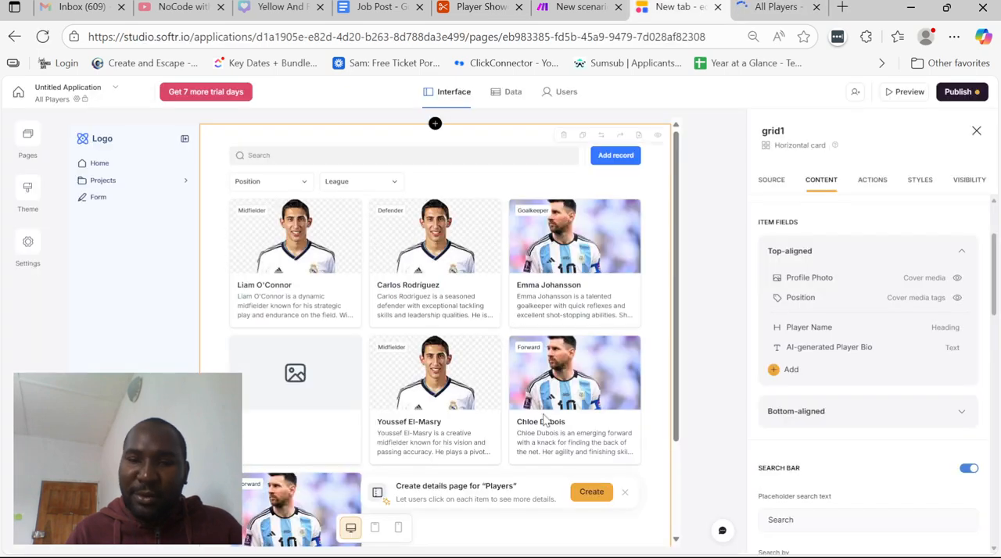
# Create a details page for the Players grid, look at the preview tab and return to the editor
pyautogui.click(591, 493)
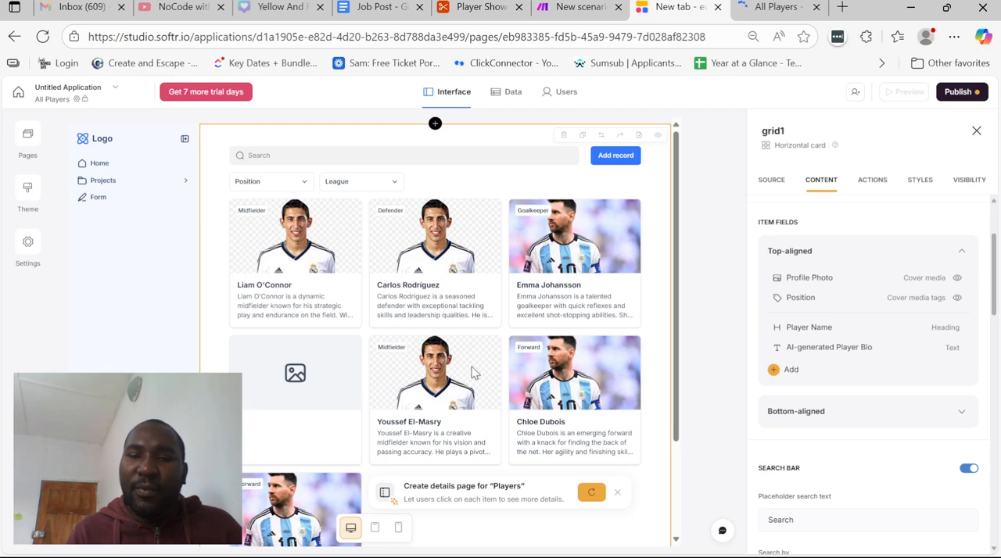
pyautogui.click(798, 4)
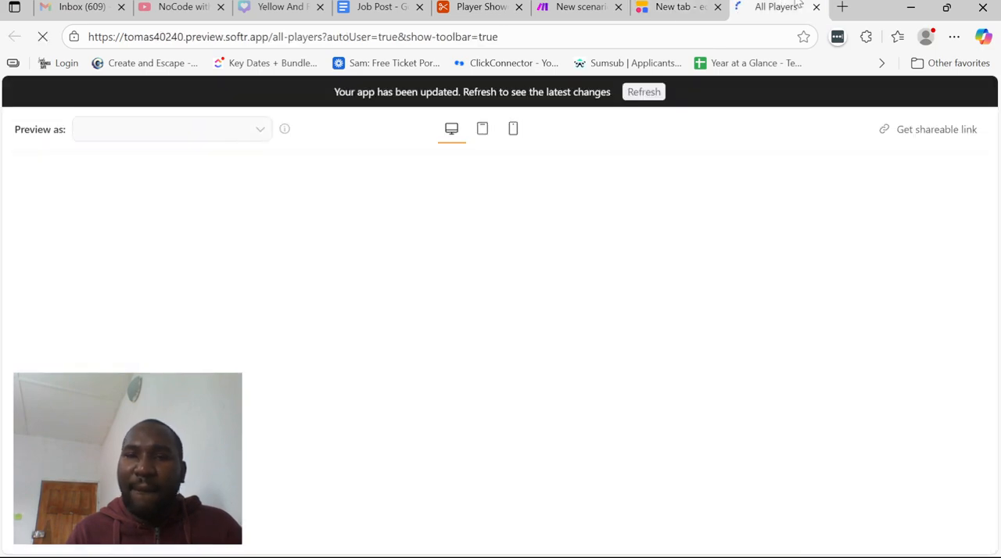
pyautogui.hotkey('ctrl', 'shift', 'Tab')
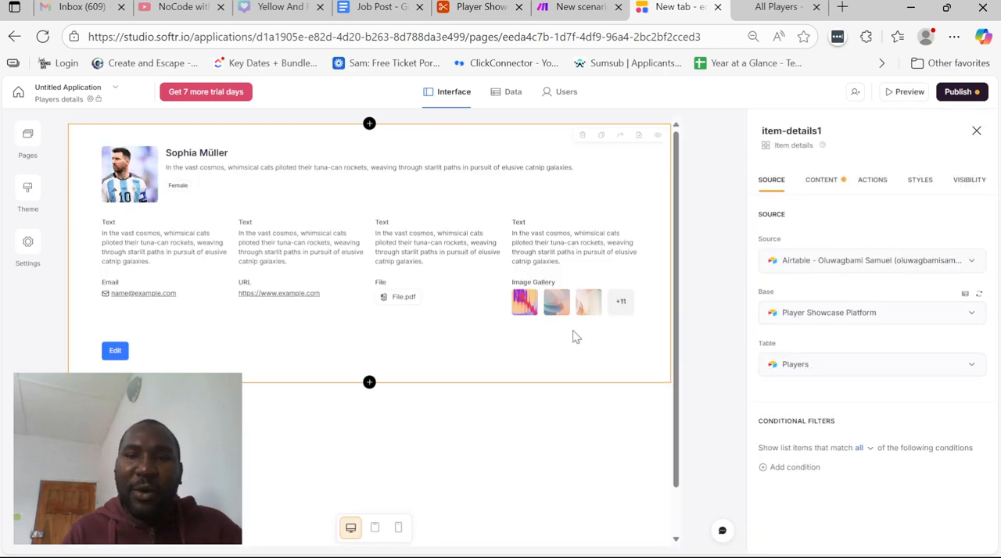
# Remove the Player Name heading and the unset text field from the top section of the Players details block
pyautogui.click(821, 180)
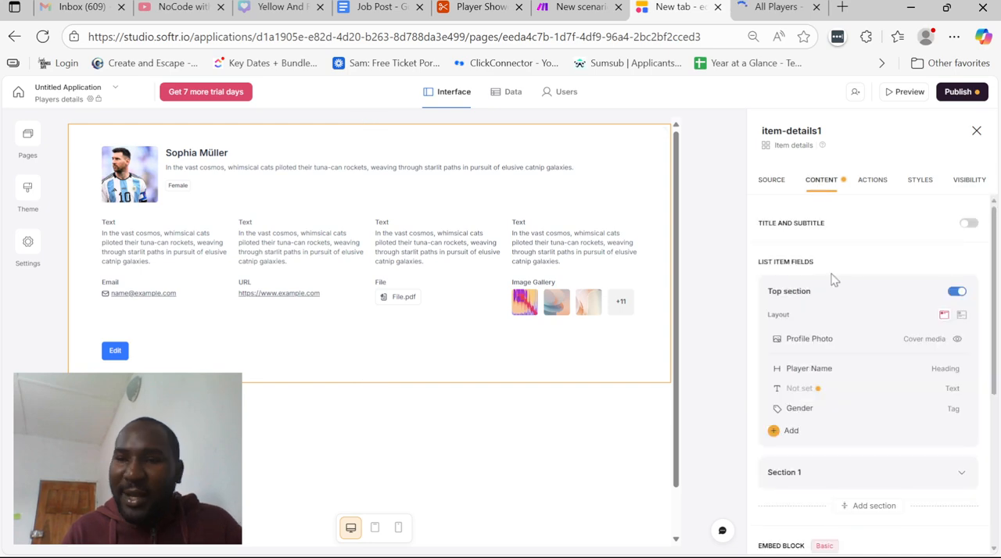
pyautogui.click(809, 368)
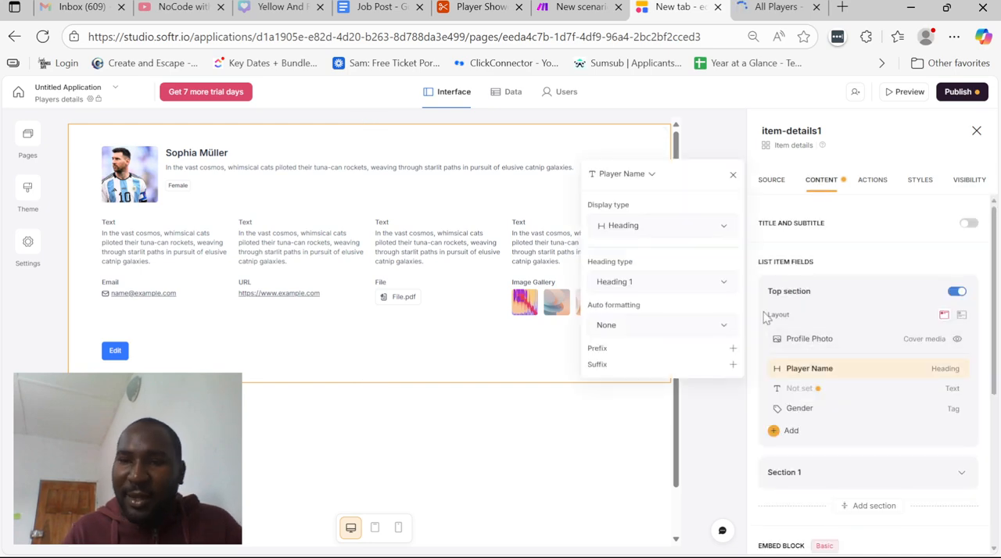
pyautogui.click(834, 389)
pyautogui.click(924, 389)
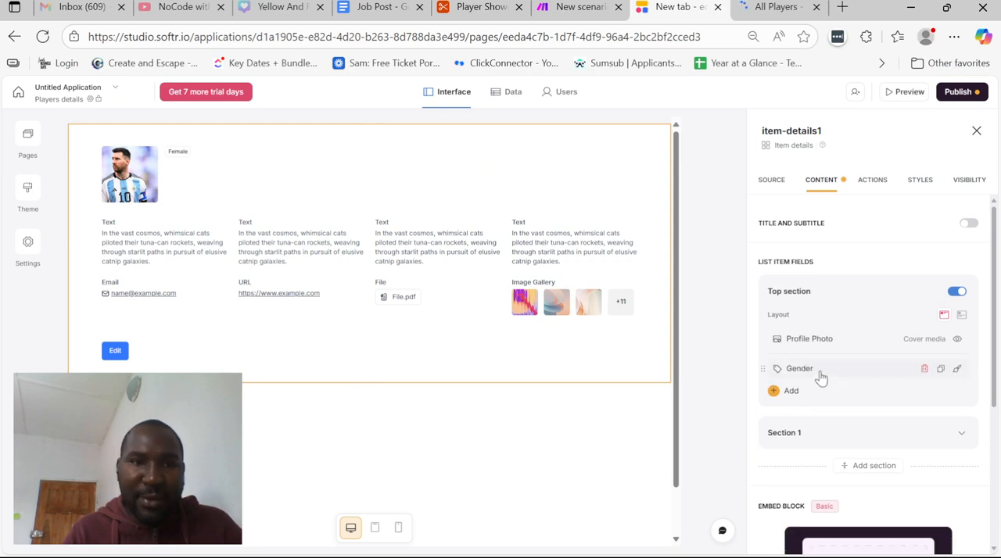
# Add the Age Calculation field to the top section of the Players details block, leaving Age off
pyautogui.click(795, 394)
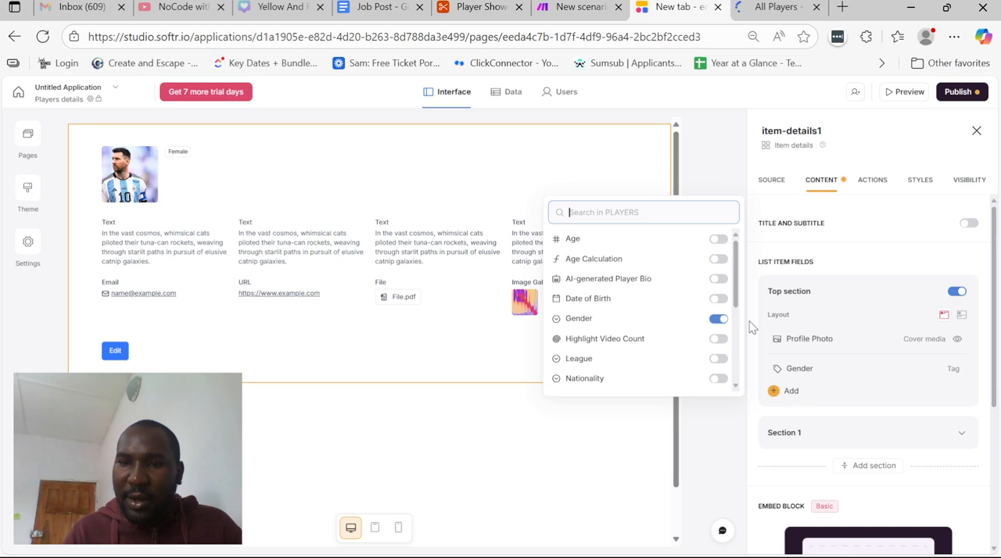
pyautogui.click(717, 259)
pyautogui.click(717, 277)
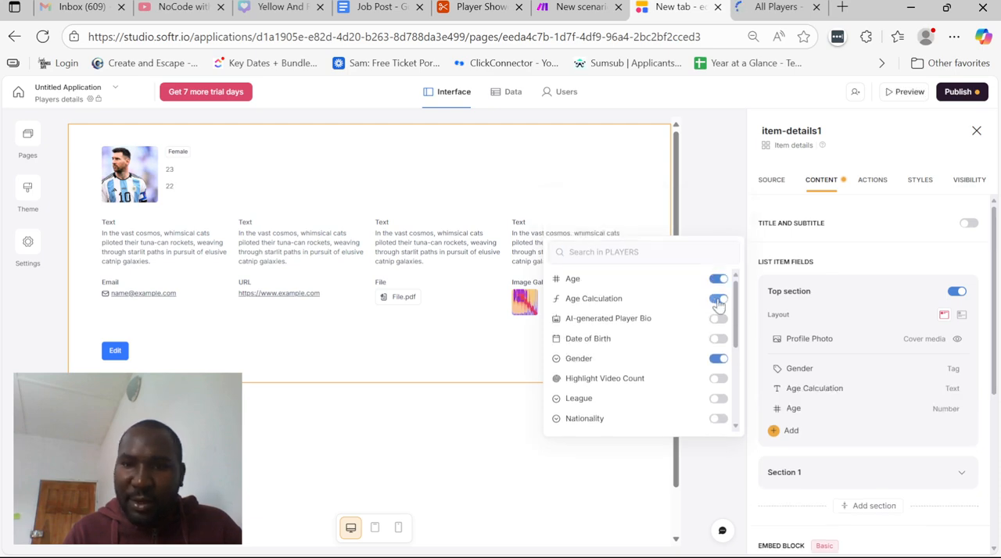
pyautogui.click(717, 278)
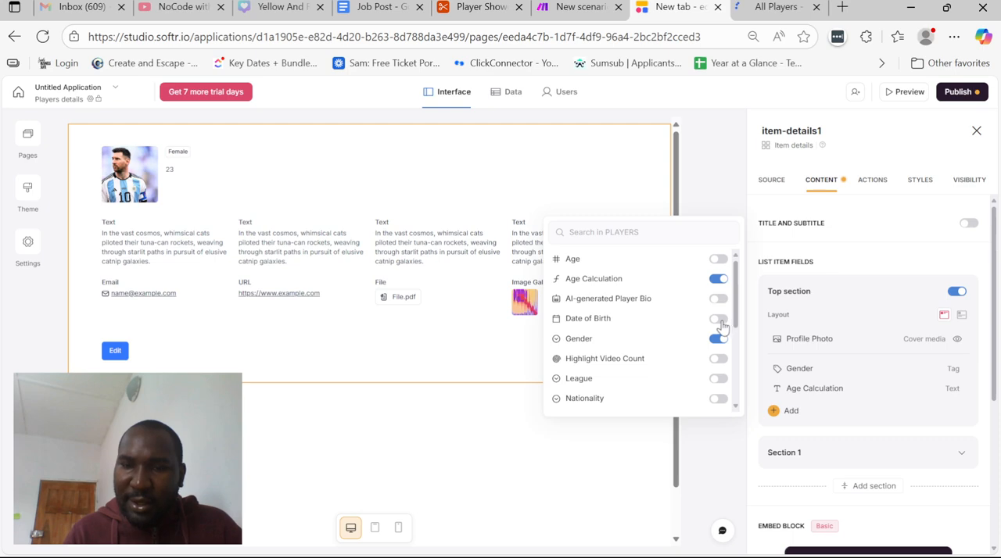
# Add the Nationality and Region fields to the top section of the Players details block
pyautogui.scroll(-2, 720, 344)
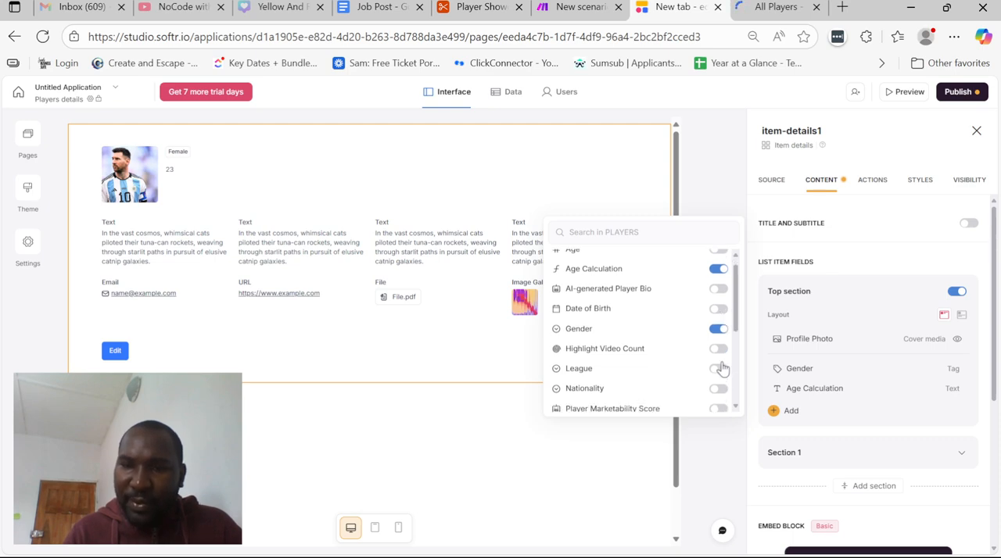
pyautogui.click(720, 351)
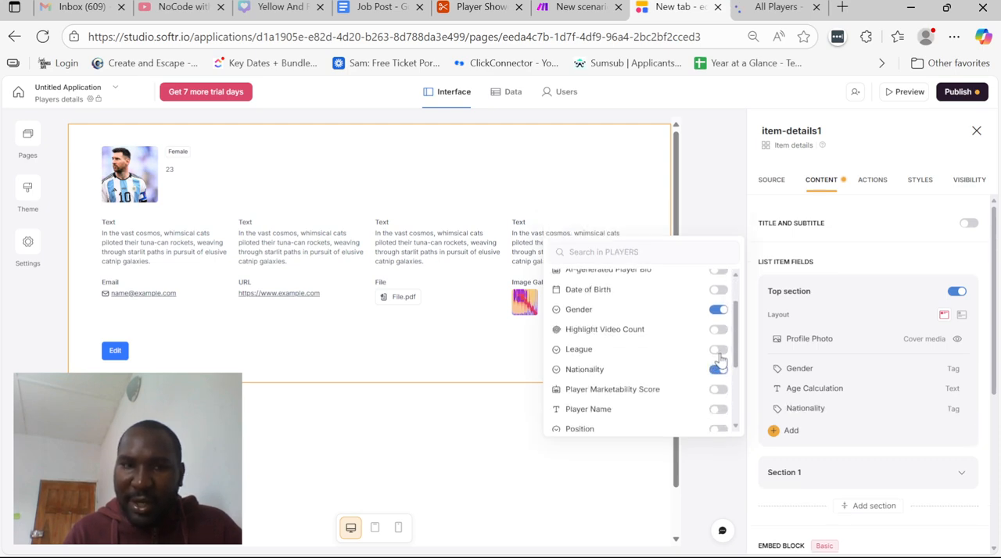
pyautogui.scroll(-1, 715, 369)
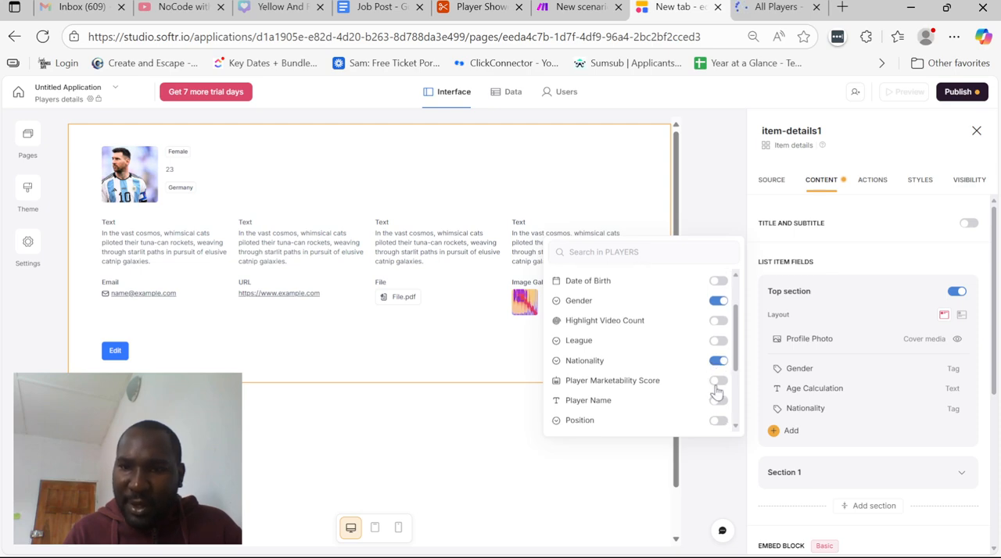
pyautogui.scroll(-2, 718, 383)
pyautogui.click(718, 391)
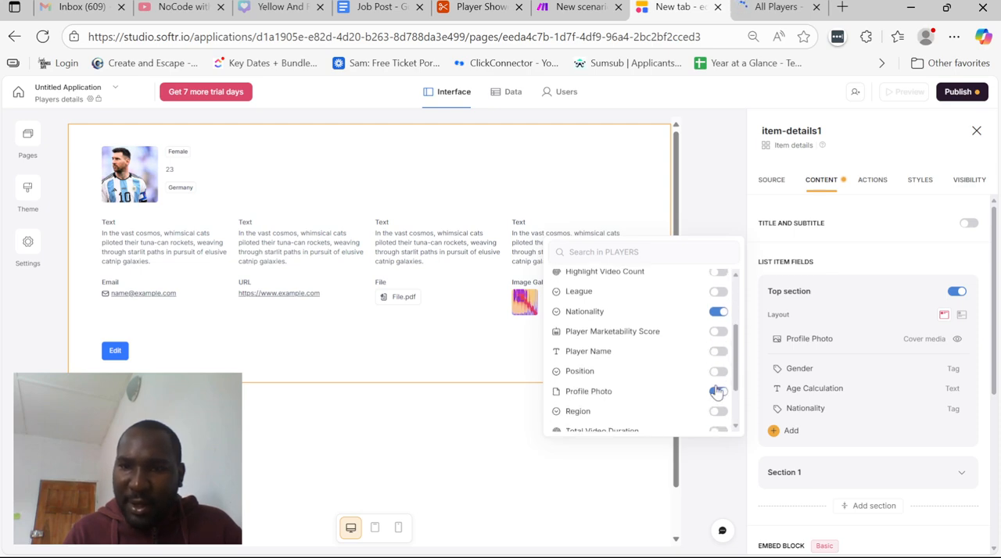
pyautogui.click(719, 332)
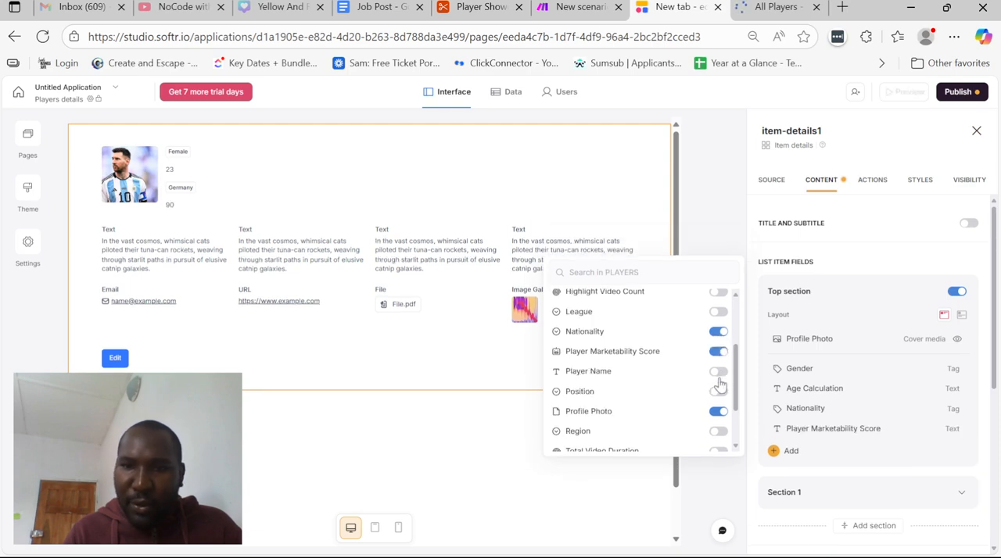
pyautogui.click(718, 352)
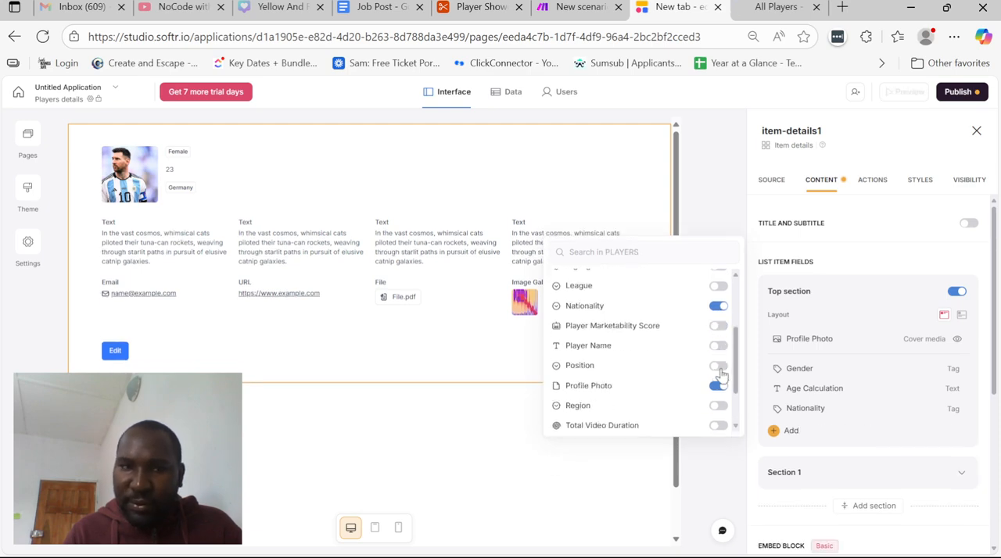
pyautogui.scroll(-1, 718, 364)
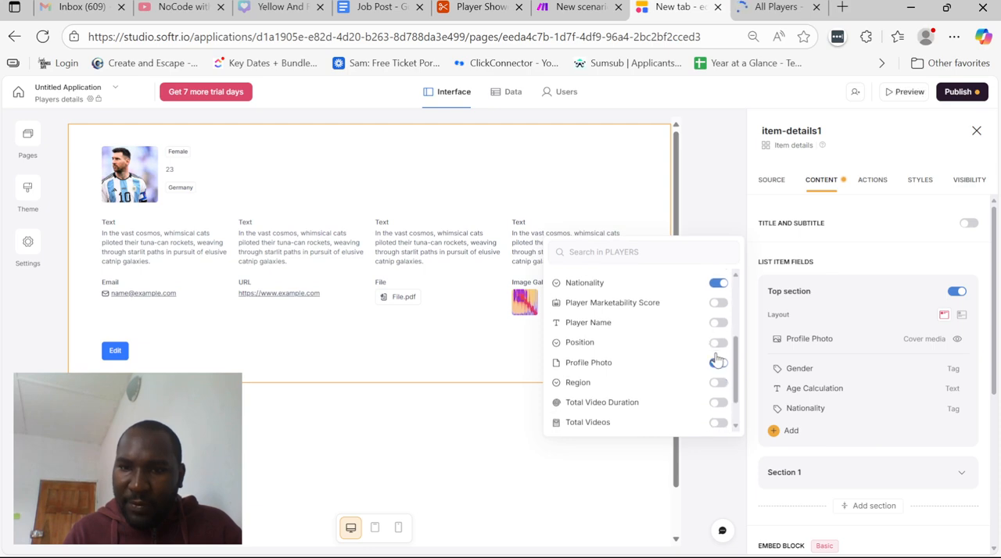
pyautogui.scroll(-1, 717, 383)
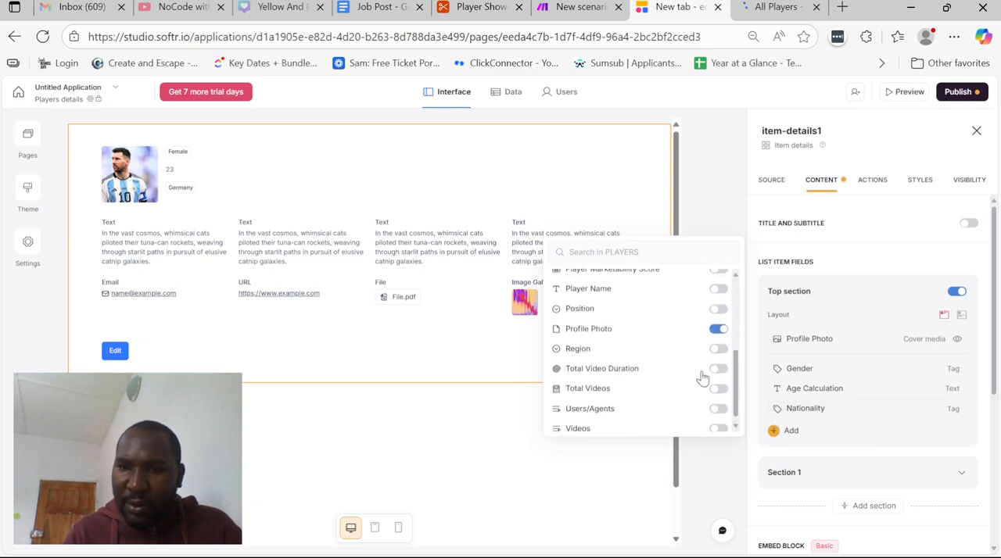
pyautogui.click(716, 349)
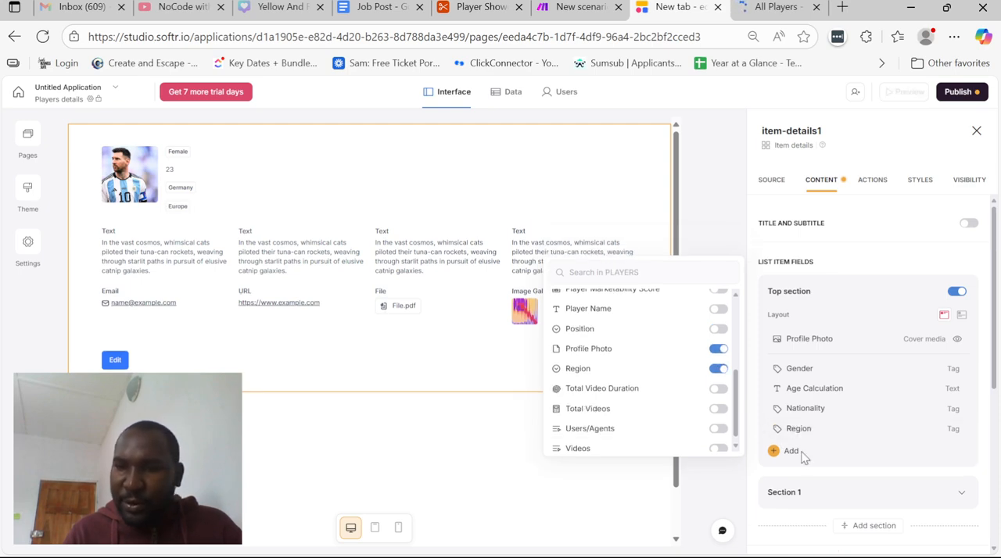
# Remove all the placeholder text, email, URL, file and image gallery fields from Section 1
pyautogui.scroll(-3, 813, 438)
pyautogui.click(788, 202)
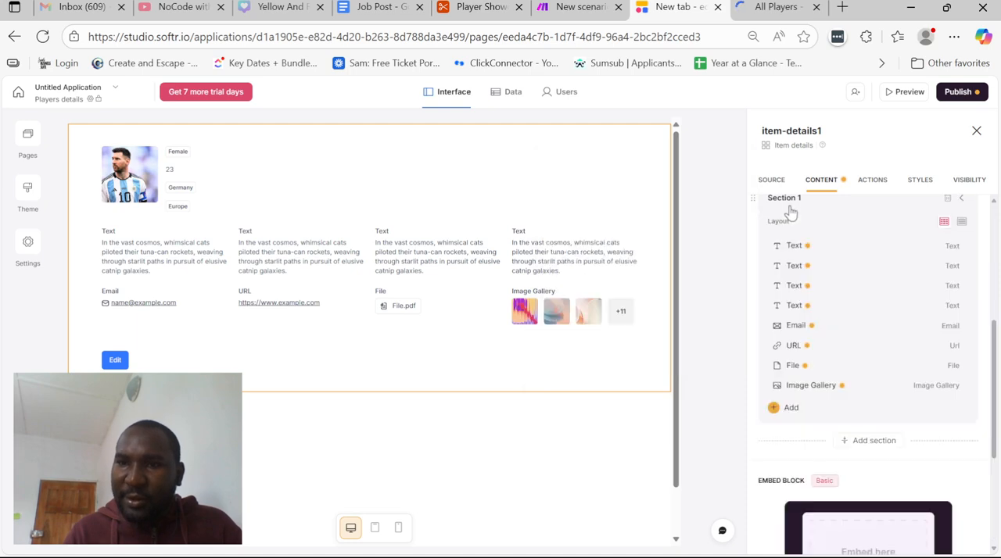
pyautogui.click(912, 253)
pyautogui.click(924, 246)
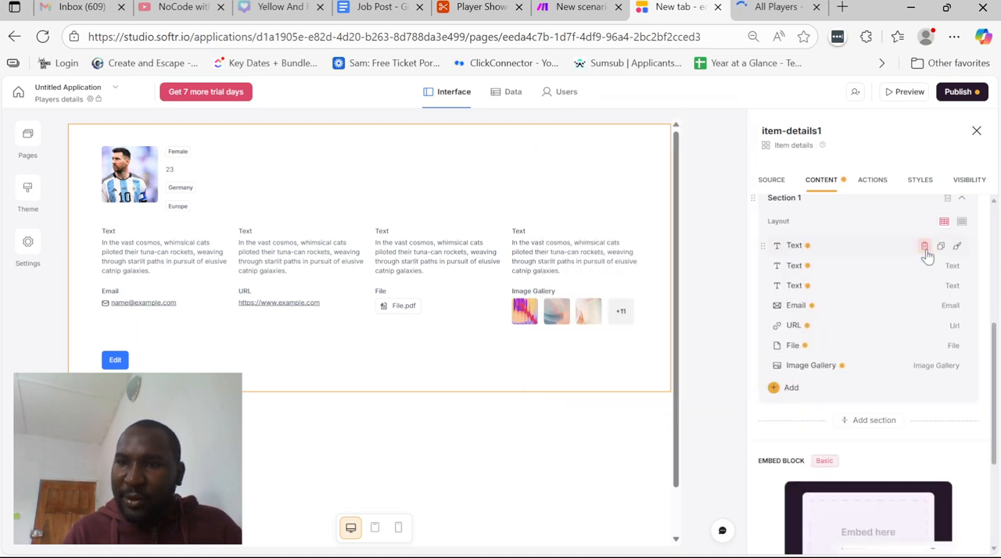
pyautogui.click(925, 246)
pyautogui.click(925, 246)
pyautogui.click(925, 246)
pyautogui.click(925, 246)
pyautogui.click(924, 246)
pyautogui.click(924, 247)
pyautogui.click(925, 246)
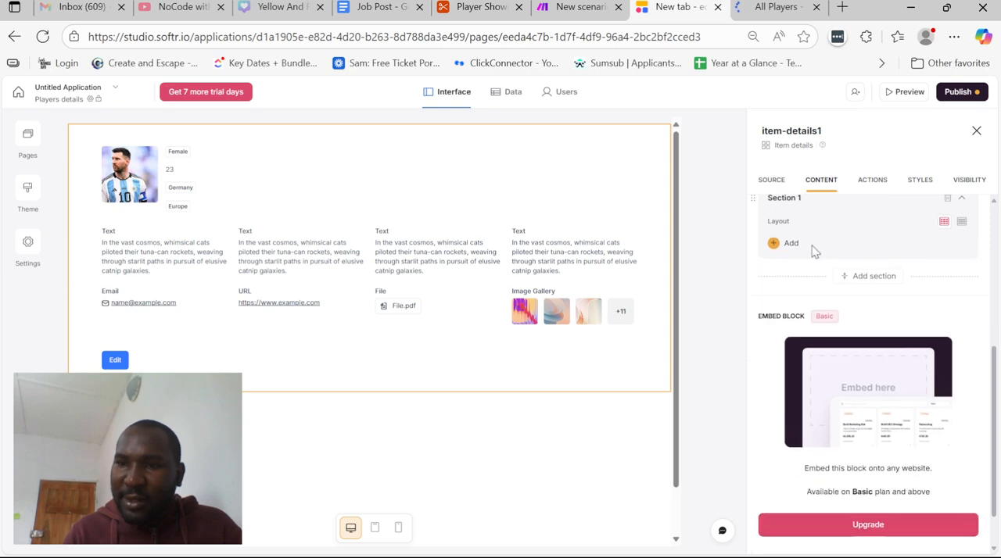
# Add the Player Marketability Score, Region, Nationality and League fields to Section 1
pyautogui.click(777, 245)
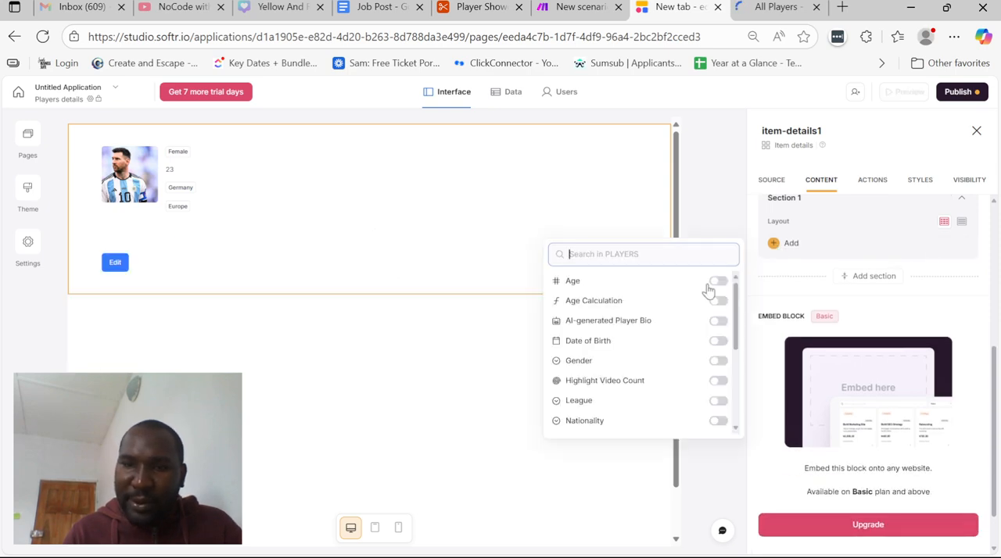
pyautogui.scroll(-1, 718, 344)
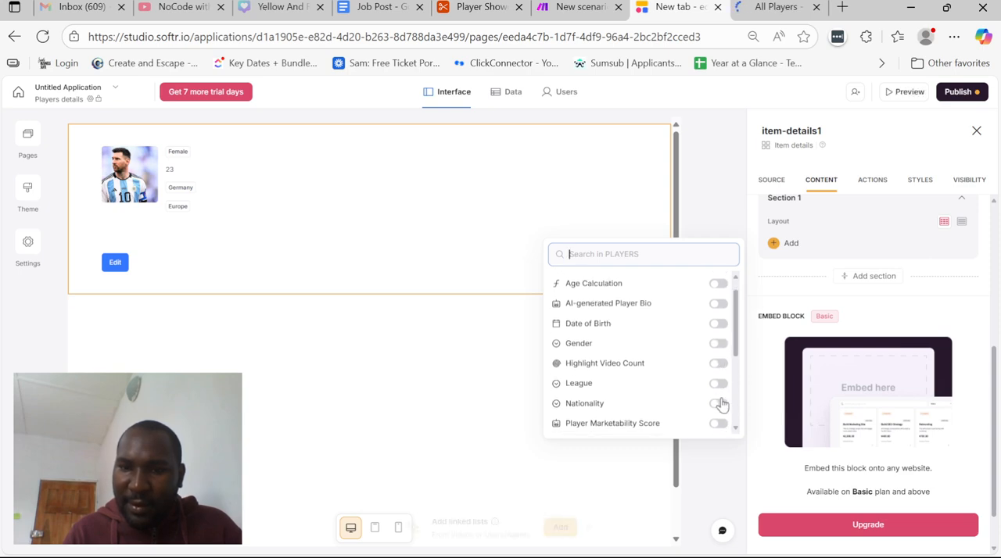
pyautogui.scroll(-2, 722, 403)
pyautogui.click(718, 341)
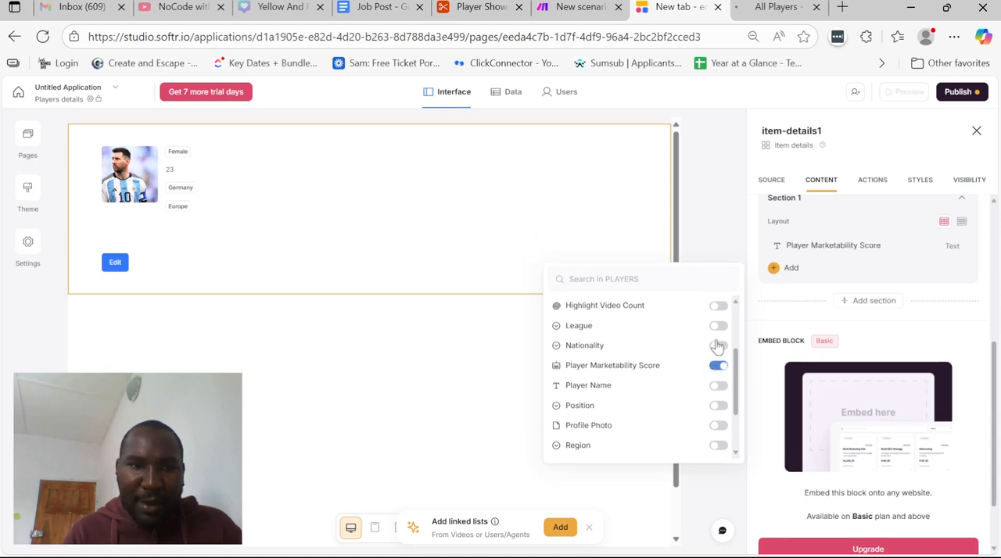
pyautogui.scroll(-2, 717, 383)
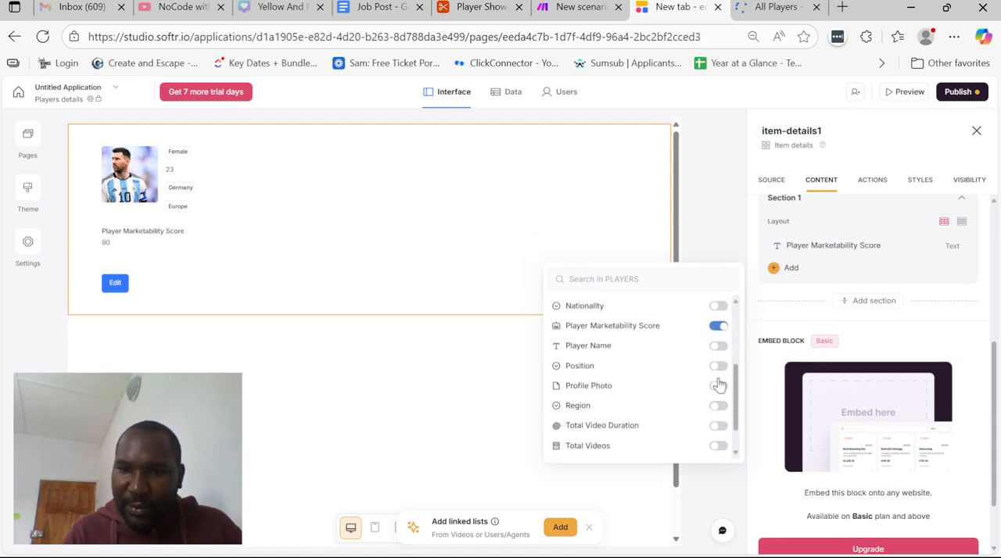
pyautogui.scroll(-2, 718, 366)
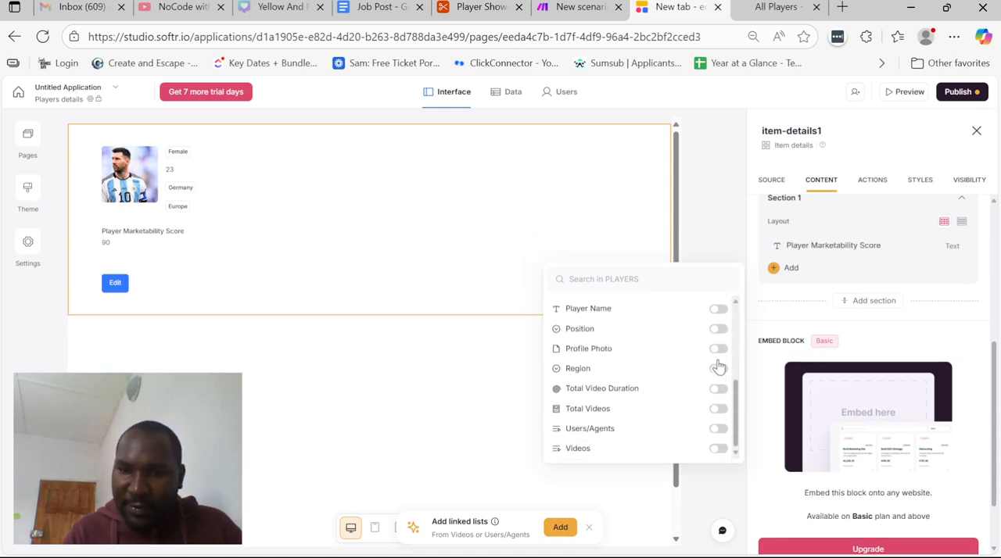
pyautogui.click(718, 369)
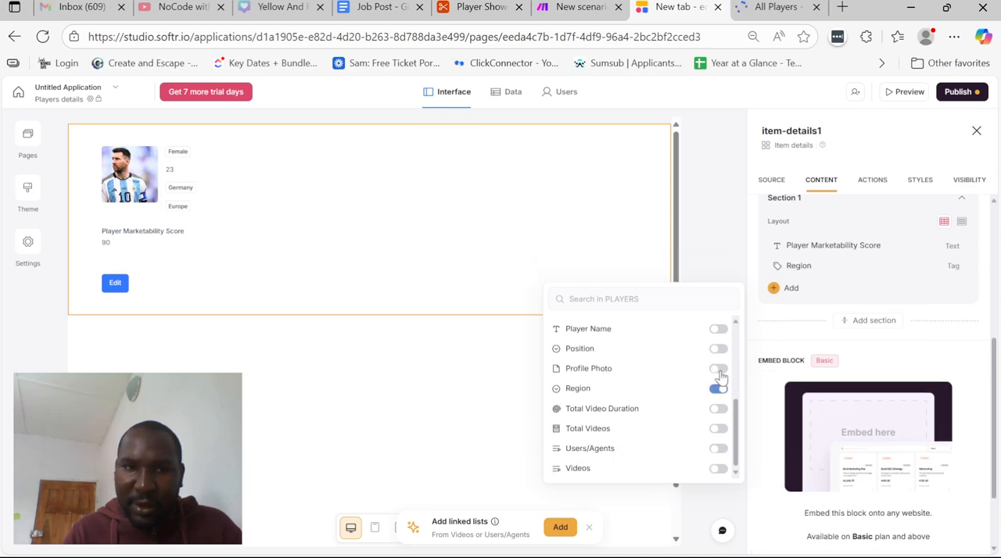
pyautogui.scroll(4, 720, 380)
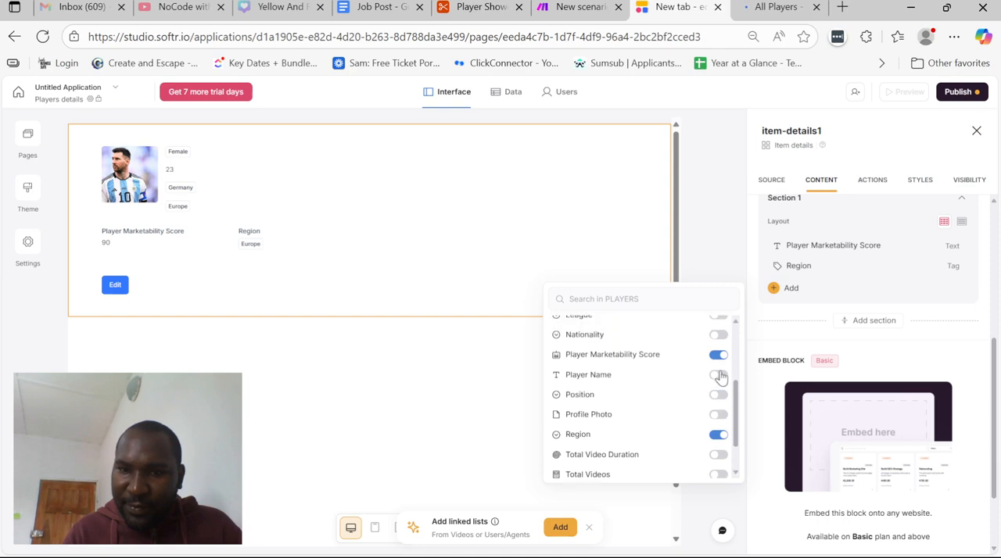
pyautogui.click(718, 379)
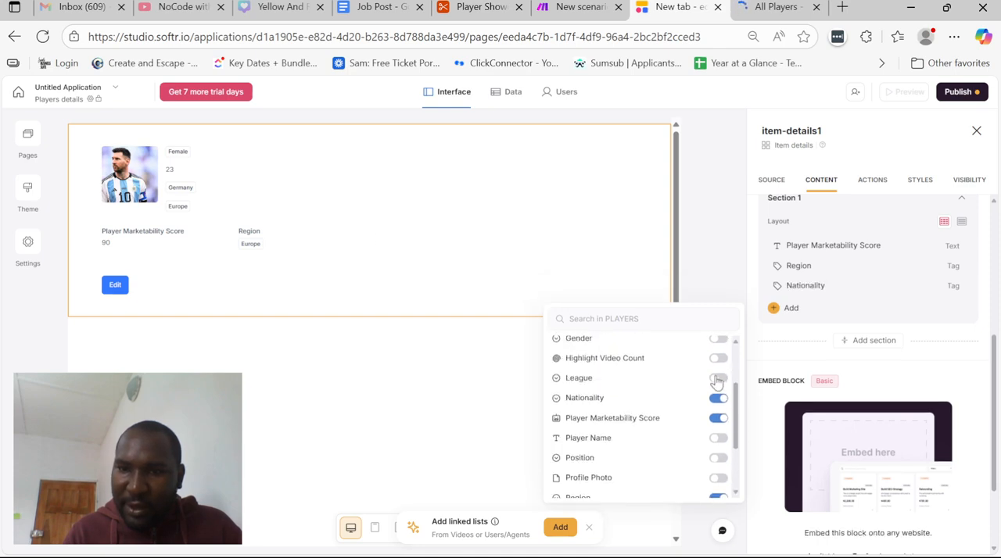
pyautogui.click(717, 379)
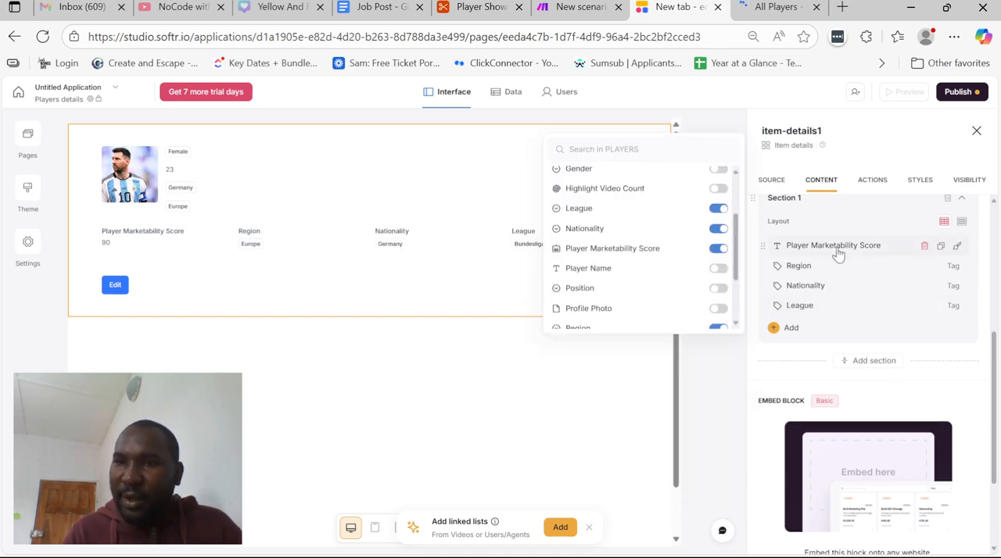
# Remove the Region and Nationality fields from the top section
pyautogui.scroll(2, 841, 270)
pyautogui.click(925, 289)
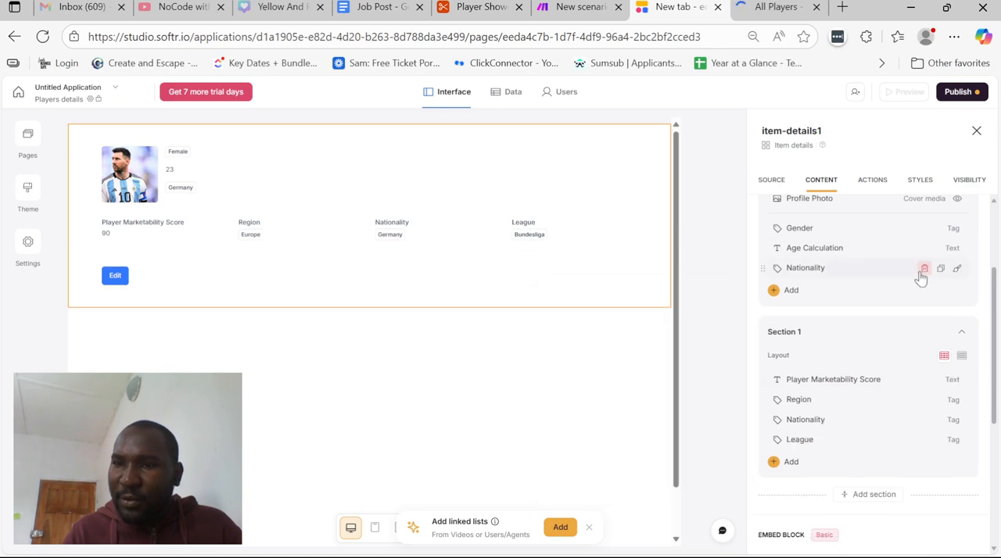
pyautogui.click(922, 269)
# Add the Player Name field to the top section and move it above Gender
pyautogui.click(774, 271)
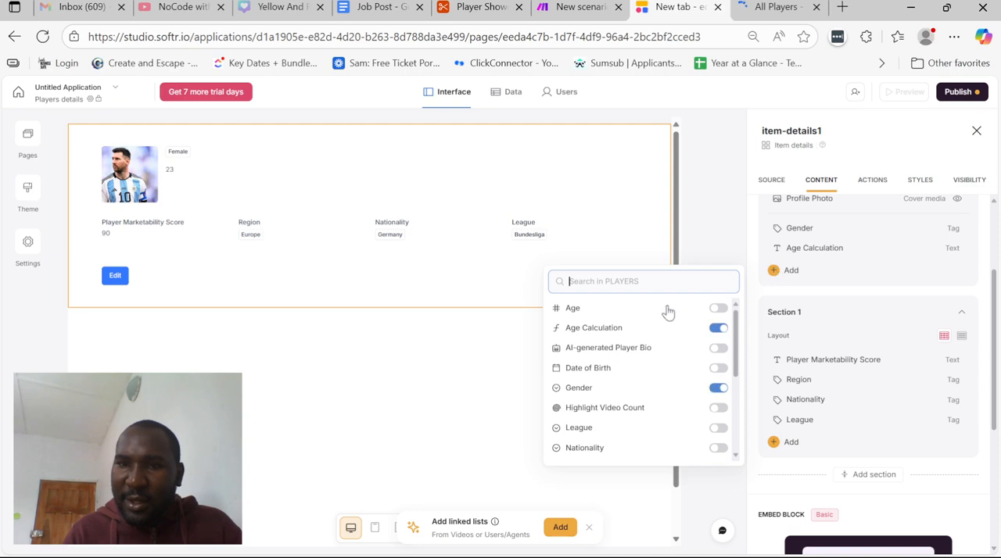
pyautogui.scroll(-3, 715, 391)
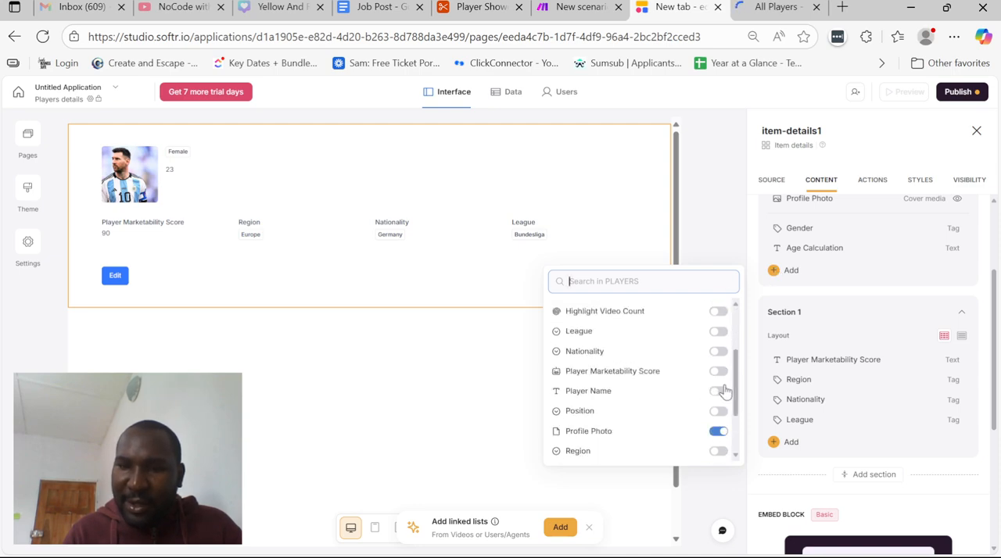
pyautogui.click(717, 393)
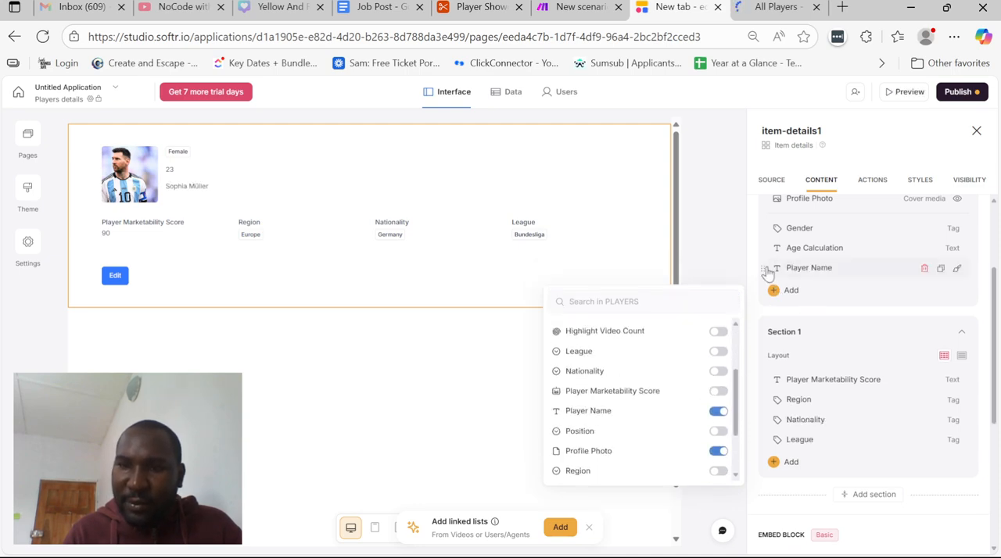
pyautogui.moveTo(768, 270); pyautogui.dragTo(761, 226)
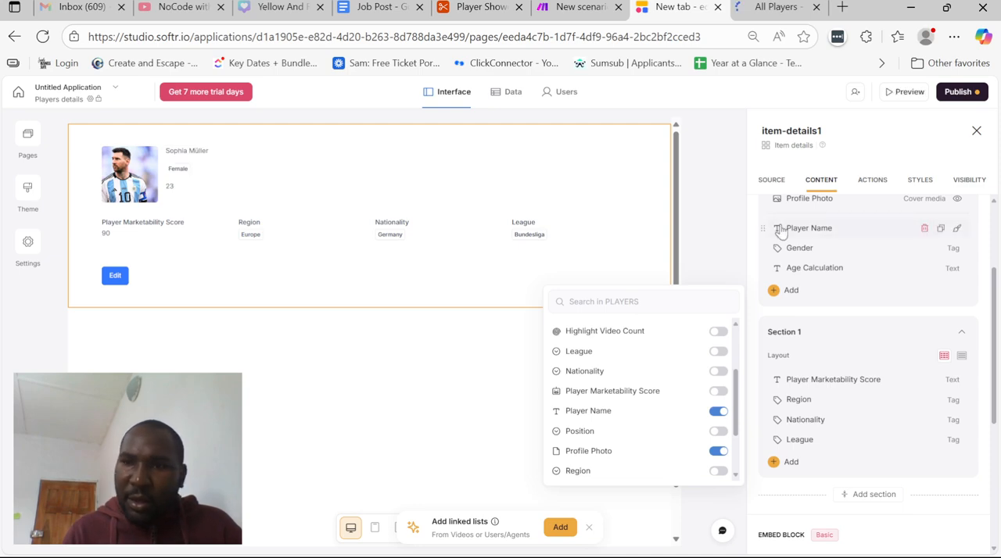
# Change the display type of the top section's Player Name field to Heading and close its settings
pyautogui.click(778, 227)
pyautogui.click(644, 239)
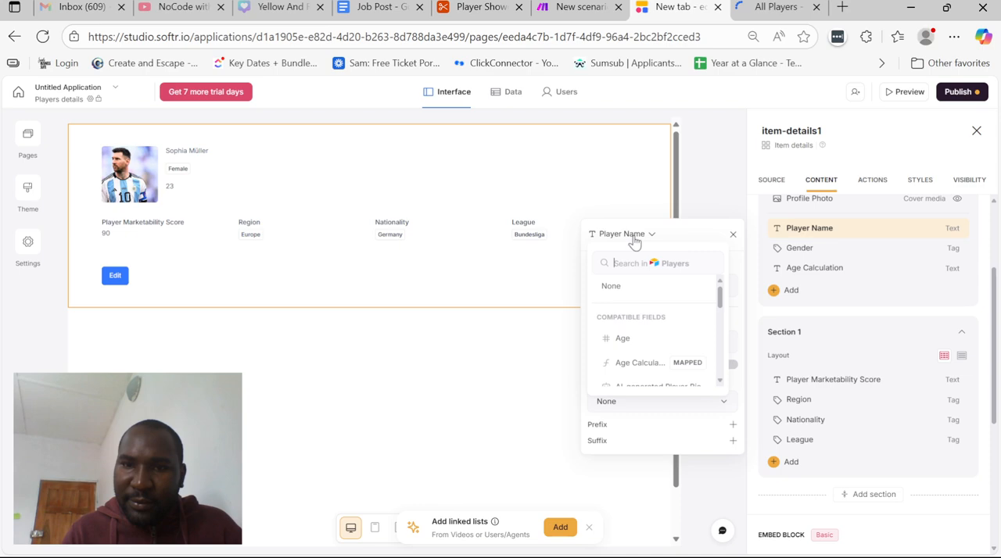
pyautogui.click(644, 238)
pyautogui.click(621, 286)
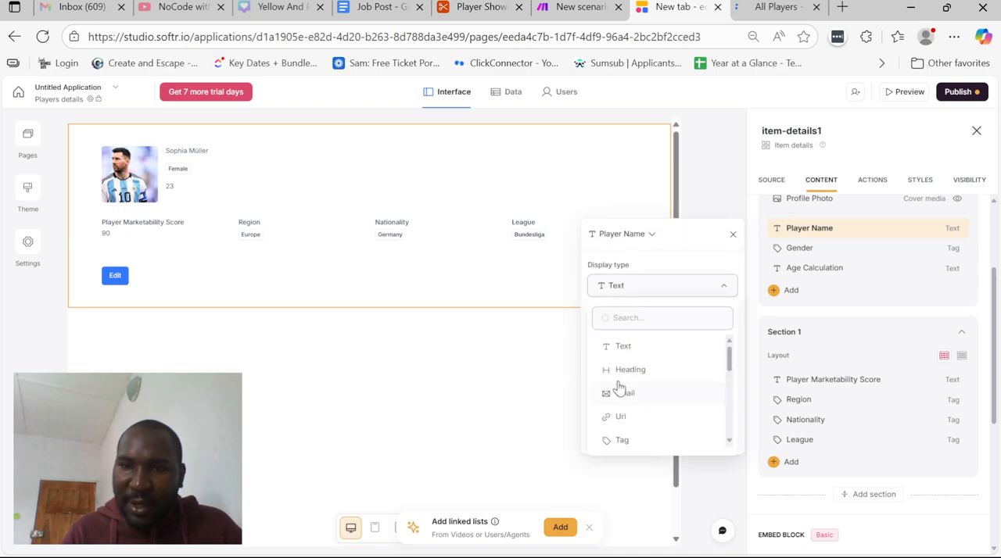
pyautogui.click(613, 368)
pyautogui.click(367, 274)
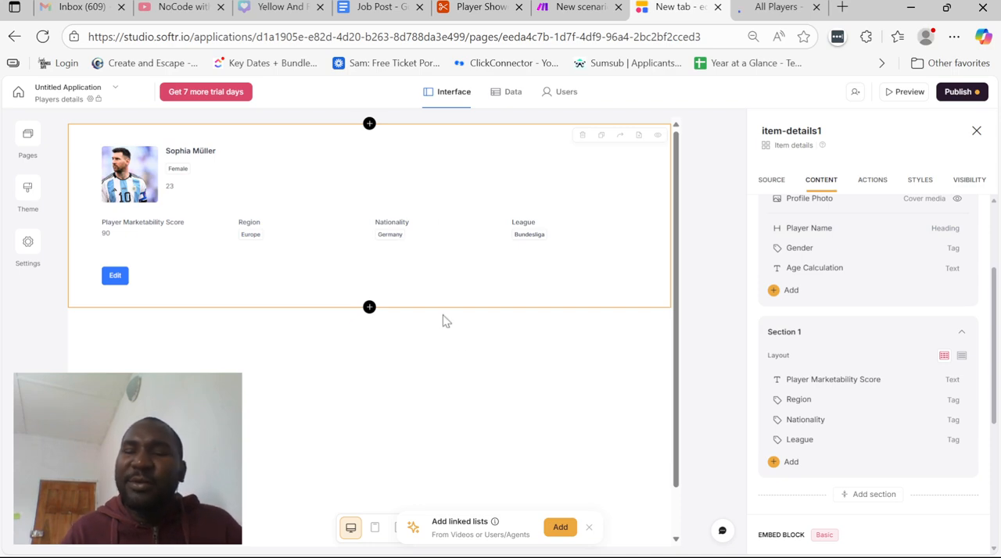
# Add a new page named All Videos to the application
pyautogui.scroll(-1, 458, 338)
pyautogui.scroll(-1, 460, 342)
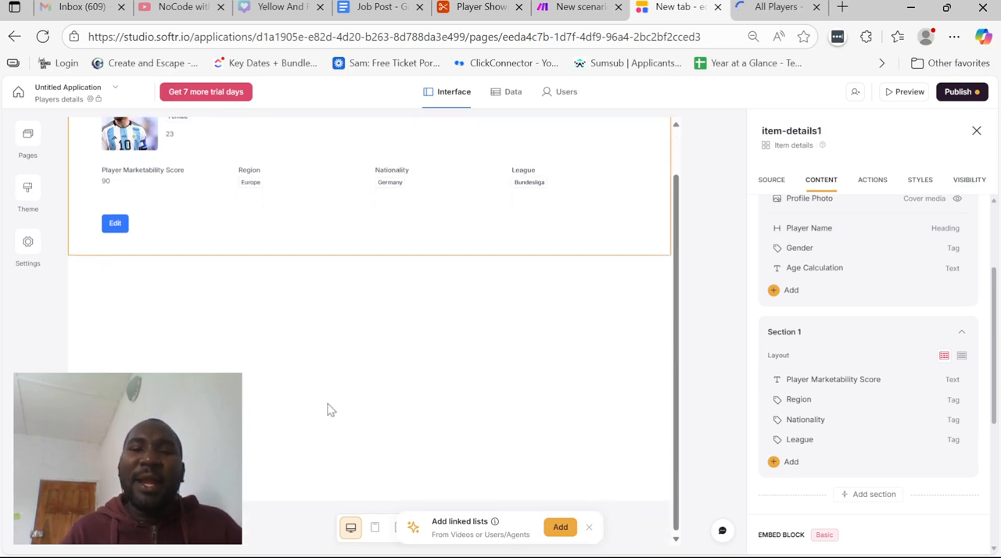
pyautogui.click(27, 141)
pyautogui.click(231, 176)
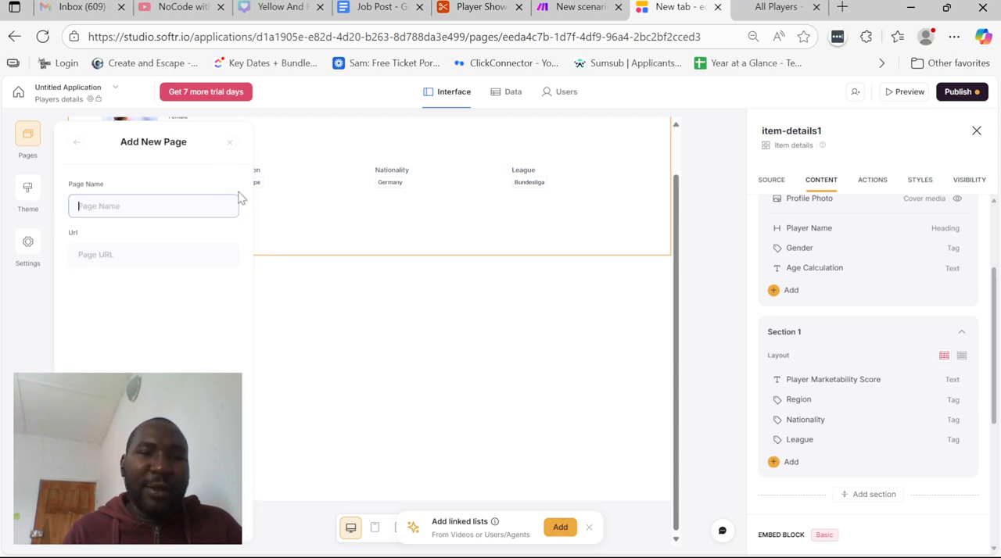
pyautogui.write('Vid')
pyautogui.press('BackSpace')
pyautogui.press('BackSpace')
pyautogui.press('BackSpace')
pyautogui.write('A')
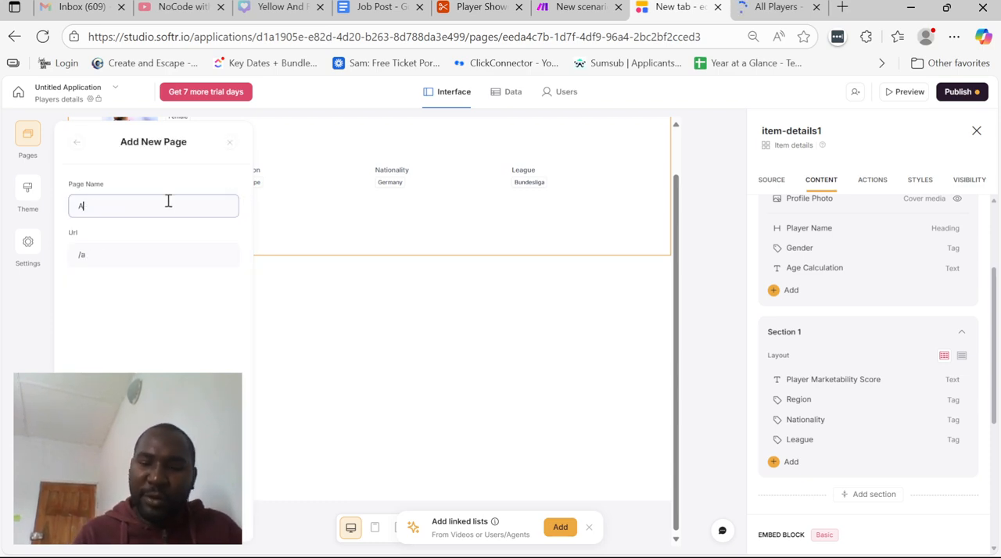
pyautogui.write('ll Videos')
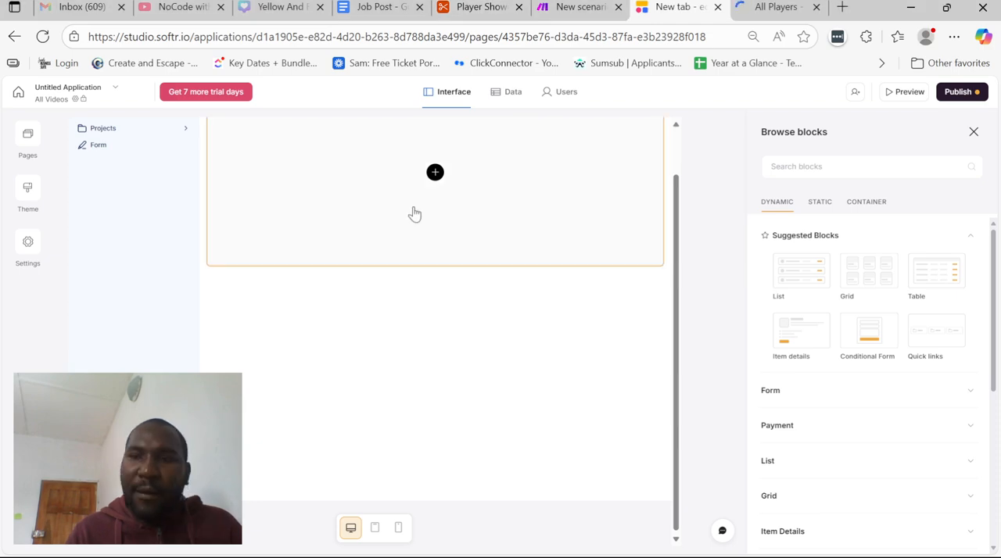
# Add a Grid block to the All Videos page and connect it to the Videos table of the Player Showcase Platform base
pyautogui.click(868, 269)
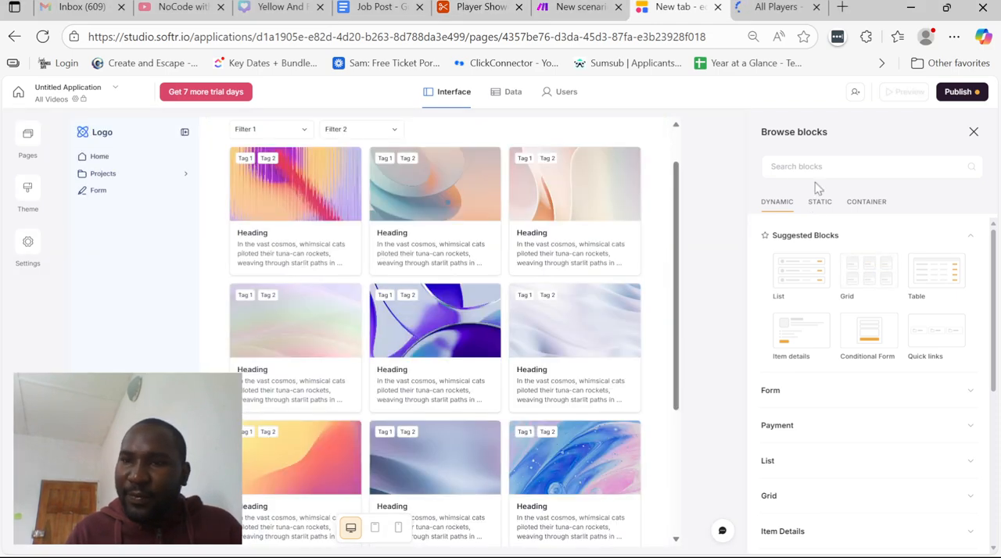
pyautogui.click(576, 230)
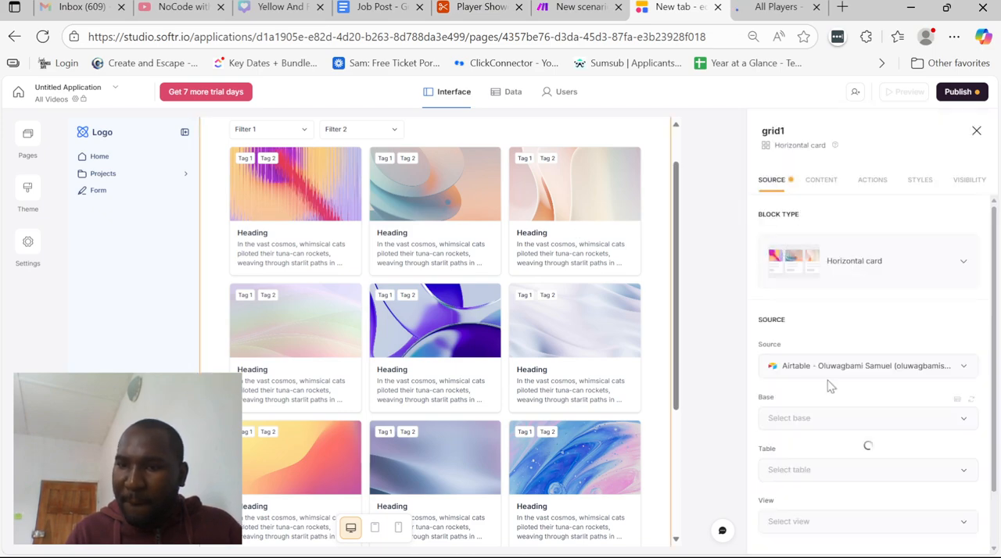
pyautogui.scroll(-1, 822, 430)
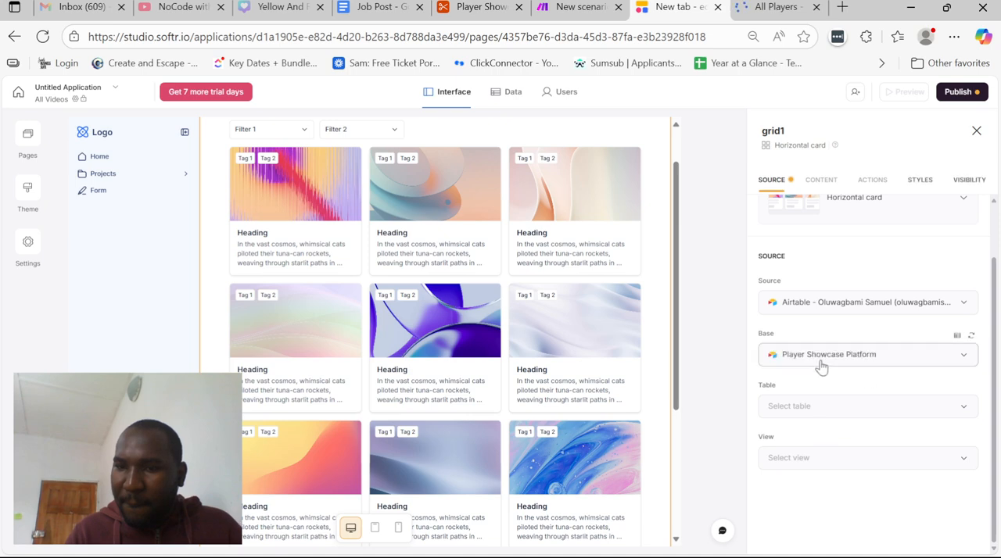
pyautogui.click(819, 408)
pyautogui.click(795, 351)
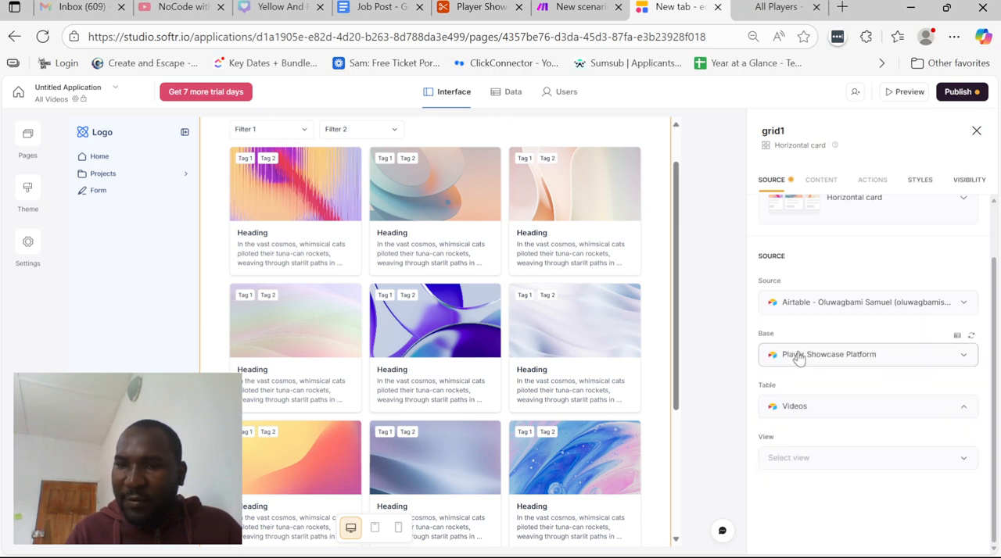
pyautogui.scroll(-1, 830, 377)
pyautogui.click(828, 377)
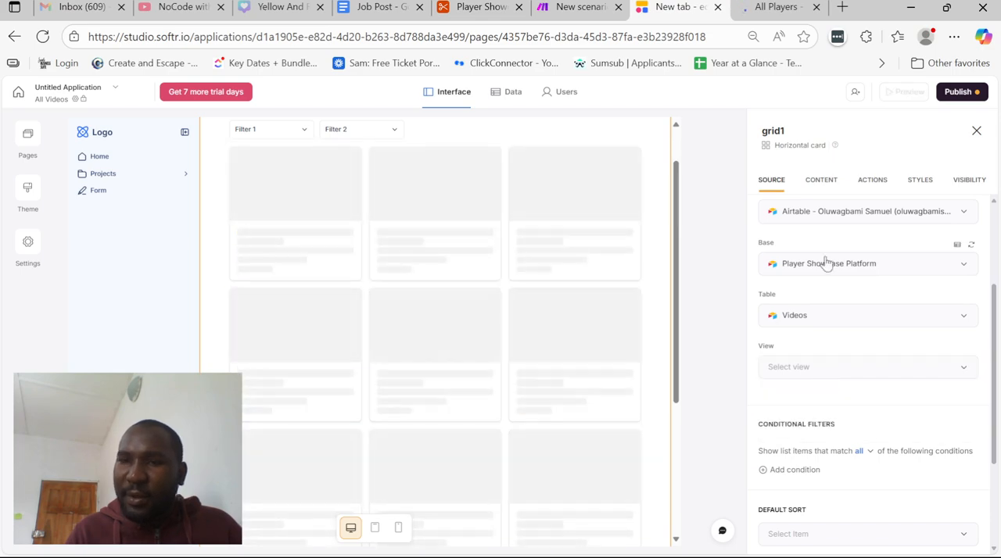
# Set the media type of the grid's Video Thumbnail cover field to Video
pyautogui.click(822, 182)
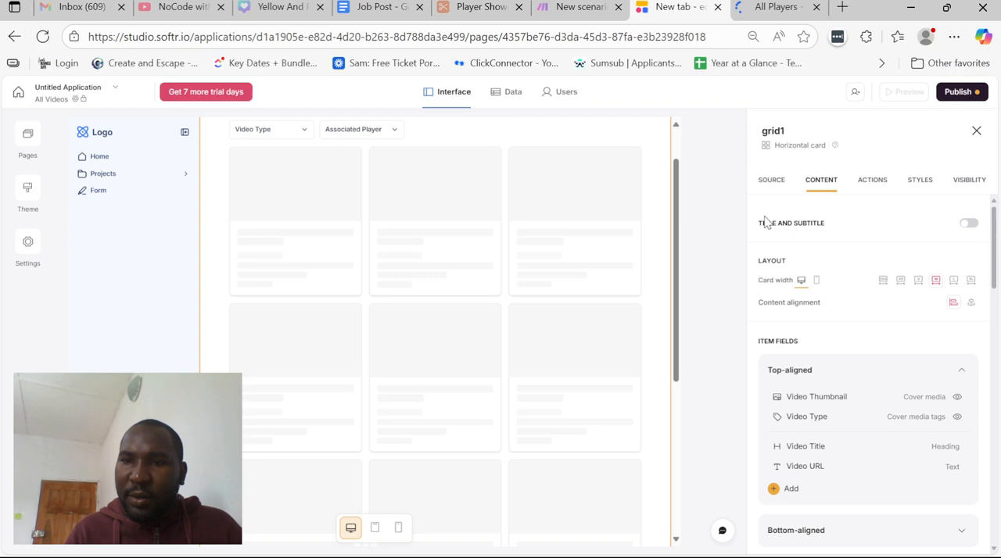
pyautogui.scroll(1, 616, 277)
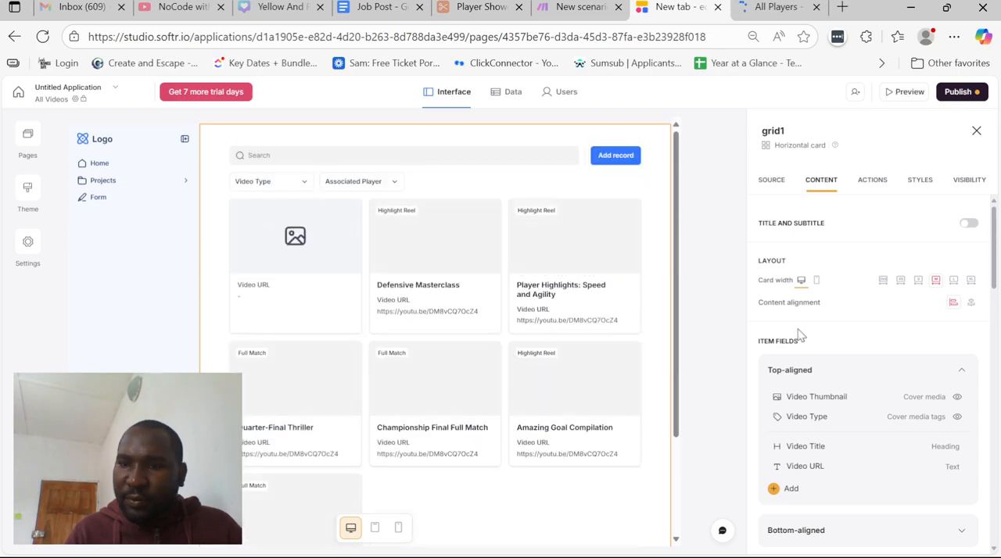
pyautogui.scroll(-1, 816, 396)
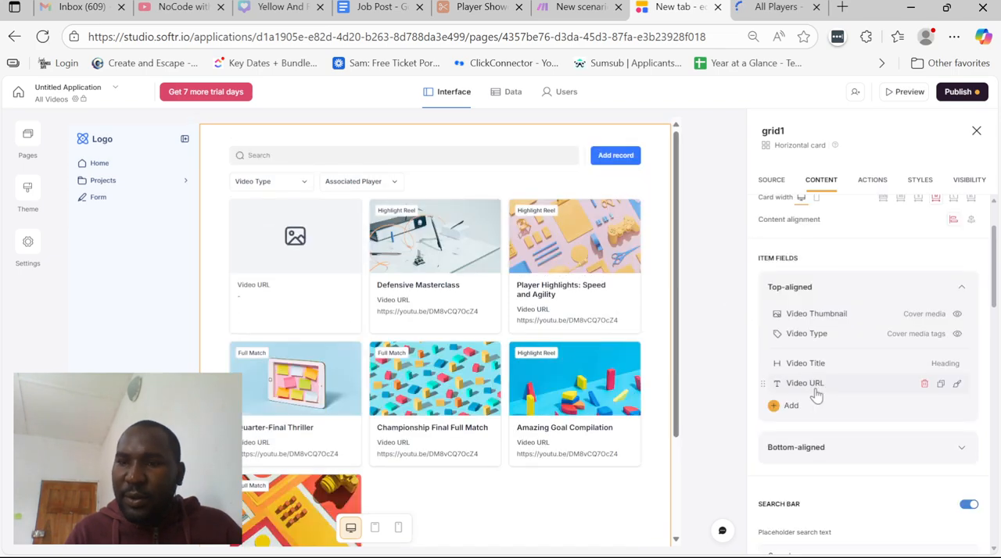
pyautogui.click(828, 314)
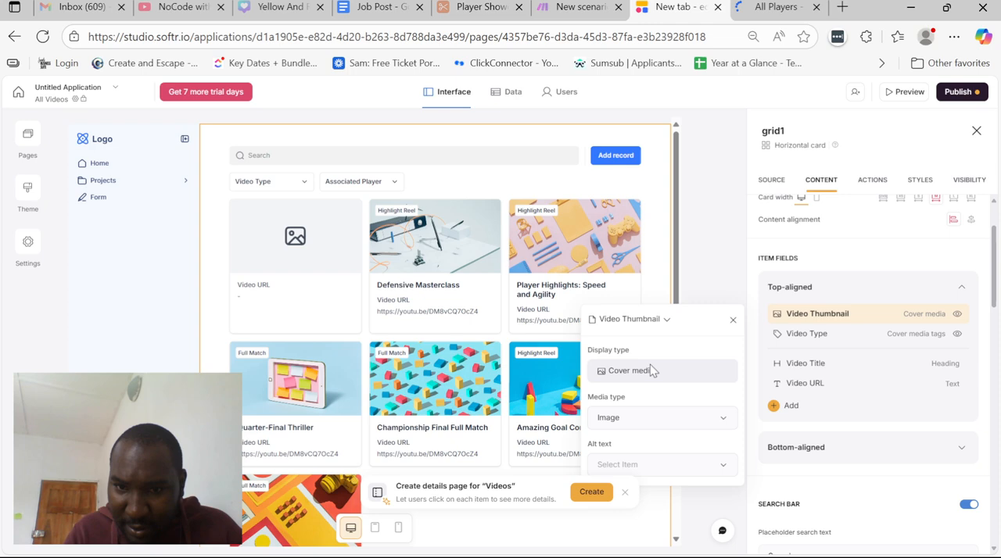
pyautogui.click(654, 419)
pyautogui.click(641, 384)
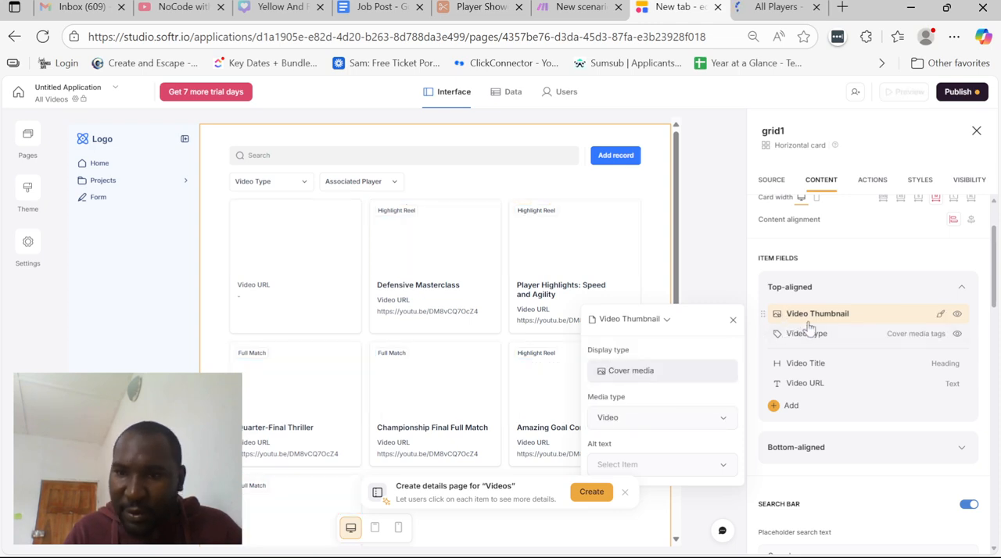
# Map the grid's cover media to the Video Embed field instead of Video Thumbnail
pyautogui.click(651, 322)
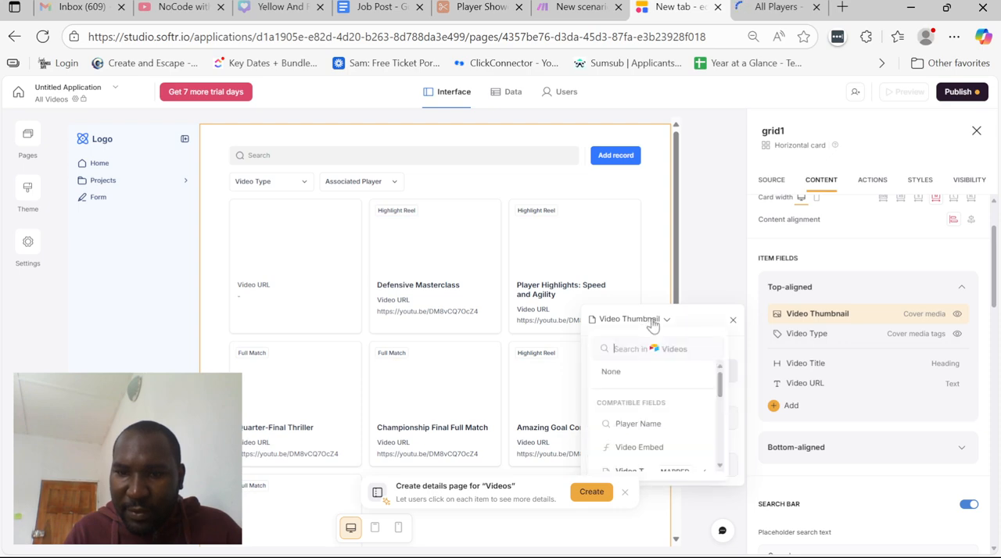
pyautogui.write('video')
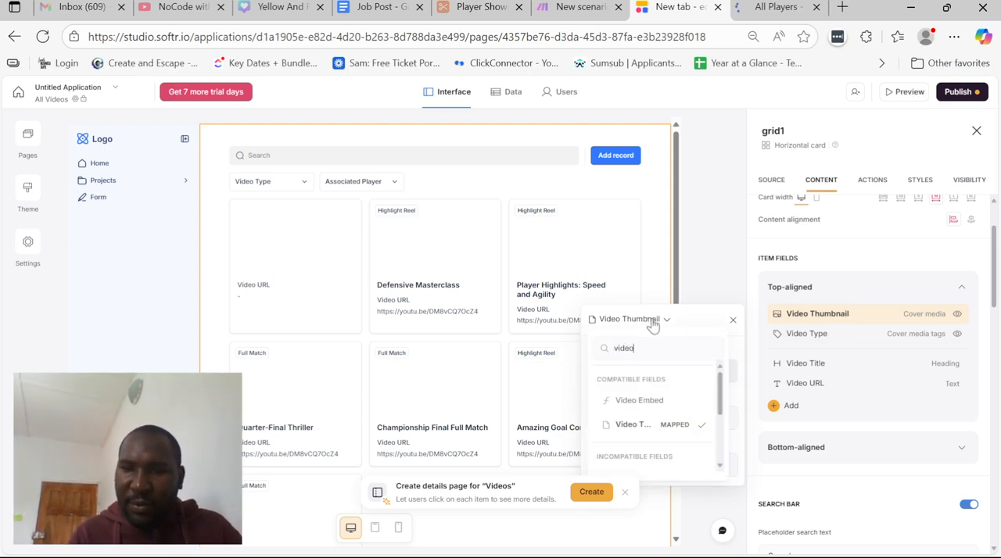
pyautogui.click(639, 399)
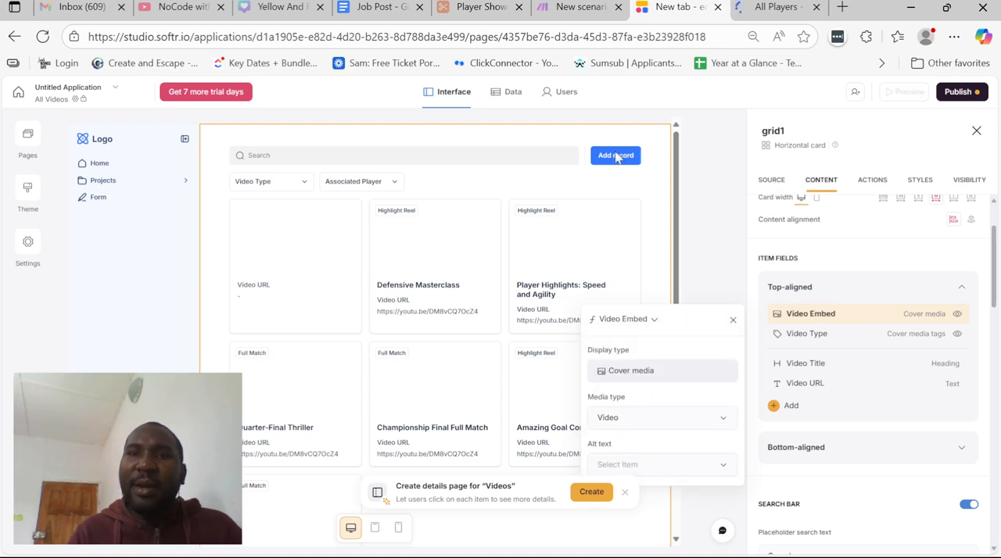
# Switch to the Airtable base and look through the Videos table's columns, starting with the Video URL field
pyautogui.click(480, 7)
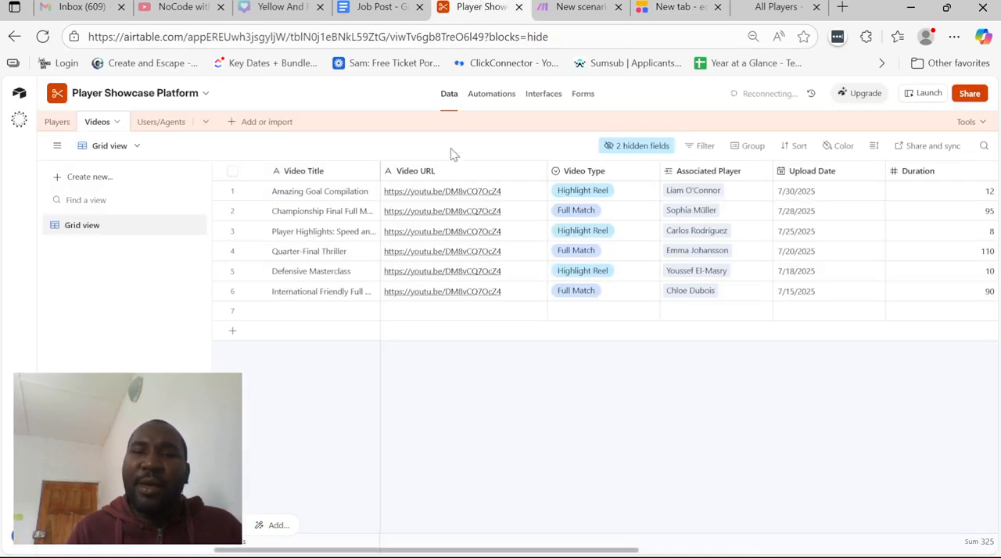
pyautogui.click(443, 198)
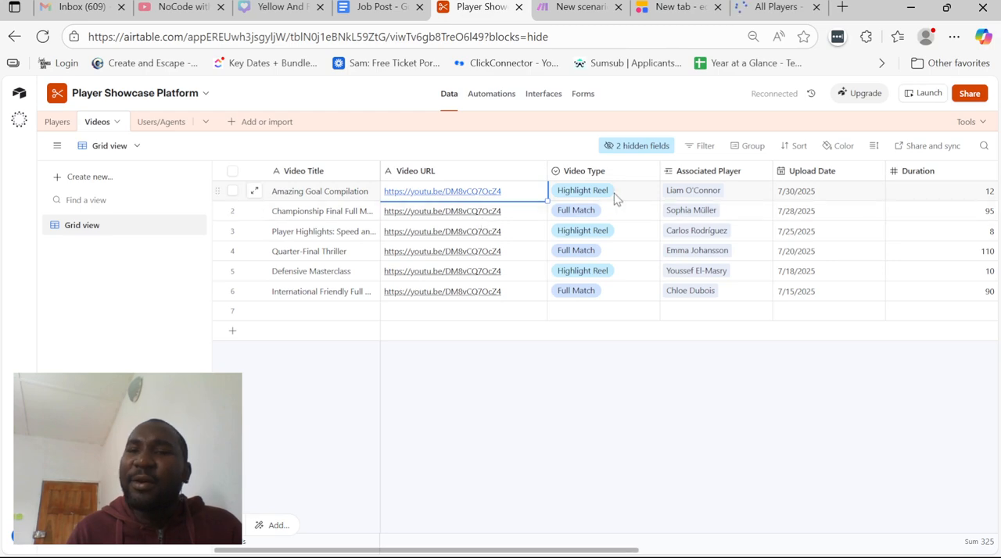
pyautogui.hscroll(1, 614, 193)
pyautogui.hscroll(10, 613, 193)
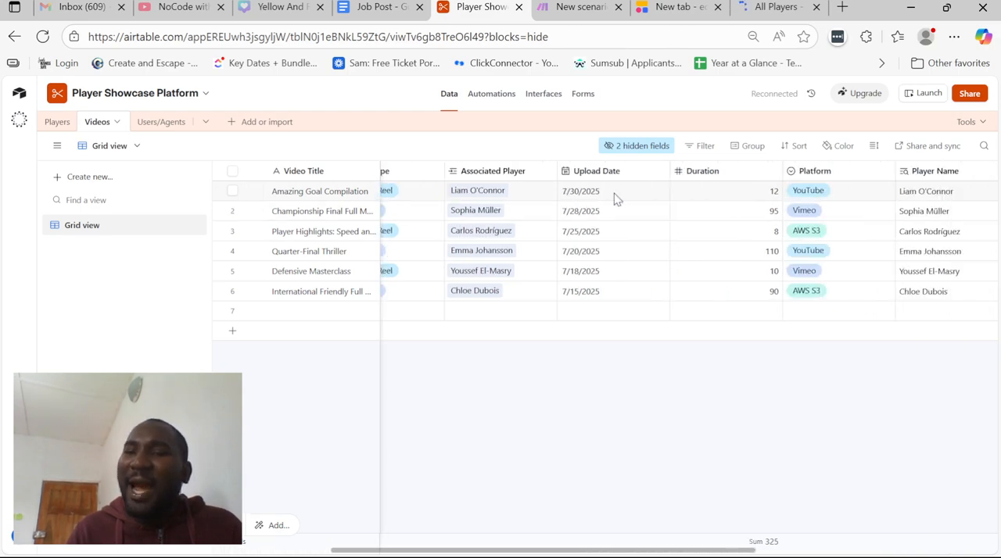
pyautogui.hscroll(-10, 613, 193)
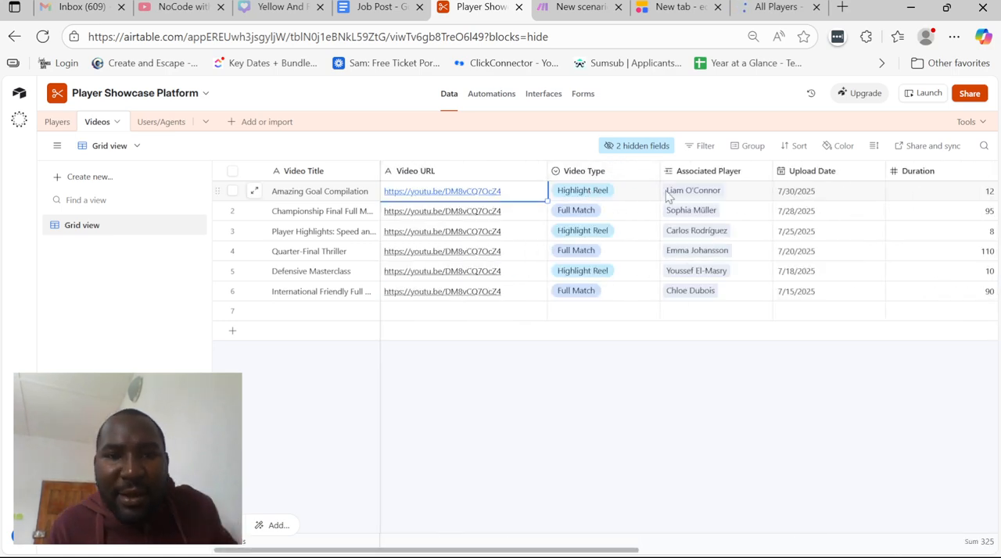
pyautogui.hscroll(2, 669, 194)
pyautogui.hscroll(7, 669, 194)
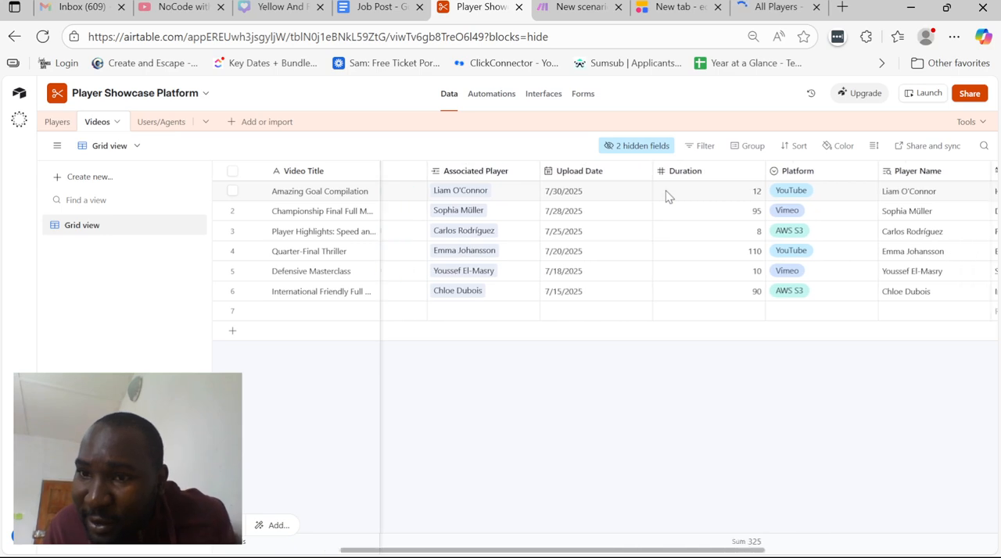
# Unhide the Video Embed field in the Videos table's grid view and inspect its embed code
pyautogui.click(646, 148)
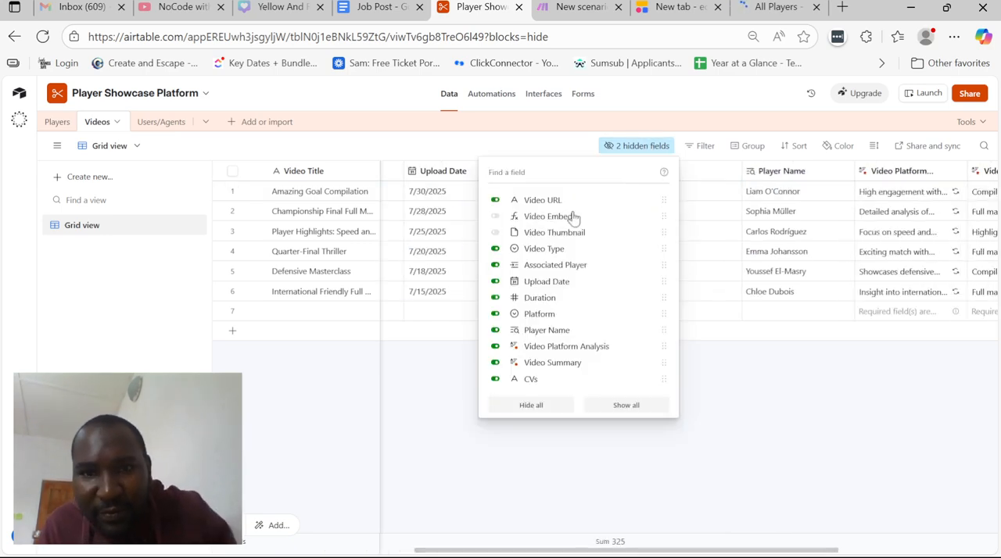
pyautogui.click(516, 214)
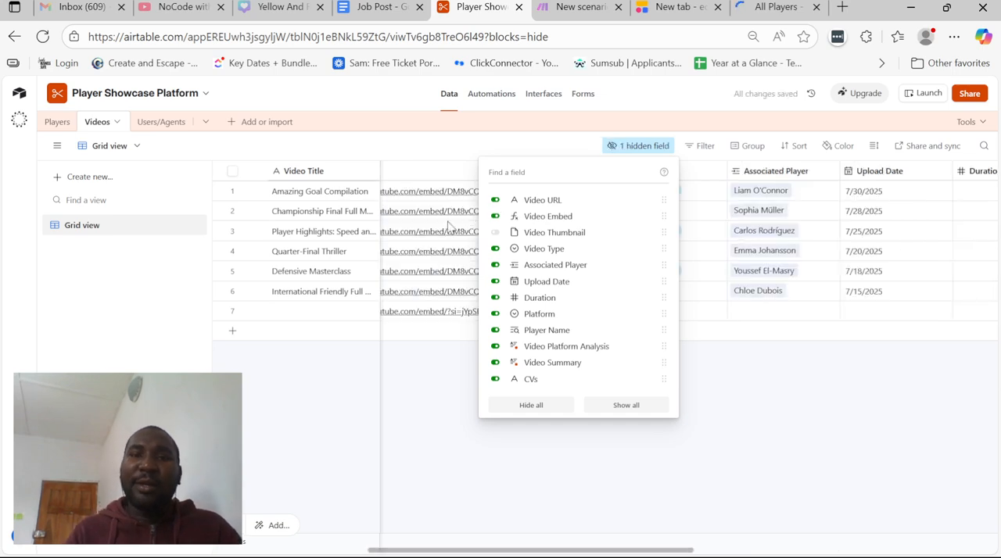
pyautogui.click(444, 229)
pyautogui.hscroll(-1, 443, 229)
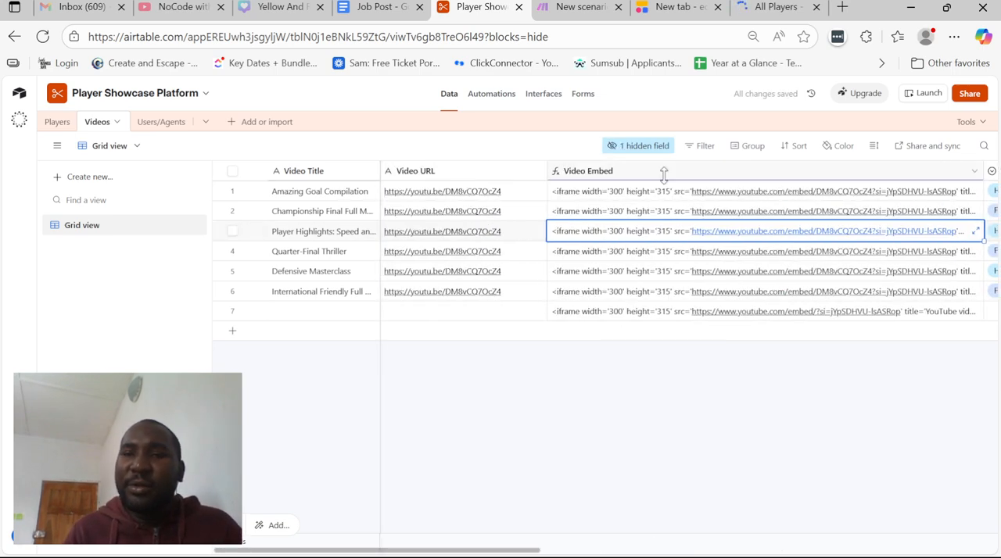
pyautogui.click(643, 199)
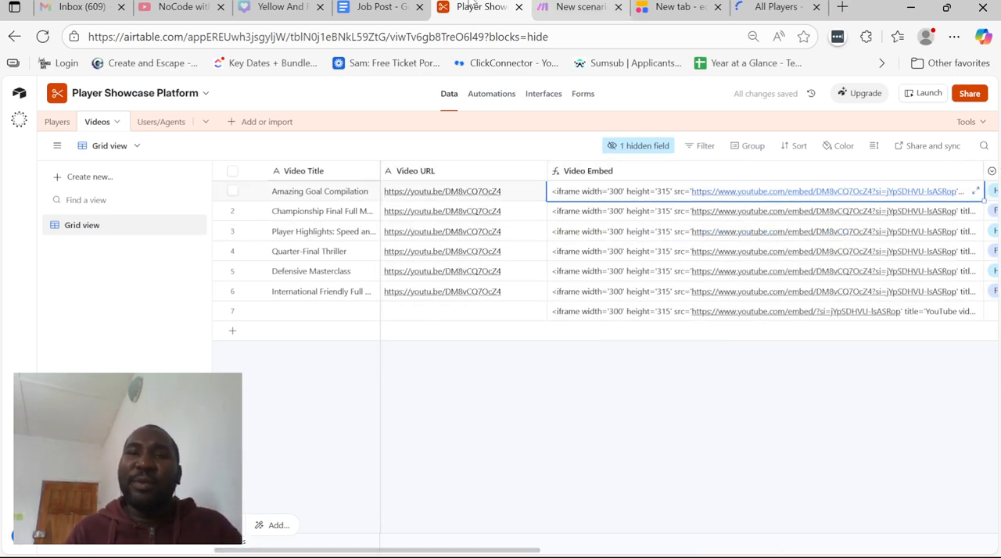
# Return to the Softr editor and open a preview of the All Videos page
pyautogui.click(534, 6)
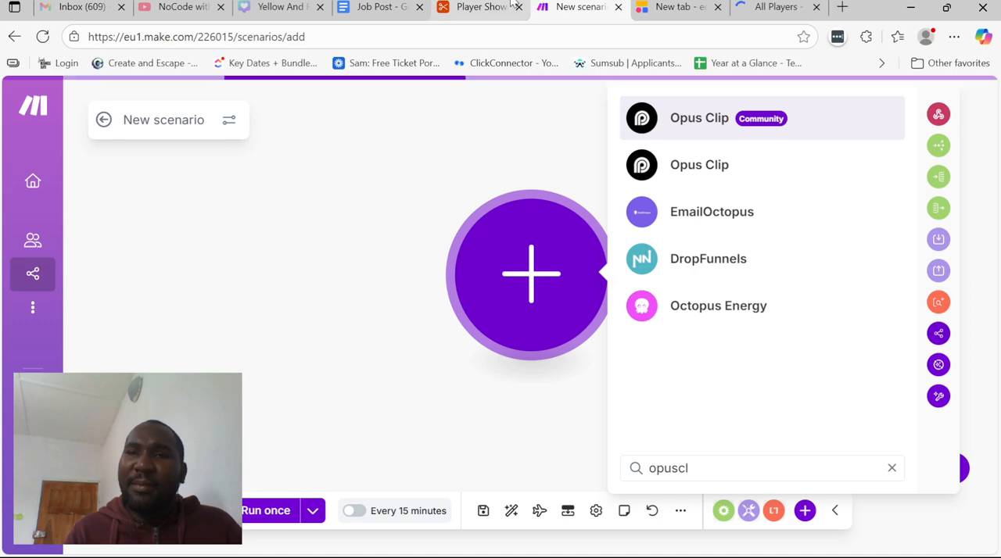
pyautogui.click(769, 7)
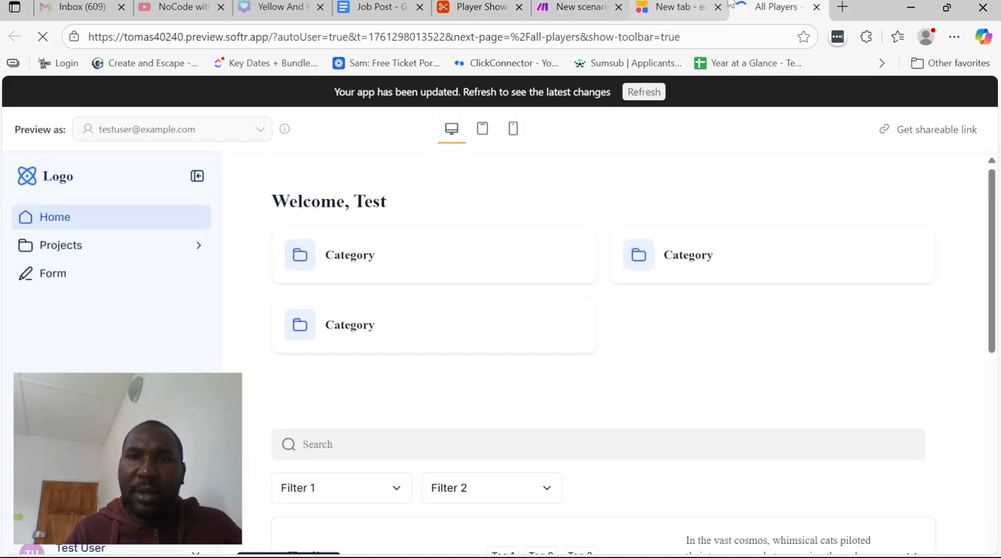
pyautogui.click(728, 7)
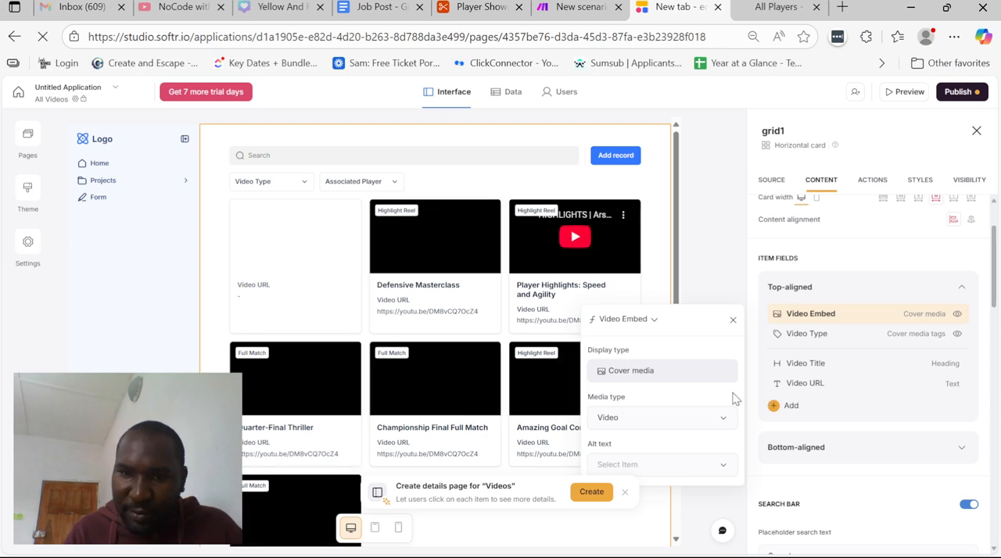
pyautogui.click(905, 97)
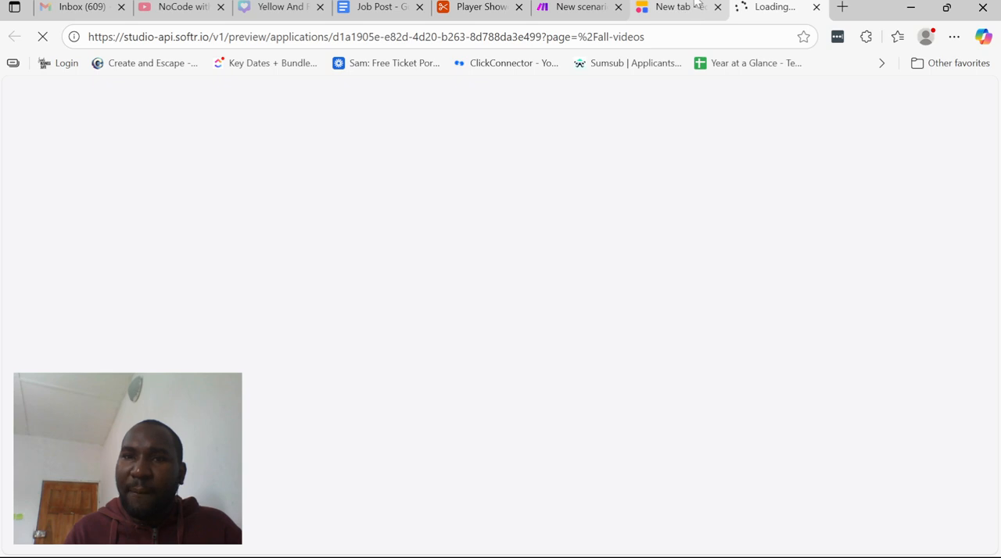
pyautogui.moveTo(696, 4); pyautogui.dragTo(870, 215)
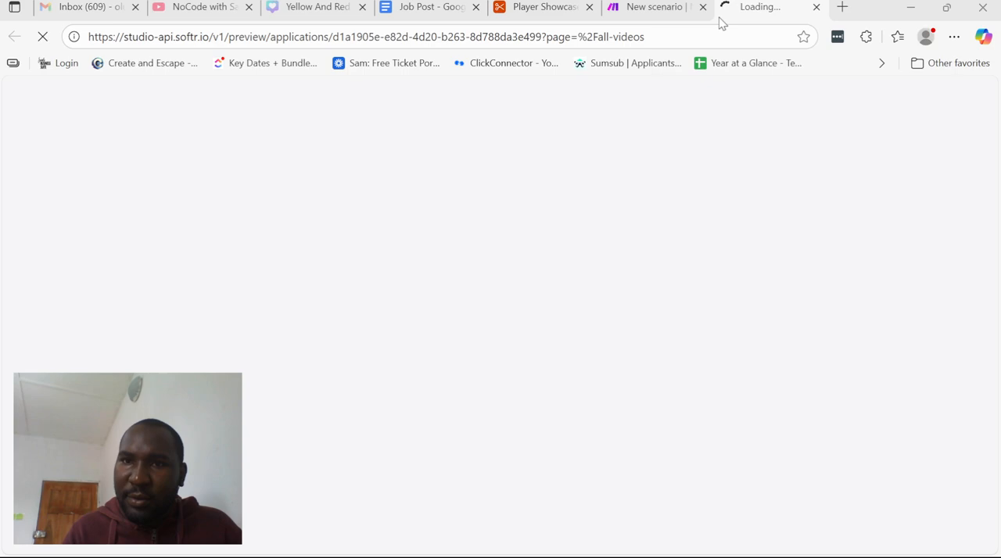
pyautogui.moveTo(722, 24); pyautogui.dragTo(729, 12)
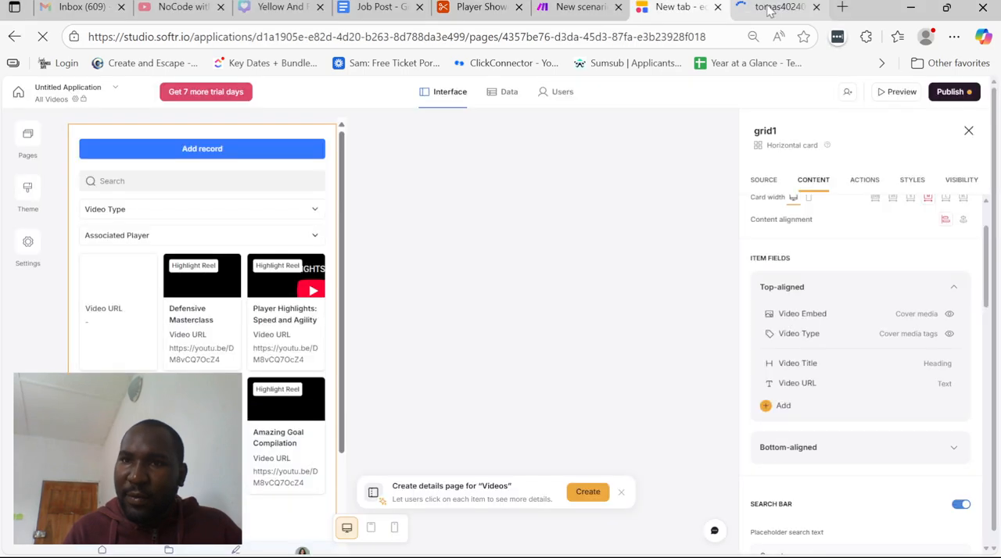
pyautogui.click(770, 9)
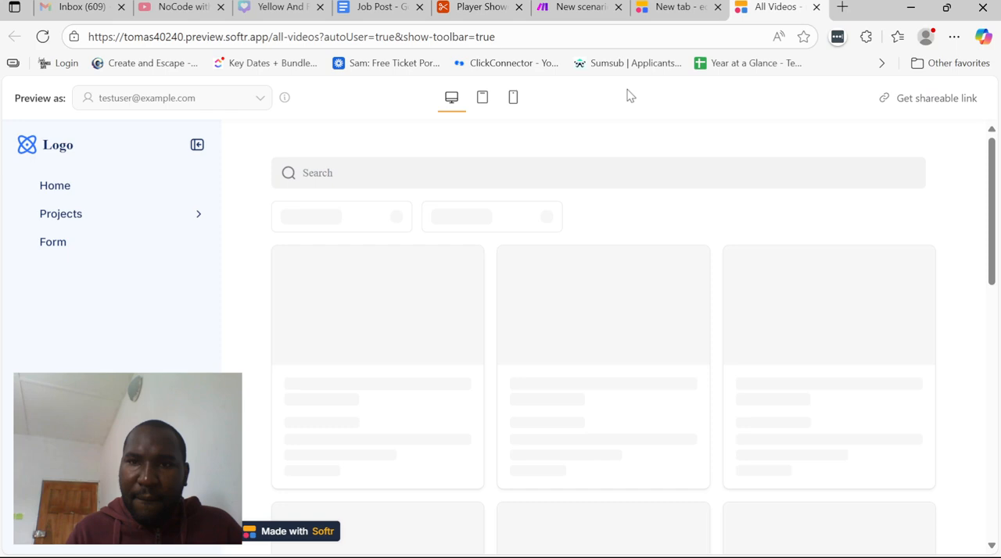
# Back in the editor, remove the Video URL field from the video grid's top-aligned item fields
pyautogui.hotkey('ctrl', 'shift', 'Tab')
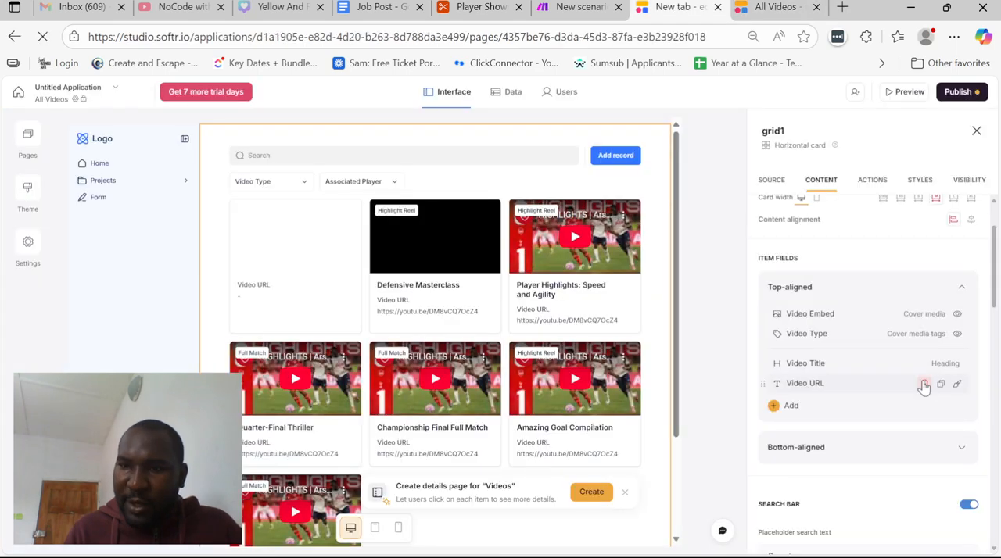
pyautogui.click(923, 384)
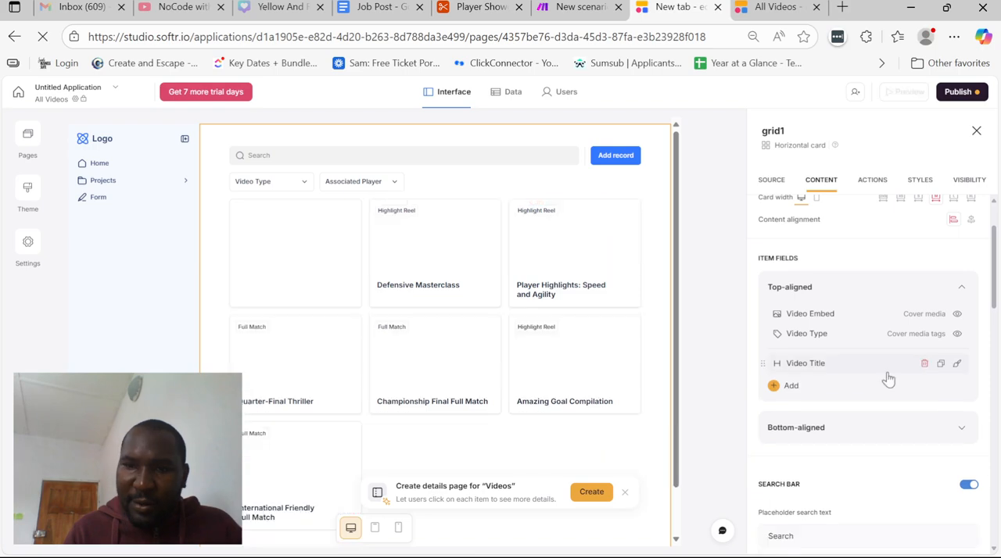
# Add the Associated Player field to the video grid's top-aligned item fields with the prefix "Highlights of"
pyautogui.click(789, 385)
pyautogui.click(703, 398)
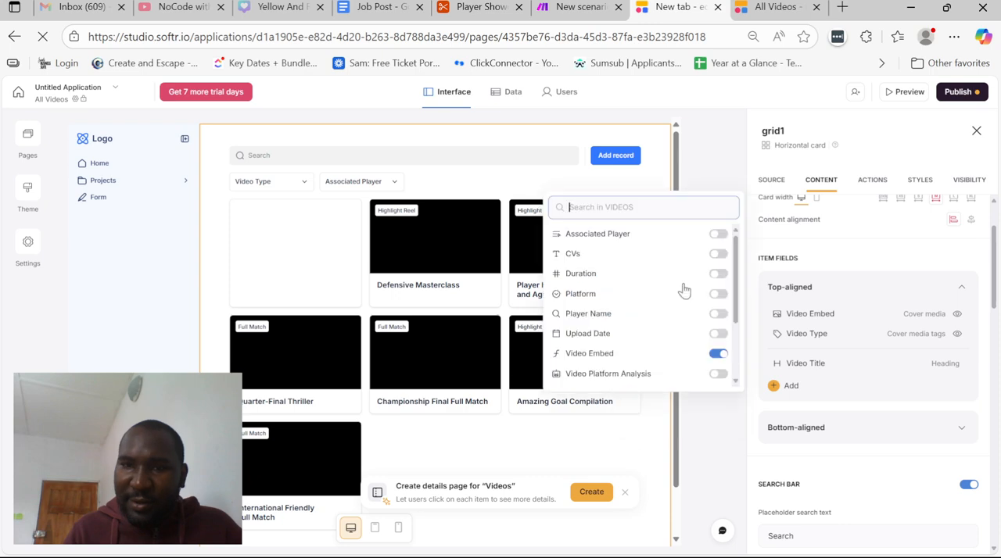
pyautogui.click(661, 234)
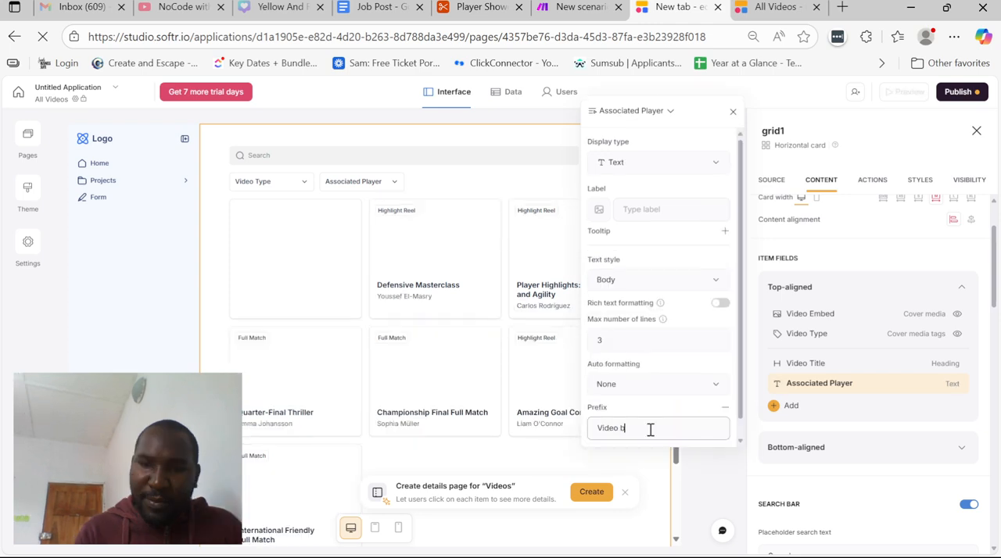
pyautogui.write('by')
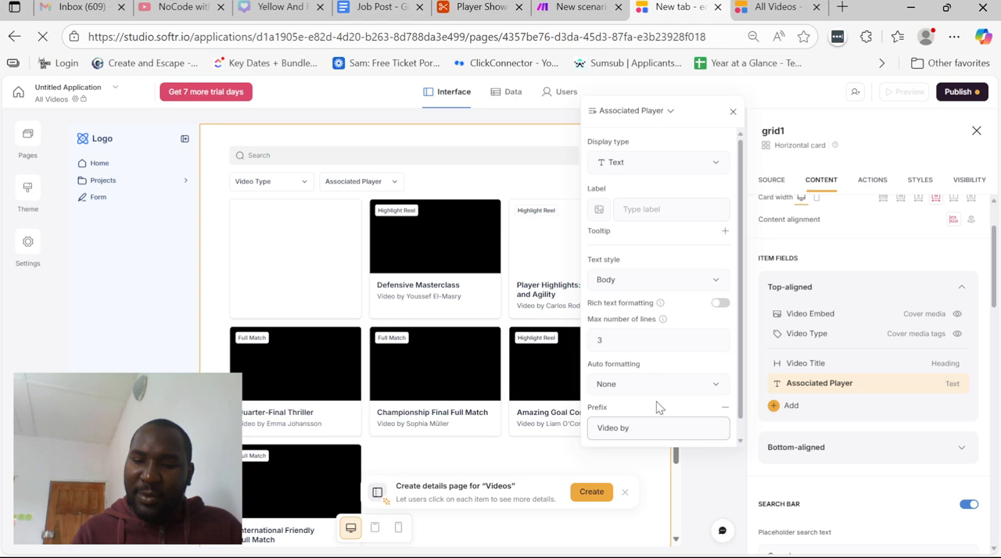
pyautogui.write('ighlights of')
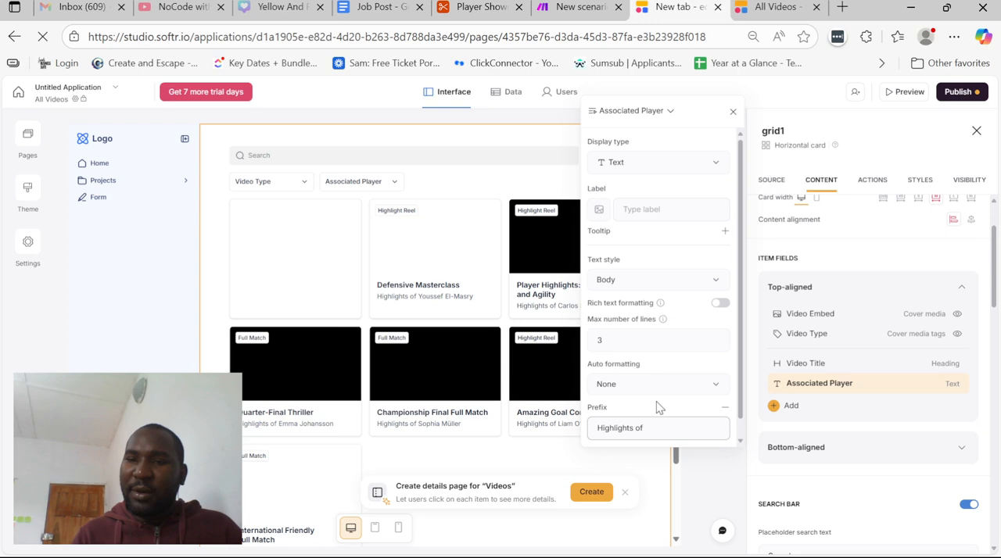
pyautogui.click(709, 468)
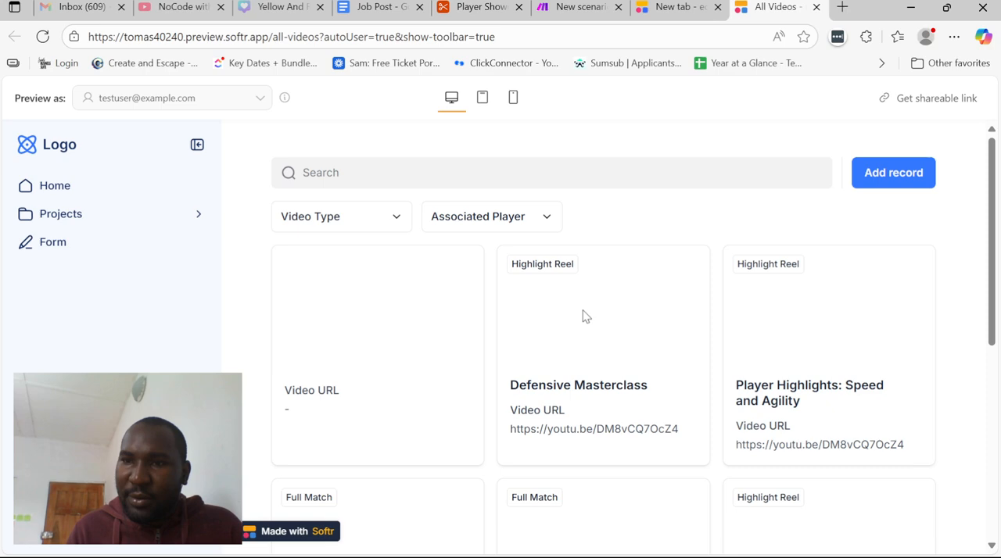
# In the All Videos preview, test the Defensive Masterclass video by playing it, viewing it full screen and pausing it
pyautogui.scroll(-1, 563, 281)
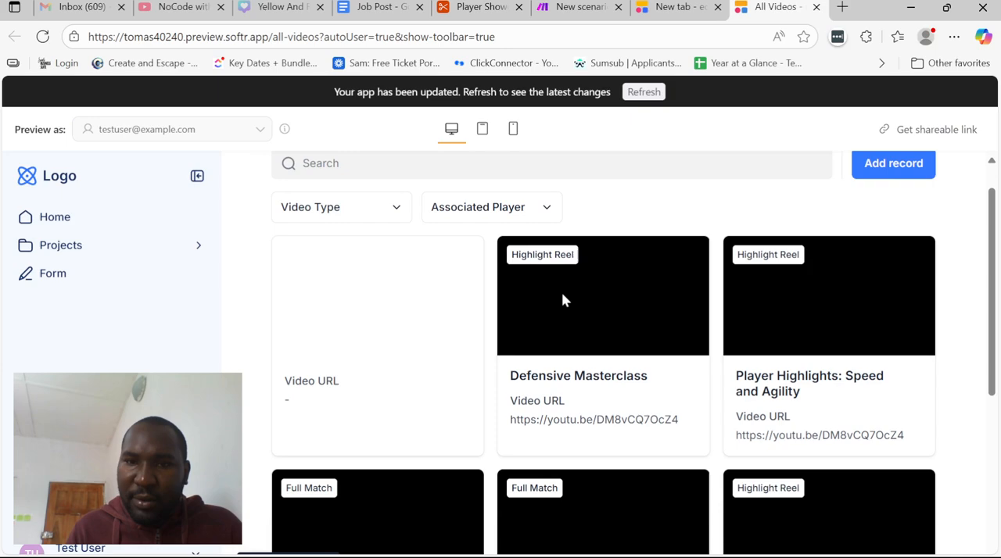
pyautogui.click(561, 300)
pyautogui.scroll(-1, 561, 301)
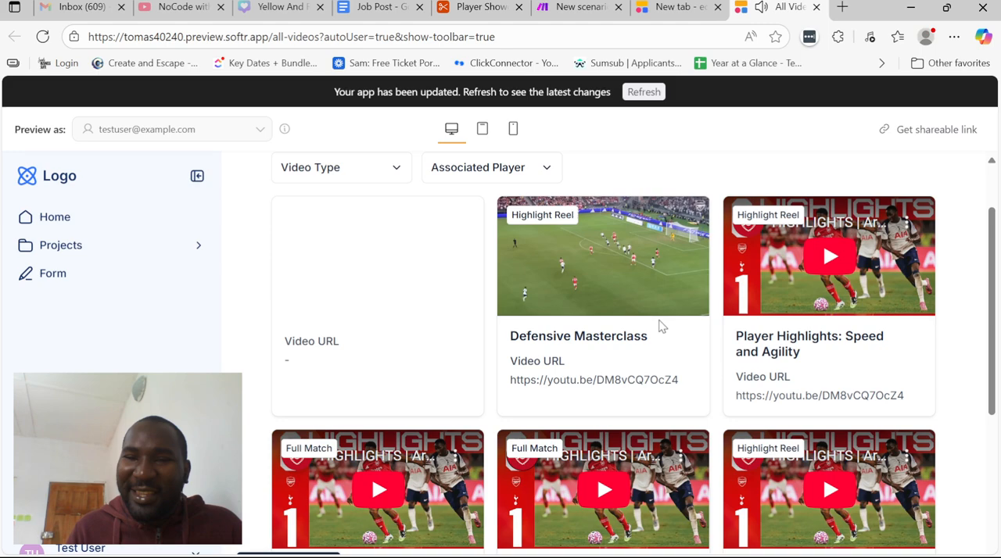
pyautogui.scroll(1, 660, 327)
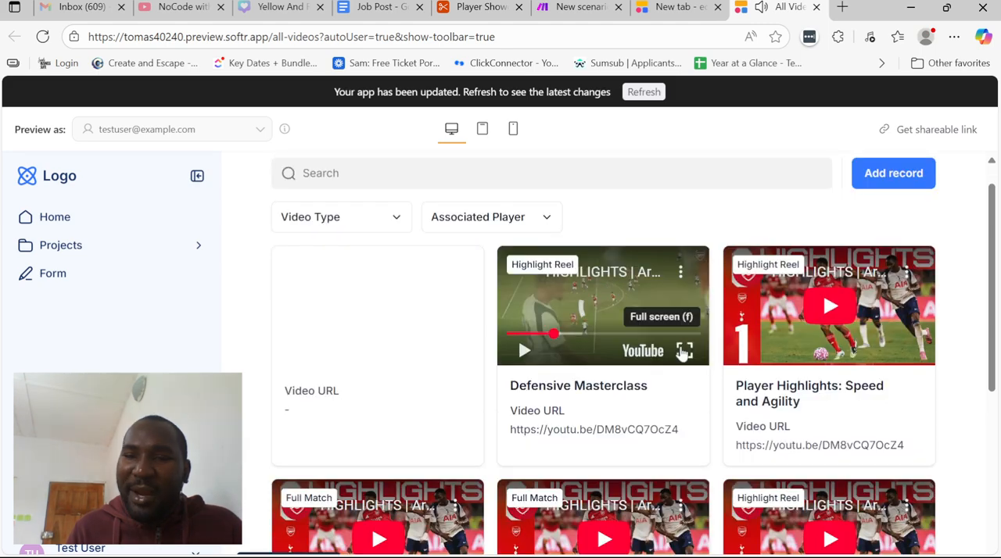
pyautogui.click(684, 353)
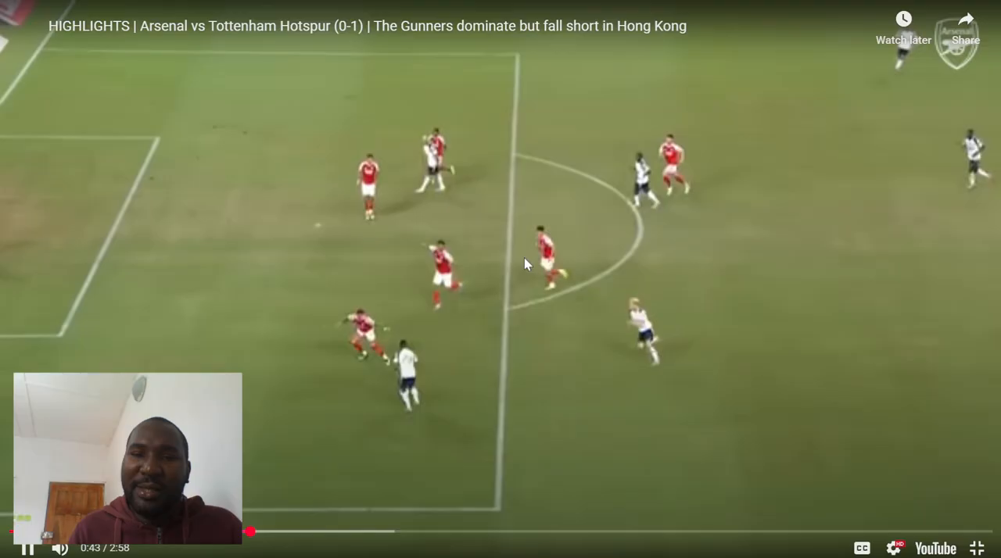
pyautogui.press('Escape')
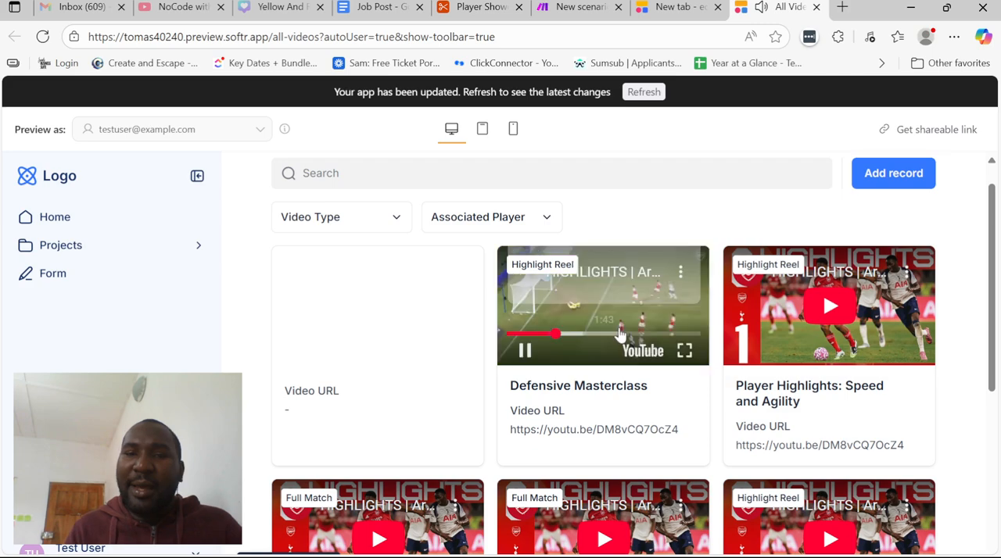
pyautogui.click(617, 334)
pyautogui.scroll(1, 698, 258)
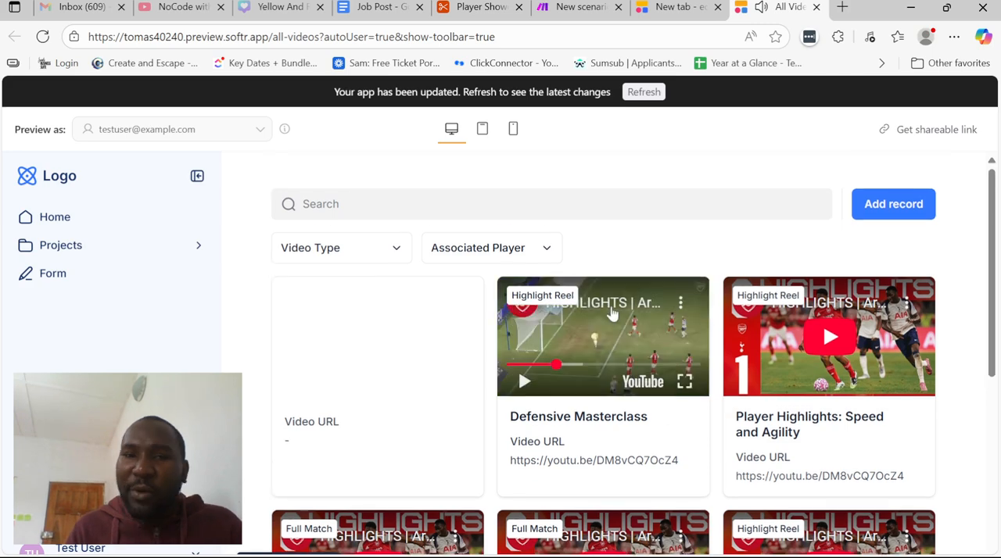
pyautogui.scroll(-1, 607, 365)
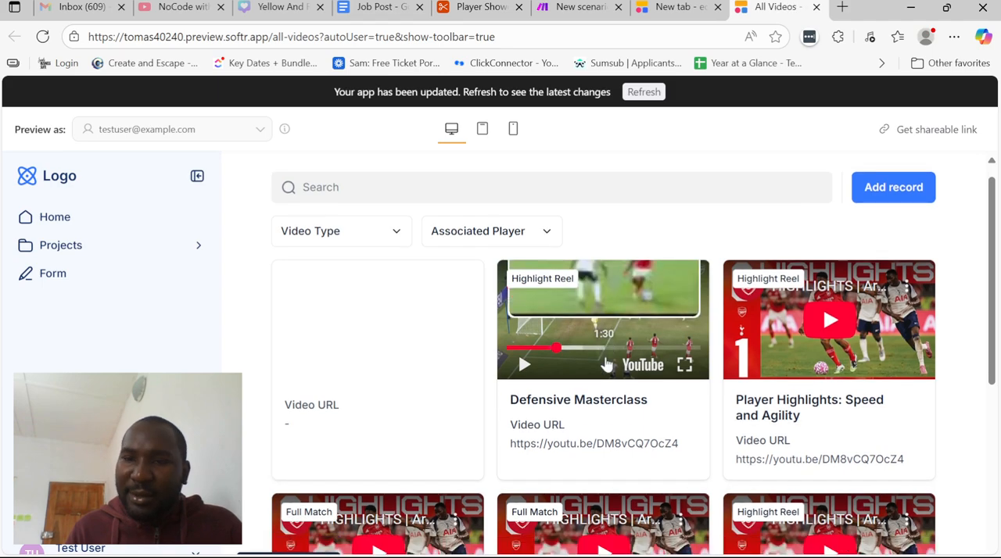
pyautogui.scroll(1, 606, 365)
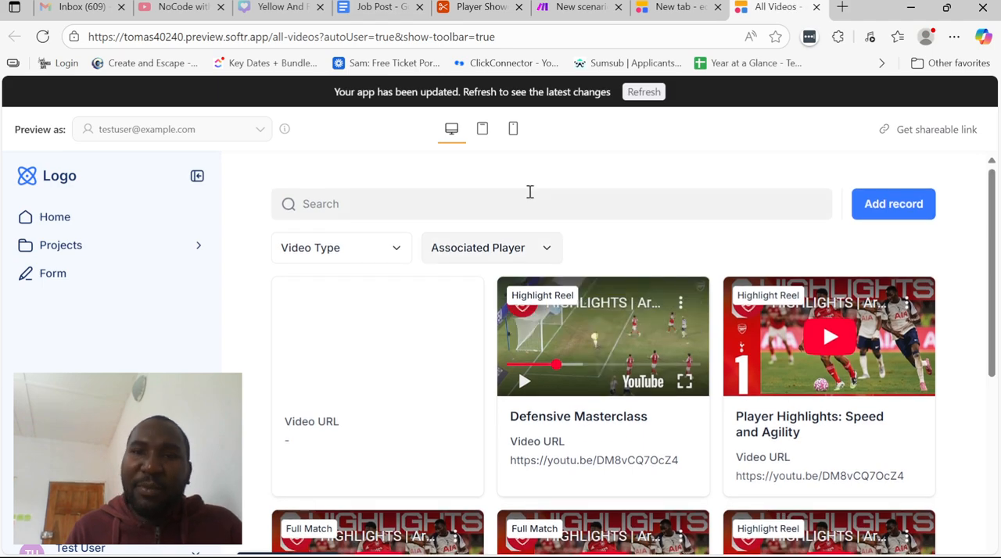
# Return to the Softr editor, enable the video grid's title and subtitle, and set the title to "ALL VIDEOS"
pyautogui.hotkey('ctrl', 'shift', 'Tab')
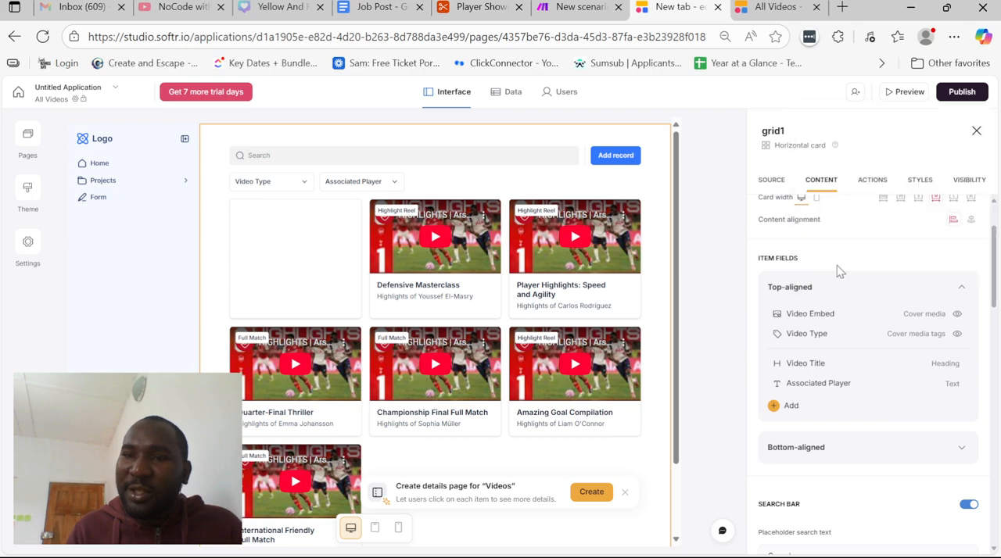
pyautogui.scroll(2, 836, 265)
pyautogui.click(969, 225)
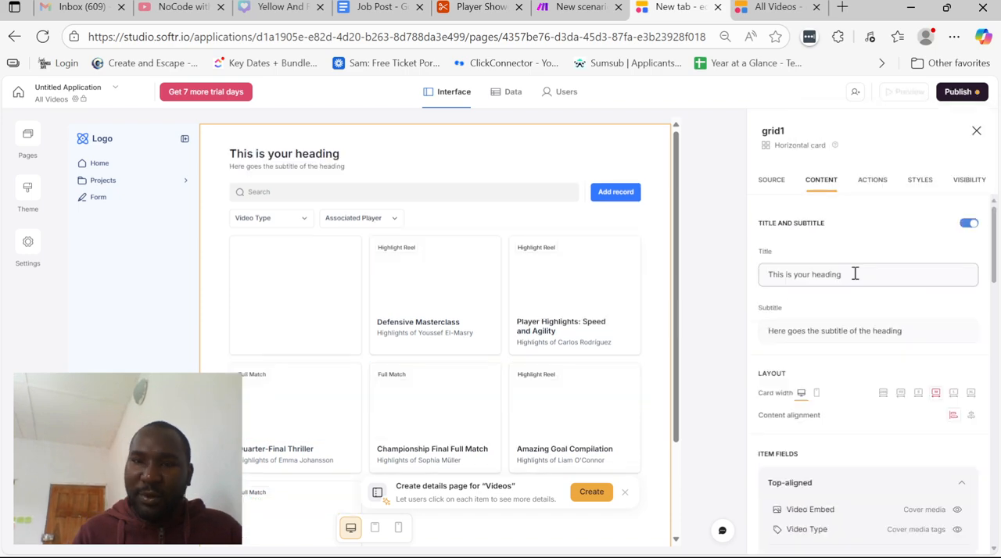
pyautogui.tripleClick(853, 272)
pyautogui.write('ALL')
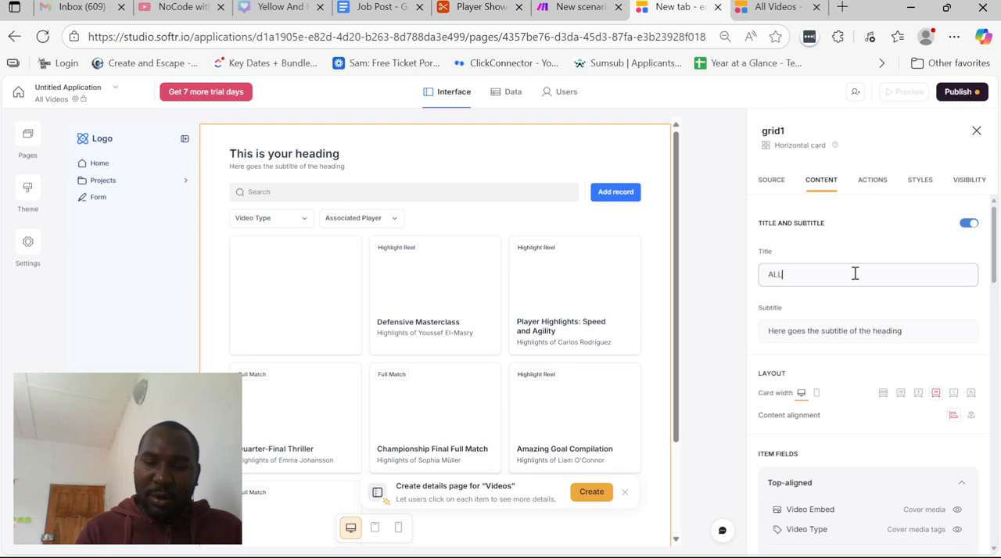
pyautogui.write(' VIDEO')
pyautogui.press('BackSpace')
pyautogui.press('BackSpace')
pyautogui.press('BackSpace')
pyautogui.press('BackSpace')
pyautogui.write('IDEOS')
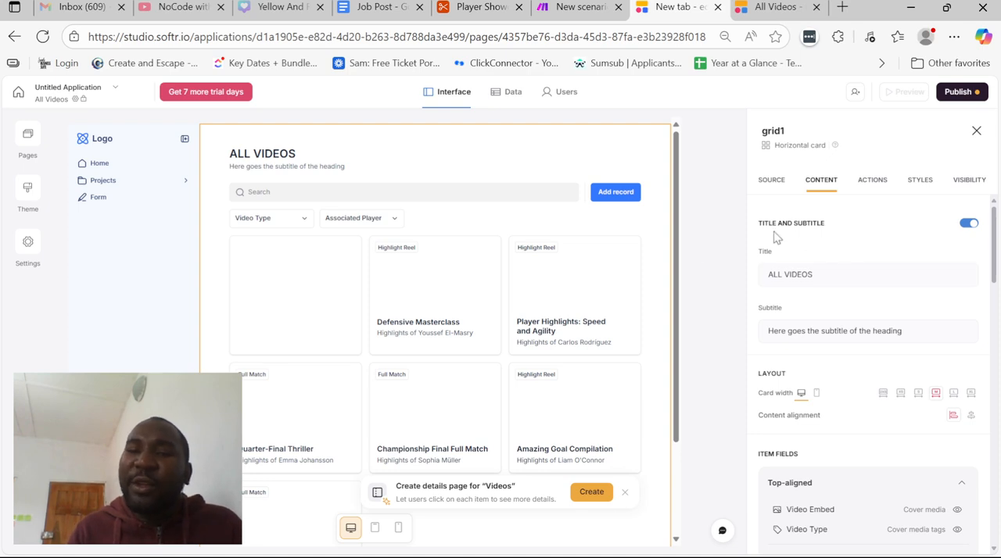
# Open the Players details page and add a Grid block below the player's details
pyautogui.click(31, 136)
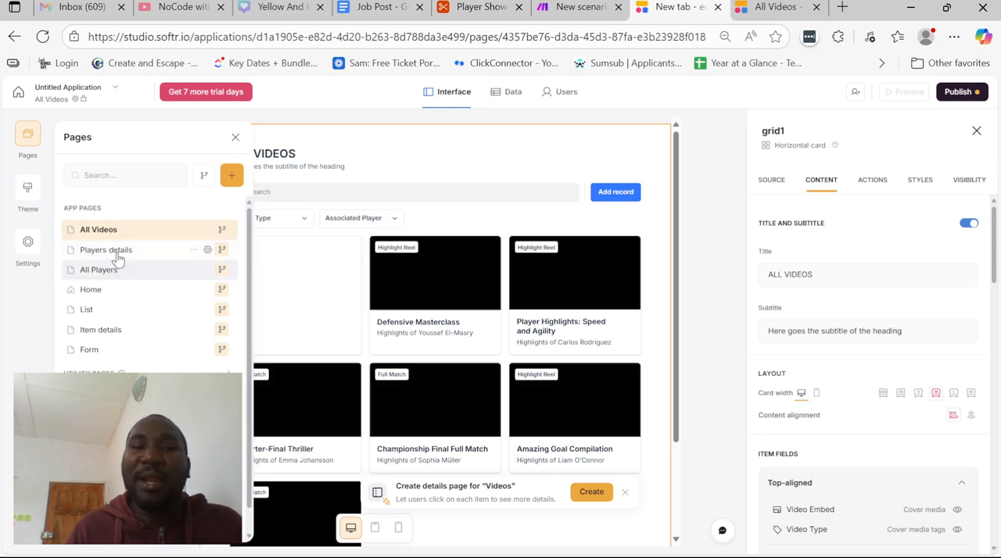
pyautogui.click(116, 254)
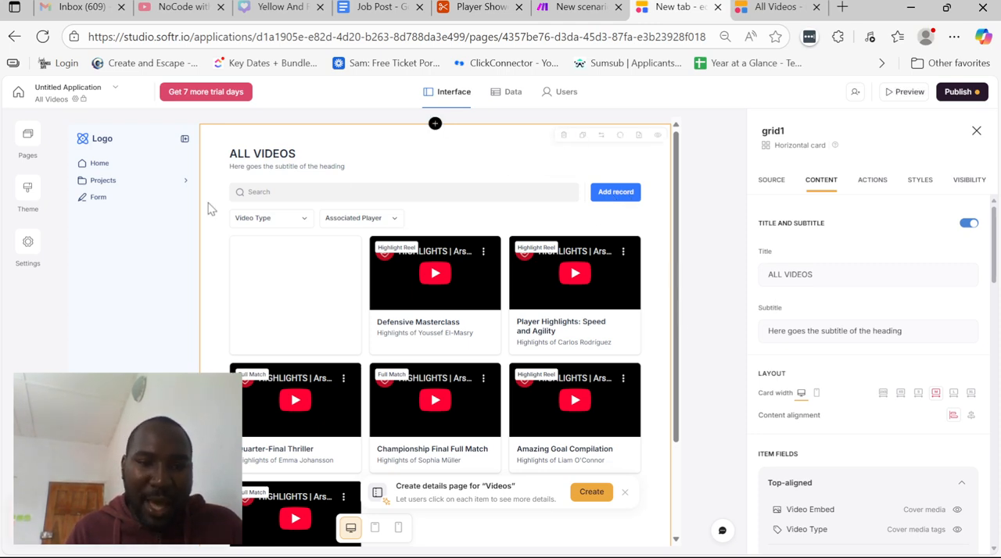
pyautogui.click(28, 139)
pyautogui.click(114, 251)
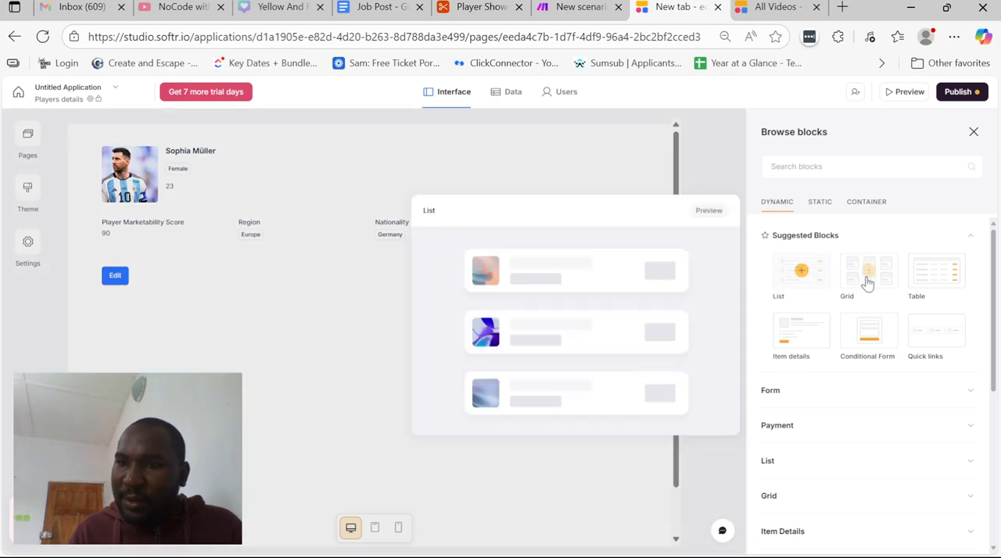
pyautogui.click(867, 283)
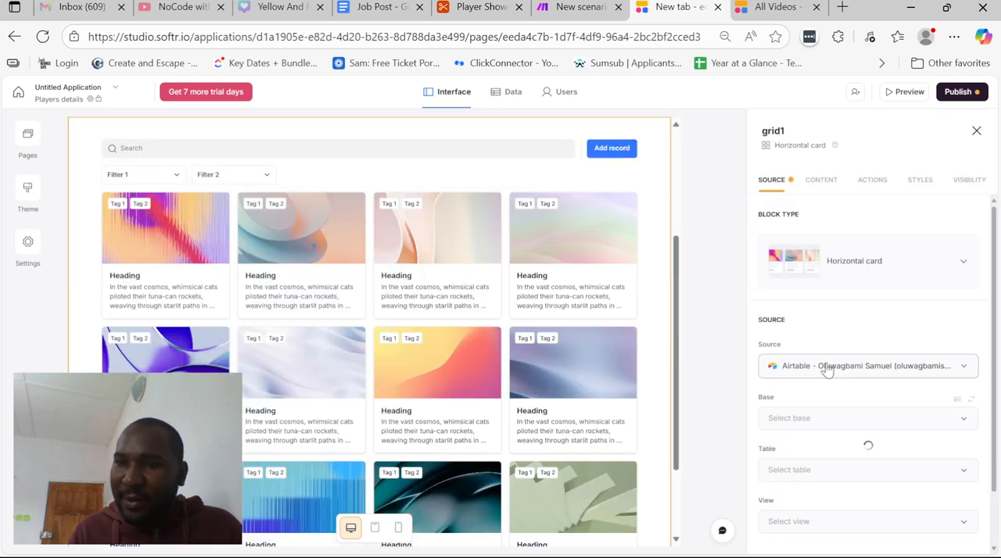
# Connect the new grid to the Videos table of the Player Showcase Platform base in Airtable
pyautogui.doubleClick(815, 426)
pyautogui.click(809, 468)
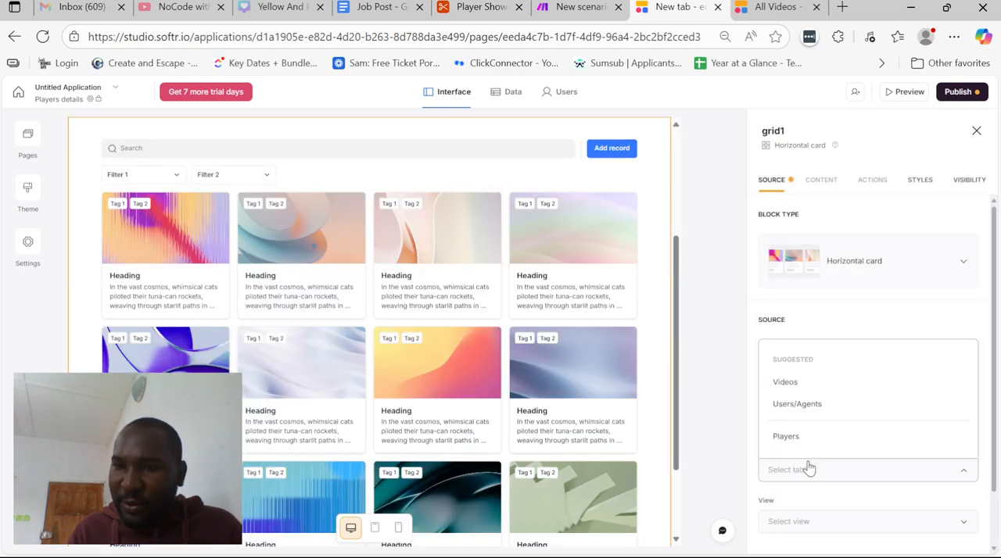
pyautogui.click(791, 382)
pyautogui.scroll(-2, 800, 401)
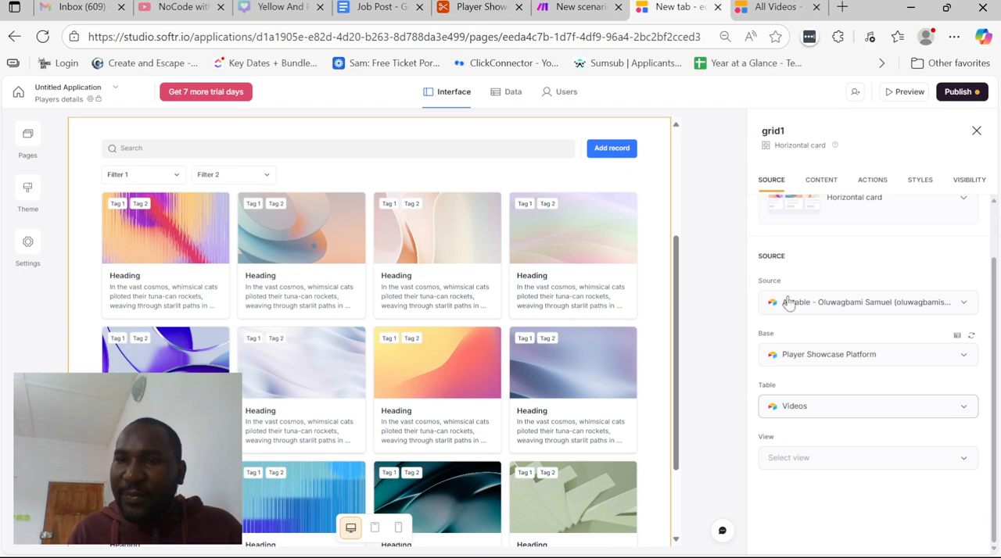
pyautogui.click(820, 184)
pyautogui.click(775, 183)
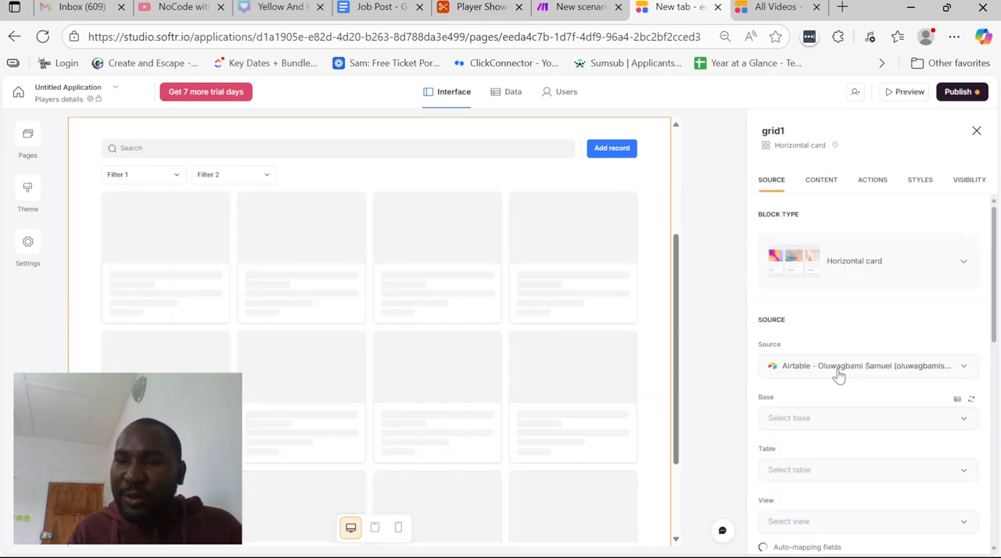
# Review the new grid's Associated Player conditional filter, open a preview of the Players details page, and return to the editor
pyautogui.scroll(-7, 838, 376)
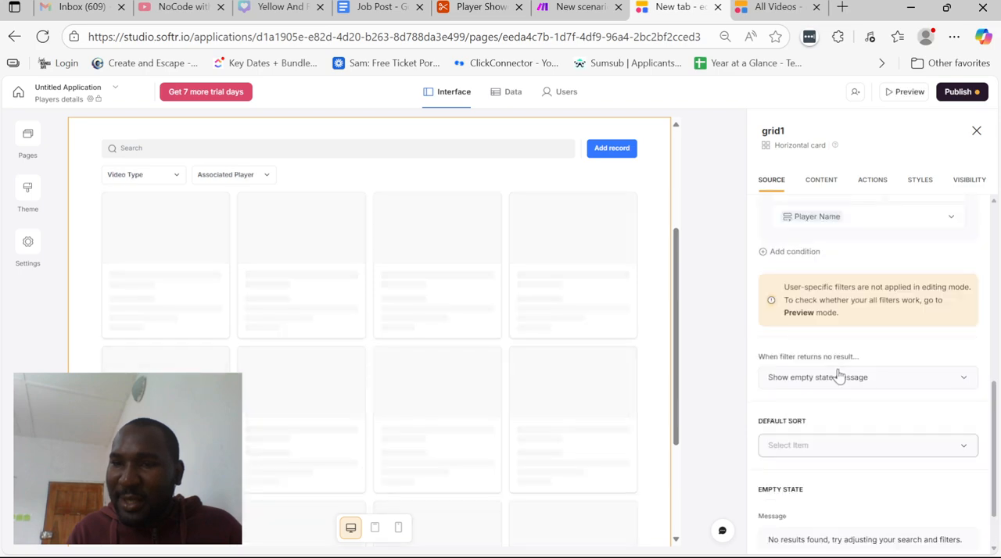
pyautogui.scroll(3, 833, 337)
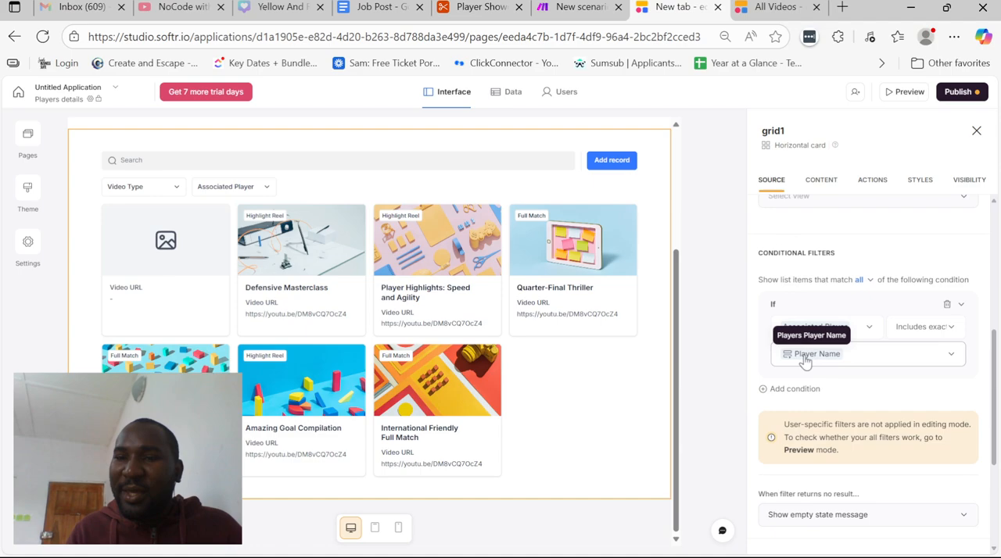
pyautogui.scroll(3, 547, 229)
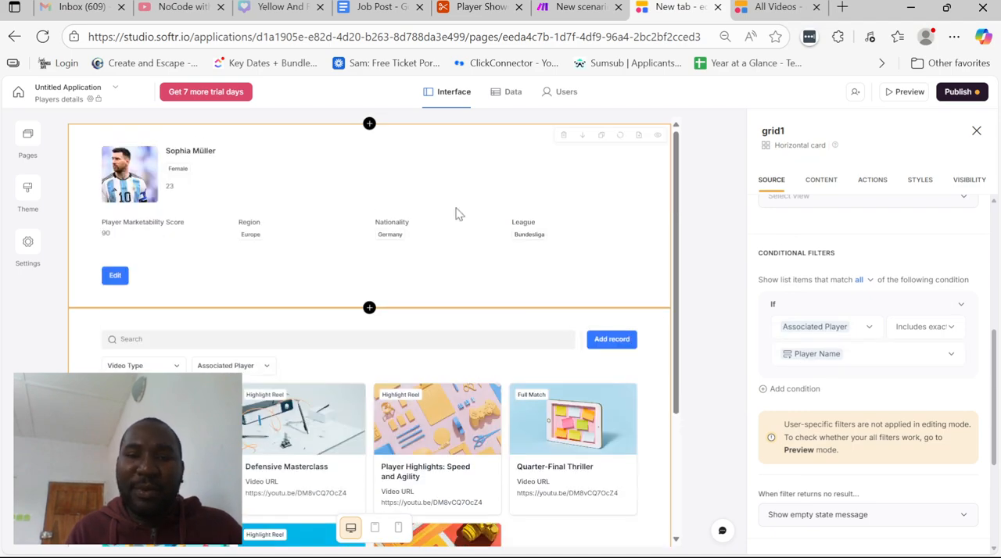
pyautogui.scroll(-2, 459, 214)
pyautogui.click(902, 96)
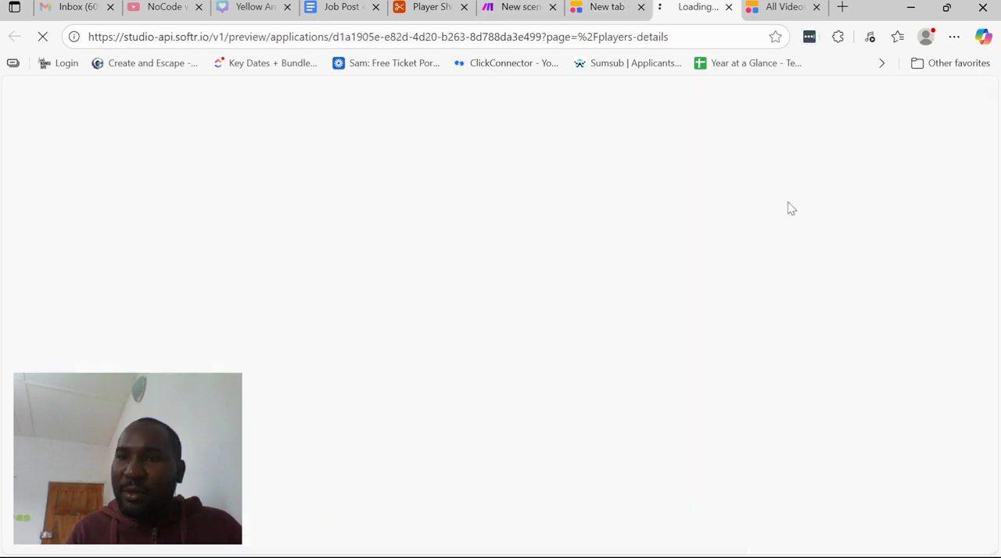
pyautogui.click(624, 6)
pyautogui.click(673, 7)
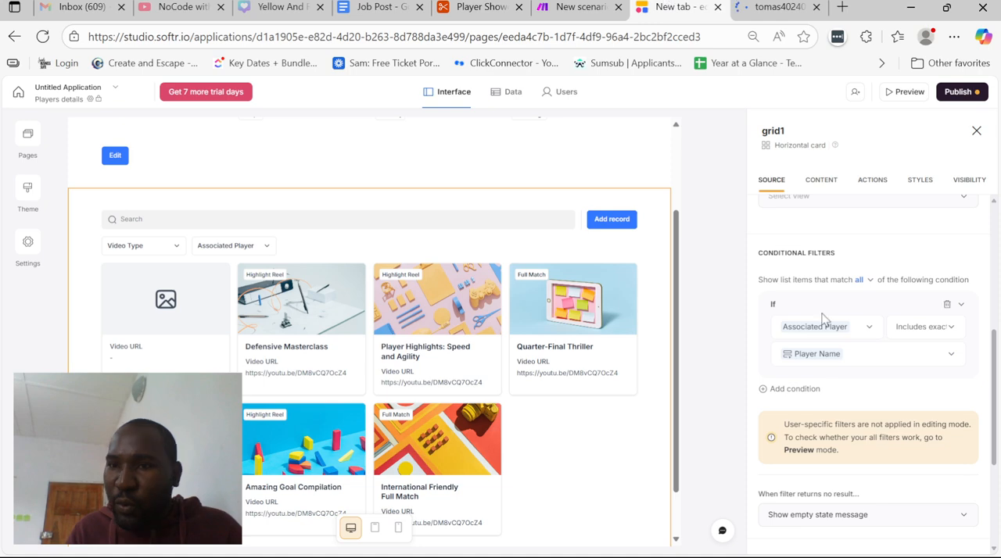
# Enable the title and subtitle for the video grid on the Players details page
pyautogui.scroll(3, 823, 318)
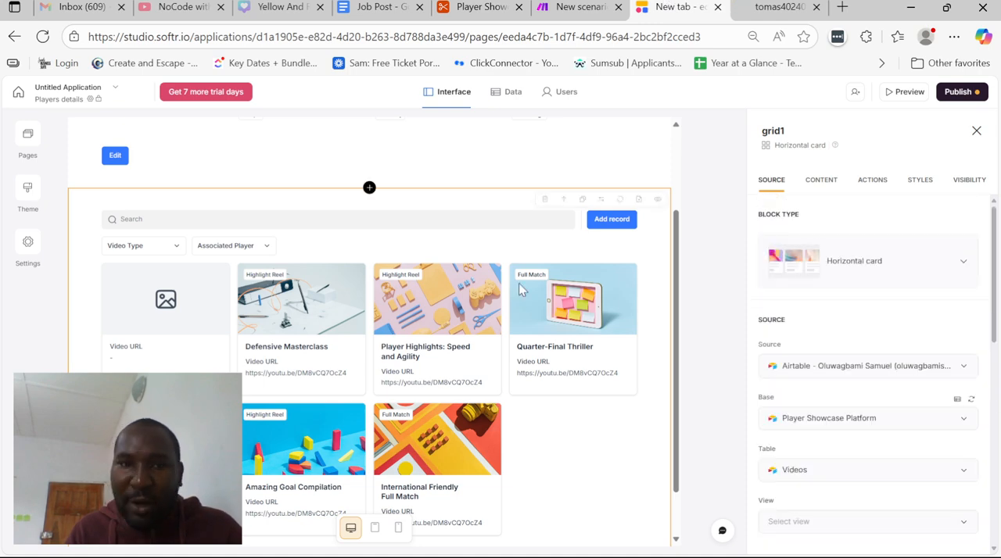
pyautogui.click(821, 180)
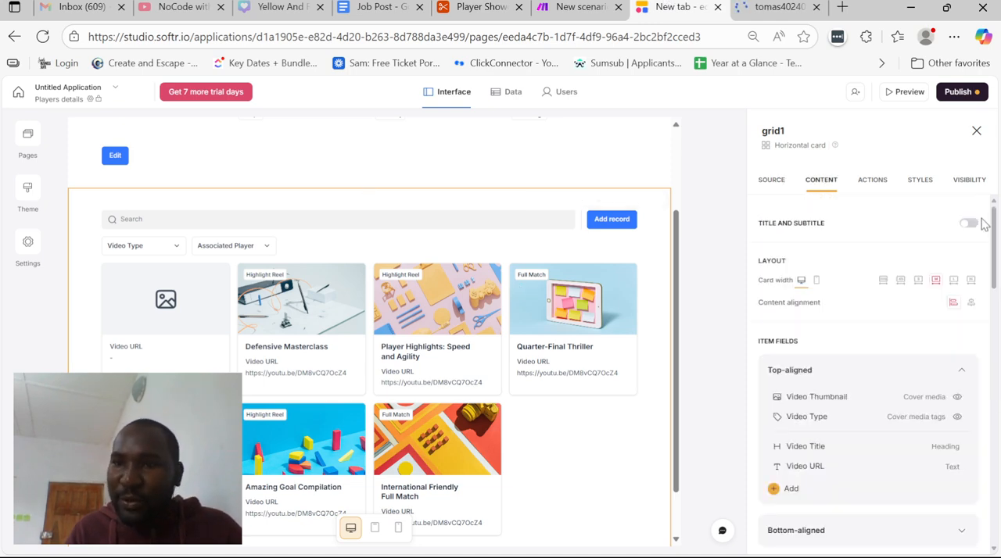
pyautogui.click(969, 222)
pyautogui.click(851, 274)
pyautogui.press('BackSpace')
pyautogui.press('BackSpace')
pyautogui.press('BackSpace')
pyautogui.press('BackSpace')
pyautogui.press('BackSpace')
pyautogui.press('BackSpace')
pyautogui.press('BackSpace')
pyautogui.press('BackSpace')
pyautogui.press('BackSpace')
pyautogui.press('BackSpace')
pyautogui.press('BackSpace')
pyautogui.press('BackSpace')
pyautogui.press('BackSpace')
pyautogui.press('BackSpace')
pyautogui.press('BackSpace')
pyautogui.press('BackSpace')
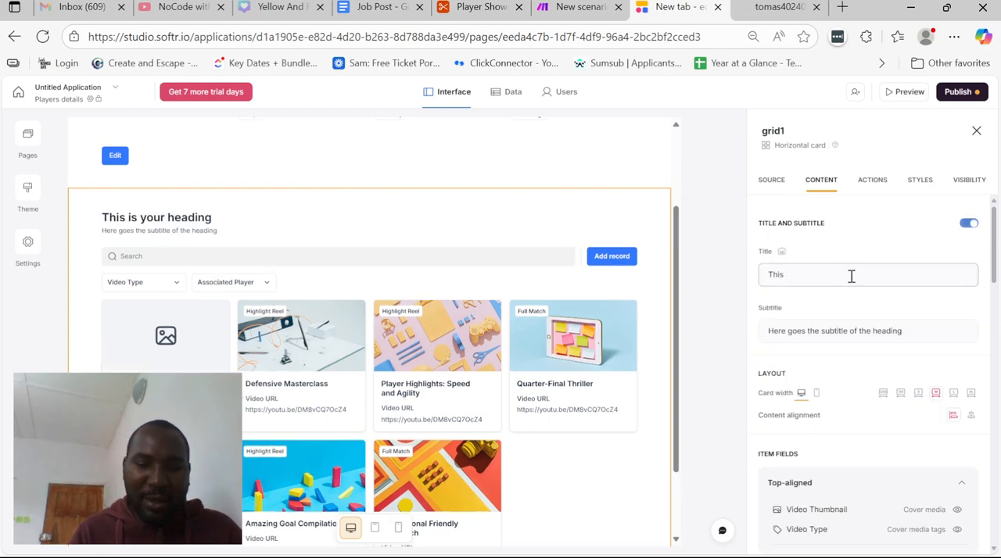
pyautogui.write('As')
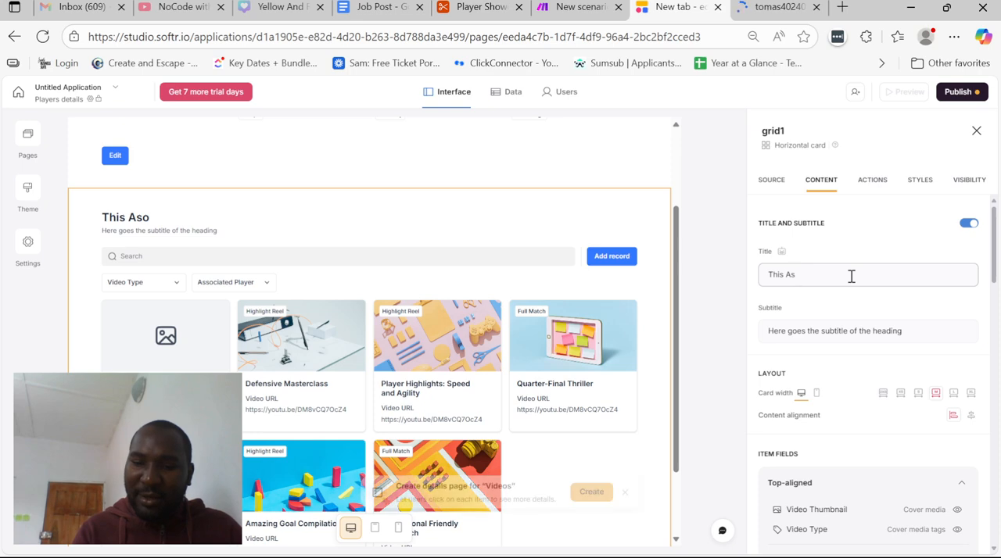
pyautogui.write('ociated')
# Set the video grid's title to "Videos associated with this player"
pyautogui.hotkey('ctrl', 'a')
pyautogui.press('BackSpace')
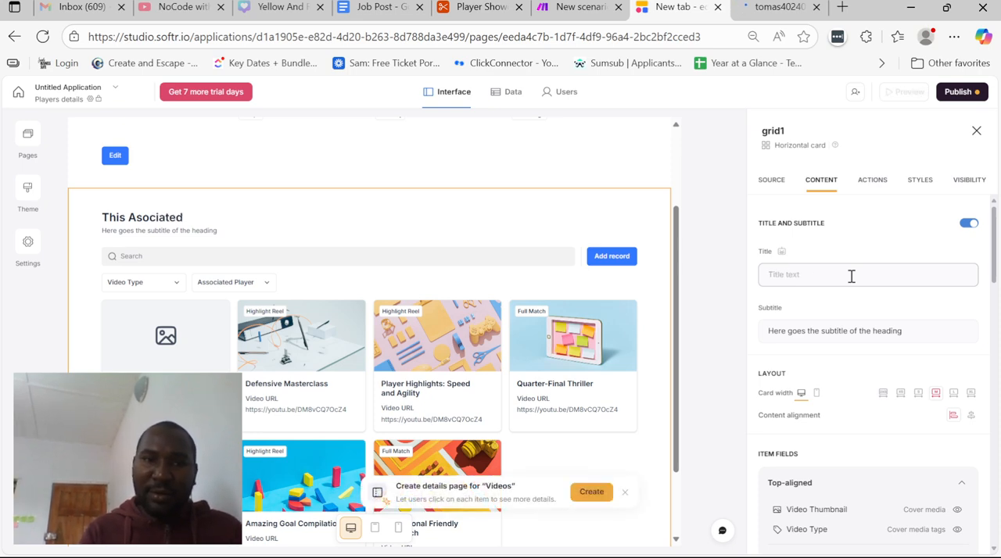
pyautogui.write('vid')
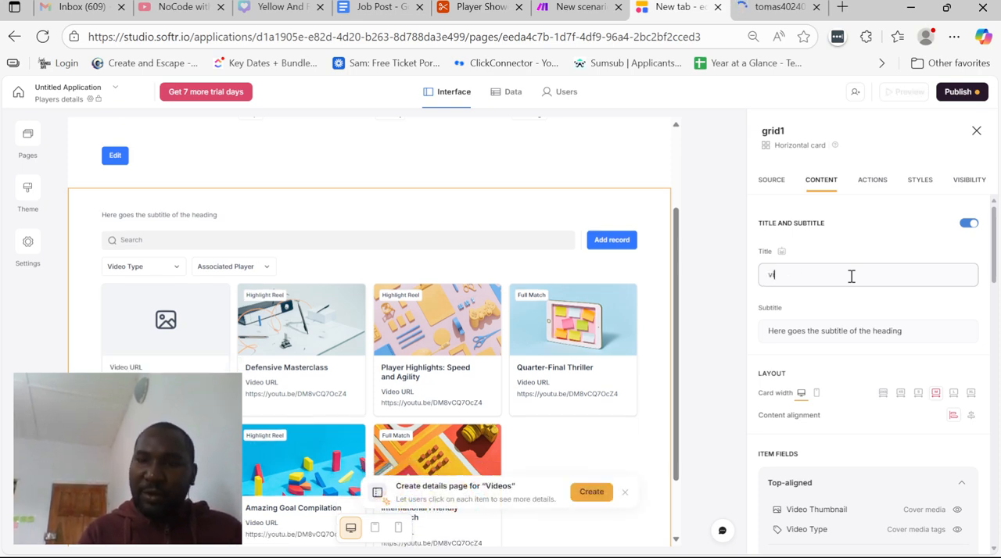
pyautogui.press('BackSpace')
pyautogui.press('BackSpace')
pyautogui.press('BackSpace')
pyautogui.write('videos a')
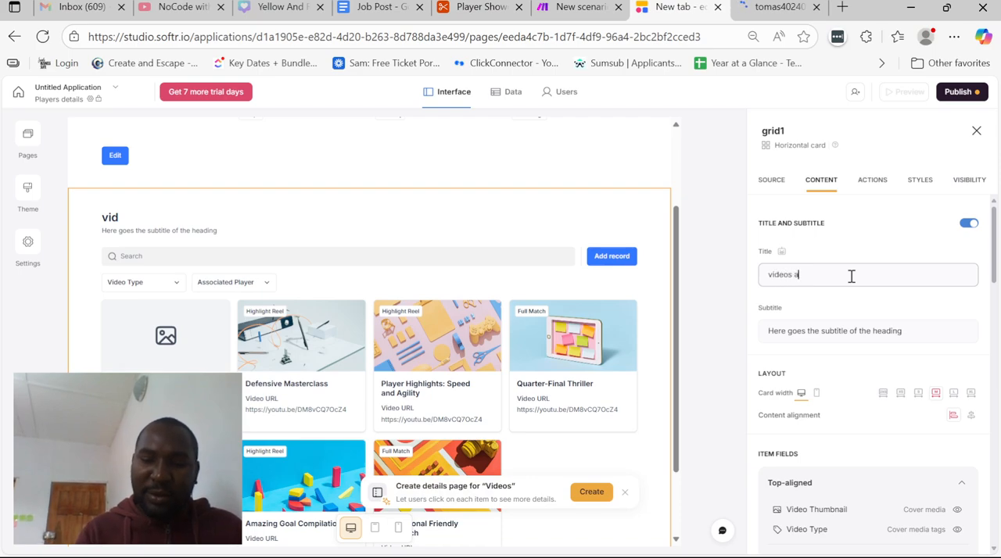
pyautogui.write('ssociated with this player')
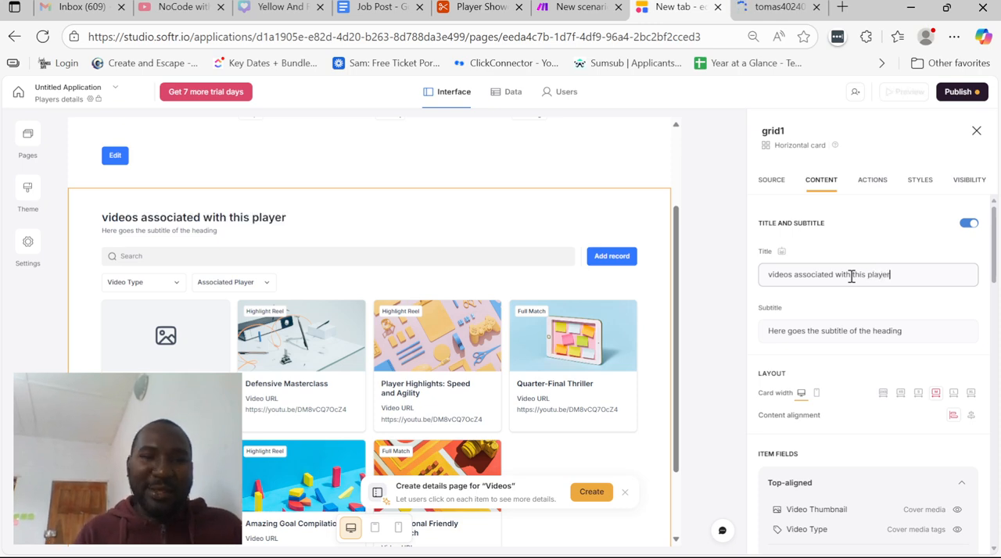
pyautogui.click(776, 278)
pyautogui.press('BackSpace')
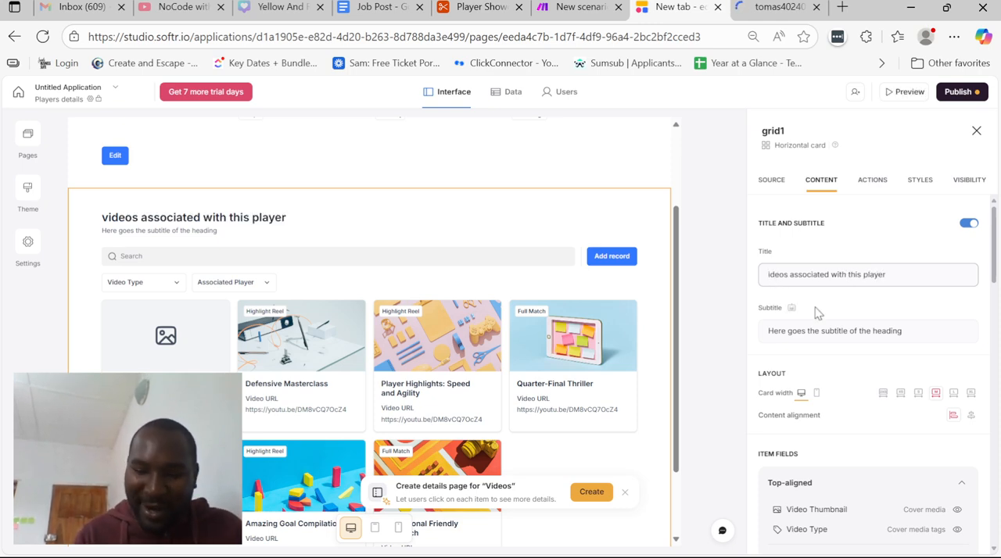
pyautogui.write('V')
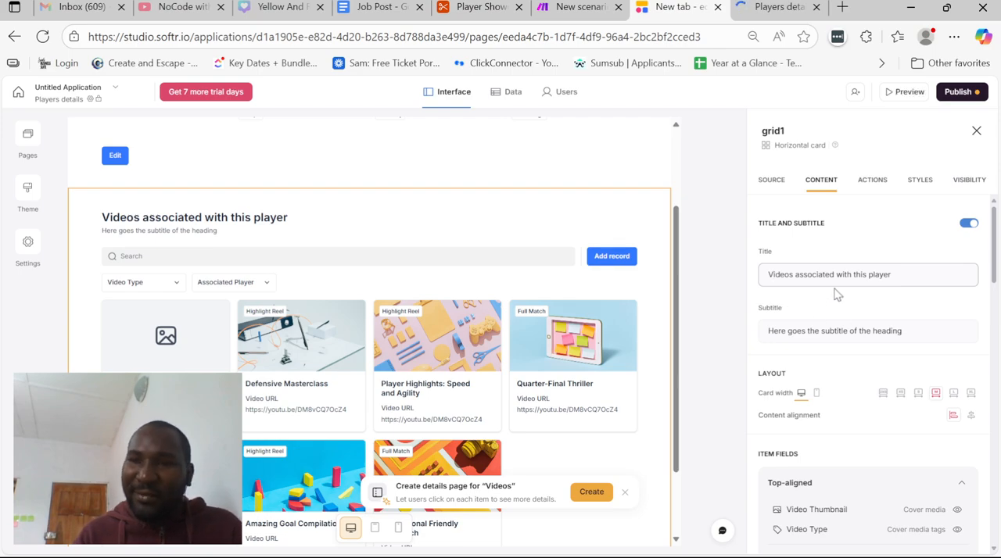
# Clear the placeholder subtitle text of the video grid
pyautogui.click(824, 328)
pyautogui.hotkey('ctrl', 'a')
pyautogui.press('BackSpace')
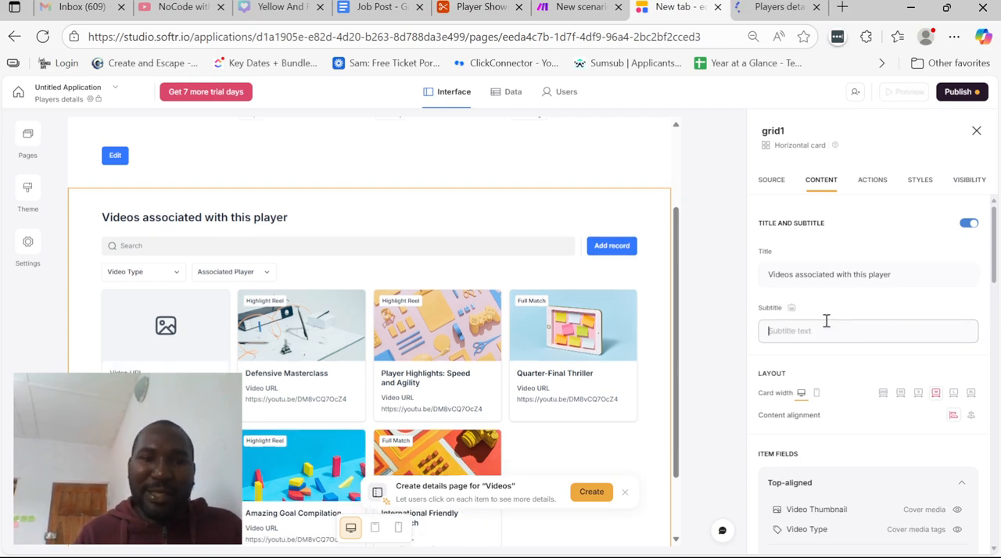
# Turn off the search bar of the video grid
pyautogui.scroll(-6, 843, 356)
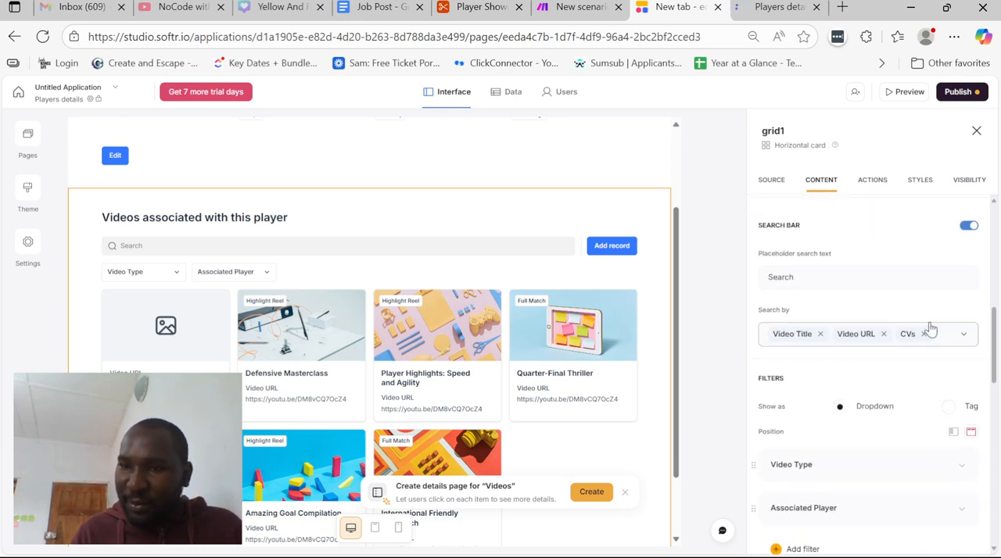
pyautogui.scroll(-1, 941, 299)
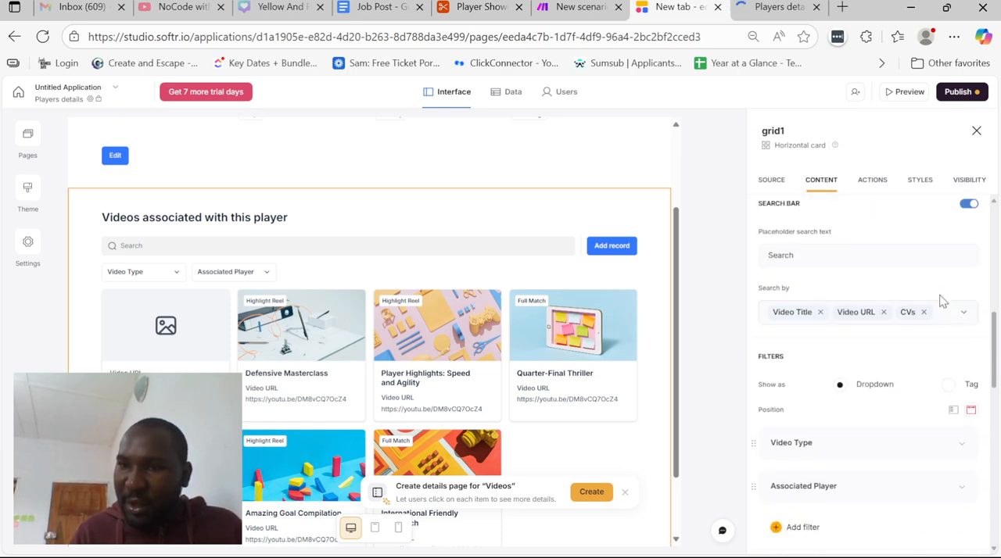
pyautogui.click(969, 205)
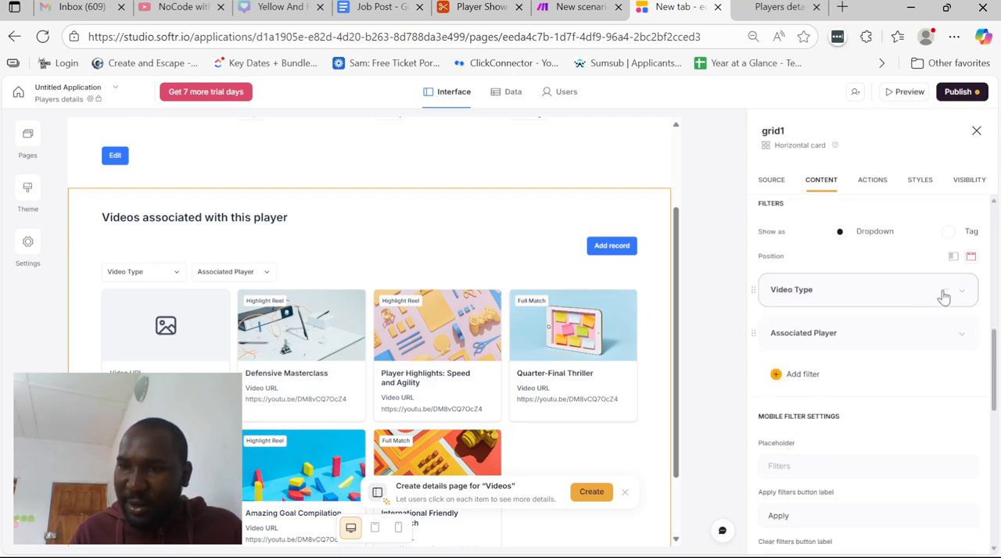
# Delete the Video Type and Associated Player filters from the video grid
pyautogui.click(944, 291)
pyautogui.click(936, 313)
pyautogui.click(947, 291)
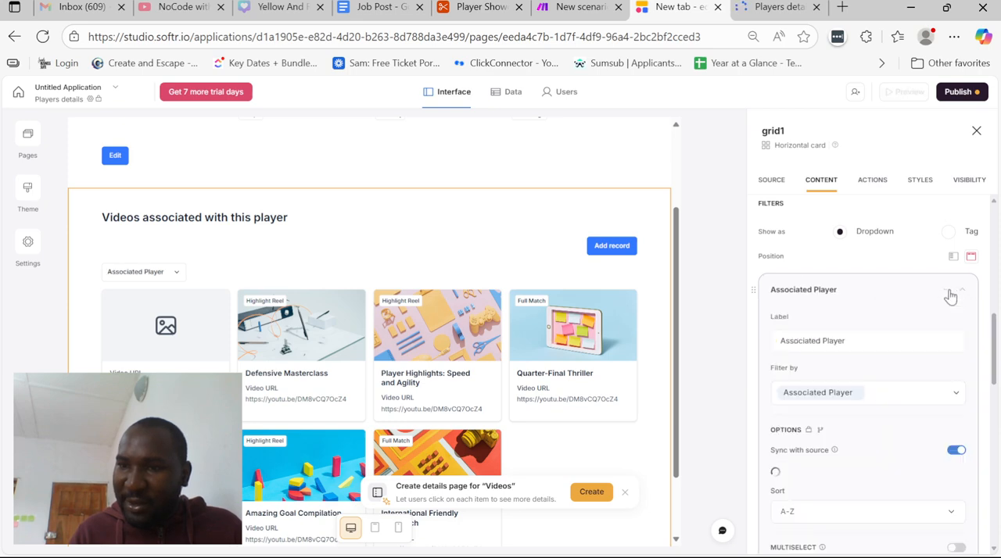
pyautogui.click(946, 289)
pyautogui.click(936, 316)
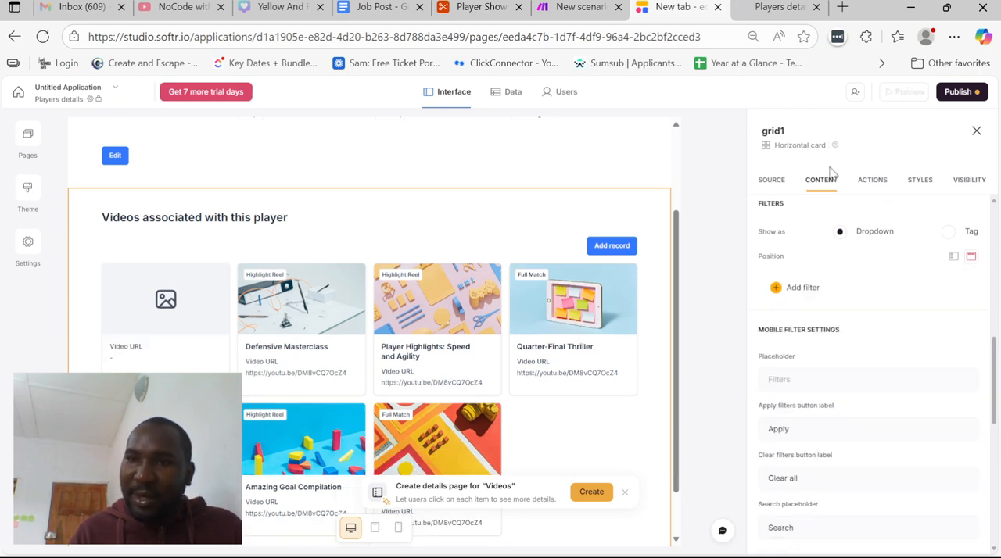
# Delete the Add record button from the video grid and publish the app's updates
pyautogui.scroll(3, 933, 251)
pyautogui.scroll(4, 930, 245)
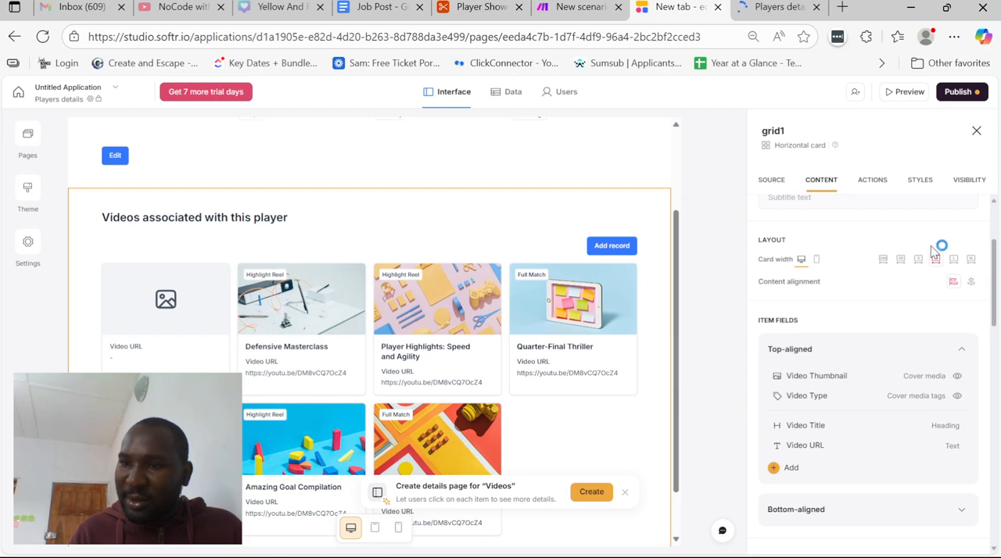
pyautogui.click(874, 182)
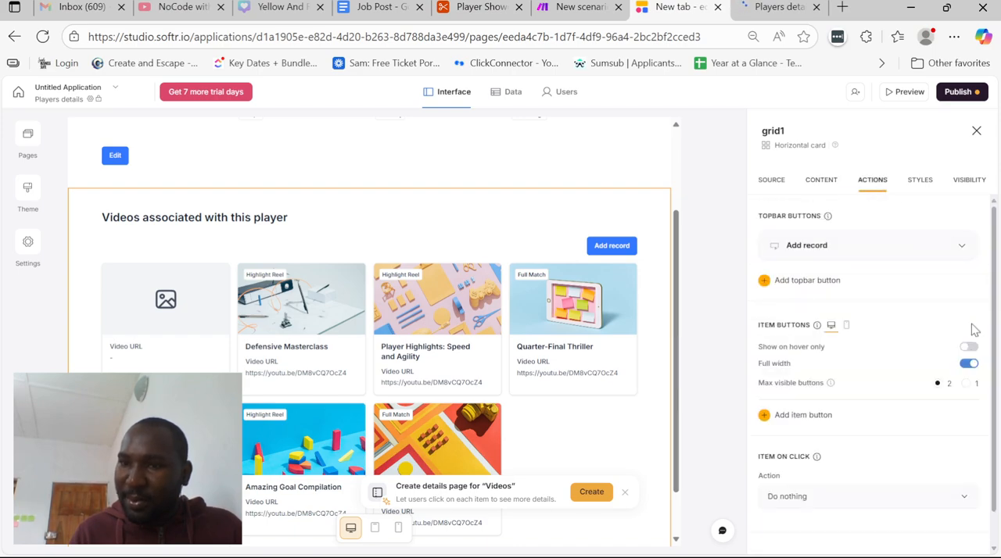
pyautogui.click(937, 247)
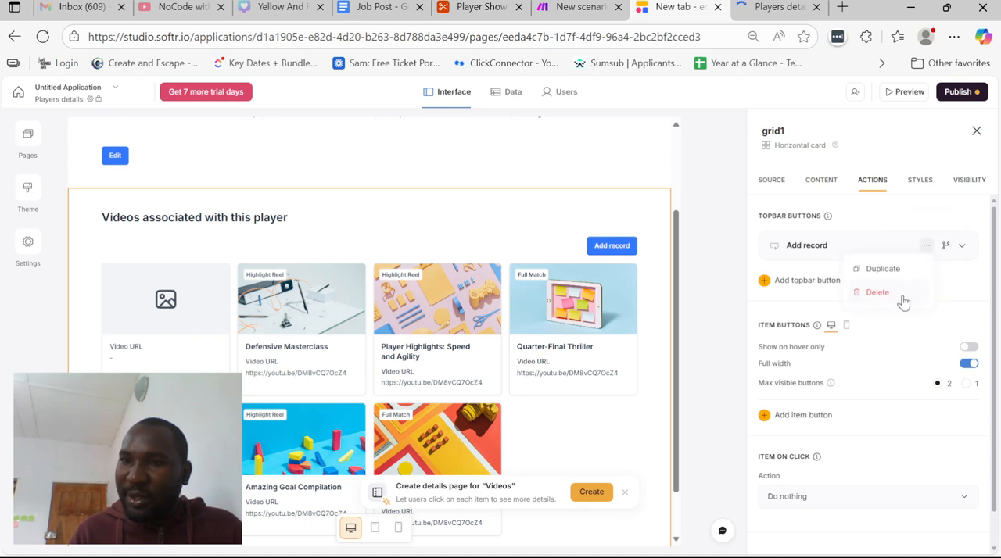
pyautogui.click(904, 296)
pyautogui.click(959, 92)
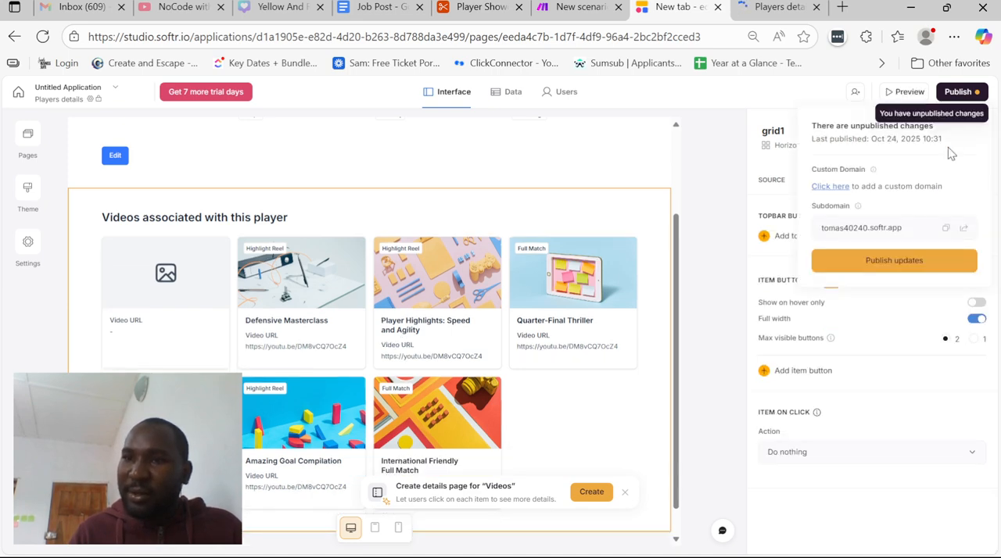
pyautogui.click(887, 274)
# Switch to the Players details preview and review the player's details and the associated video below them
pyautogui.click(779, 5)
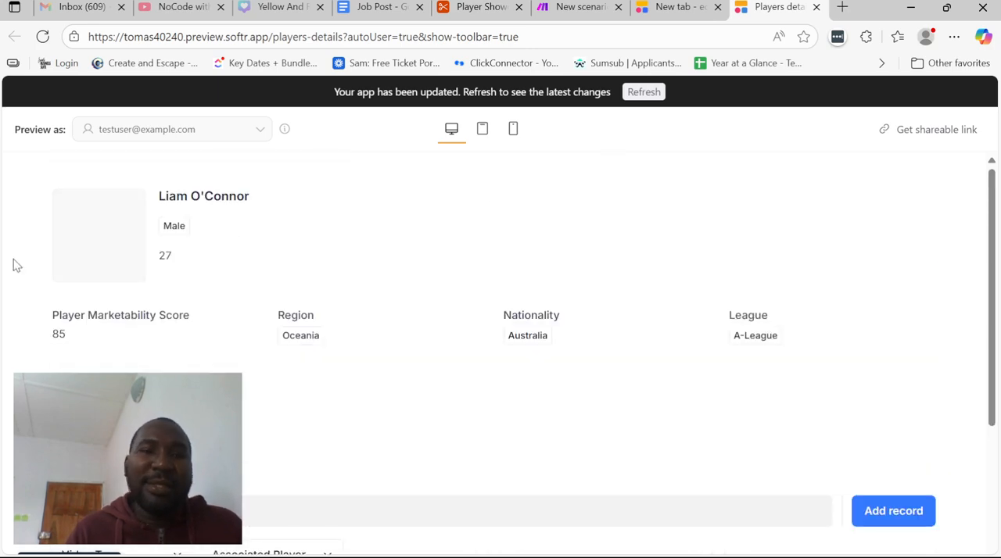
pyautogui.moveTo(98, 316); pyautogui.dragTo(407, 317)
pyautogui.click(562, 317)
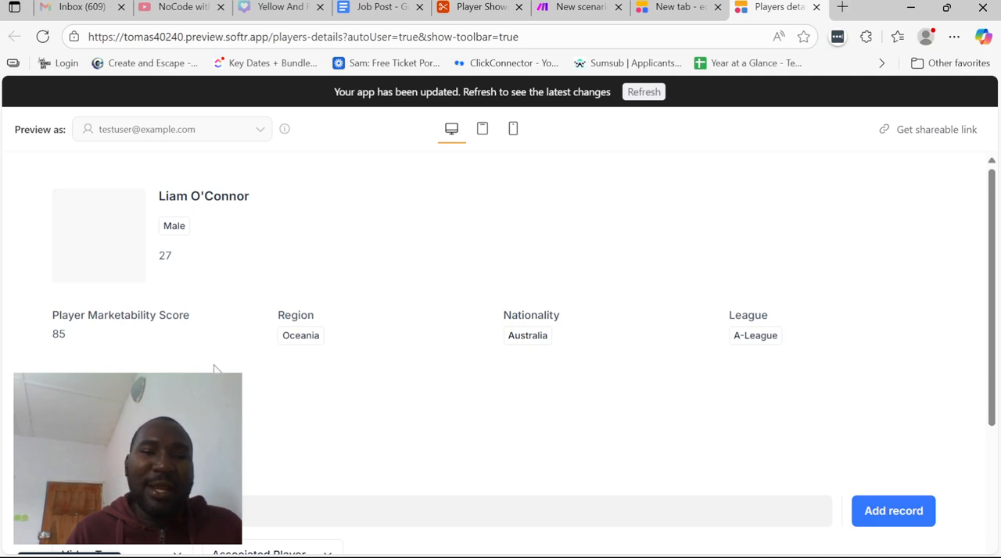
pyautogui.scroll(-3, 500, 352)
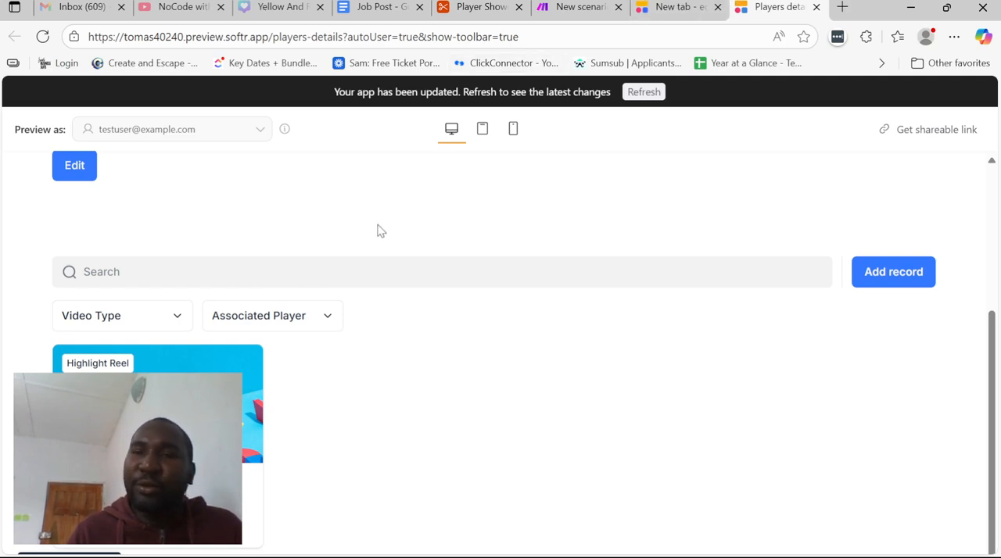
# Return to the editor and map the video grid's cover media to the Video Embed field instead of Video Thumbnail
pyautogui.click(651, 6)
pyautogui.click(821, 181)
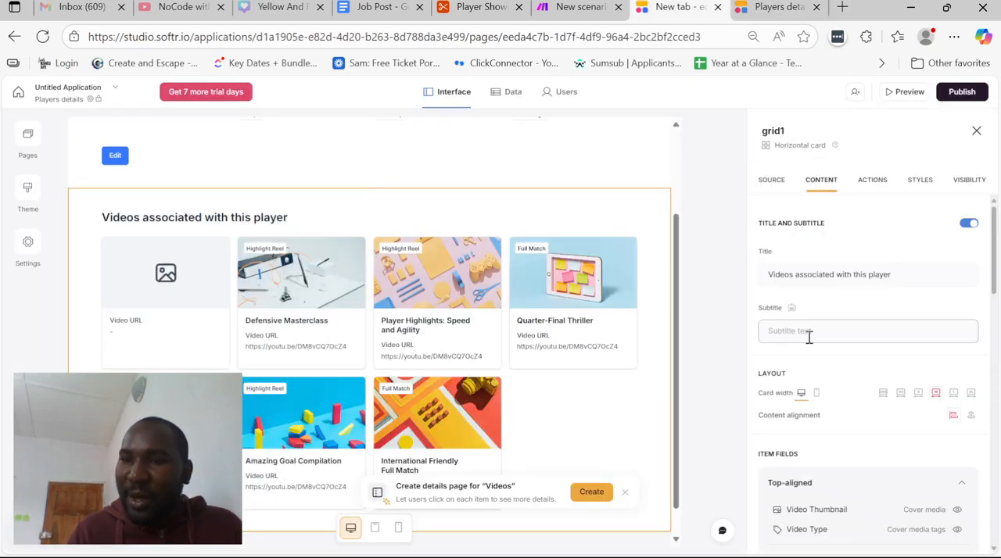
pyautogui.scroll(-3, 809, 335)
pyautogui.click(860, 300)
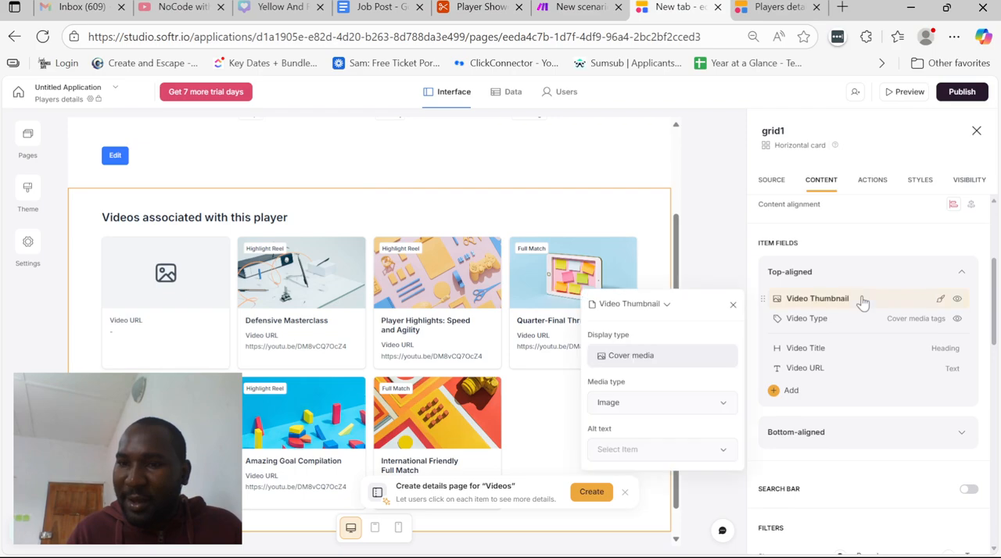
pyautogui.click(638, 307)
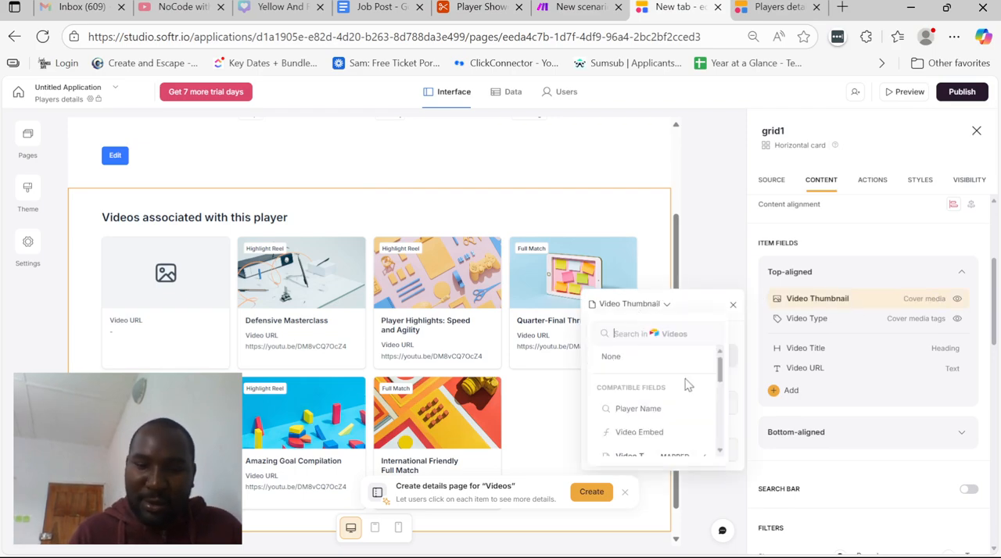
pyautogui.write('url')
pyautogui.press('BackSpace')
pyautogui.press('BackSpace')
pyautogui.press('BackSpace')
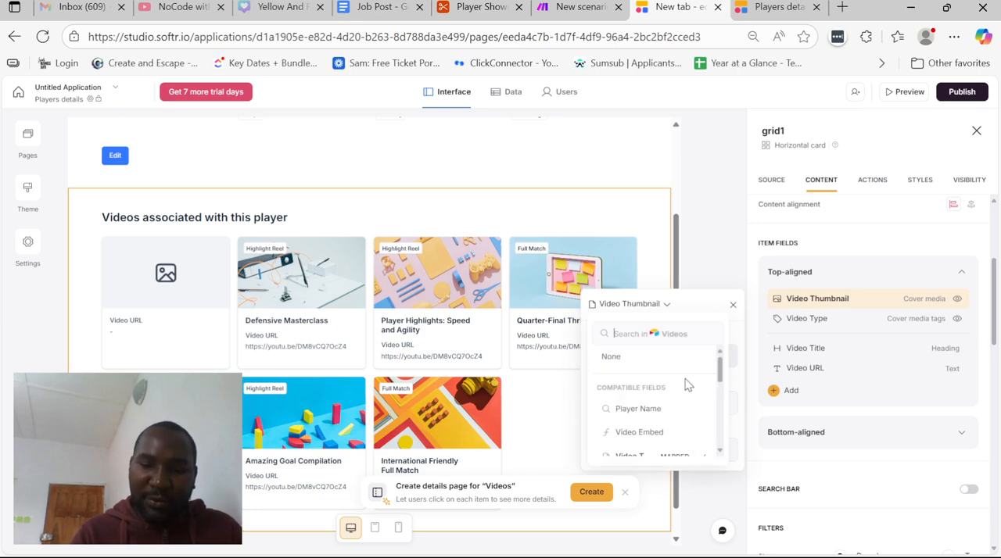
pyautogui.write('eme')
pyautogui.press('BackSpace')
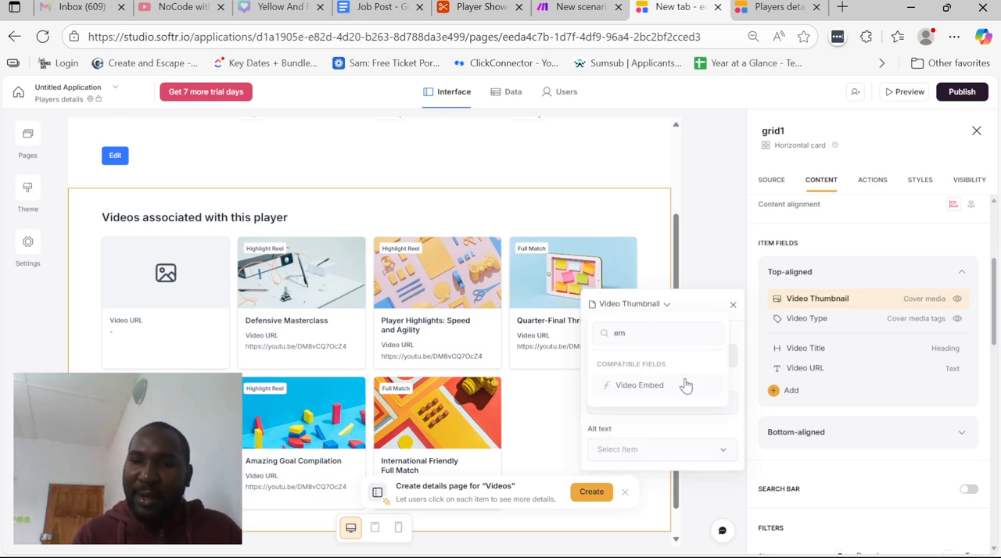
pyautogui.click(685, 385)
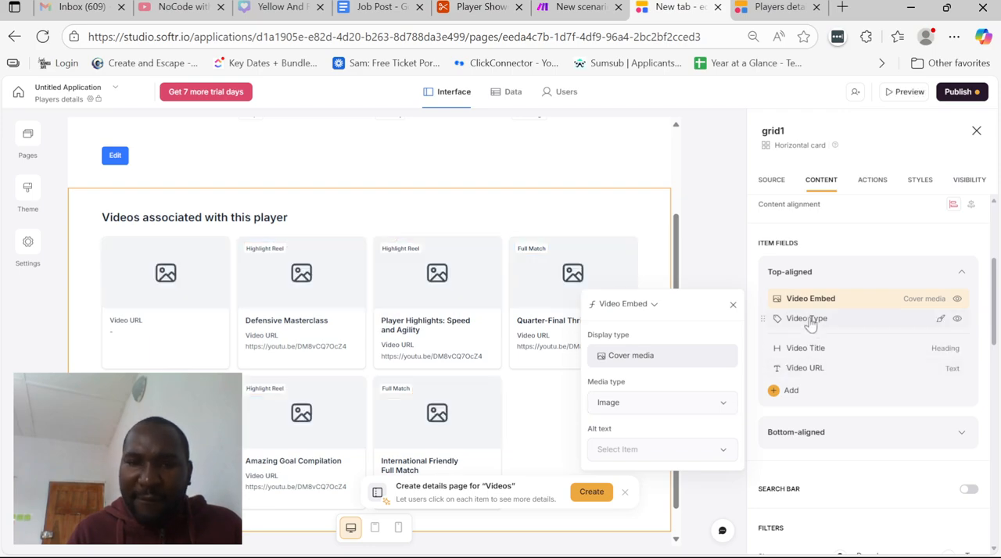
# Remove the Video URL field from the video grid's cards and publish the app's updates
pyautogui.click(810, 321)
pyautogui.click(815, 350)
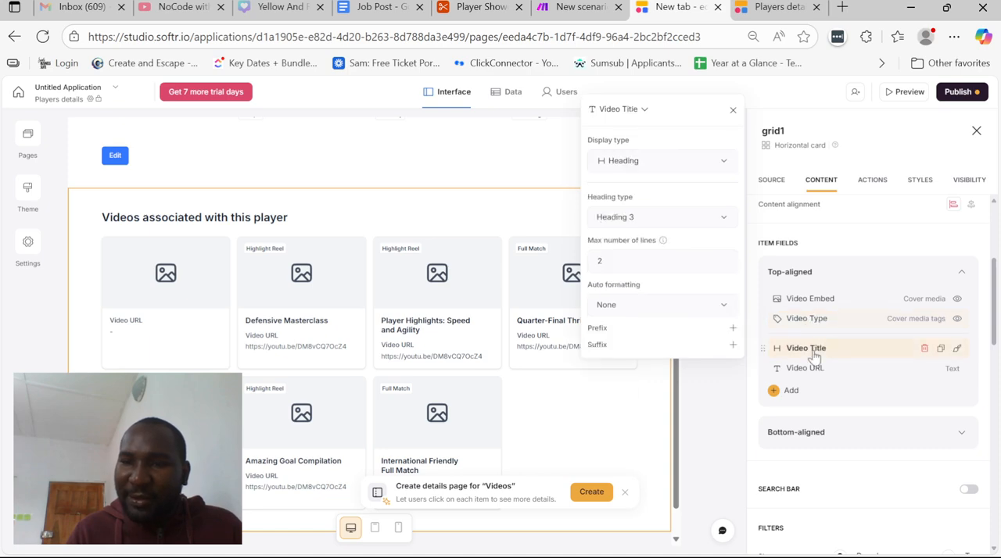
pyautogui.click(812, 370)
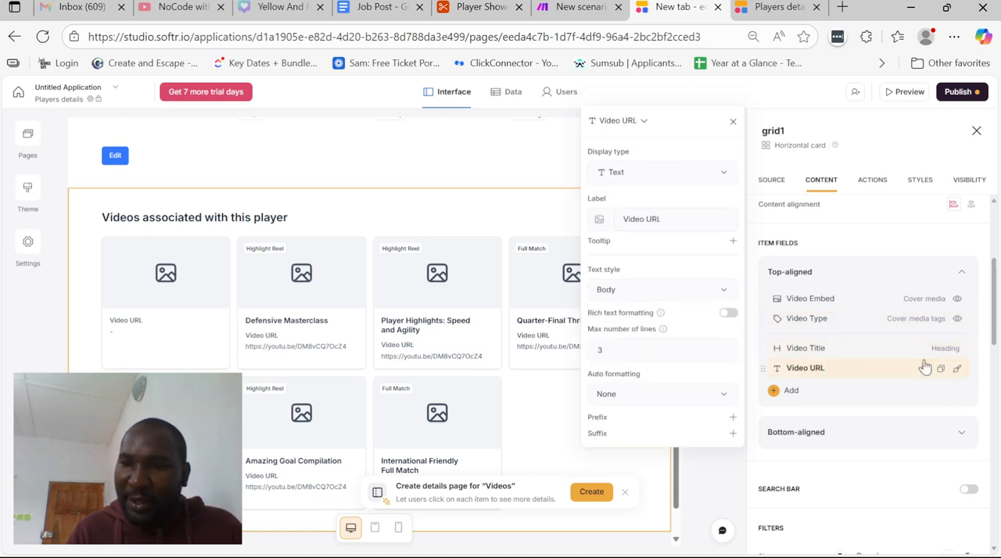
pyautogui.click(925, 368)
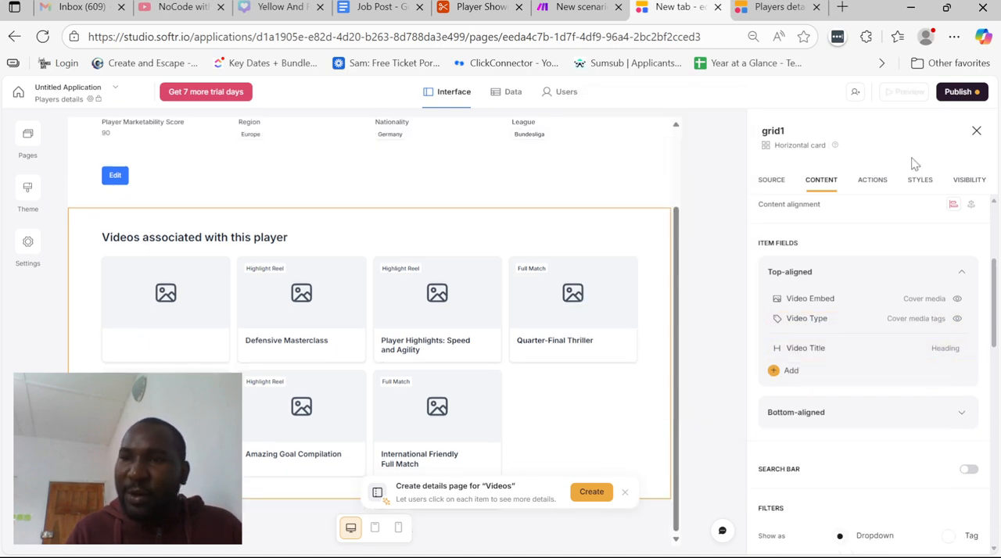
pyautogui.click(958, 92)
pyautogui.click(898, 260)
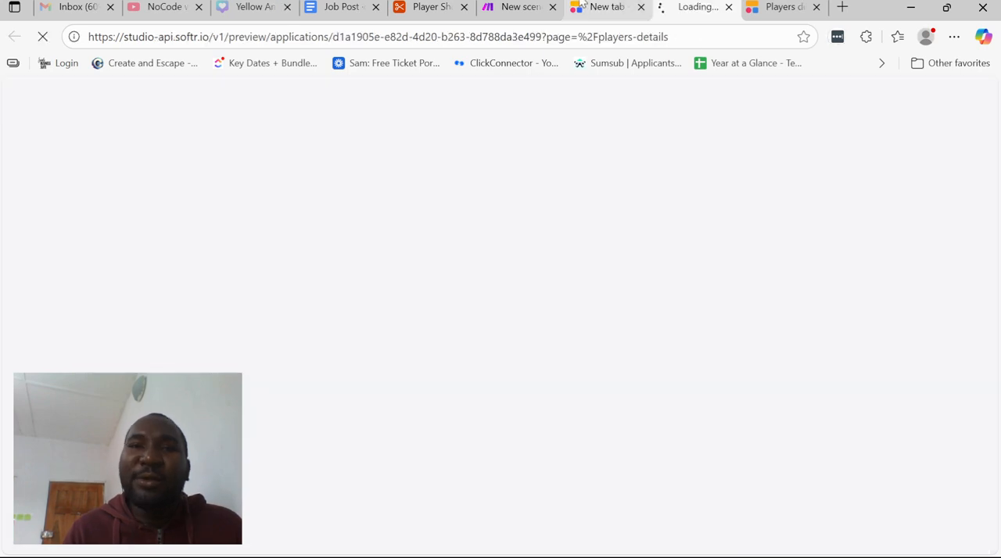
# Switch to the Job Post document in Google Docs and review the requirement on uploading and hosting full match videos
pyautogui.click(387, 6)
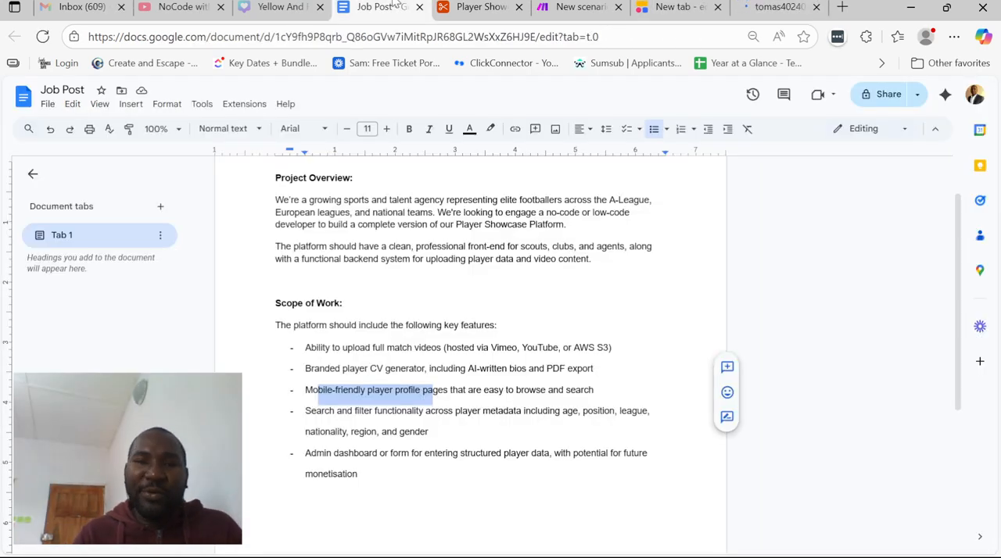
pyautogui.click(426, 349)
pyautogui.moveTo(341, 348); pyautogui.dragTo(416, 351)
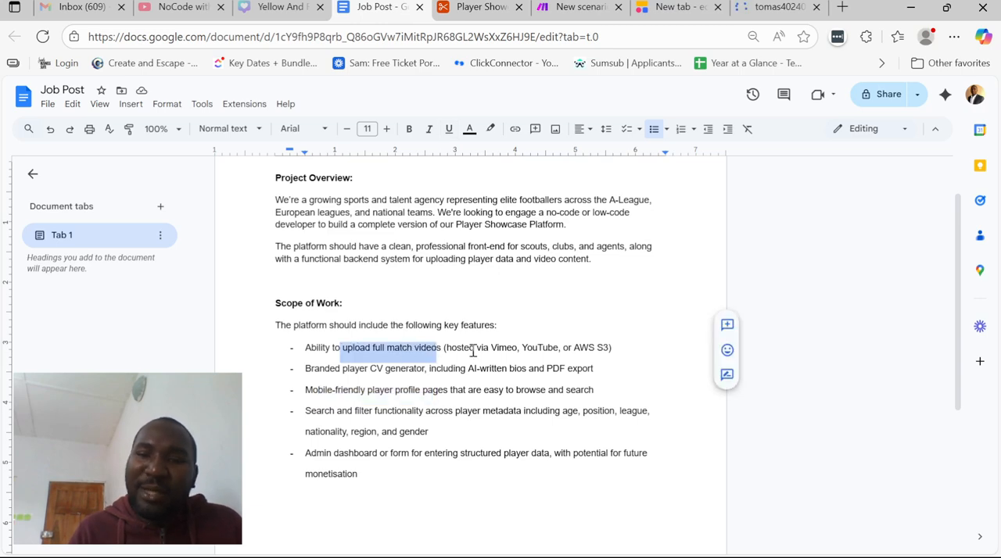
pyautogui.click(488, 349)
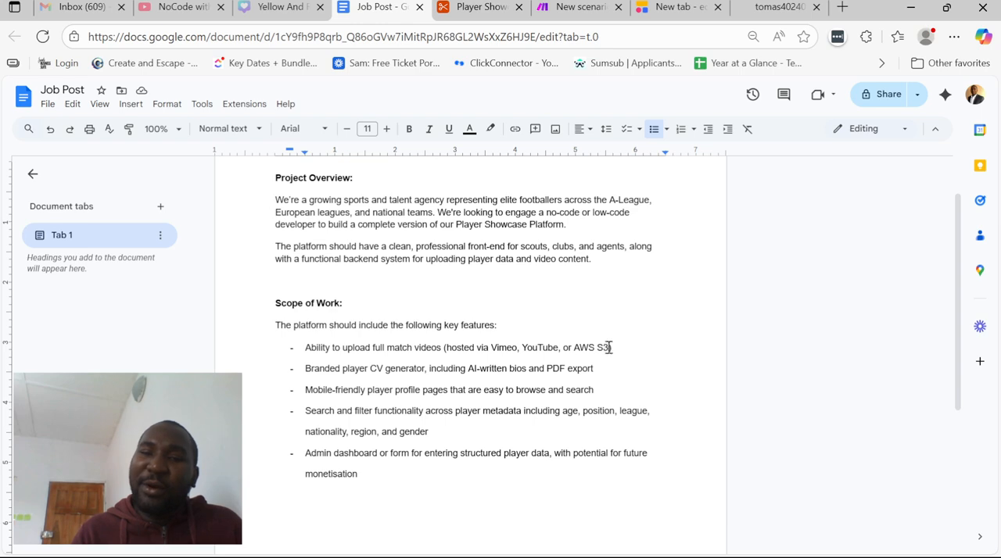
pyautogui.doubleClick(538, 349)
# Switch to the Airtable base and examine the Video URL and Video Embed values of the first record in the Videos table
pyautogui.click(493, 7)
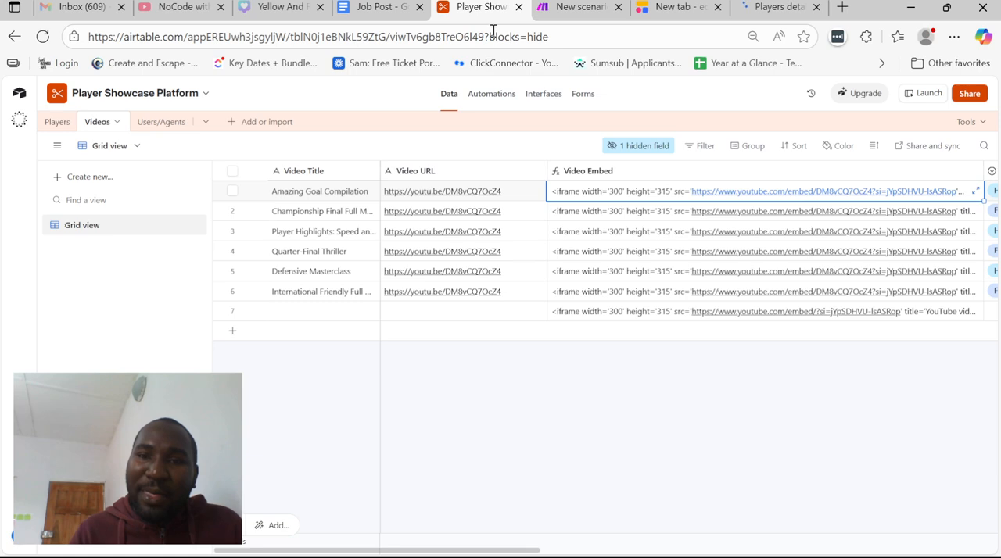
pyautogui.click(478, 193)
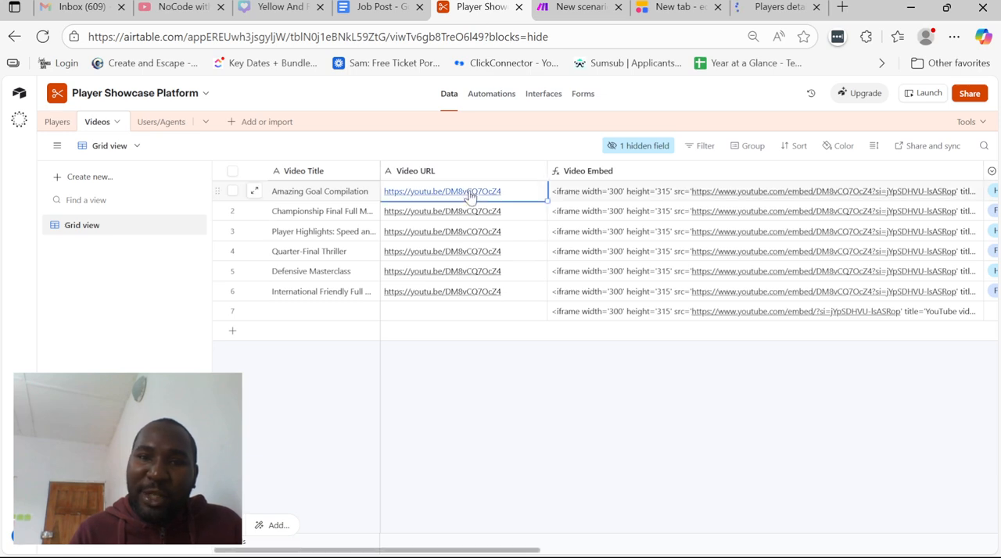
pyautogui.click(618, 196)
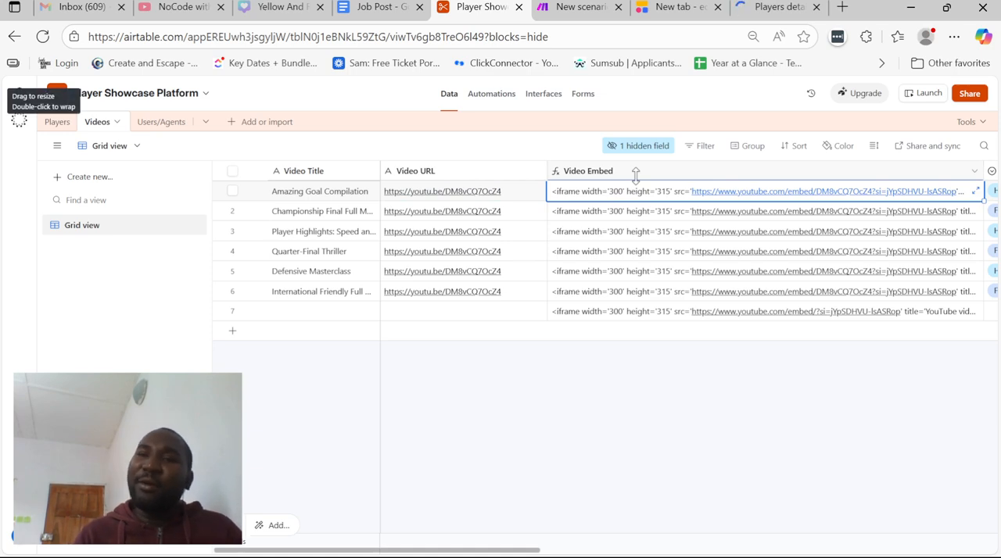
# Switch to the Job Post document in Google Docs and append "- DONE" to the requirement on uploading full match videos
pyautogui.click(683, 6)
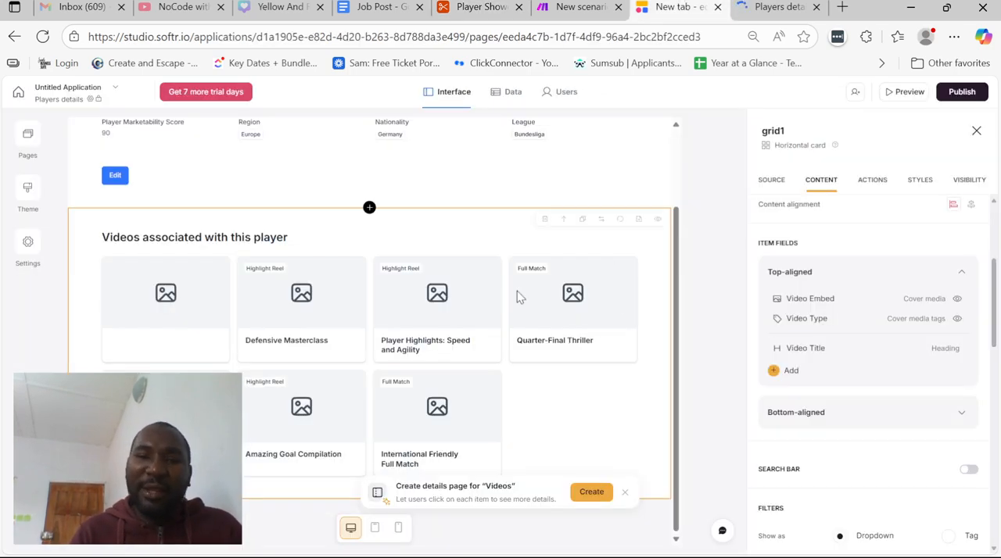
pyautogui.click(457, 6)
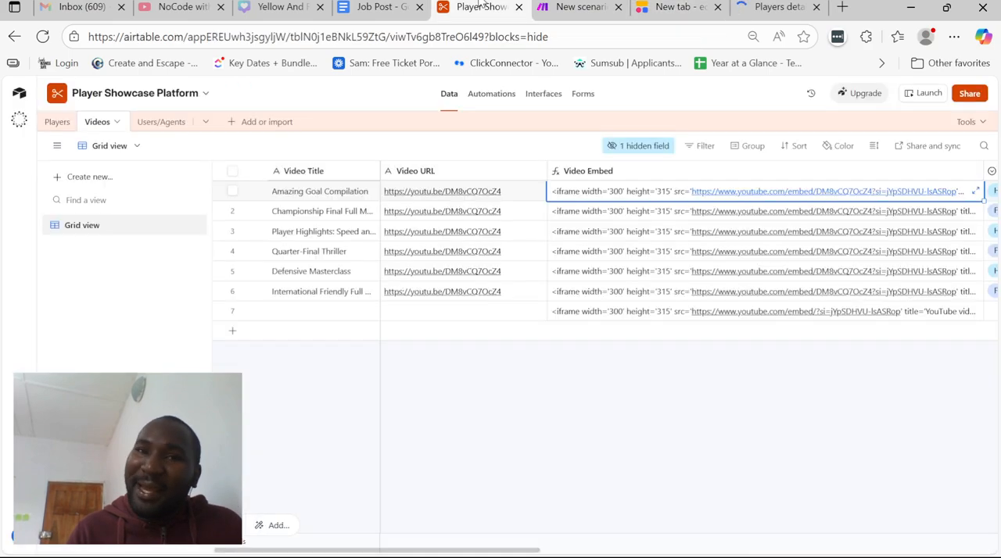
pyautogui.click(418, 6)
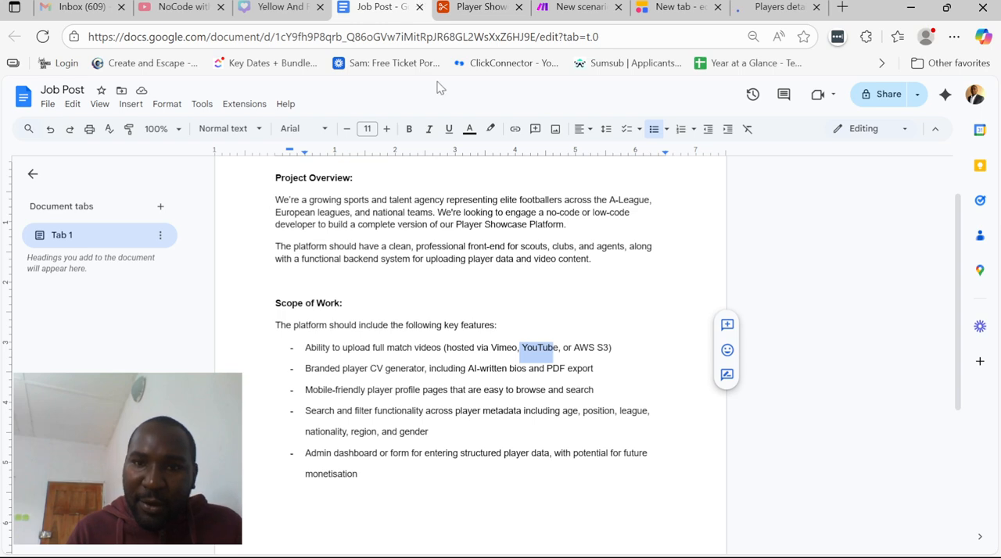
pyautogui.click(633, 350)
pyautogui.write('- DONE')
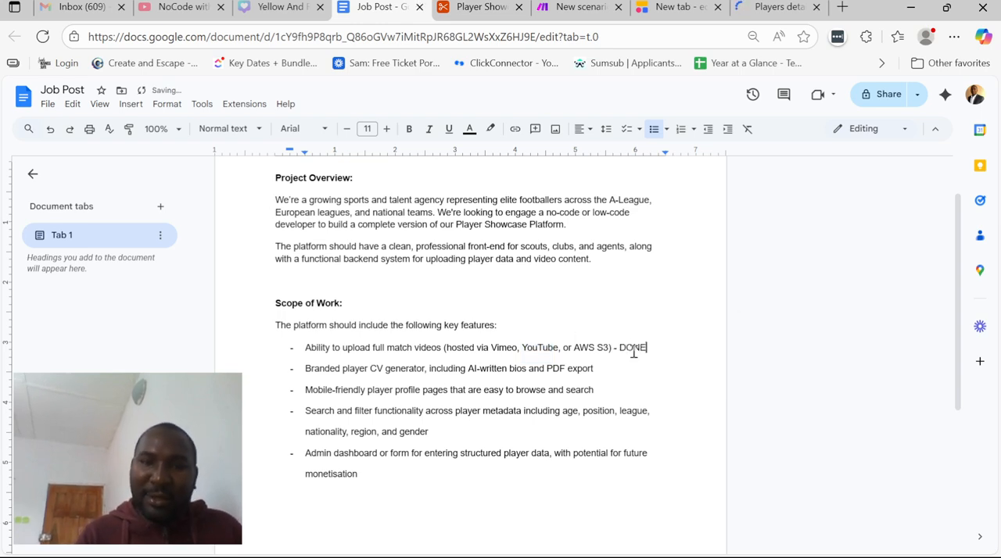
pyautogui.press('Down')
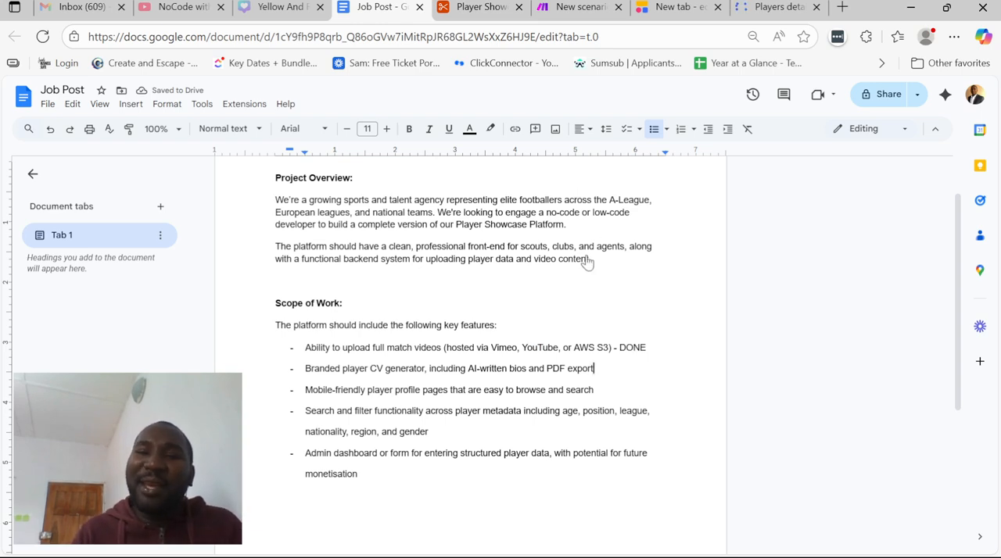
# Switch to the Airtable base and examine the AI-generated Player Bio values and the other fields in the Players table
pyautogui.click(498, 6)
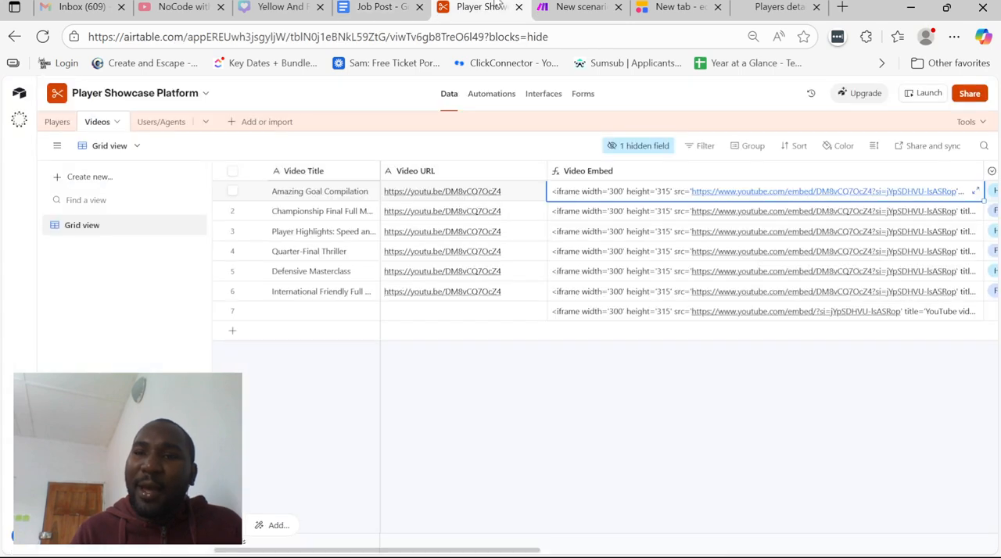
pyautogui.hscroll(4, 710, 280)
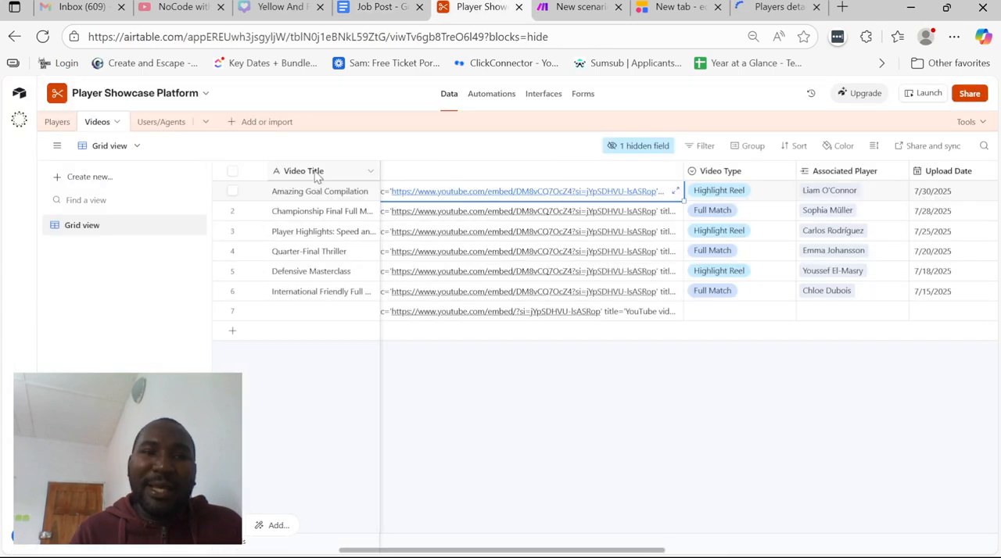
pyautogui.click(57, 122)
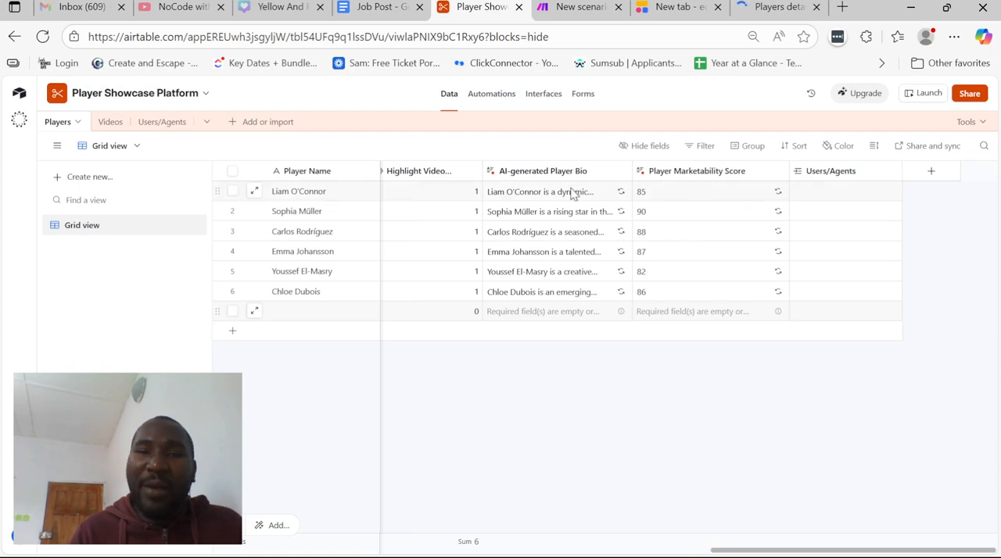
pyautogui.click(586, 212)
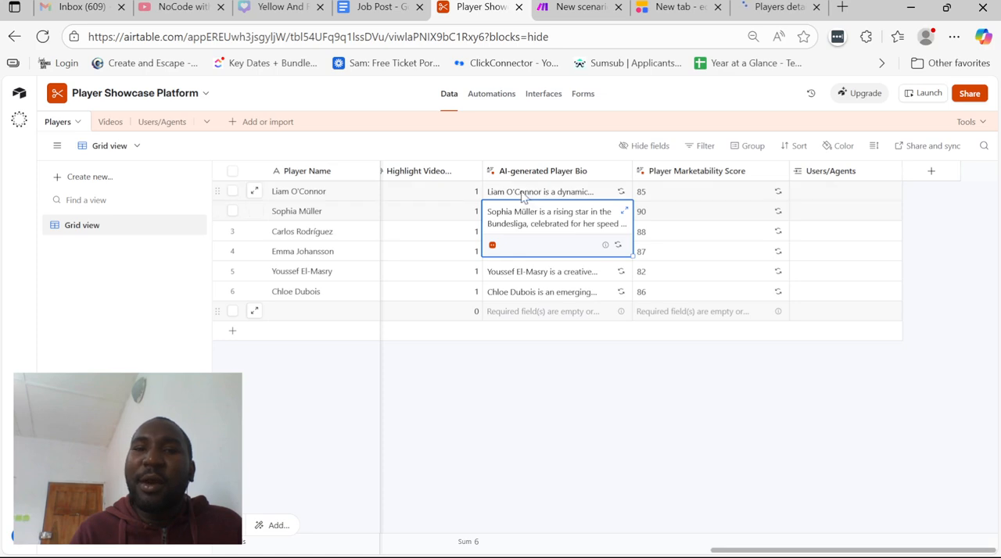
pyautogui.click(523, 196)
pyautogui.hscroll(-10, 458, 219)
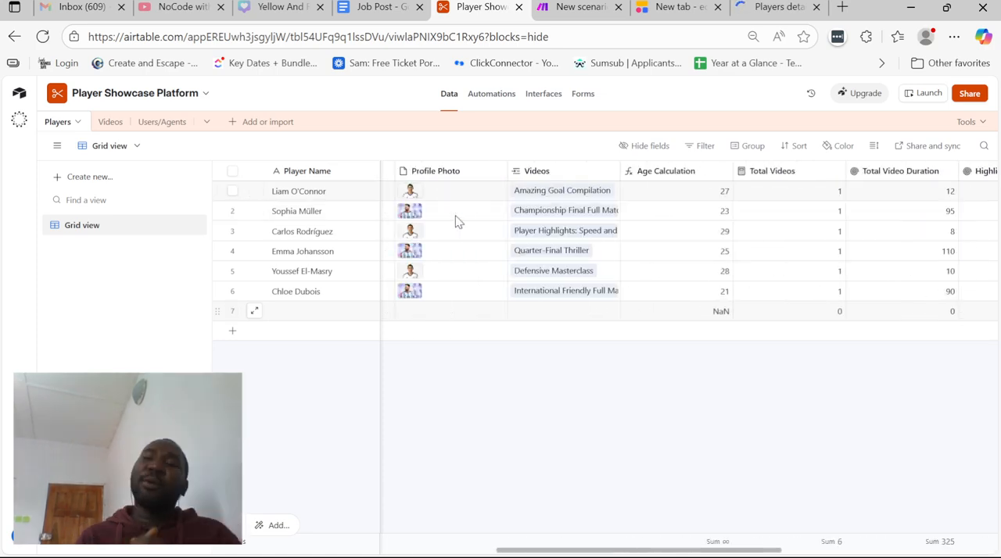
pyautogui.hscroll(-2, 458, 222)
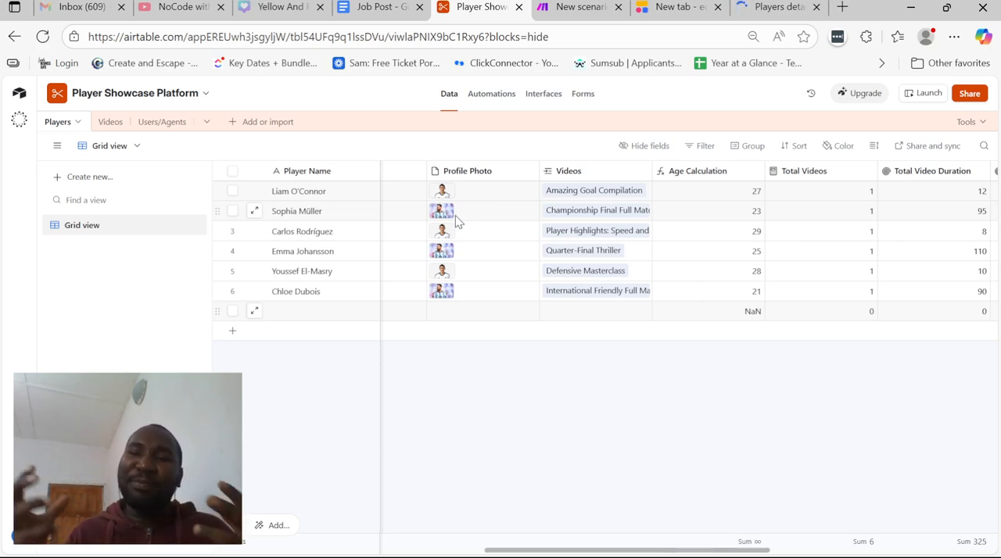
# Switch to the Softr editor and view the player information block on the Players details page
pyautogui.click(669, 7)
pyautogui.scroll(2, 491, 245)
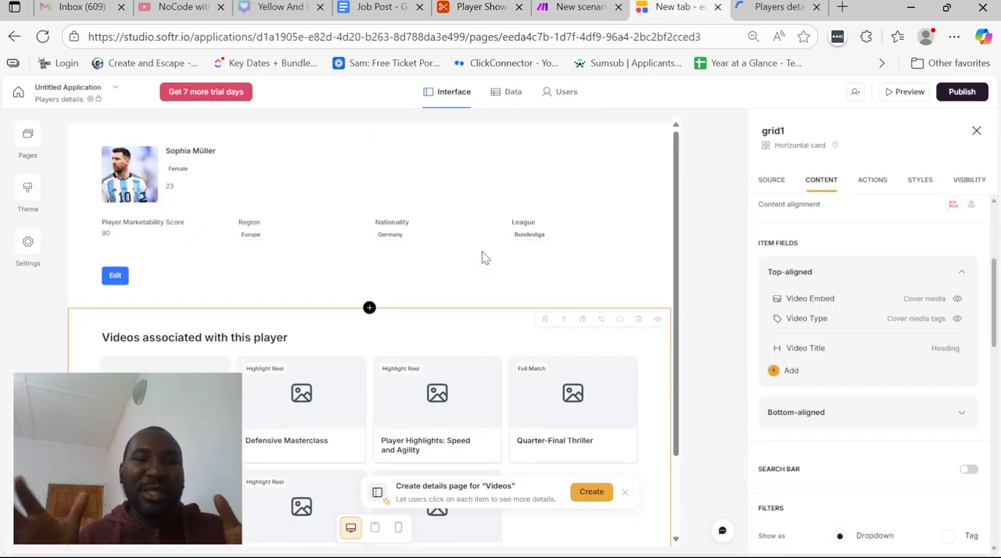
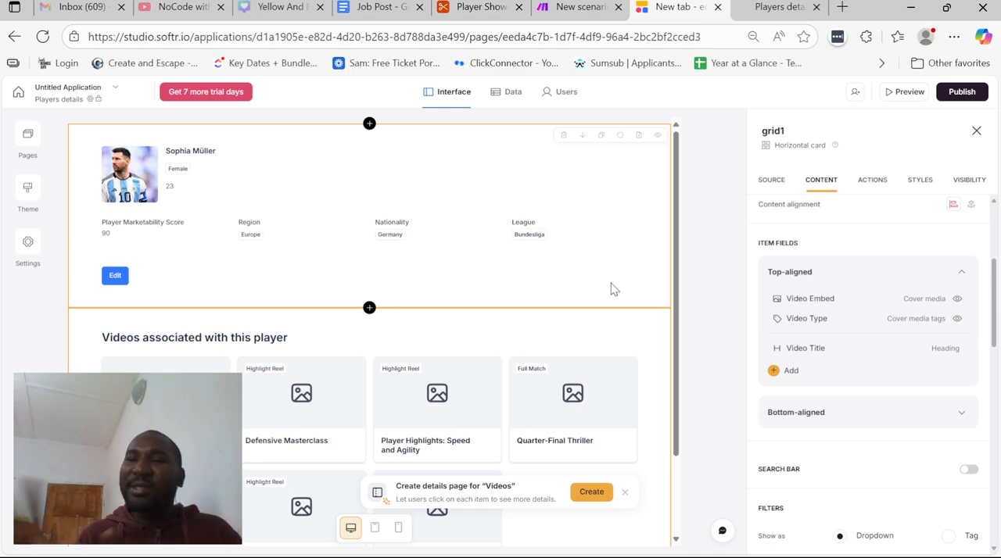
# Delete the Edit button from the player information block on the Players details page
pyautogui.click(480, 236)
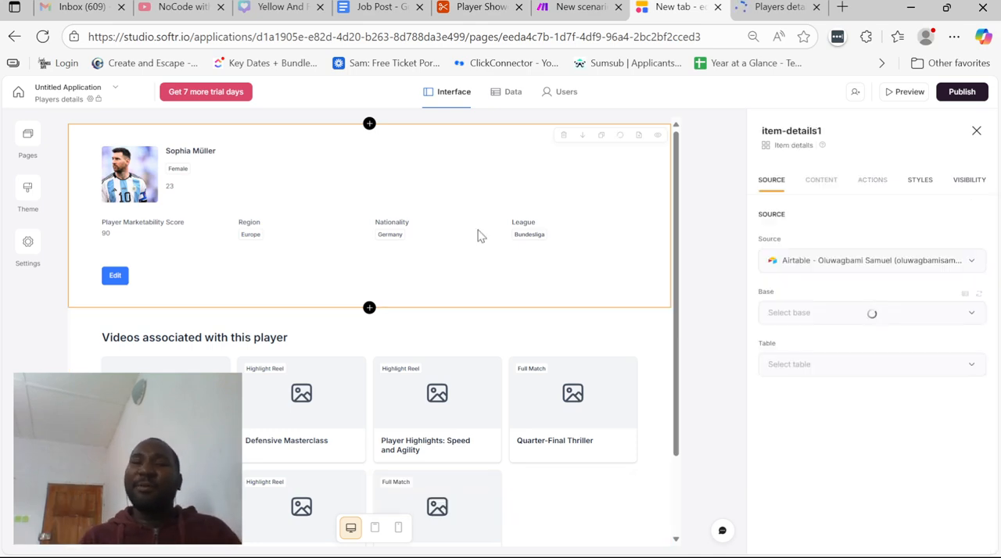
pyautogui.click(874, 180)
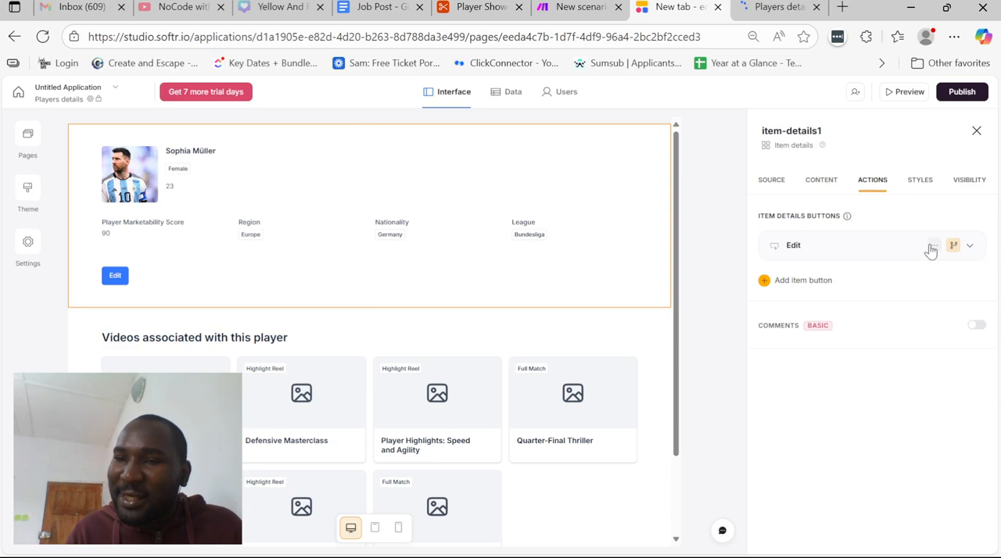
pyautogui.click(935, 246)
pyautogui.click(886, 292)
pyautogui.click(803, 237)
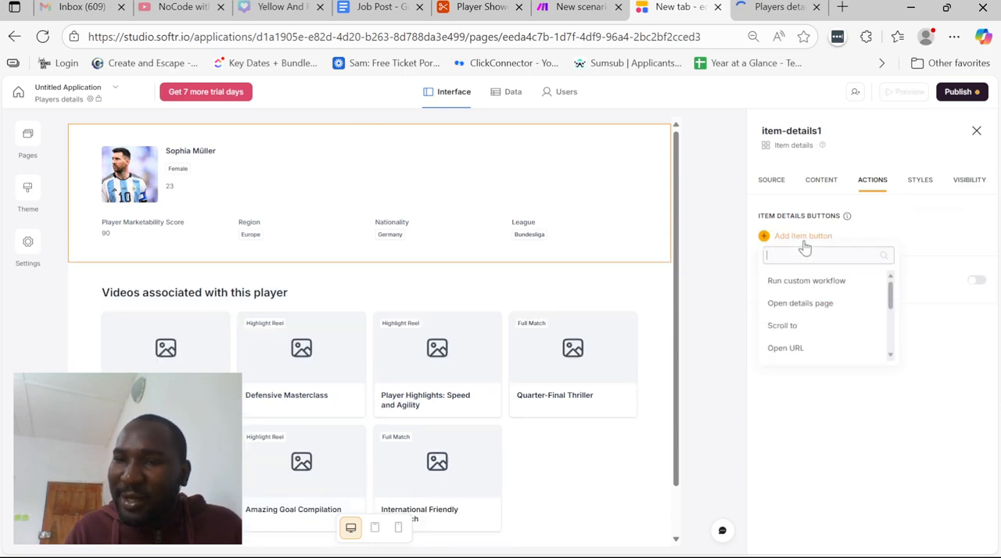
pyautogui.scroll(-5, 834, 287)
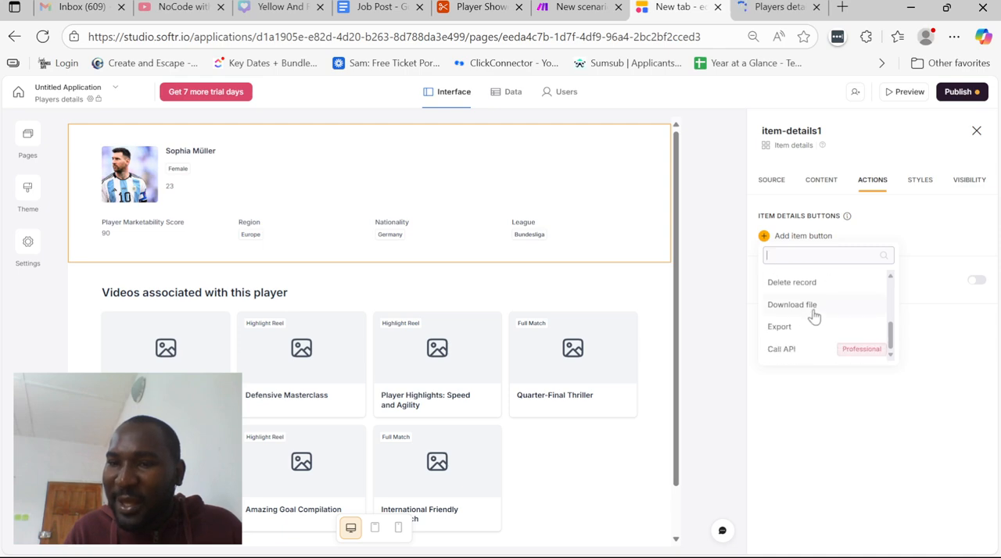
pyautogui.scroll(1, 802, 329)
pyautogui.click(800, 328)
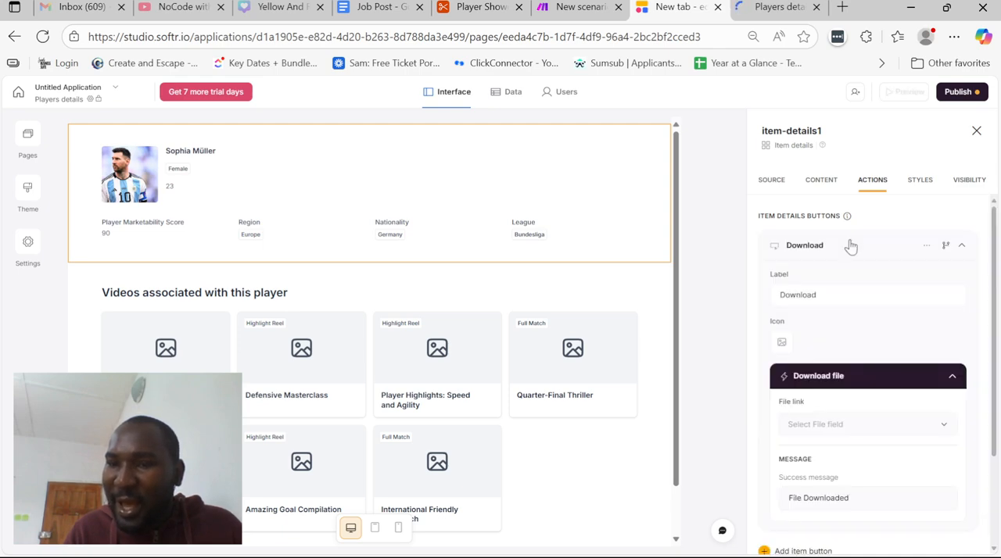
pyautogui.click(936, 245)
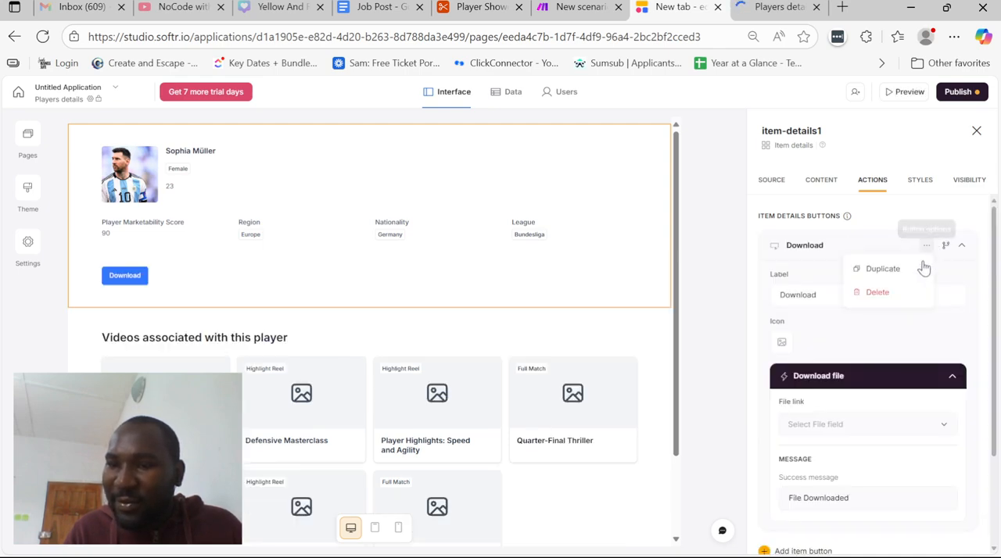
pyautogui.click(908, 293)
# Add an Export item button to the player information block and set its PDF print area to Entire page
pyautogui.click(814, 237)
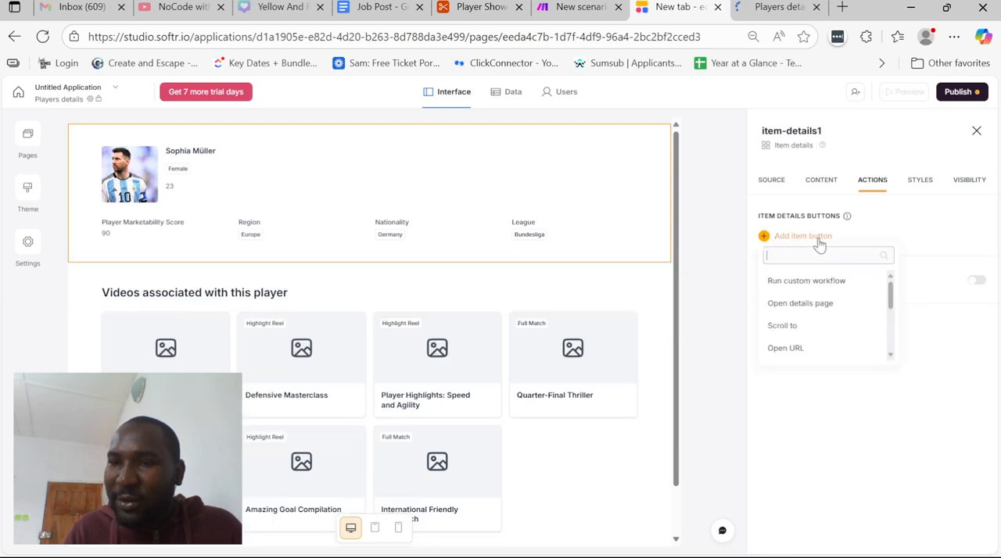
pyautogui.moveTo(889, 288); pyautogui.dragTo(892, 334)
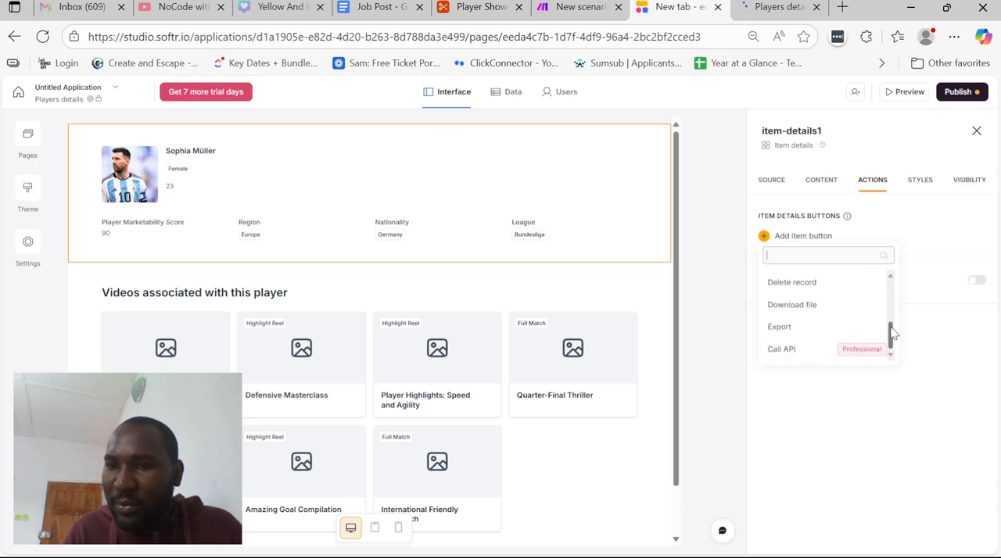
pyautogui.click(830, 328)
pyautogui.scroll(-2, 875, 313)
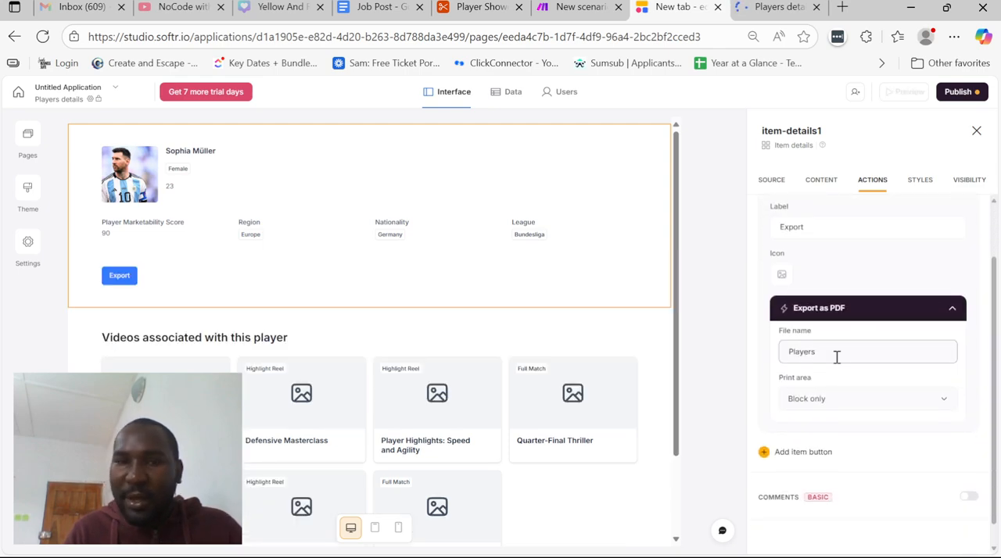
pyautogui.click(854, 403)
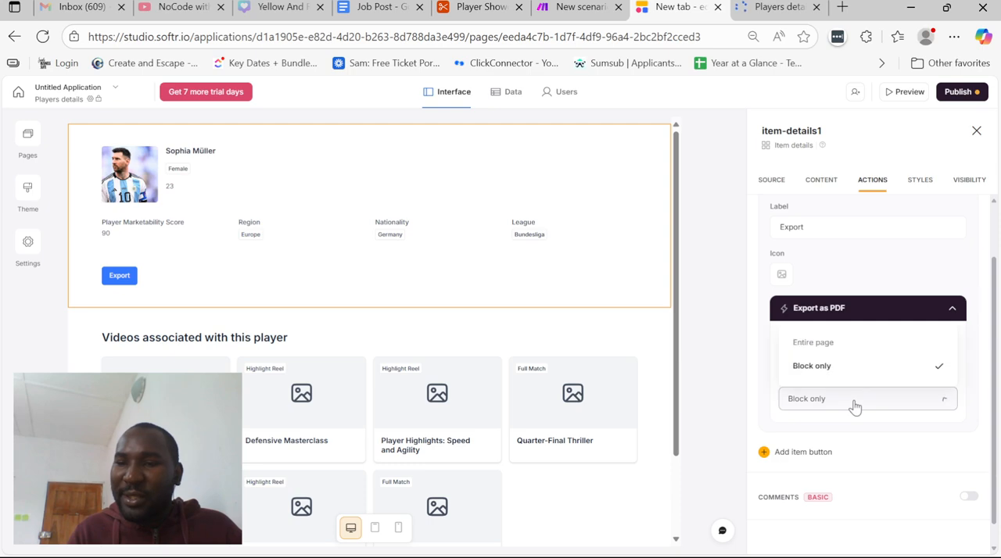
pyautogui.click(829, 344)
pyautogui.scroll(-2, 480, 401)
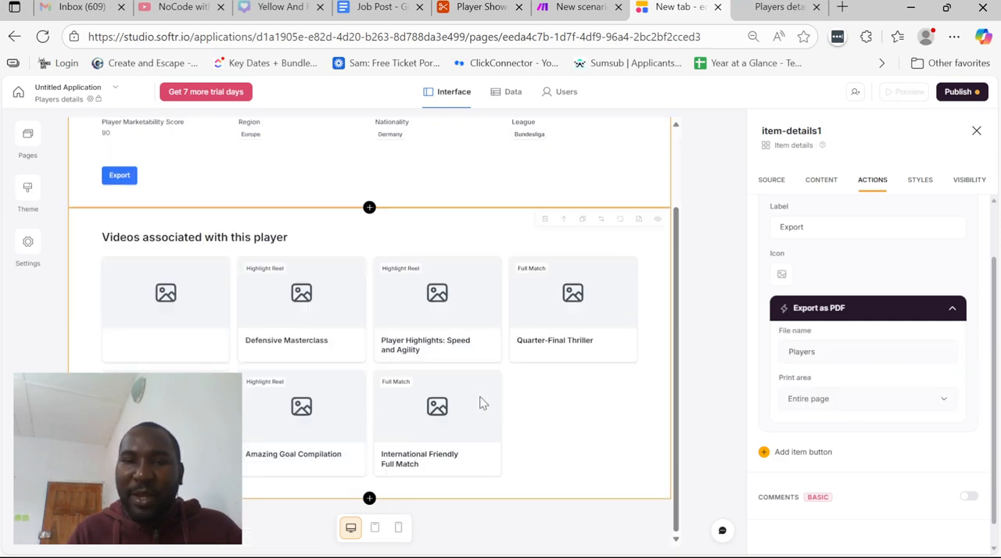
pyautogui.scroll(2, 482, 402)
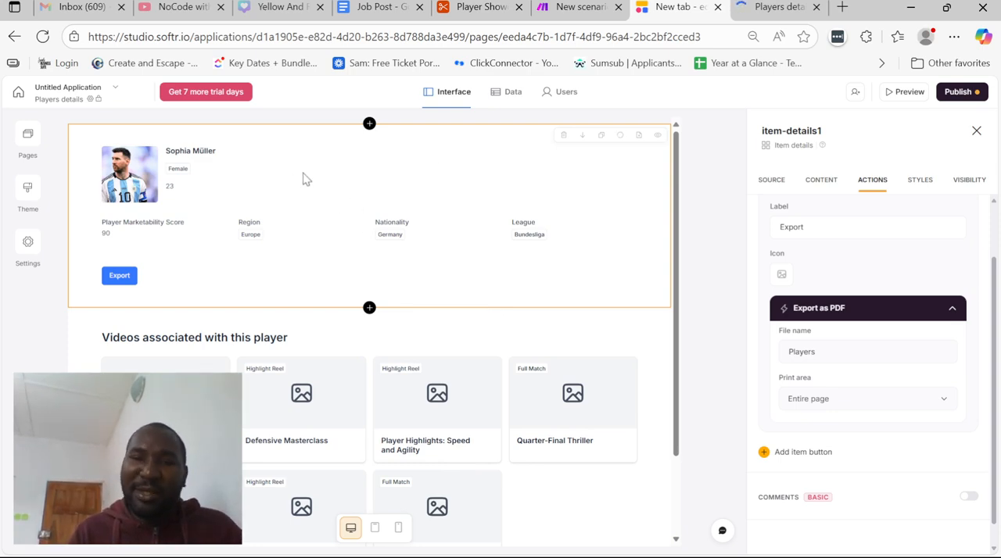
pyautogui.click(821, 399)
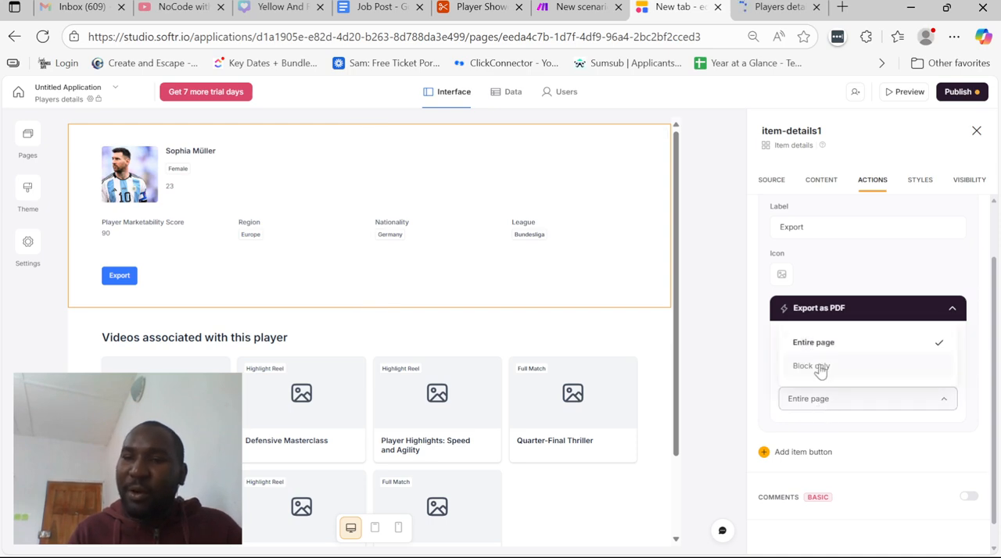
pyautogui.moveTo(829, 399); pyautogui.dragTo(739, 330)
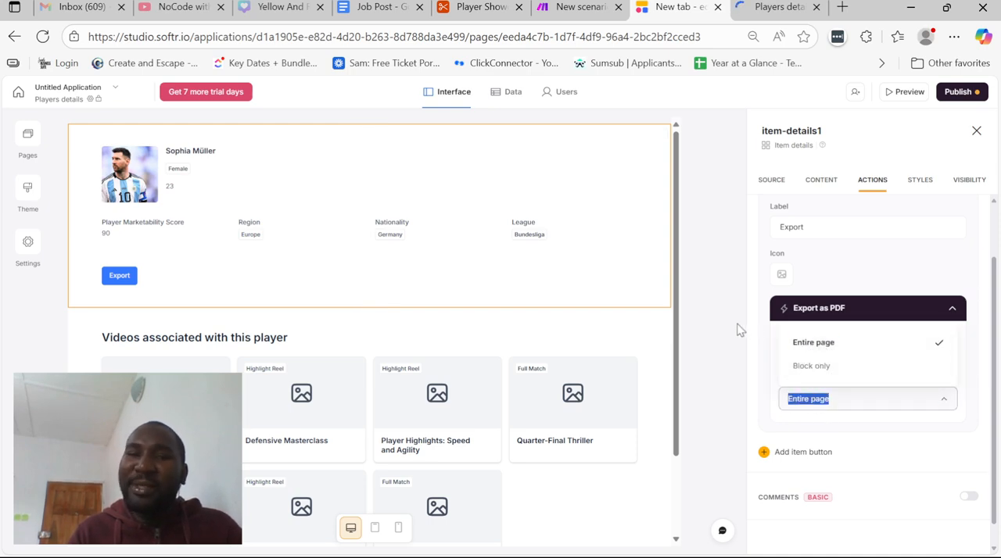
pyautogui.click(739, 330)
# Label the export button "Export as PDF" and publish the updates
pyautogui.scroll(2, 828, 261)
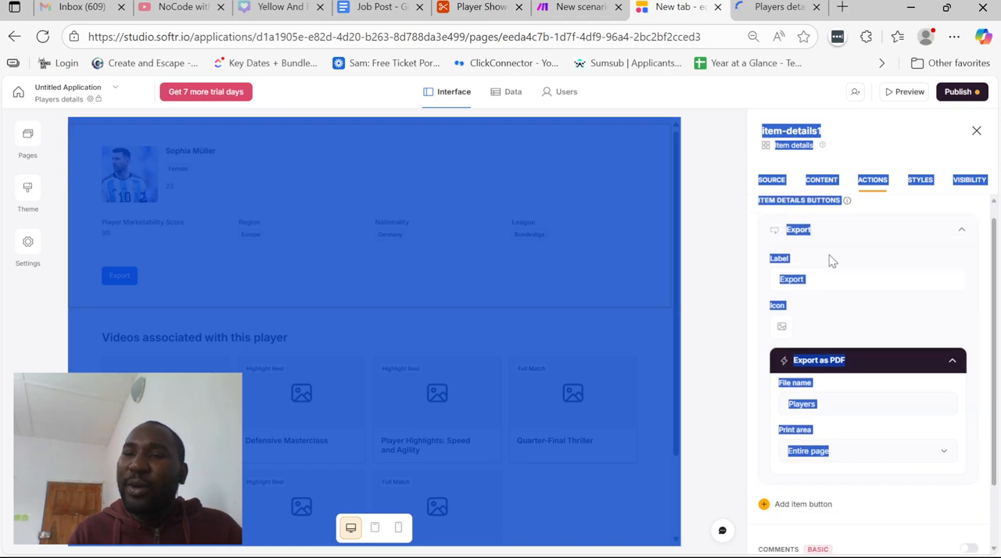
pyautogui.click(818, 297)
pyautogui.write('BY')
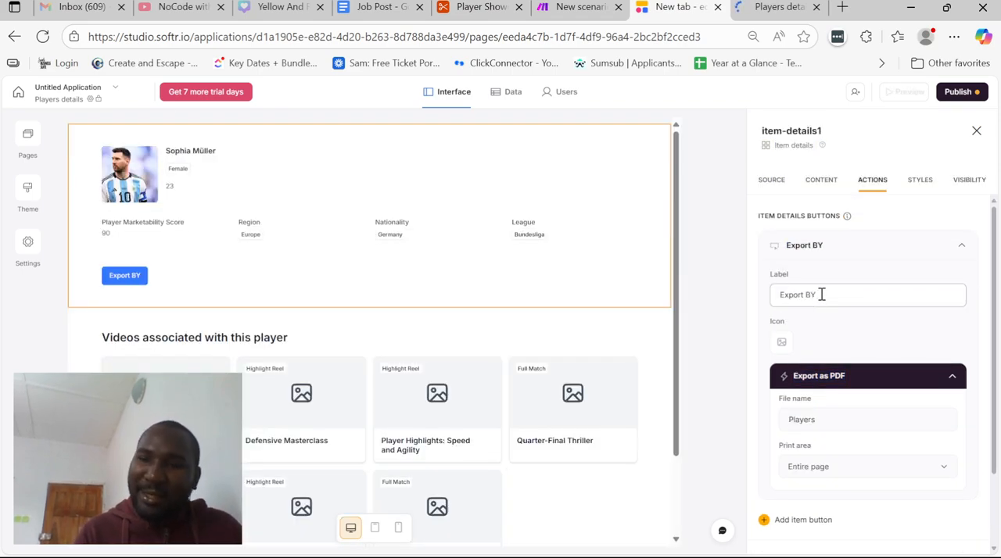
pyautogui.press('BackSpace')
pyautogui.press('BackSpace')
pyautogui.write('as')
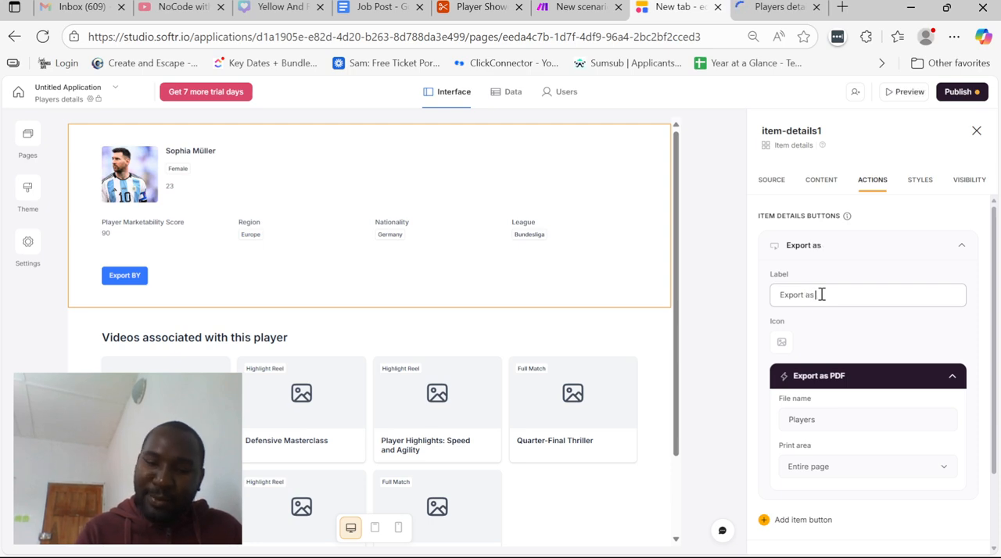
pyautogui.write(' pdf')
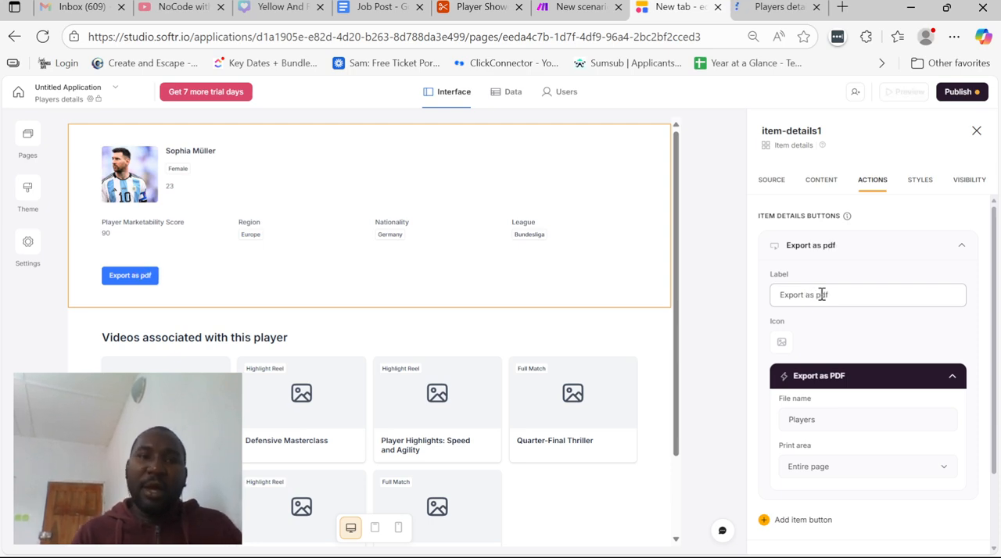
pyautogui.press('BackSpace')
pyautogui.press('BackSpace')
pyautogui.press('BackSpace')
pyautogui.write('PDF')
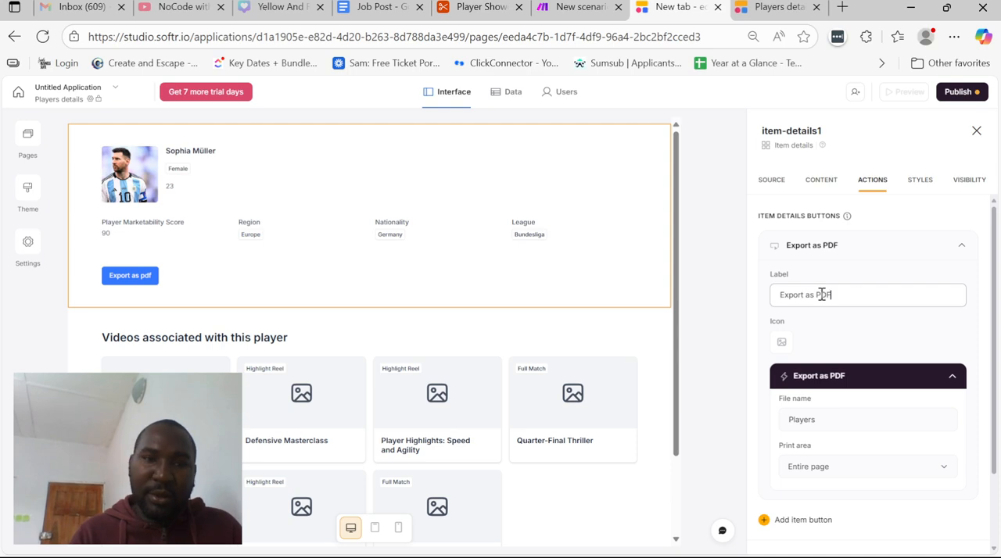
pyautogui.click(960, 91)
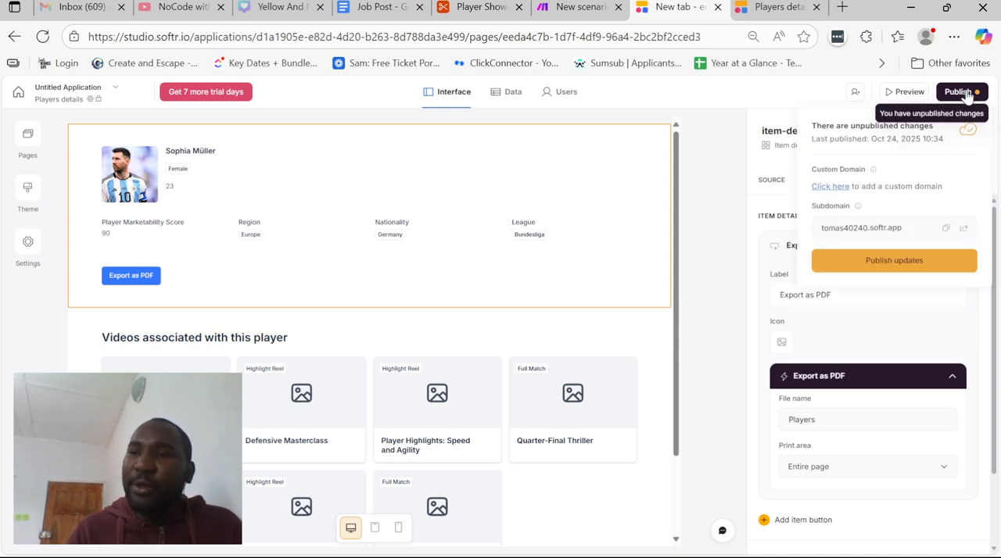
pyautogui.click(914, 258)
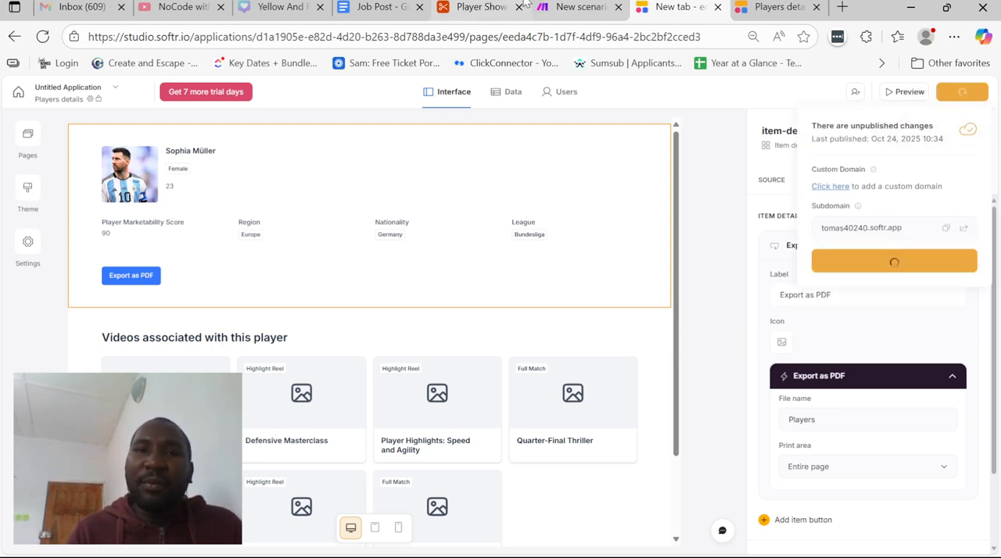
# Review the player CV generator requirement in the Job Post document and the AI-generated Player Bio field in the Airtable Players table
pyautogui.click(397, 6)
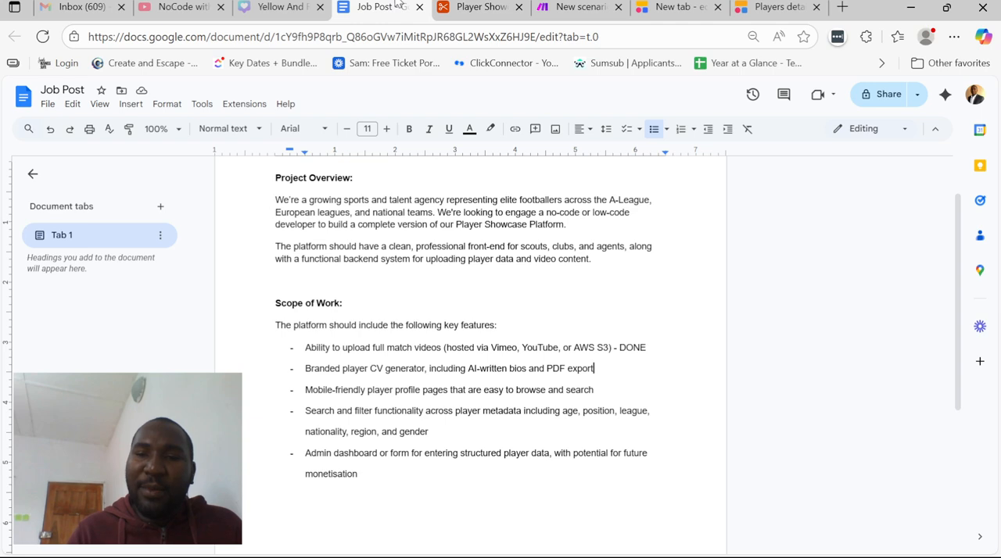
pyautogui.moveTo(341, 372); pyautogui.dragTo(422, 371)
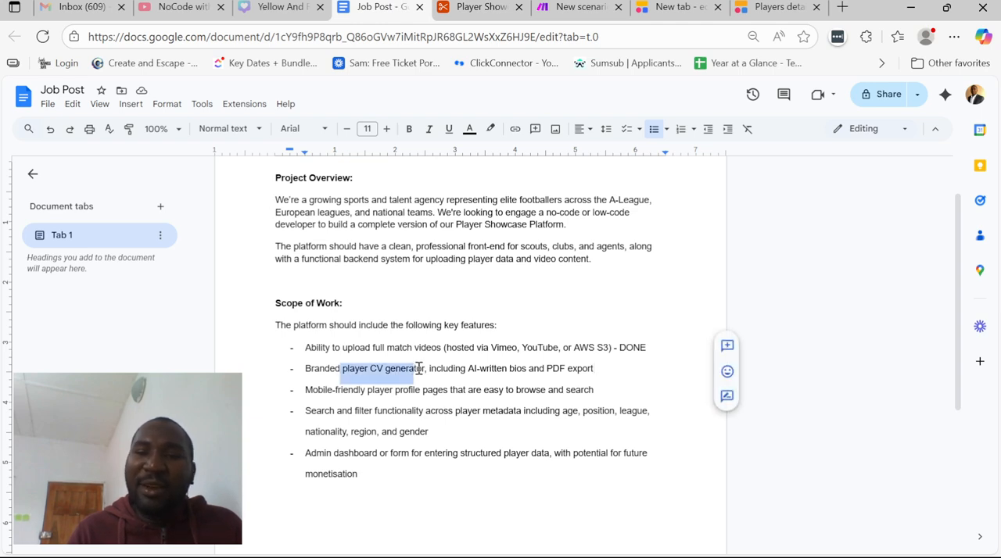
pyautogui.click(456, 369)
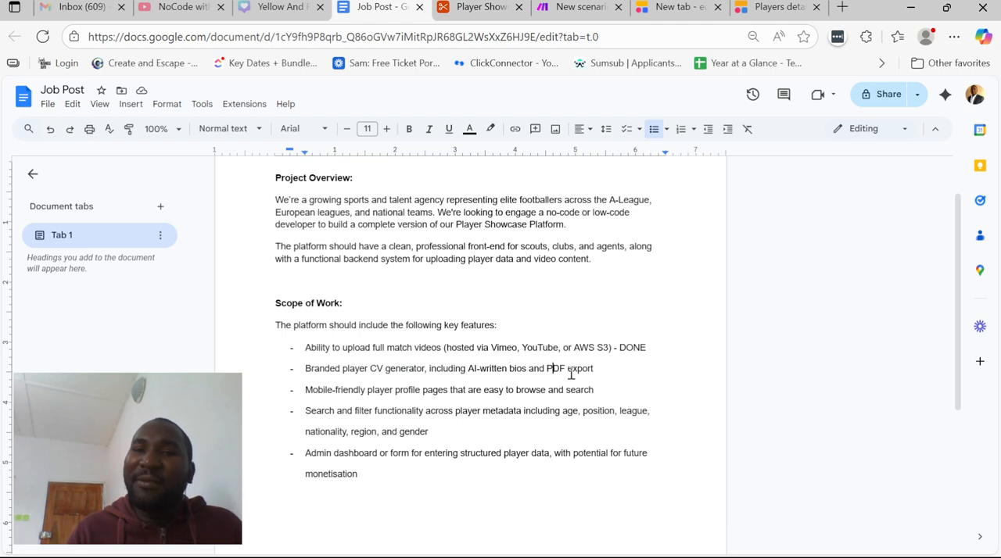
pyautogui.click(497, 6)
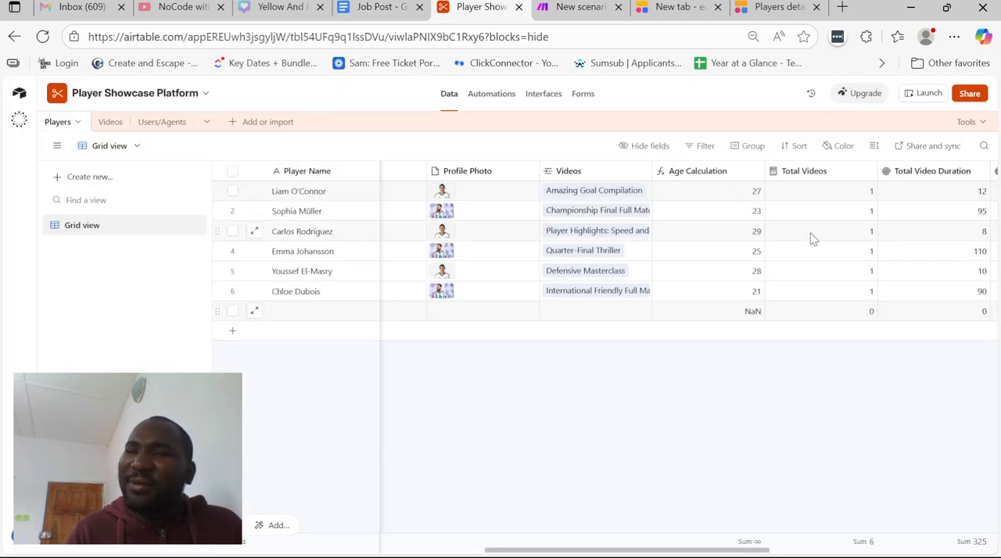
pyautogui.hscroll(5, 811, 237)
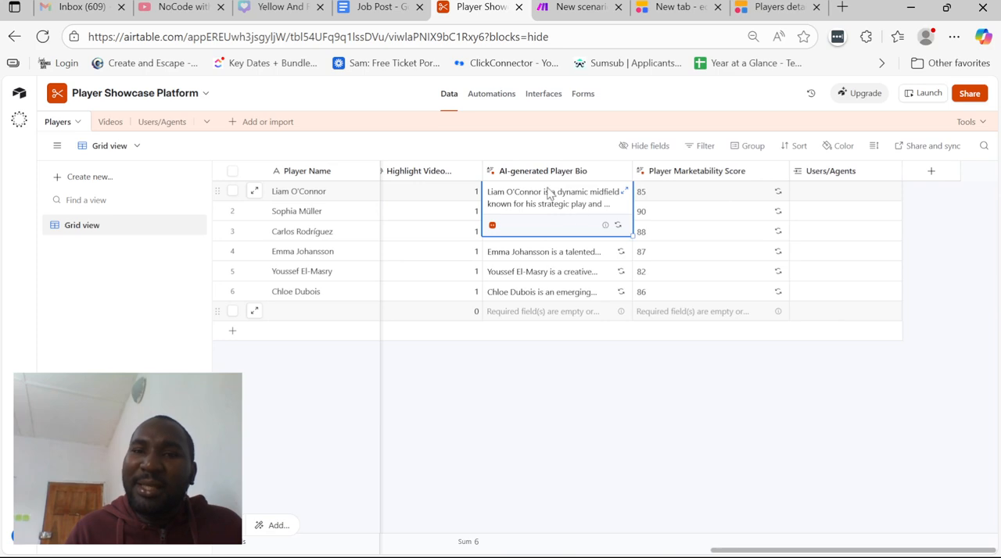
pyautogui.hscroll(-5, 571, 252)
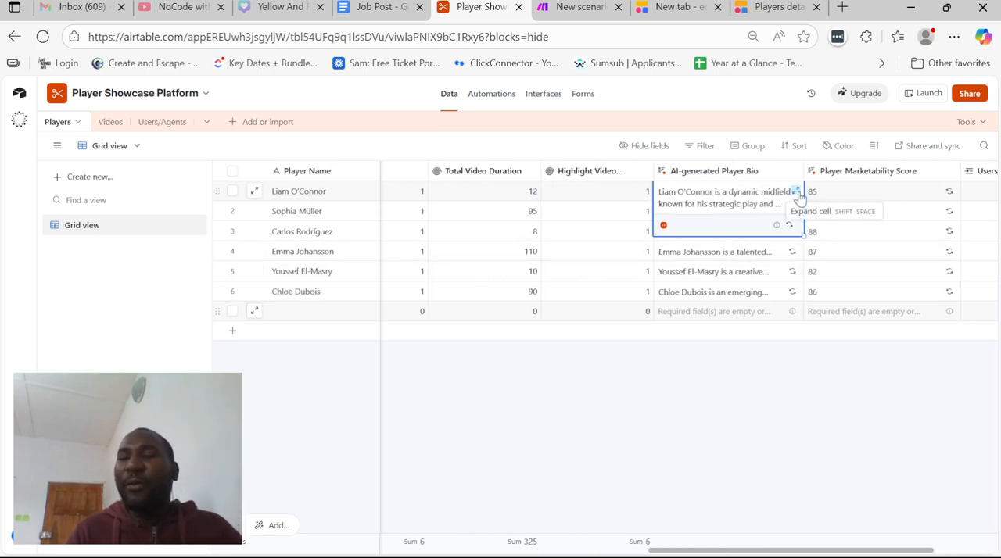
# Switch to the Softr editor, add AI-generated Player Bio to the player block's top section directly below Player Name, and publish the updates
pyautogui.click(673, 6)
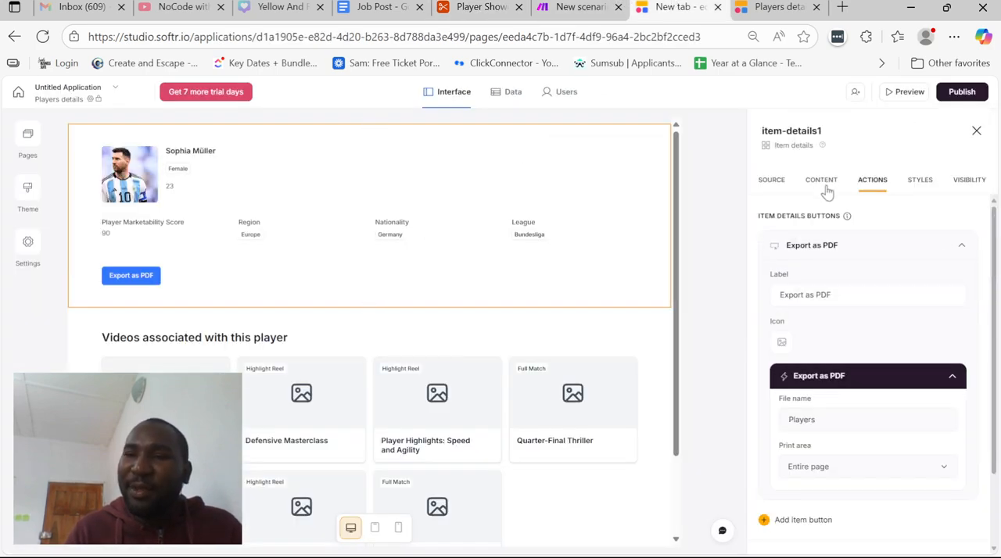
pyautogui.click(822, 186)
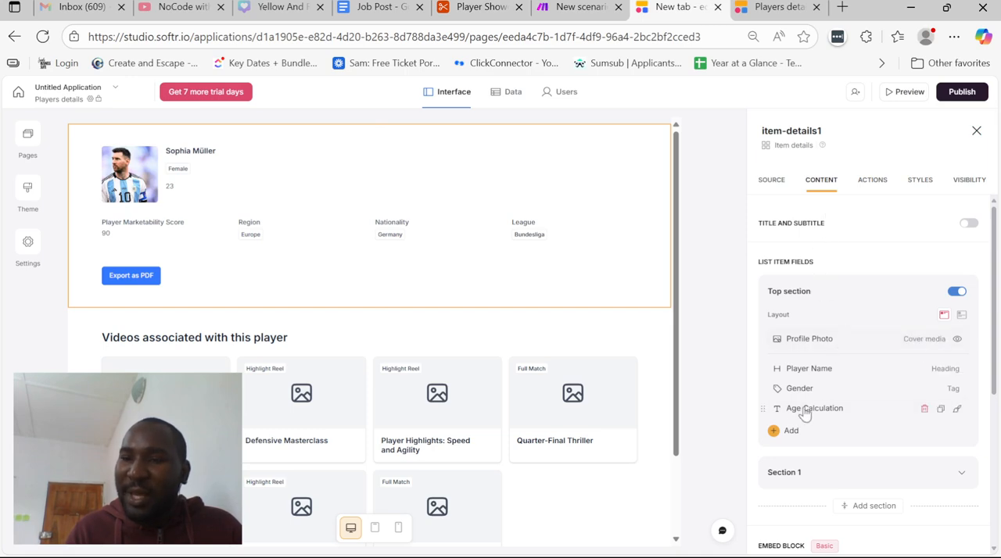
pyautogui.click(784, 431)
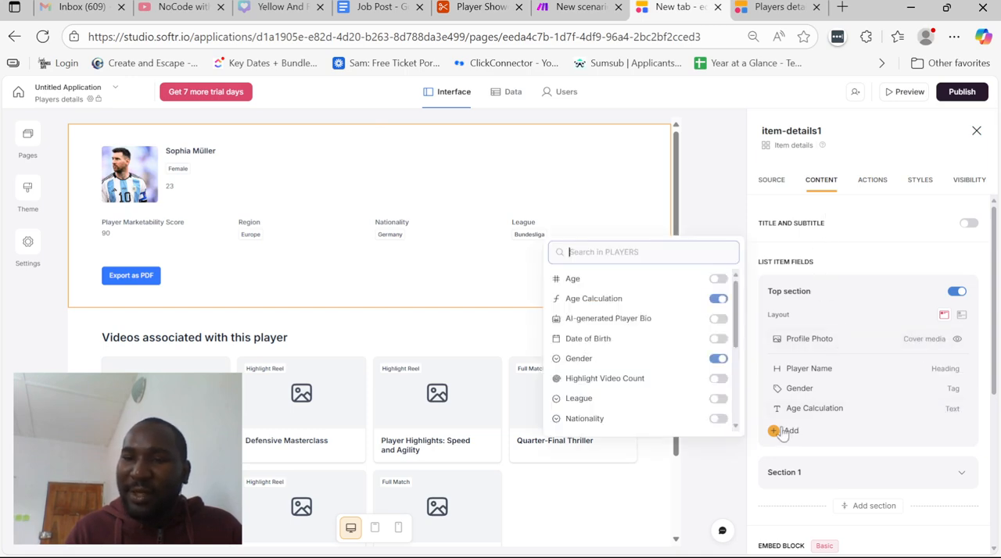
pyautogui.click(717, 319)
pyautogui.moveTo(764, 428); pyautogui.dragTo(763, 385)
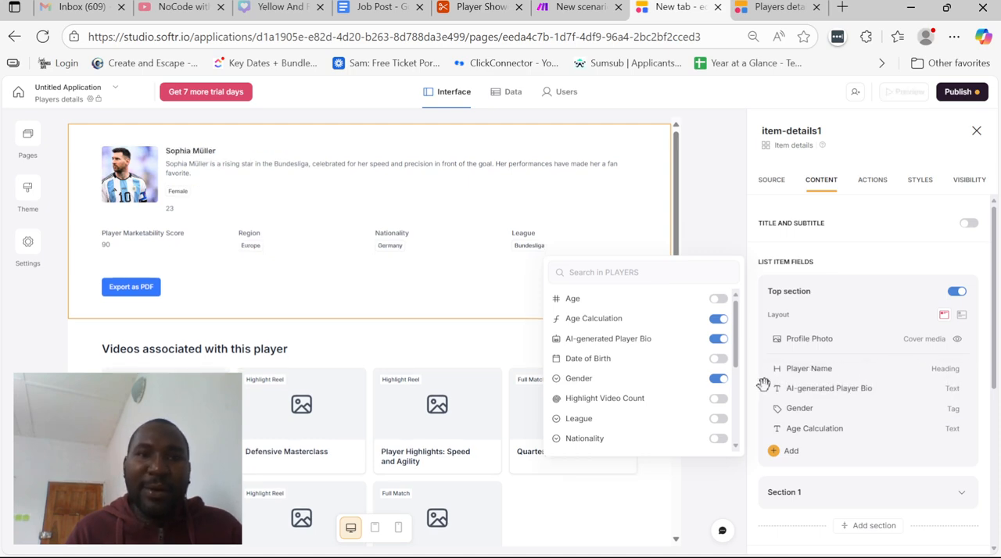
pyautogui.click(718, 207)
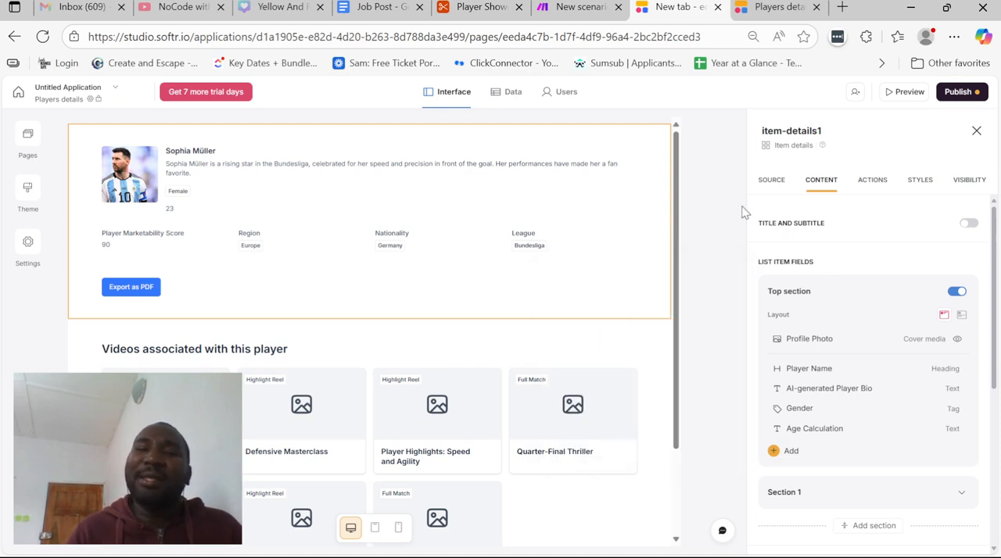
pyautogui.click(958, 91)
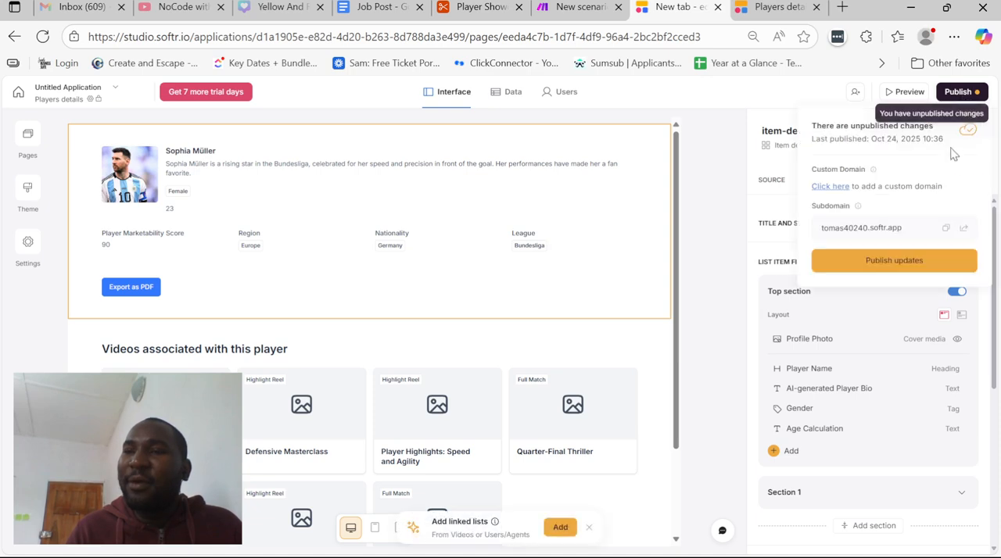
pyautogui.click(895, 263)
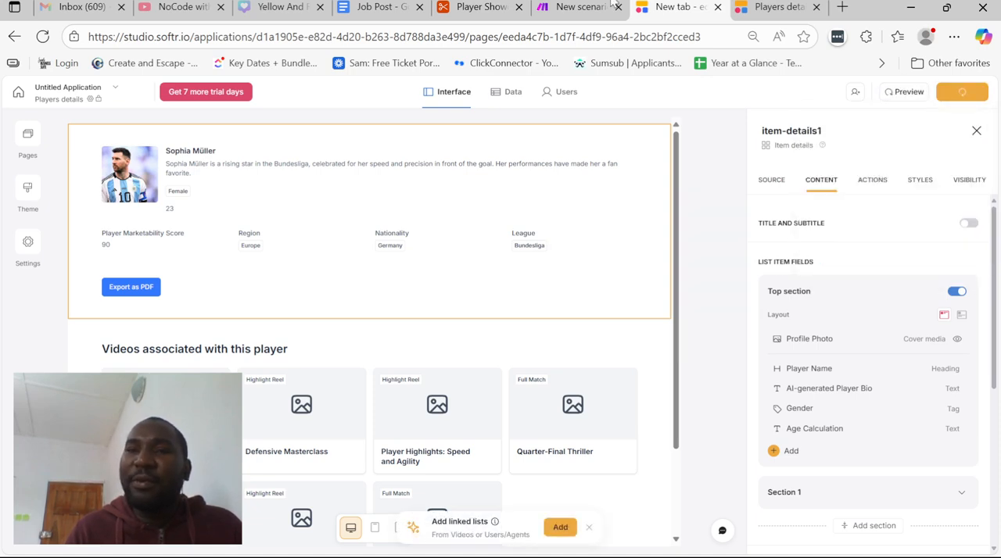
# Switch to the Job Post document and mark the branded player CV generator requirement with "- DONE"
pyautogui.click(579, 7)
pyautogui.click(470, 7)
pyautogui.click(423, 7)
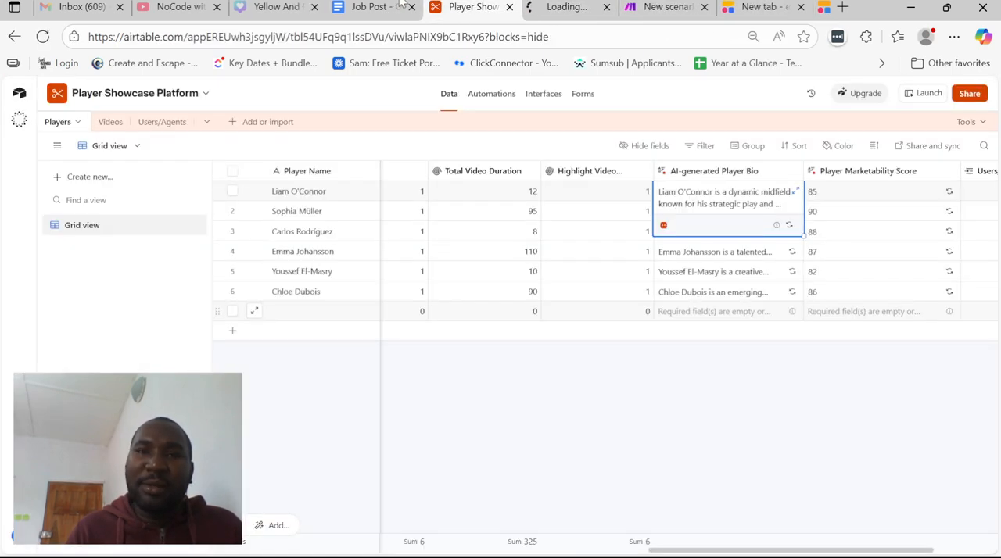
pyautogui.click(365, 6)
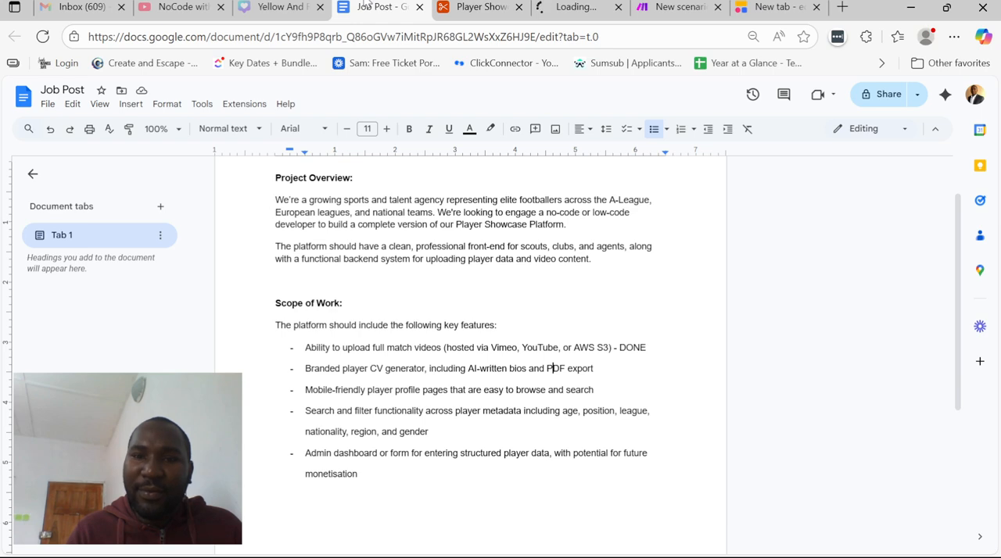
pyautogui.write('- DONE')
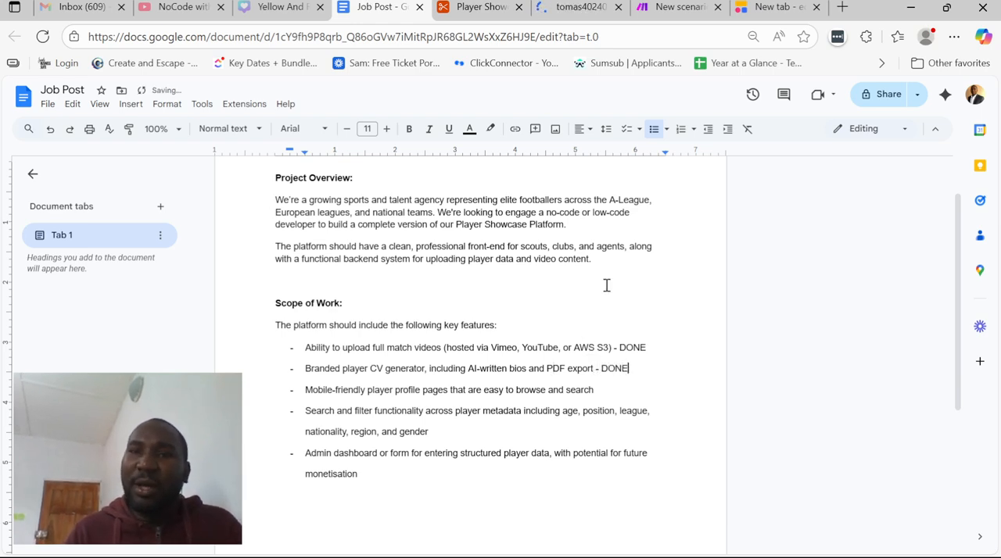
# Switch to the Players details preview, export the page as PDF, and examine the player information and video section in the print preview
pyautogui.click(583, 6)
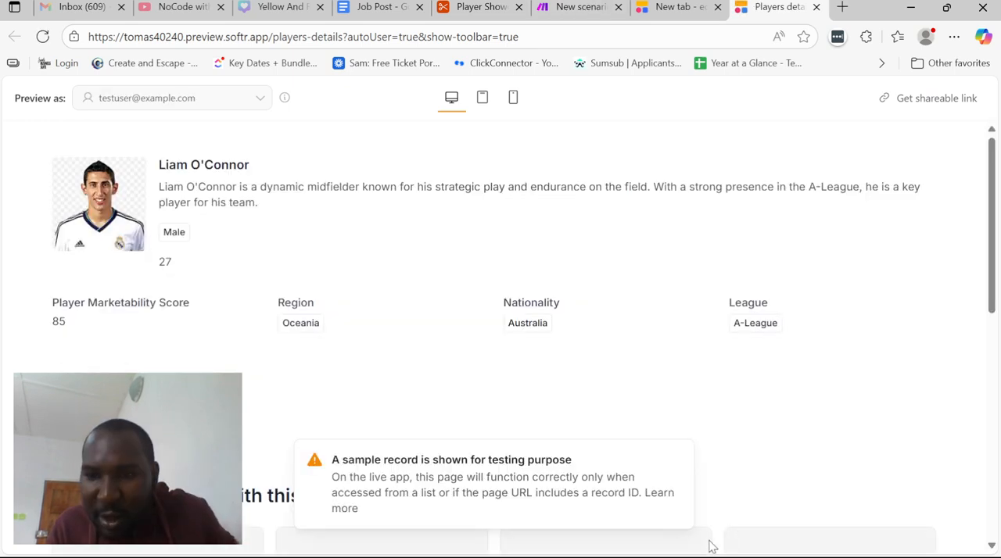
pyautogui.click(95, 395)
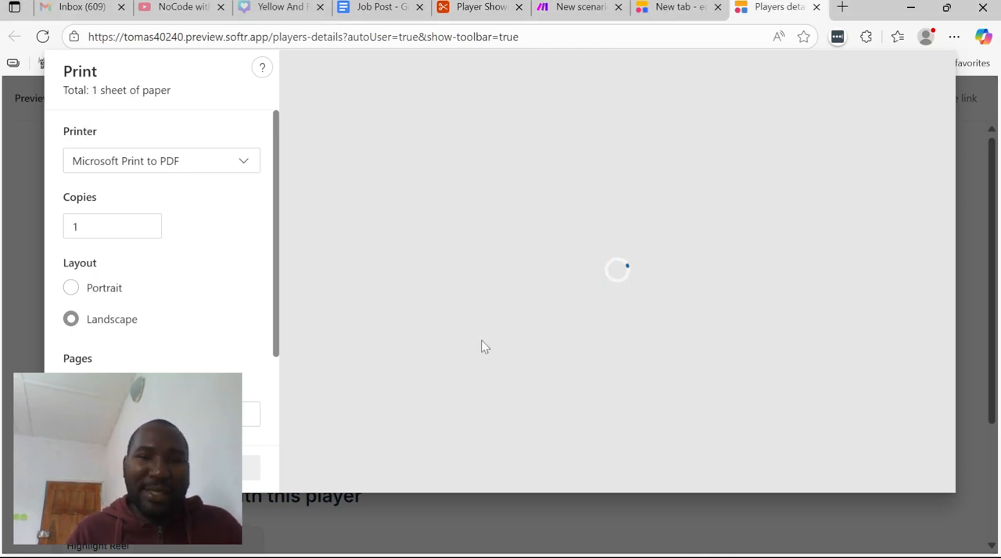
pyautogui.scroll(-3, 250, 282)
pyautogui.scroll(3, 250, 281)
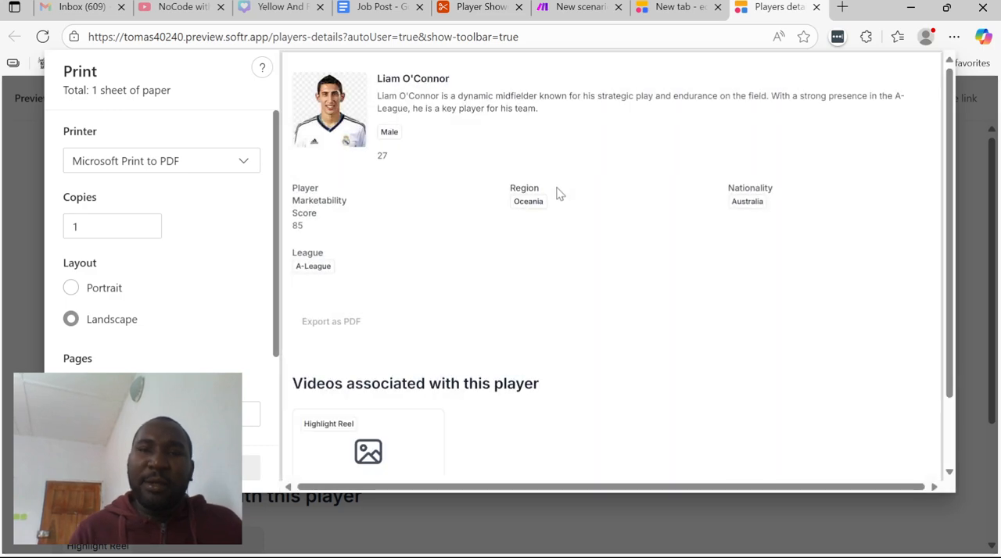
pyautogui.scroll(-2, 582, 225)
pyautogui.scroll(2, 581, 225)
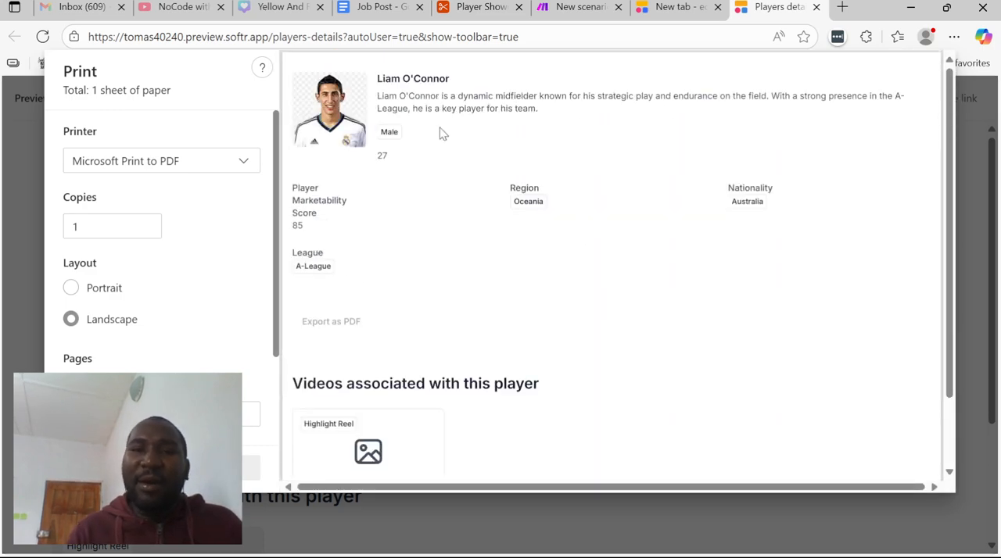
pyautogui.moveTo(399, 88); pyautogui.dragTo(553, 337)
pyautogui.scroll(-2, 535, 309)
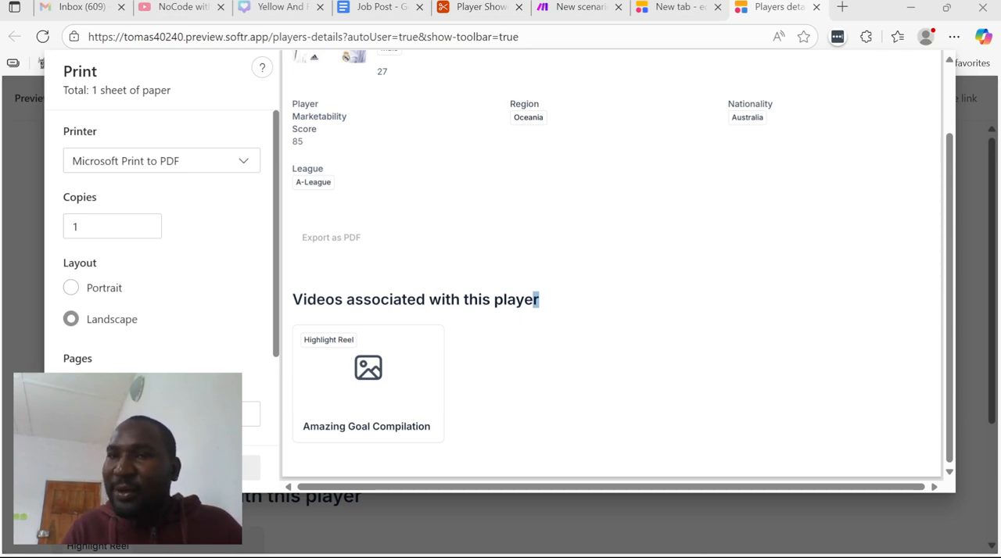
pyautogui.scroll(2, 636, 272)
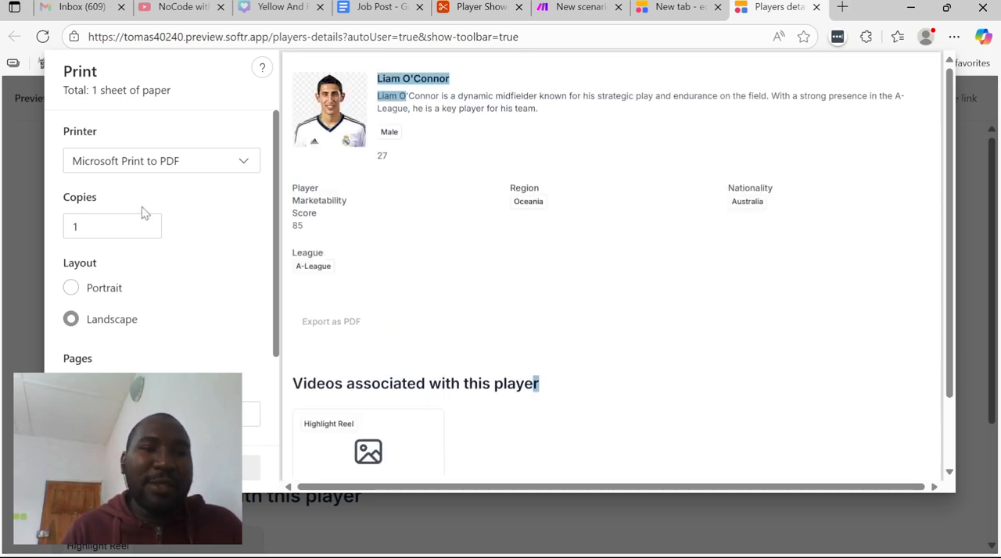
# Choose Save as PDF as the printer and leave the print dialog
pyautogui.click(170, 160)
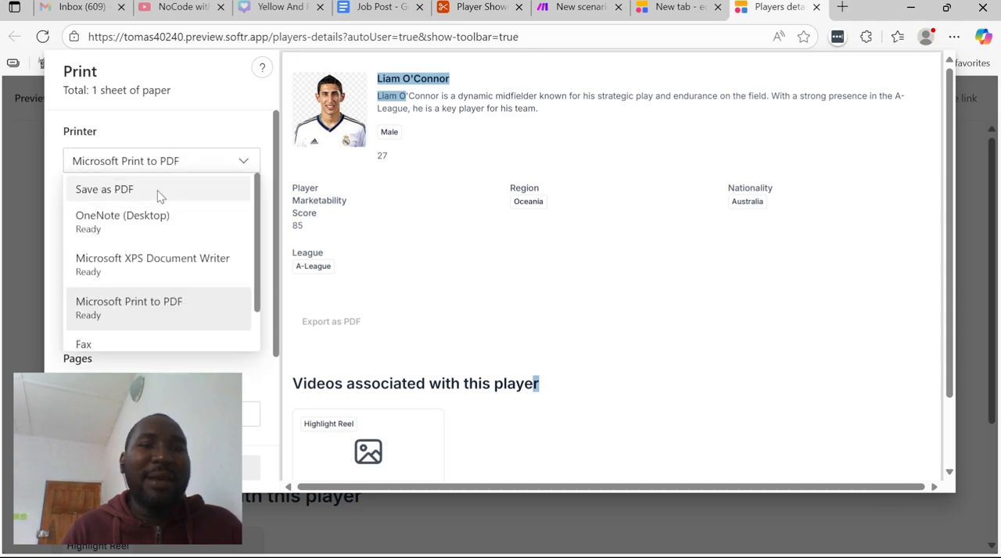
pyautogui.click(159, 192)
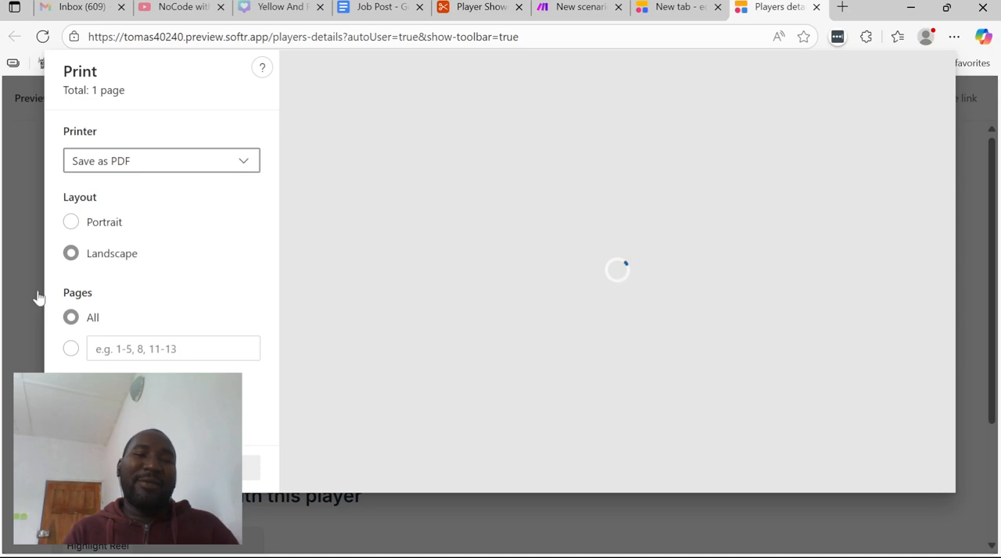
pyautogui.click(251, 473)
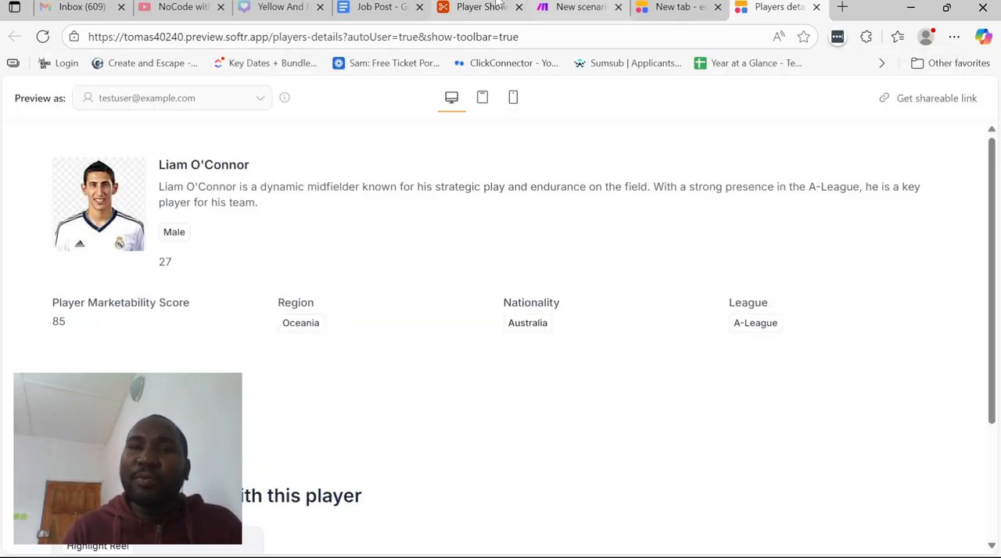
# Return to the Job Post document and review the requirement for mobile-friendly player profile pages
pyautogui.click(426, 5)
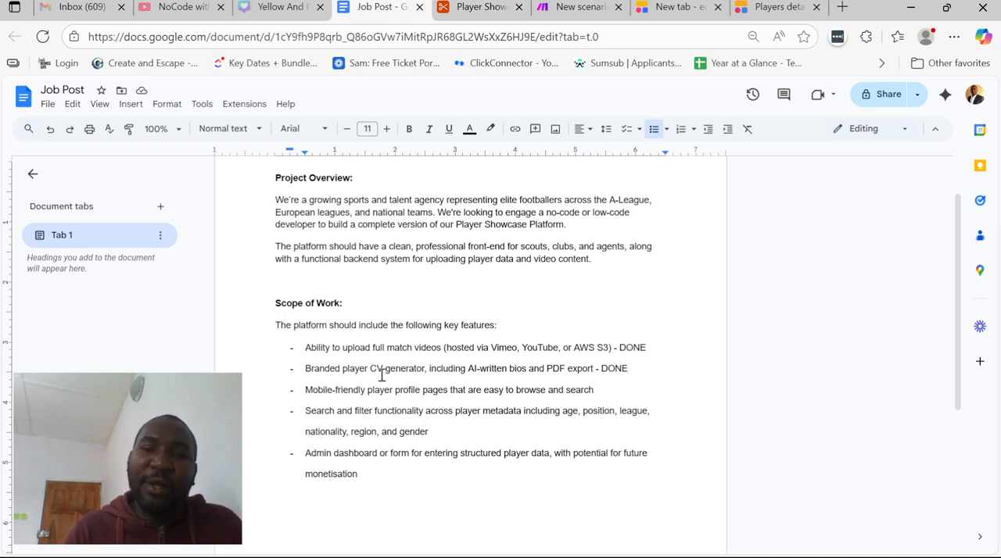
pyautogui.moveTo(346, 392); pyautogui.dragTo(524, 397)
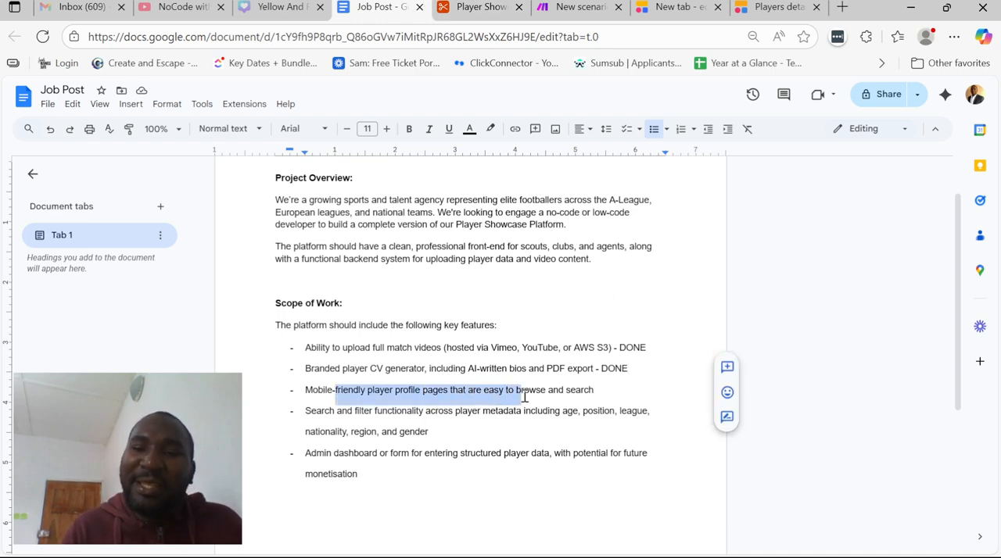
pyautogui.click(549, 394)
# Switch to the Softr editor, open the All Players page, and delete the Add record topbar button from the players grid
pyautogui.click(658, 7)
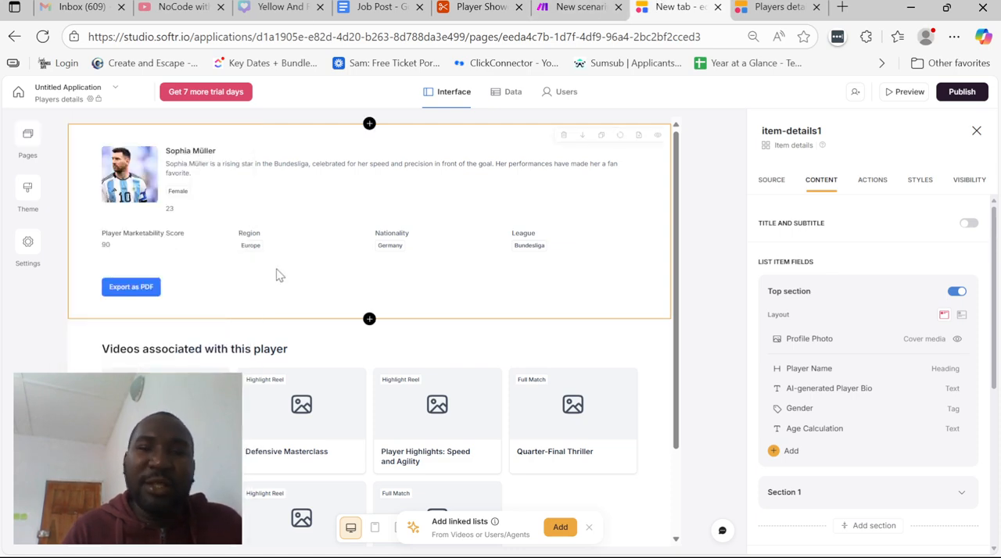
pyautogui.click(157, 197)
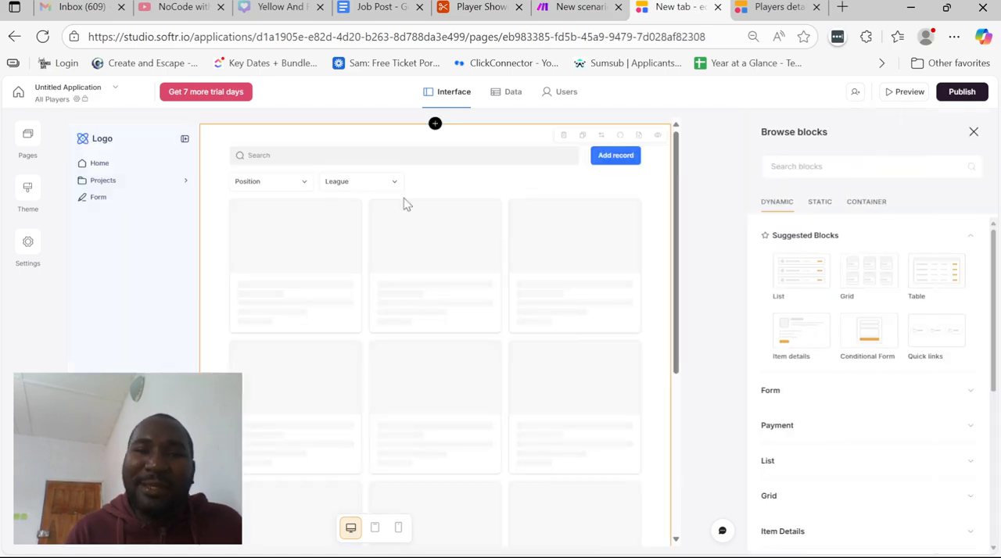
pyautogui.click(404, 198)
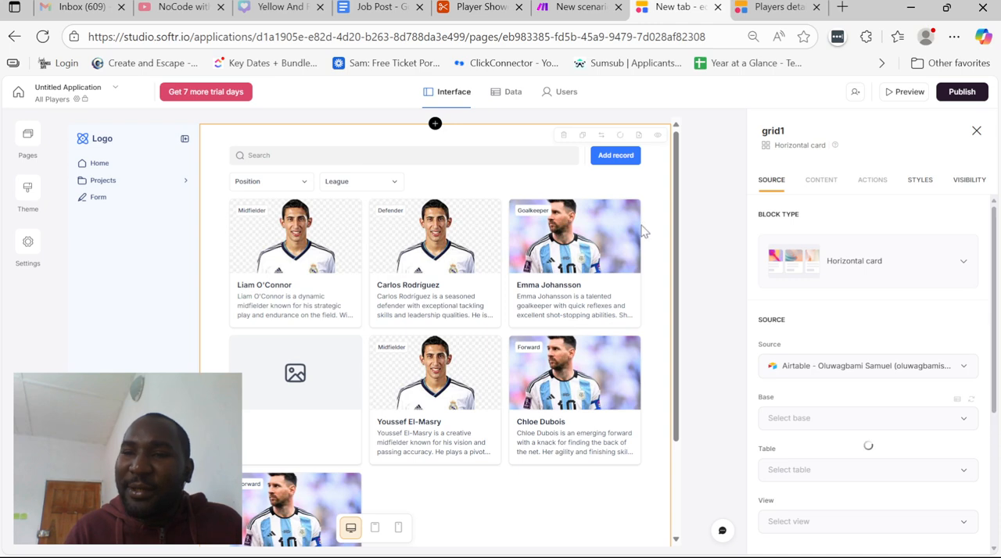
pyautogui.click(872, 180)
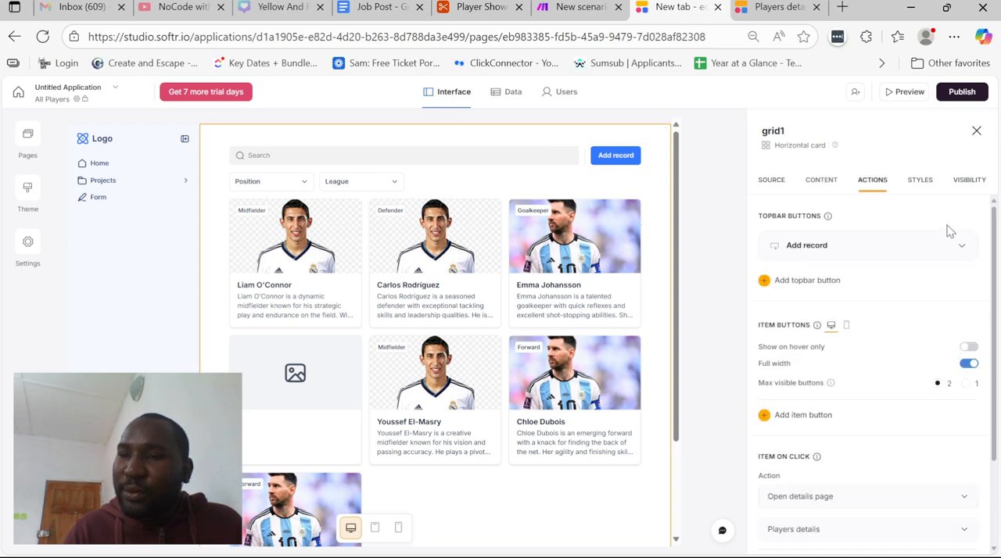
pyautogui.click(926, 245)
pyautogui.click(901, 294)
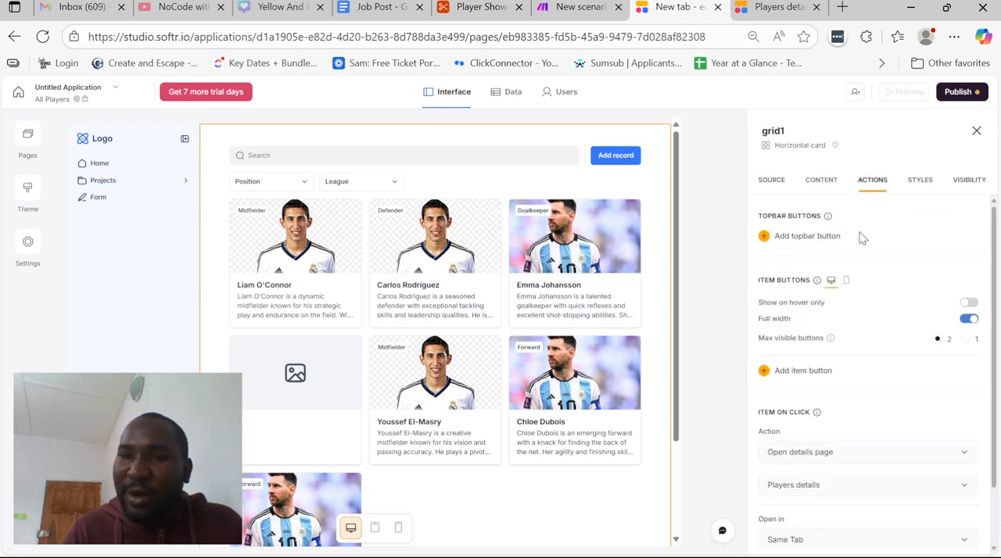
# Extend the players grid's search bar to also search by AI-generated Player Bio, Nationality, League and Position
pyautogui.click(821, 182)
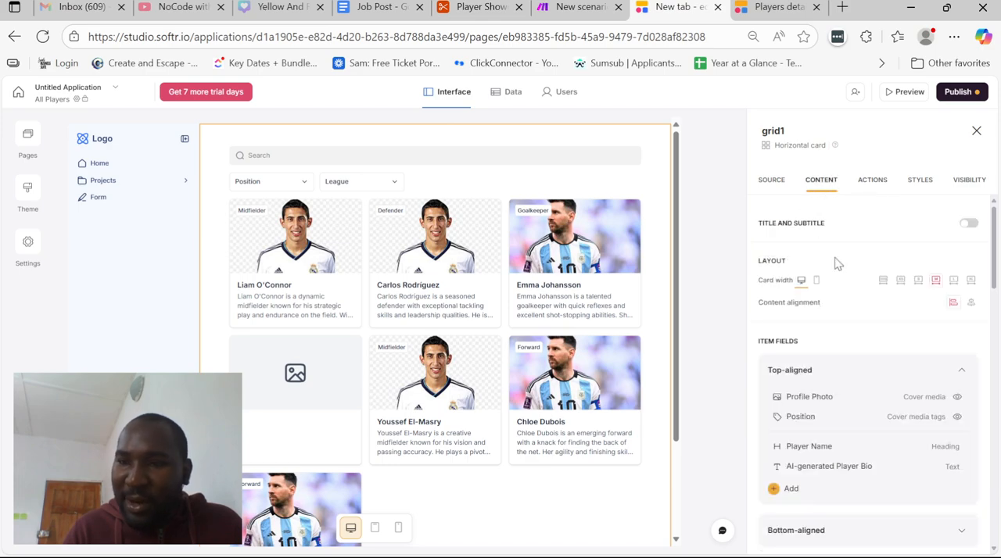
pyautogui.scroll(-2, 836, 316)
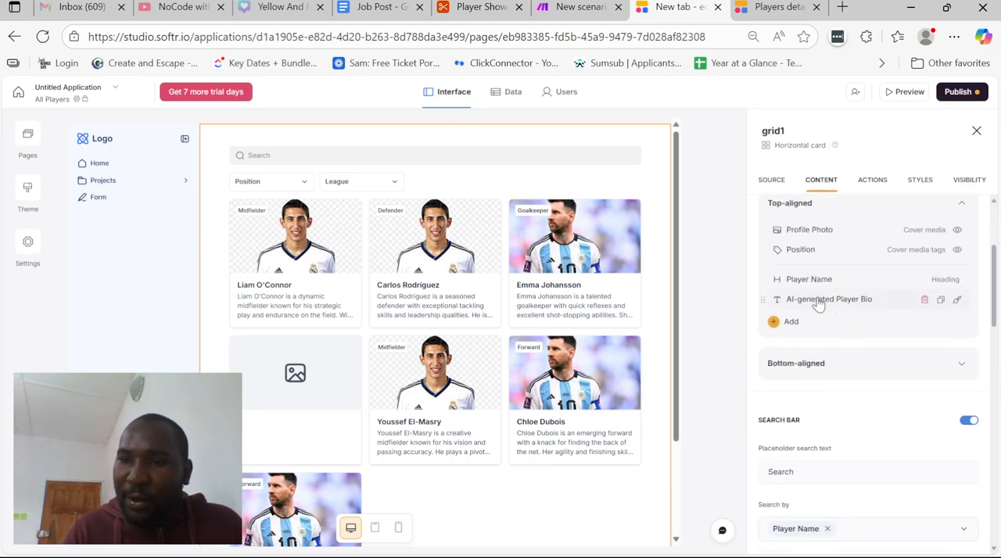
pyautogui.scroll(-2, 826, 312)
pyautogui.click(858, 358)
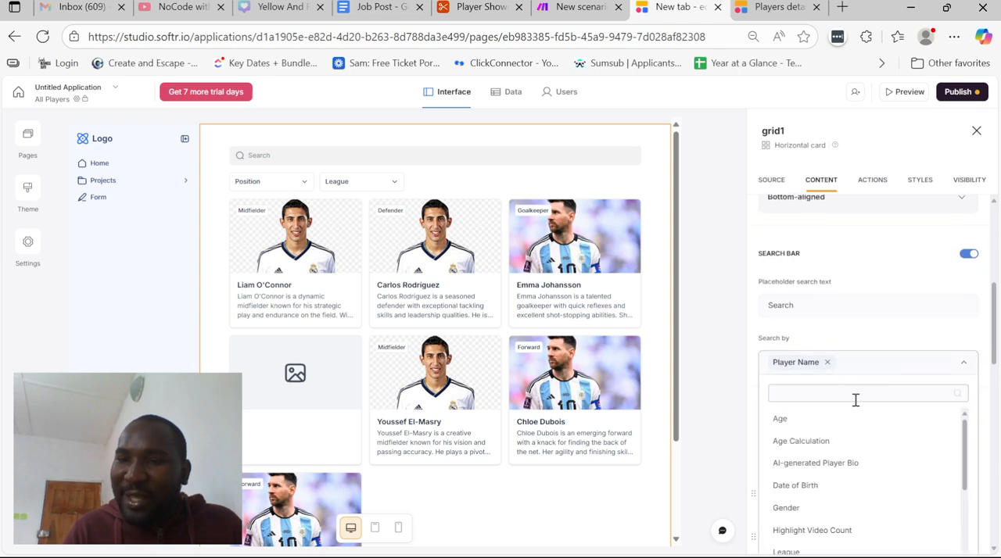
pyautogui.scroll(-1, 862, 415)
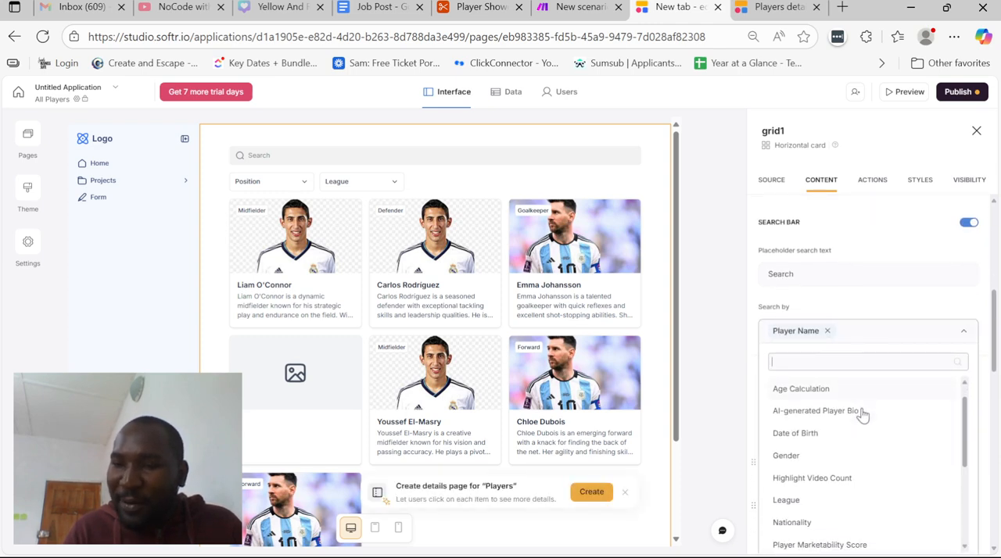
pyautogui.click(860, 413)
pyautogui.scroll(-1, 849, 451)
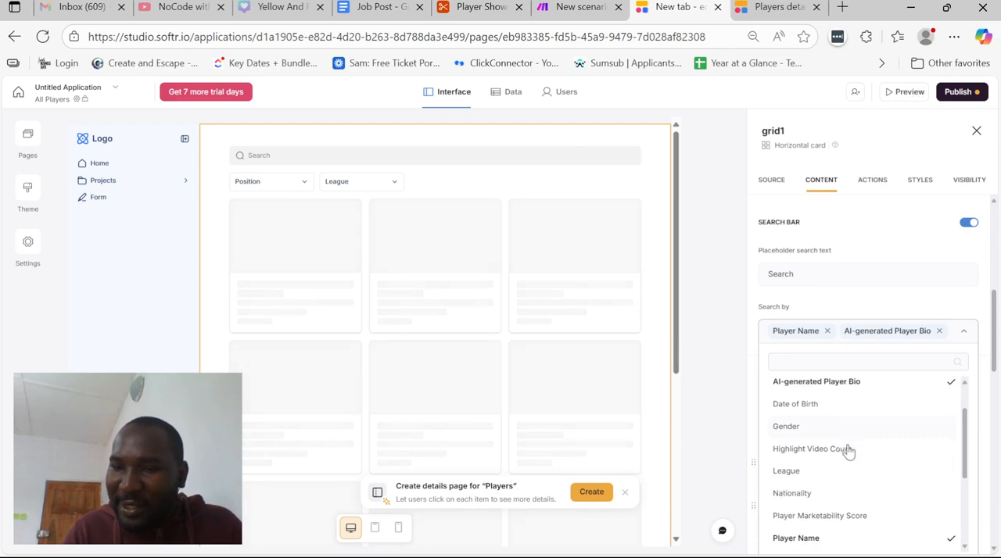
pyautogui.click(837, 493)
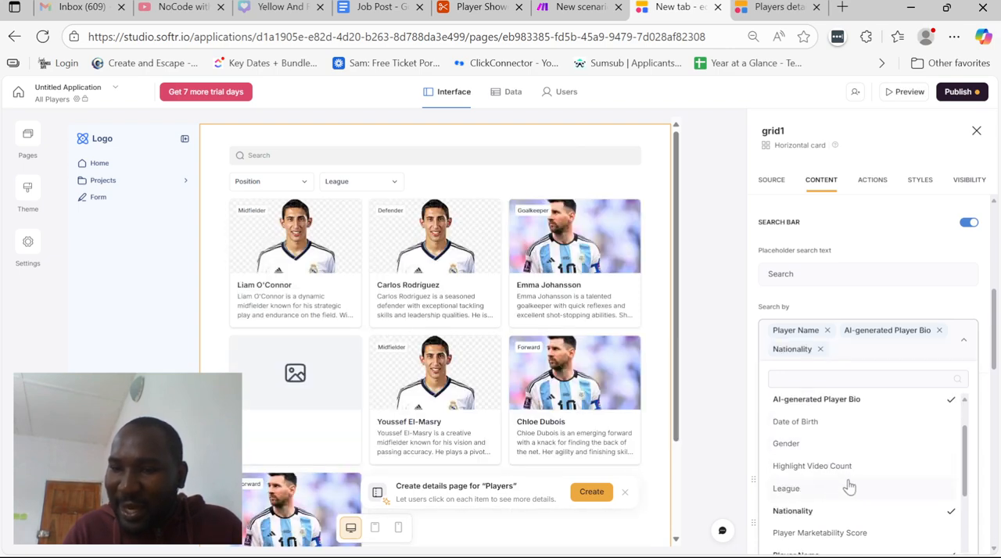
pyautogui.scroll(-1, 835, 467)
pyautogui.click(833, 461)
pyautogui.scroll(-3, 834, 463)
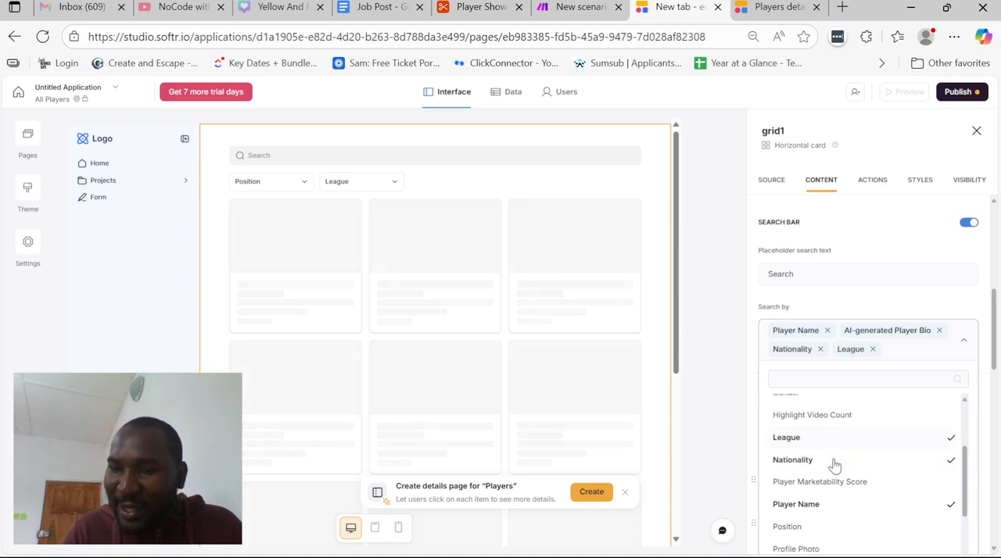
pyautogui.click(826, 430)
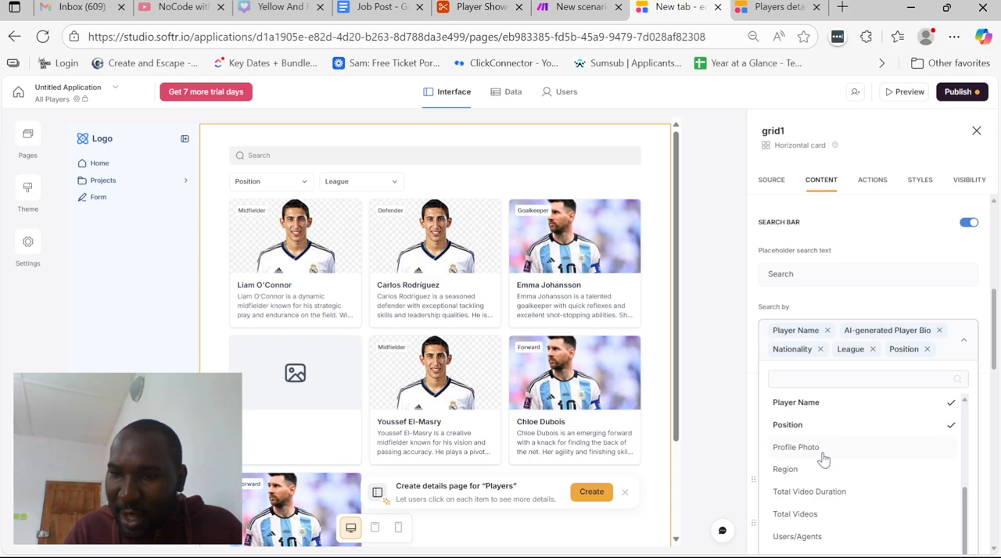
pyautogui.scroll(-1, 823, 460)
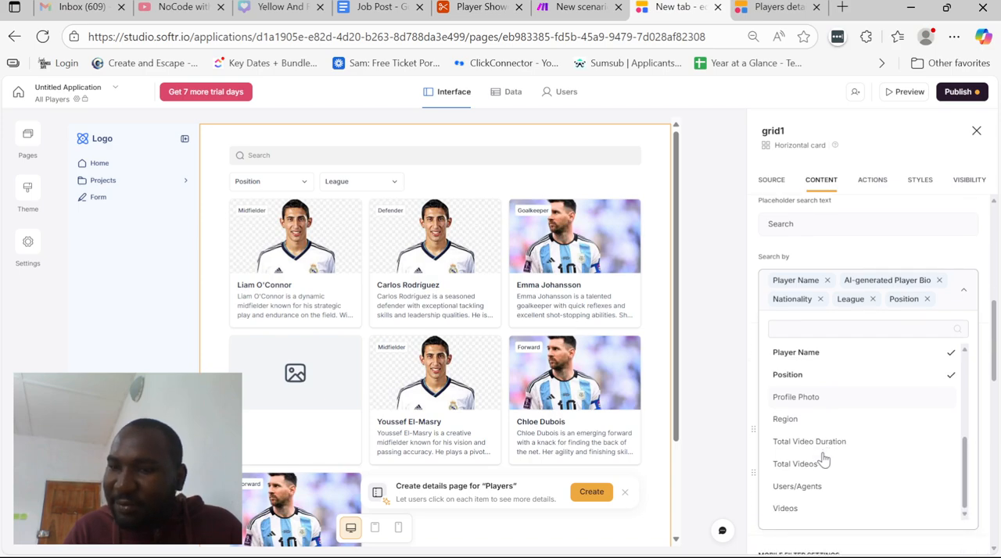
pyautogui.click(845, 264)
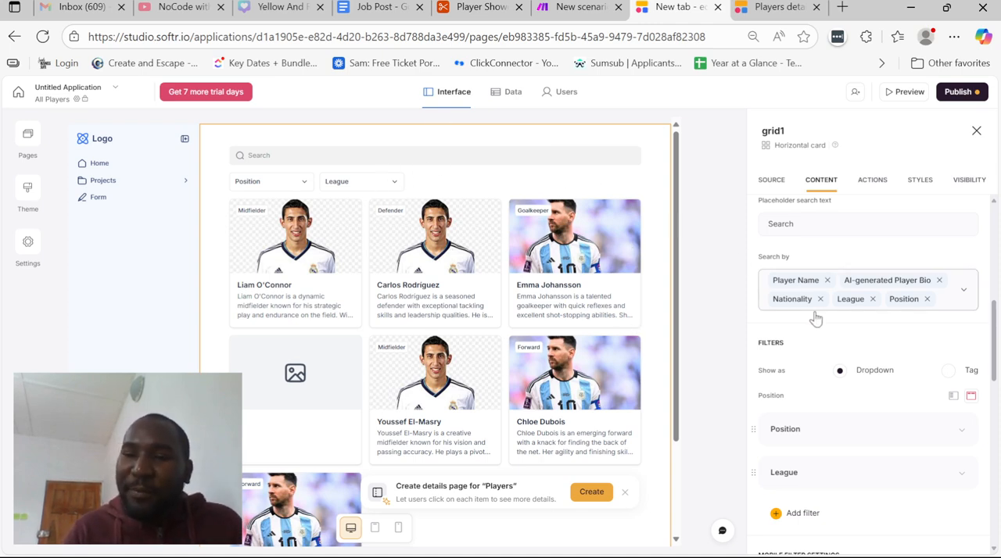
# Check the players grid's existing Position and League filters and add a third filter
pyautogui.scroll(-3, 816, 318)
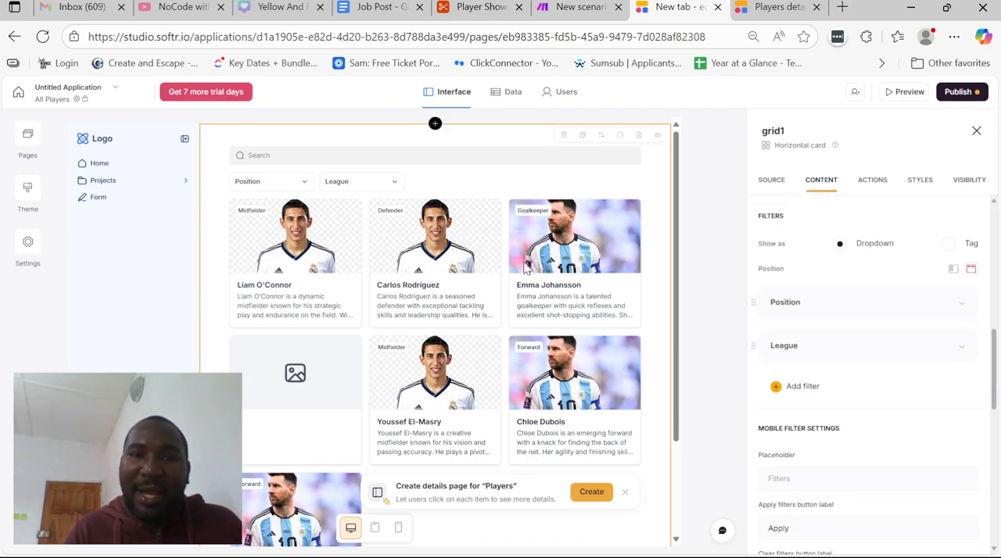
pyautogui.click(844, 309)
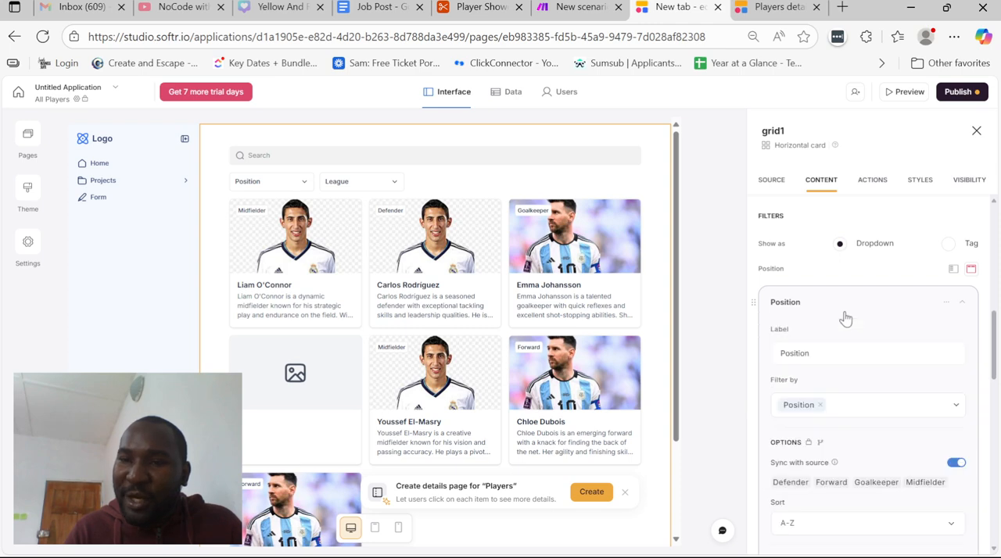
pyautogui.click(844, 308)
pyautogui.click(858, 354)
pyautogui.click(855, 353)
pyautogui.click(790, 386)
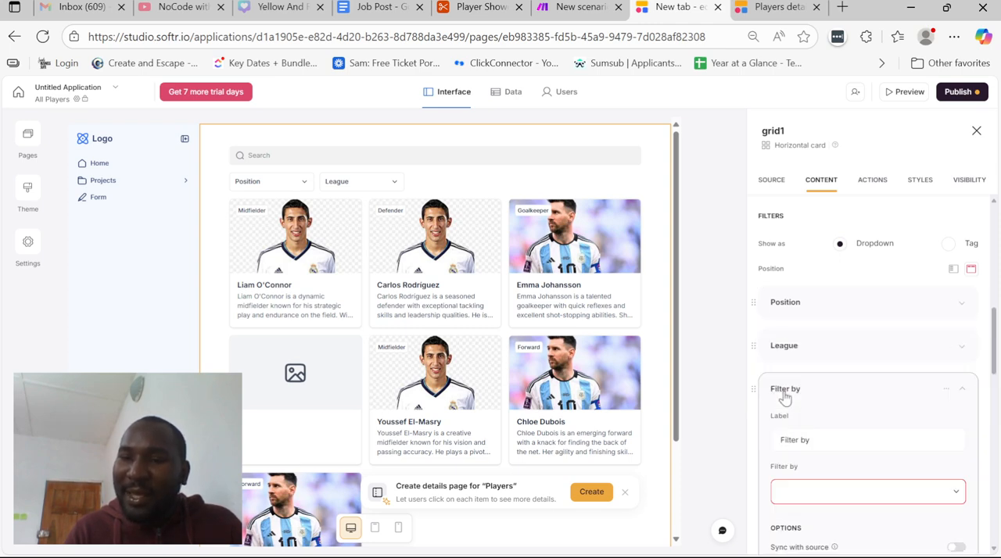
# Try Player Marketability Score as the new filter's field, and remove it from the filter
pyautogui.scroll(-3, 842, 399)
pyautogui.click(839, 360)
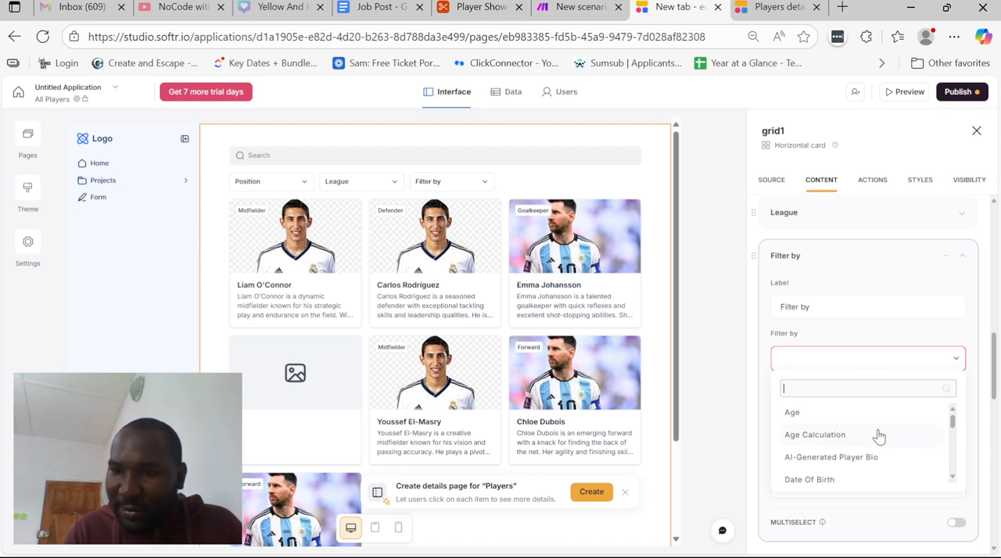
pyautogui.scroll(-3, 879, 437)
pyautogui.scroll(-2, 879, 436)
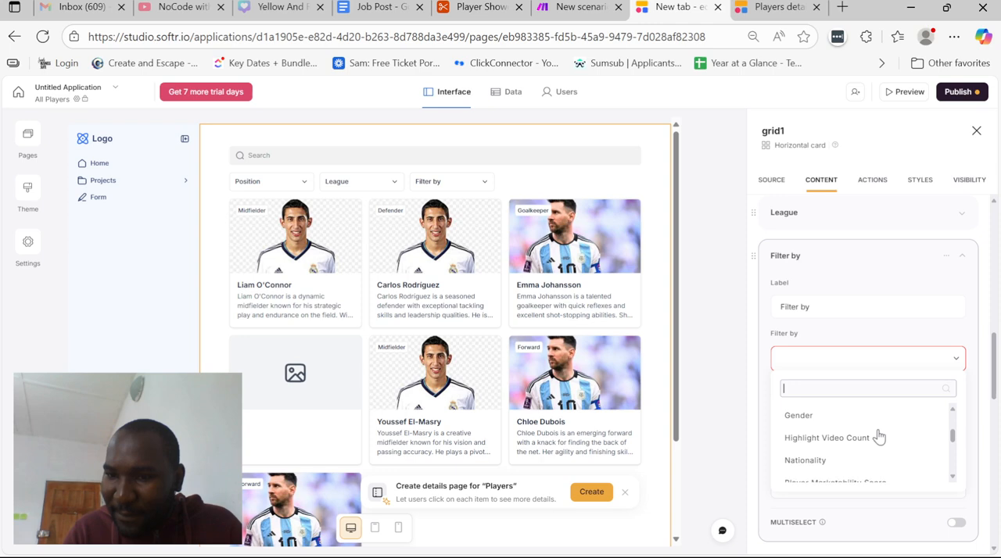
pyautogui.scroll(-4, 878, 436)
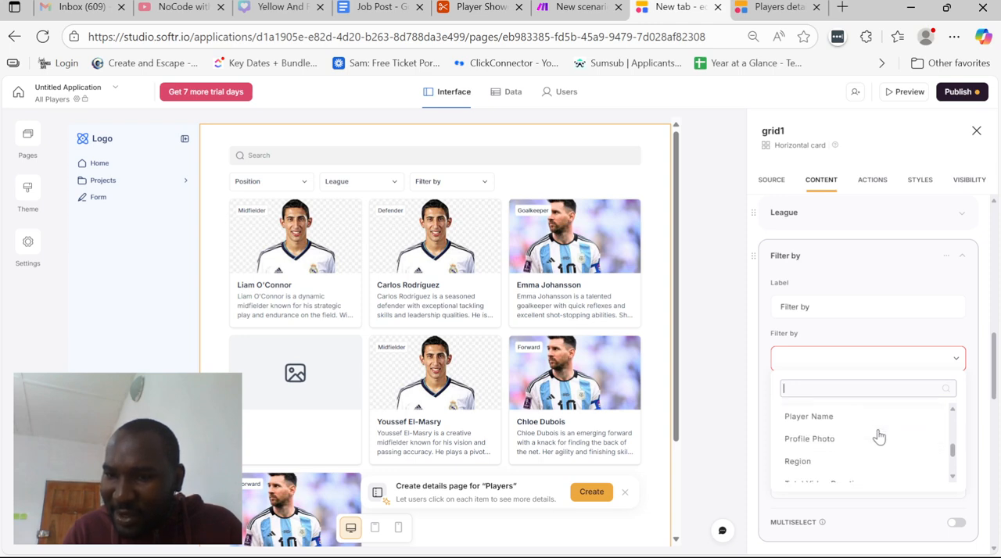
pyautogui.scroll(8, 879, 437)
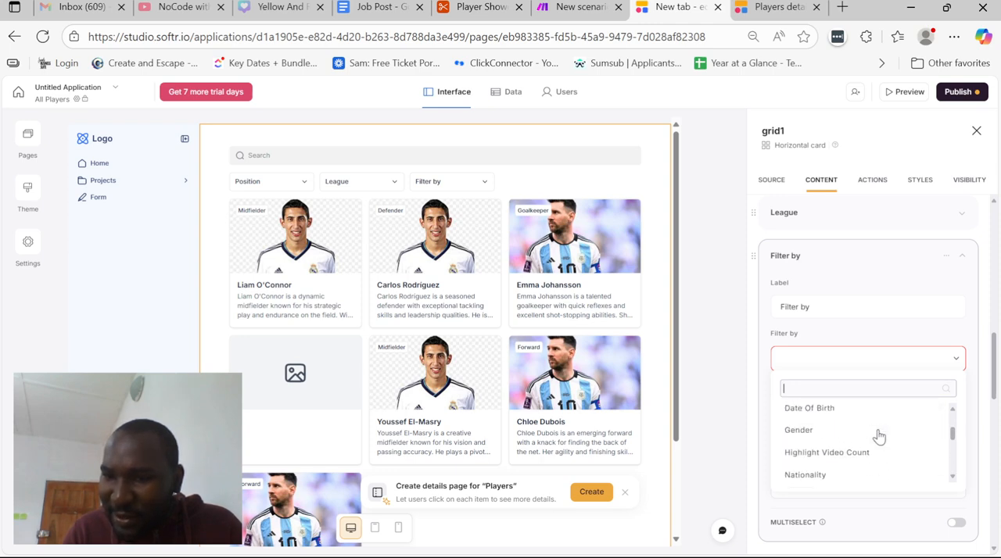
pyautogui.scroll(-3, 879, 436)
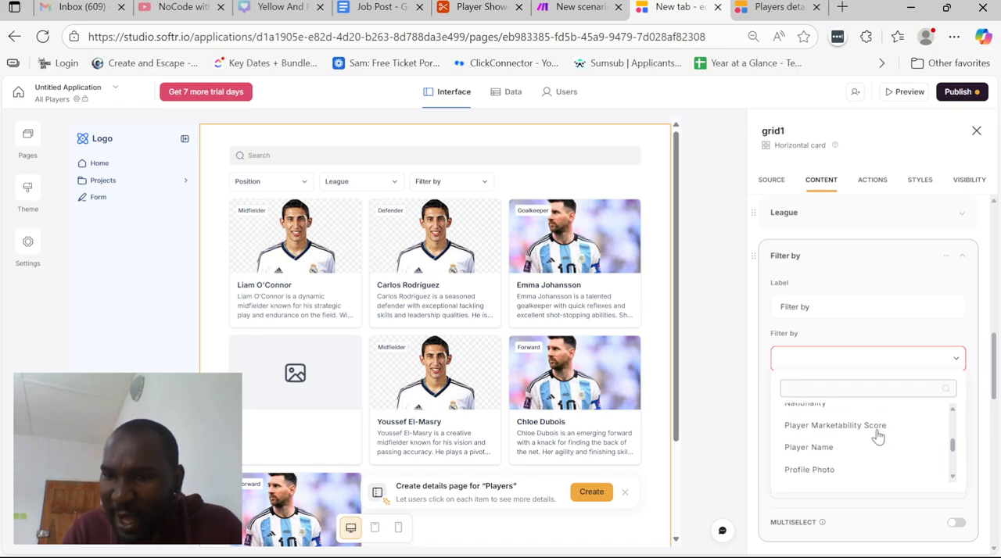
pyautogui.click(878, 431)
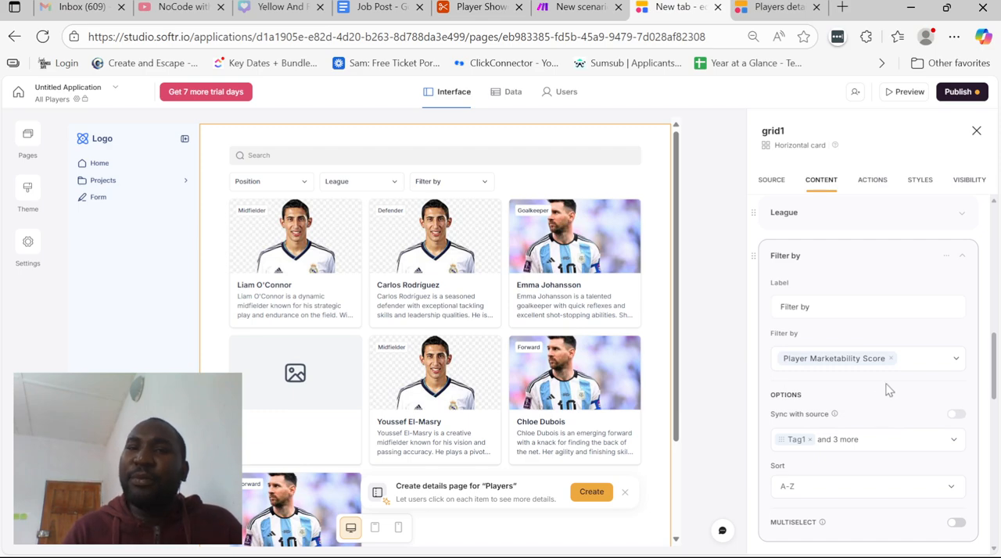
pyautogui.click(904, 361)
pyautogui.click(890, 359)
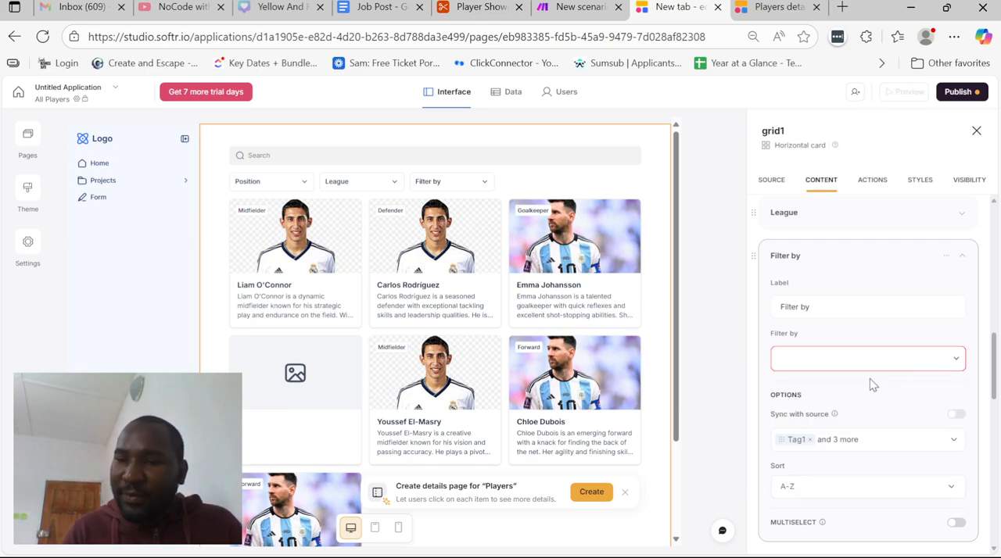
# Set the new filter to filter by Nationality and enable multiselect for it
pyautogui.click(868, 369)
pyautogui.scroll(-2, 864, 426)
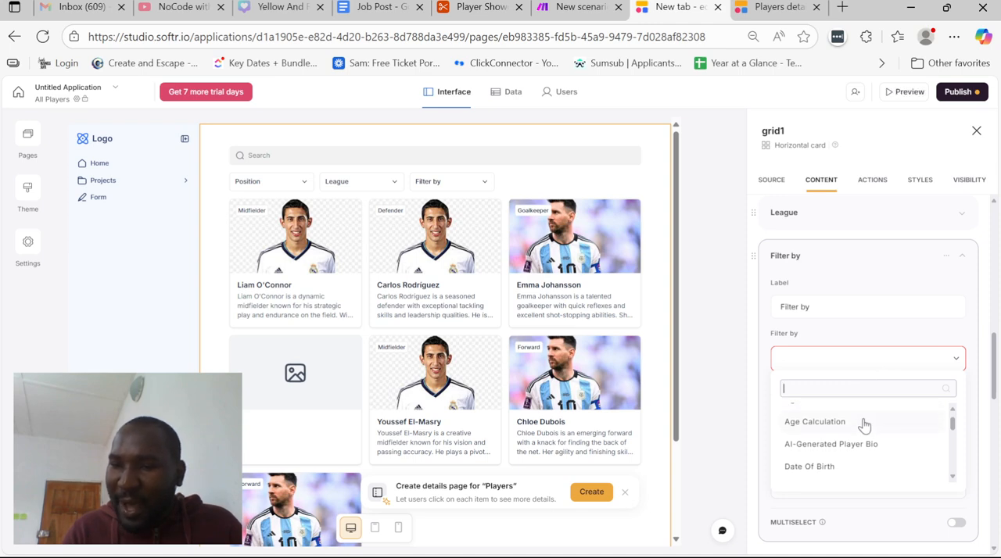
pyautogui.scroll(-3, 864, 426)
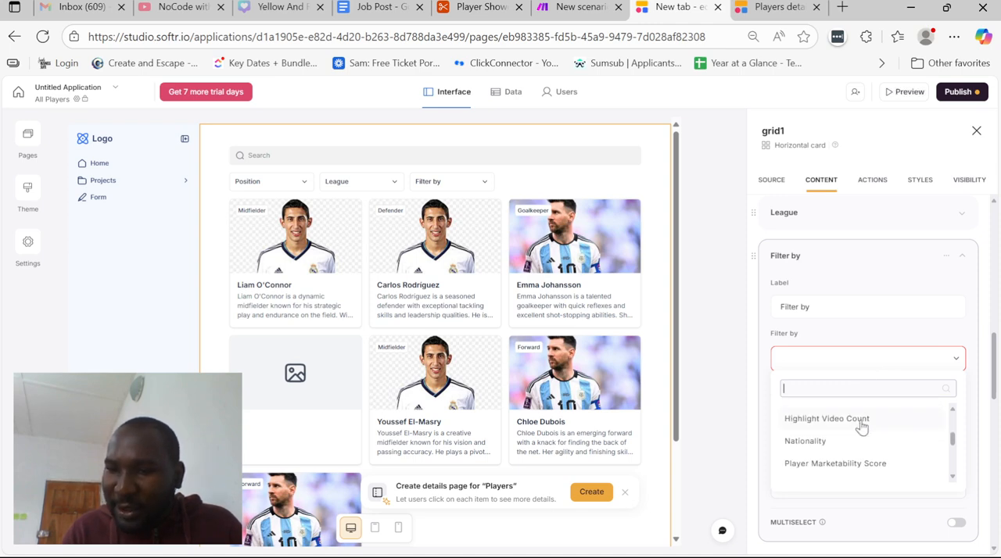
pyautogui.click(847, 444)
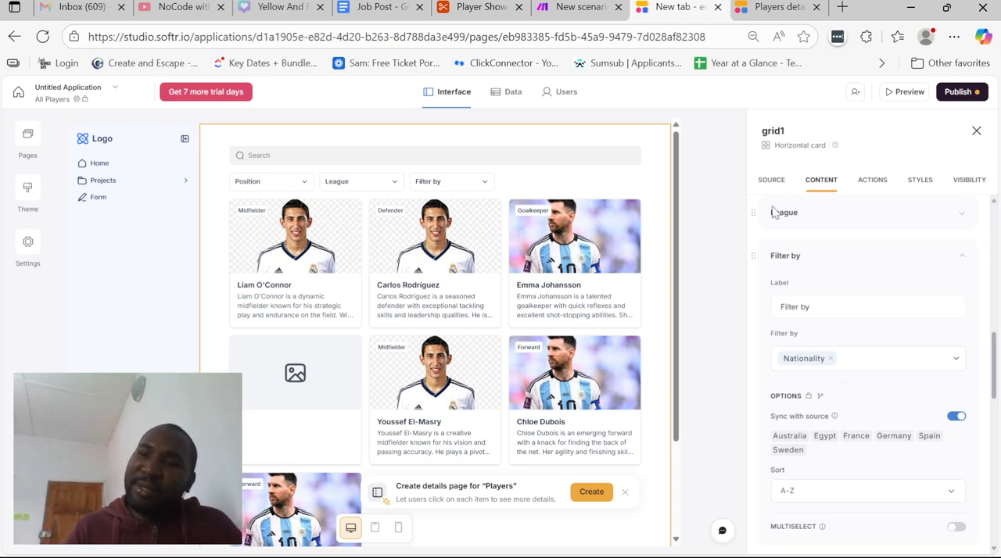
pyautogui.scroll(-2, 864, 328)
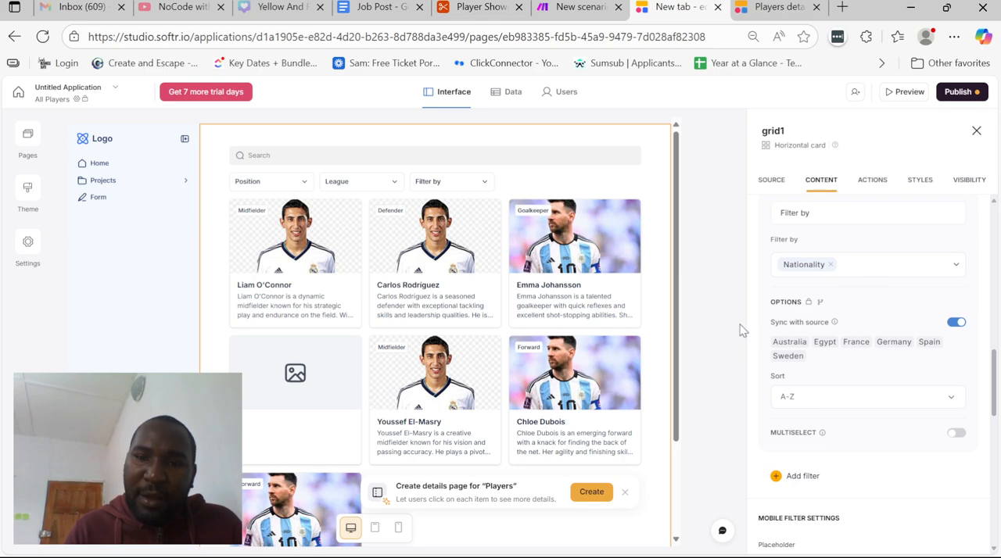
pyautogui.scroll(-1, 790, 332)
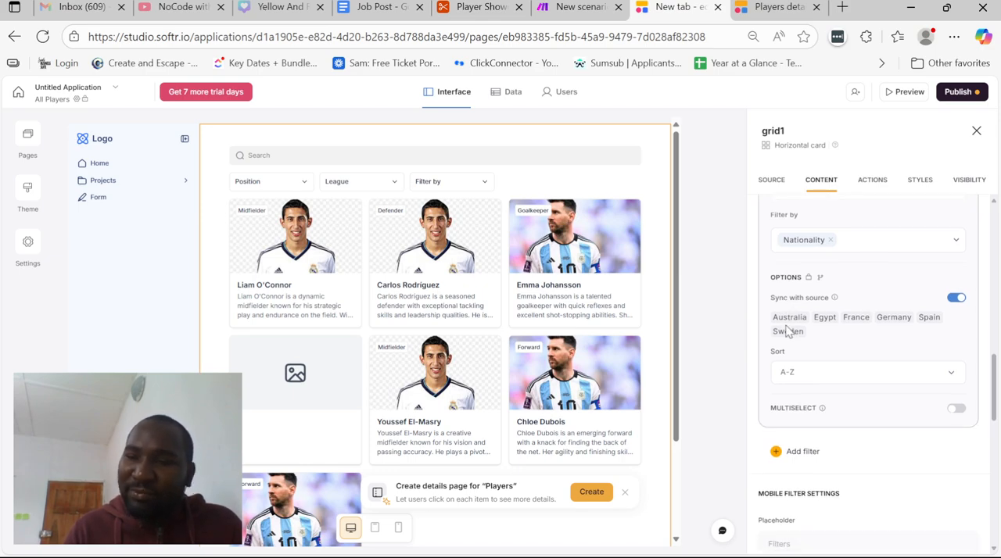
pyautogui.click(954, 407)
pyautogui.scroll(2, 786, 317)
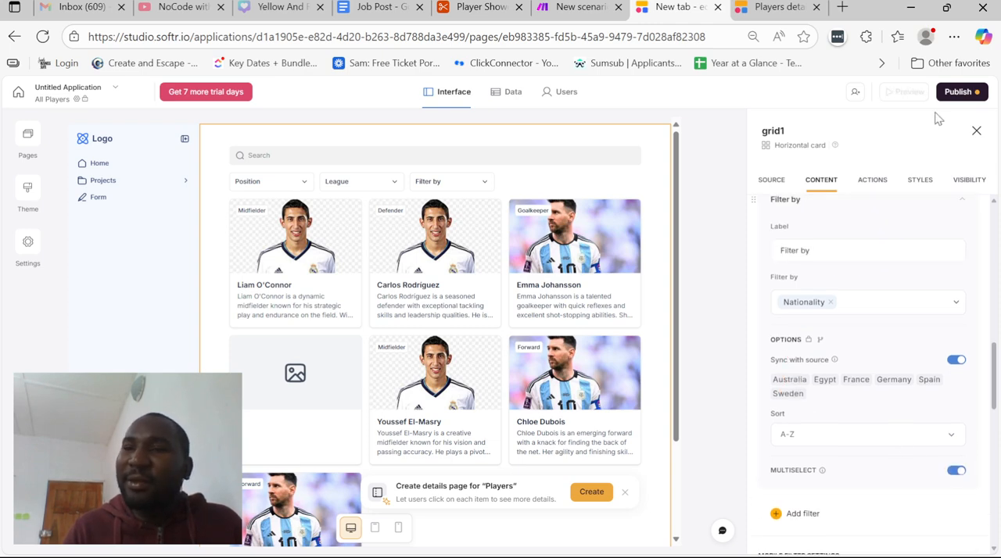
# Publish the application with the updated search and filter settings on the All Players page
pyautogui.click(955, 93)
pyautogui.click(910, 270)
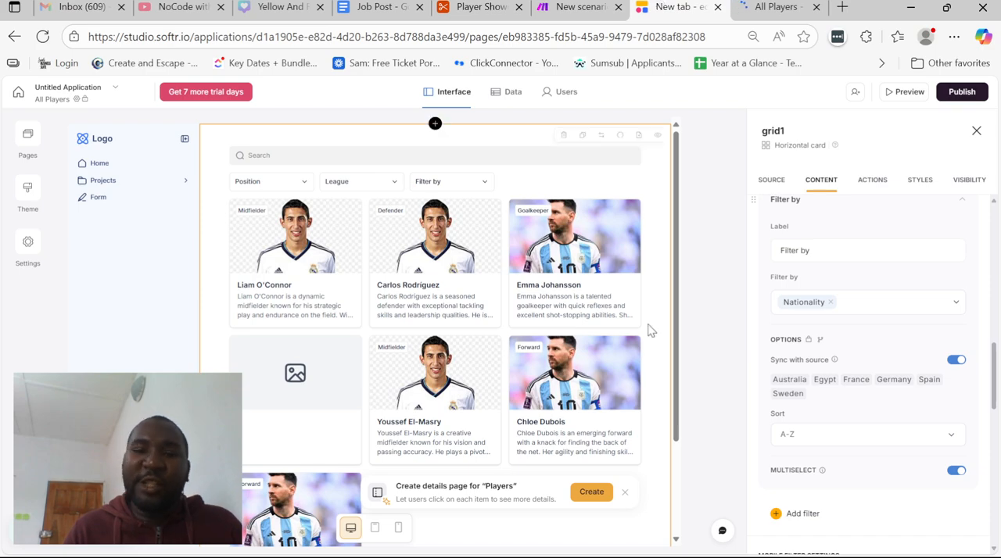
pyautogui.scroll(-1, 651, 331)
pyautogui.scroll(1, 652, 331)
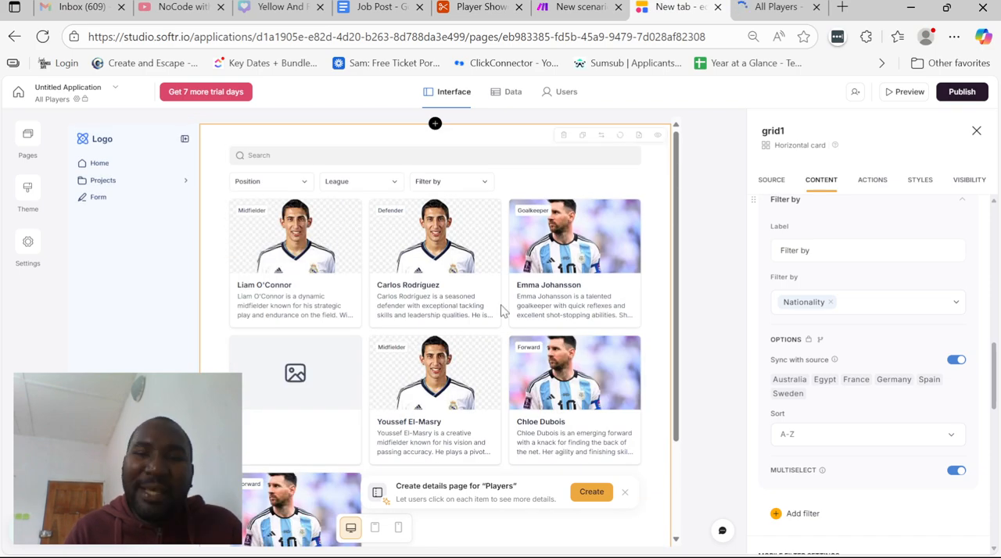
# Switch to the Job Post document and review the requirement that player profile pages be easy to browse and search
pyautogui.click(372, 6)
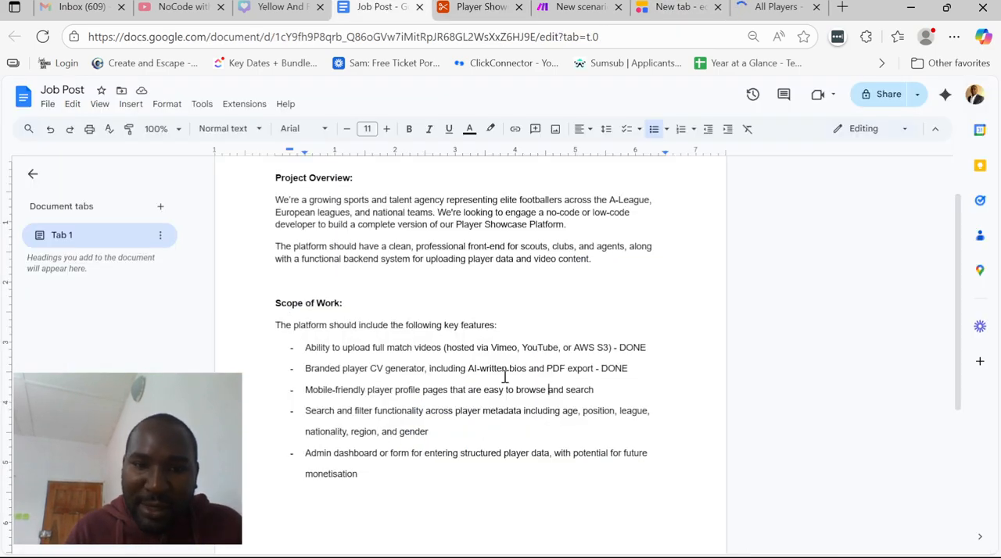
pyautogui.moveTo(320, 396); pyautogui.dragTo(556, 396)
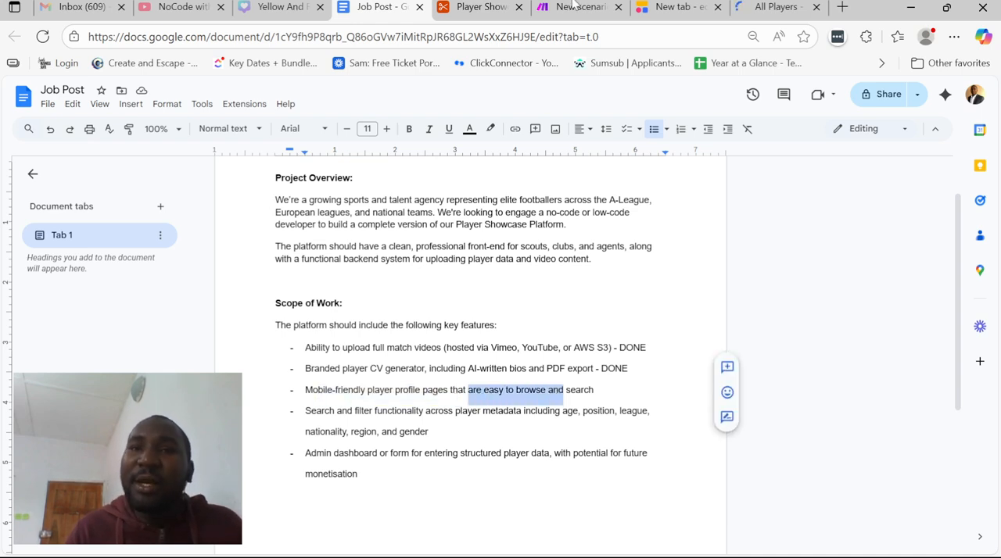
pyautogui.click(509, 7)
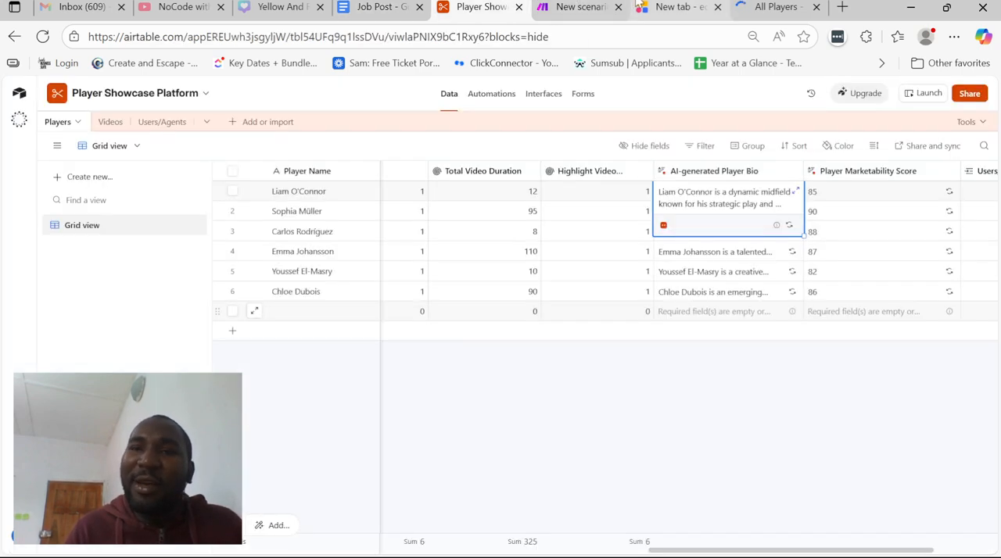
# Return to the Softr editor and inspect the whole All Players page in the mobile layout
pyautogui.click(674, 7)
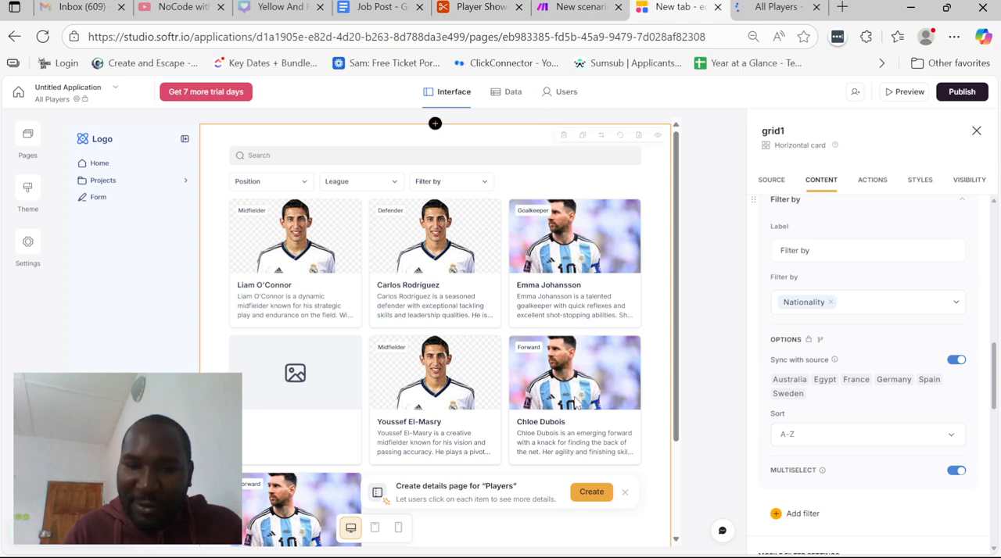
pyautogui.click(395, 529)
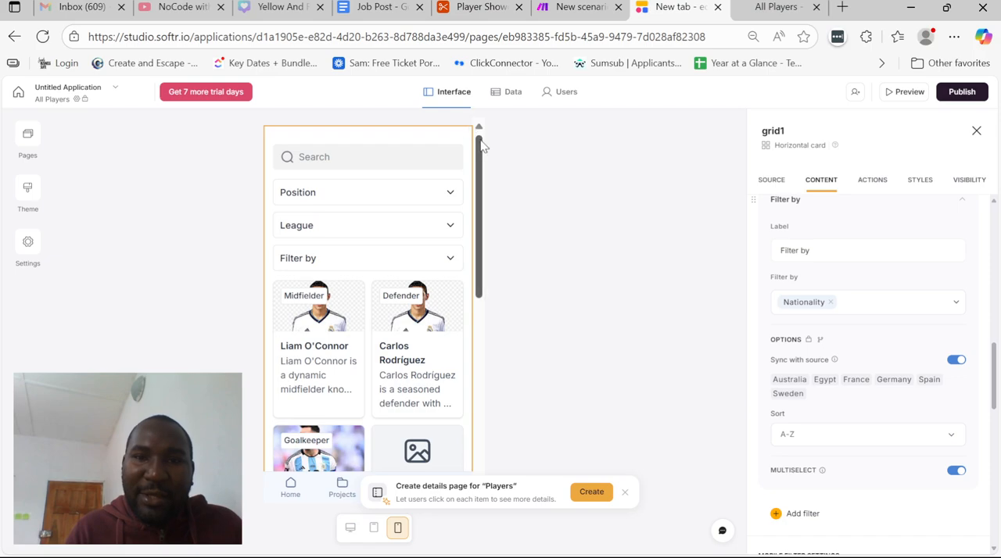
pyautogui.moveTo(481, 146); pyautogui.dragTo(475, 399)
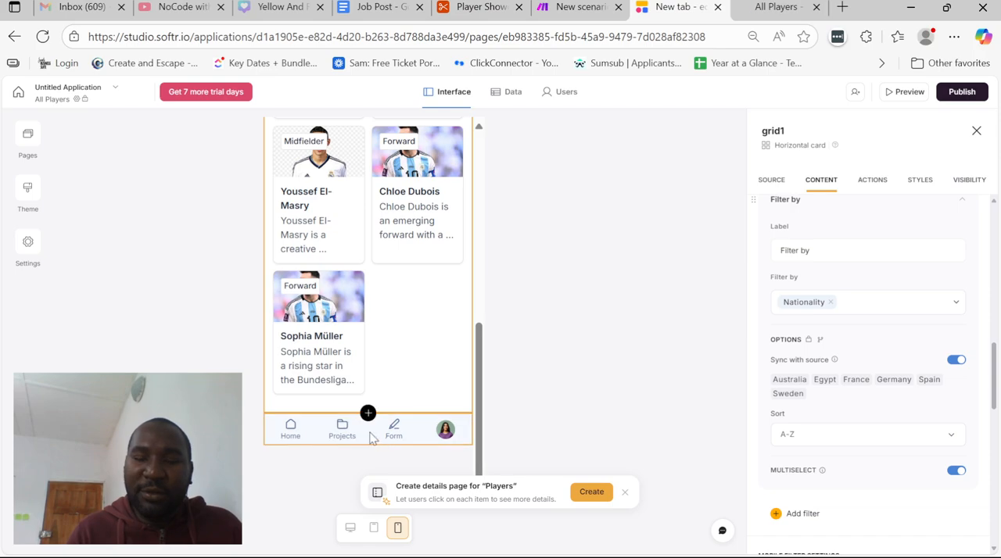
pyautogui.moveTo(480, 410); pyautogui.dragTo(477, 219)
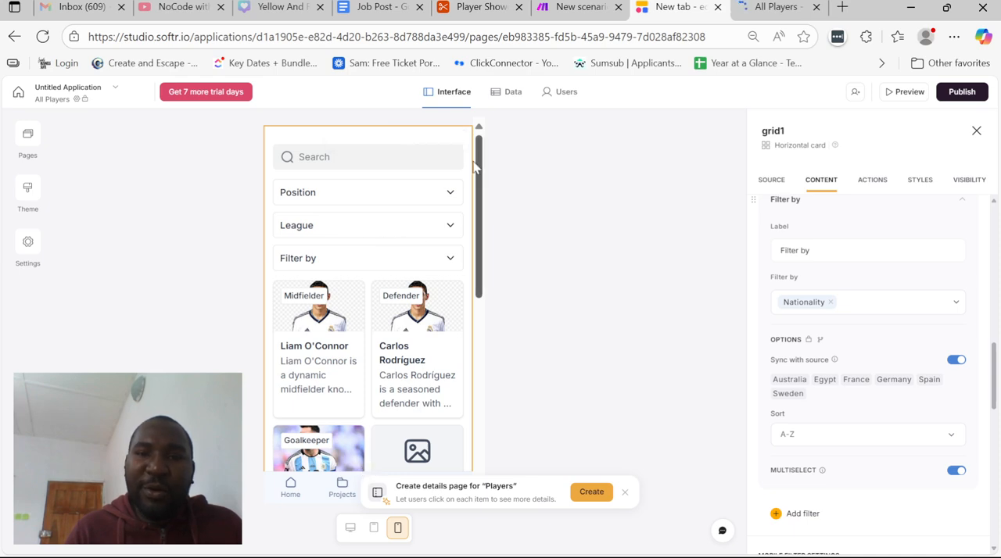
pyautogui.scroll(2, 838, 292)
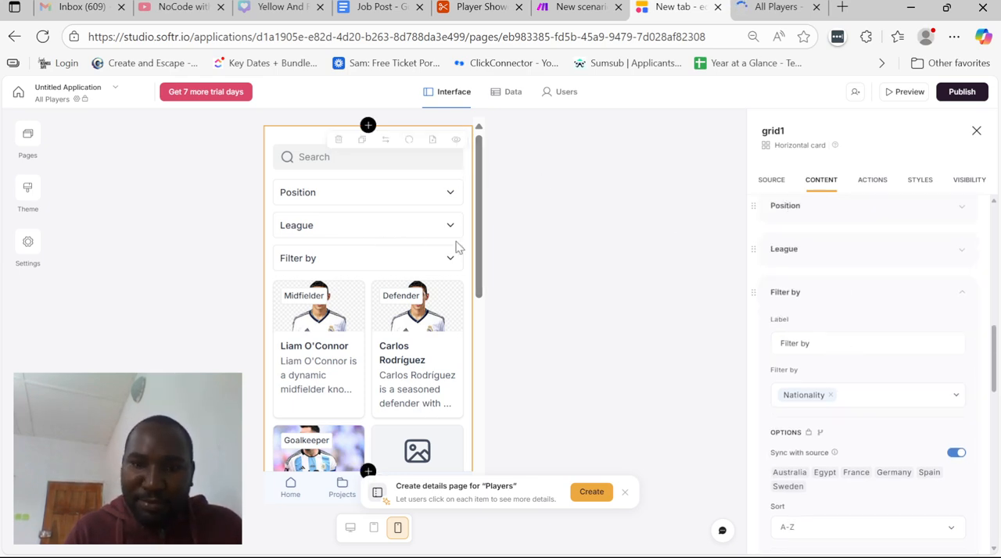
# Restore the desktop layout and place the players grid's filters in a column beside the player cards
pyautogui.click(351, 528)
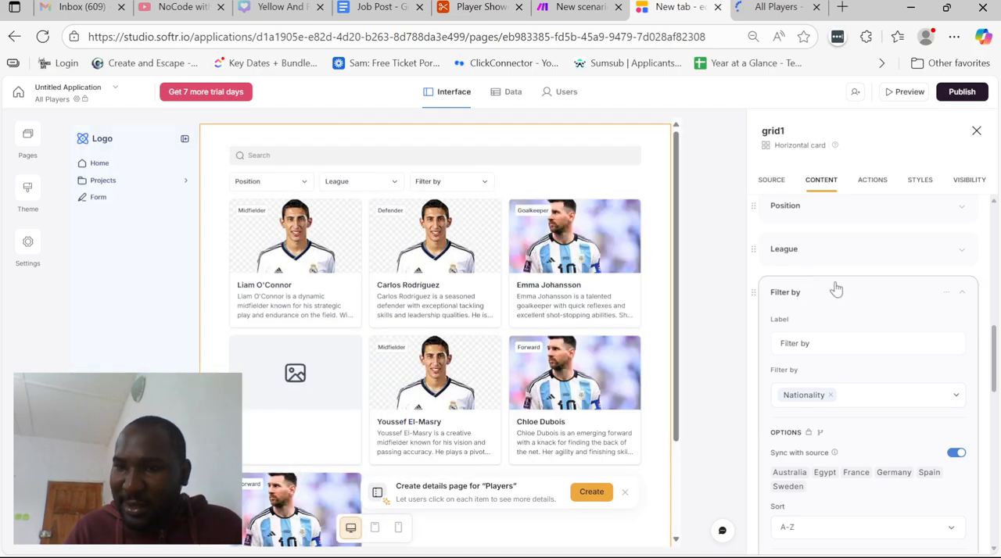
pyautogui.scroll(2, 835, 289)
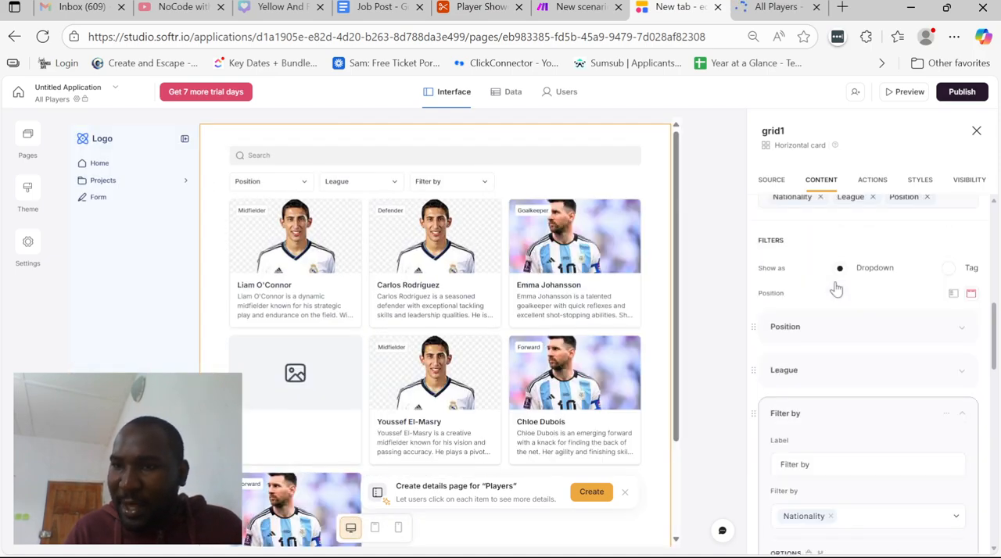
pyautogui.click(954, 296)
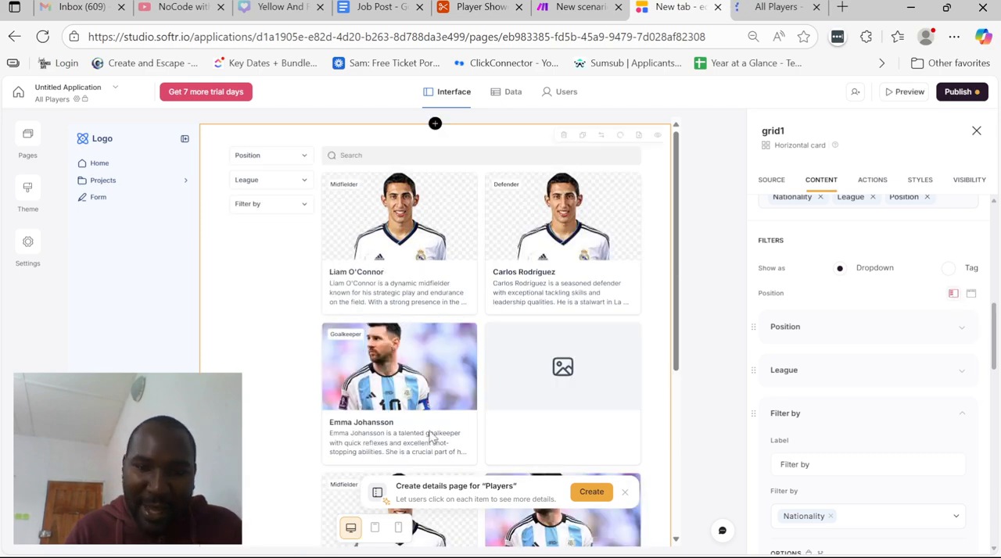
# Examine the repositioned filters and player cards in the mobile layout, and return to the desktop layout
pyautogui.click(398, 528)
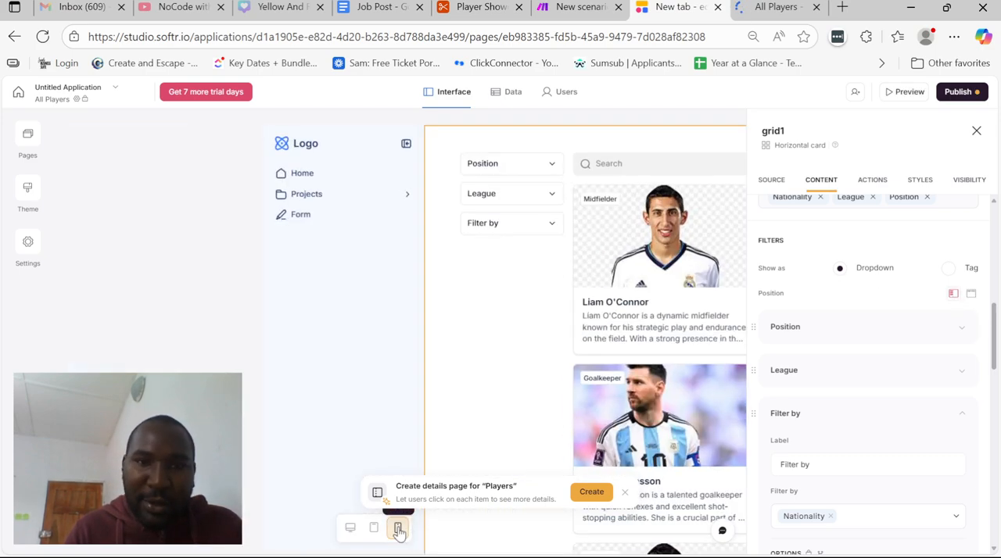
pyautogui.scroll(-3, 398, 422)
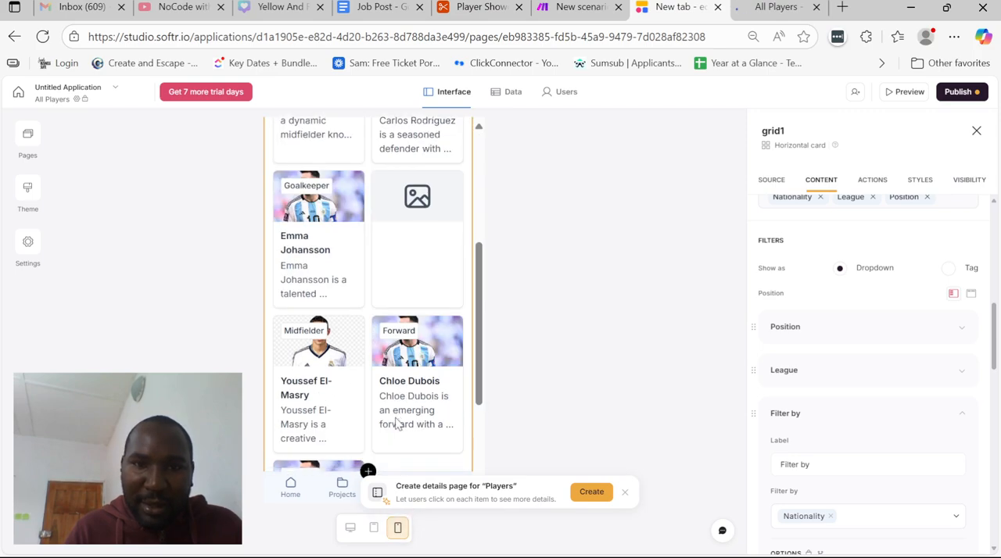
pyautogui.scroll(3, 397, 422)
pyautogui.scroll(-5, 397, 422)
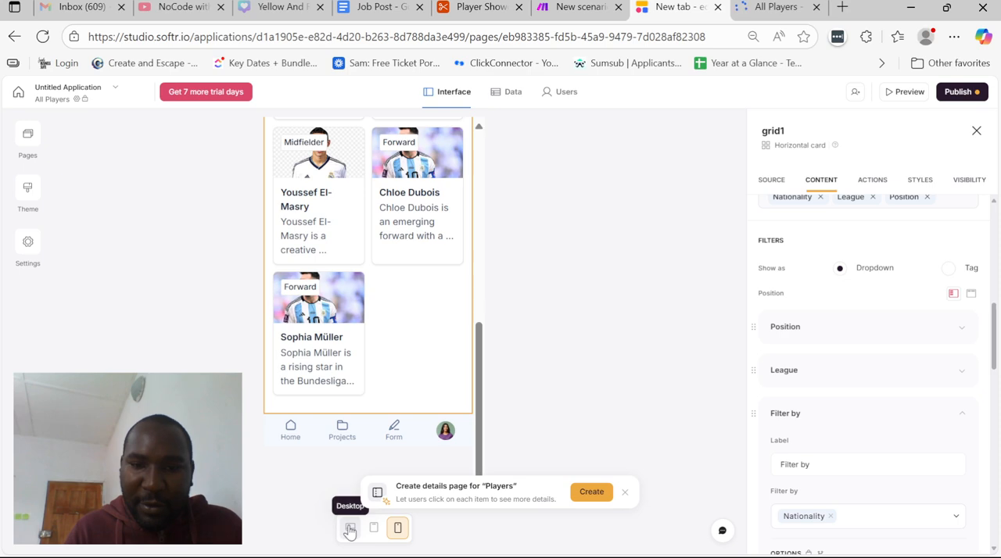
pyautogui.click(349, 529)
pyautogui.scroll(2, 501, 328)
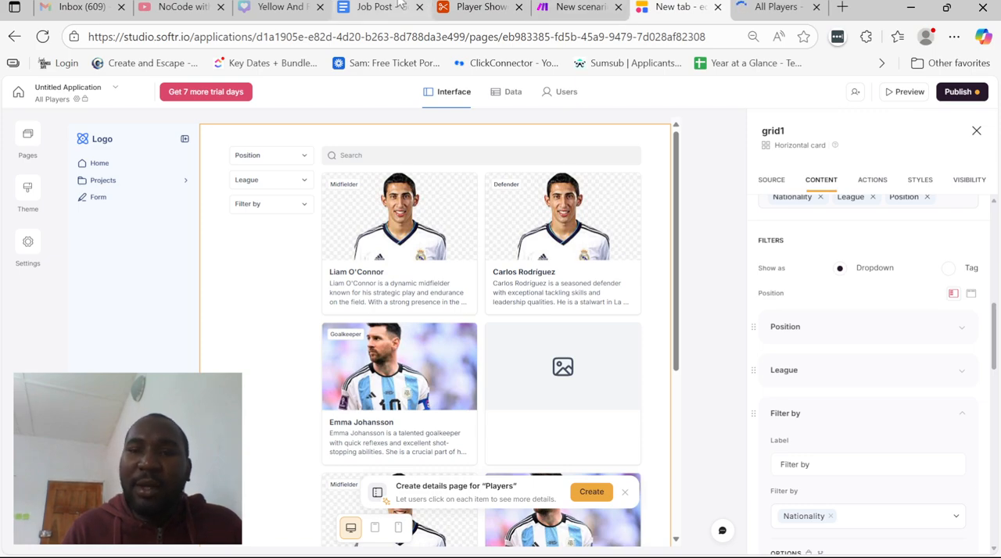
# Switch to the Job Post document and append "- DONE" to the mobile-friendly player profile pages requirement
pyautogui.click(376, 7)
pyautogui.click(610, 396)
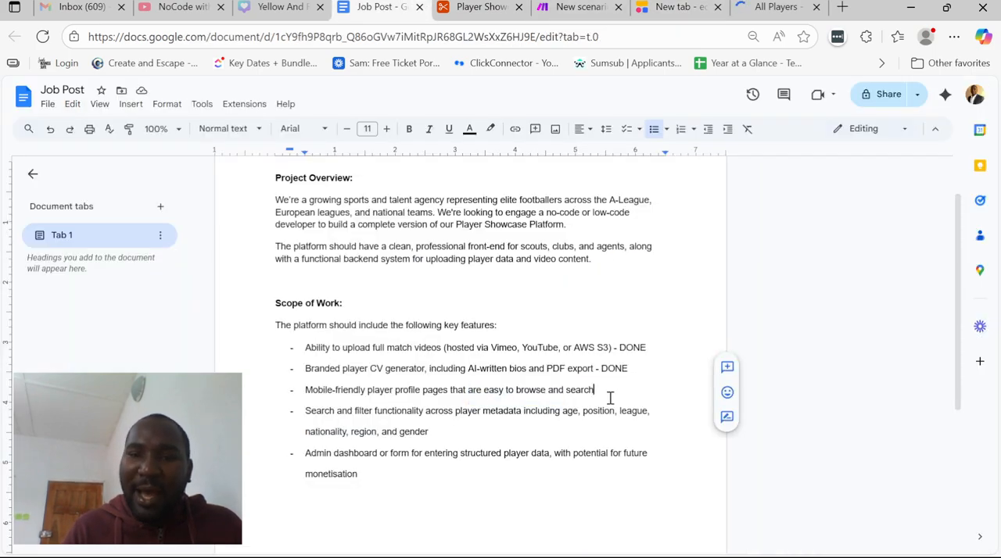
pyautogui.write('- DONE')
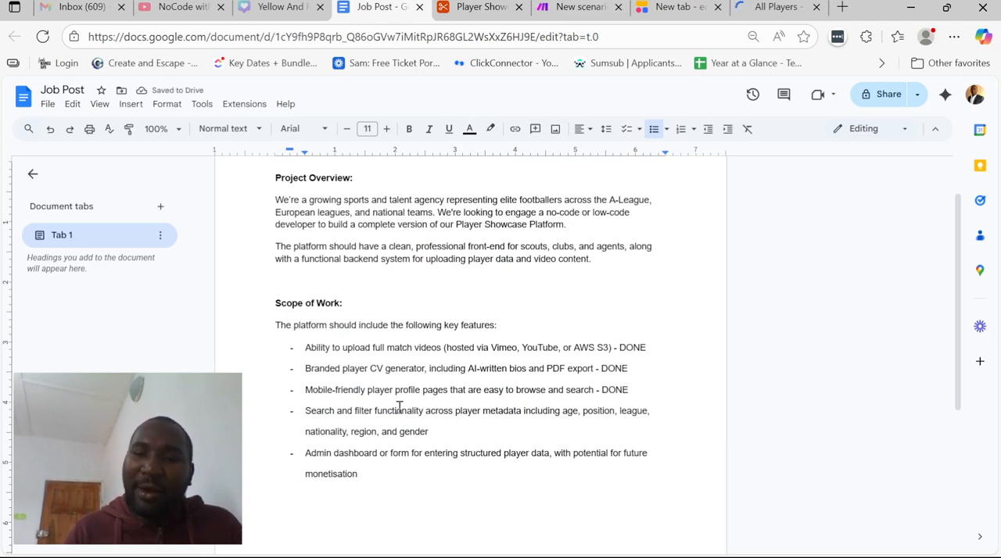
# Append "- DONE" to the search and filter functionality requirement, and place the cursor after the admin dashboard requirement
pyautogui.moveTo(396, 412); pyautogui.dragTo(496, 427)
pyautogui.click(450, 432)
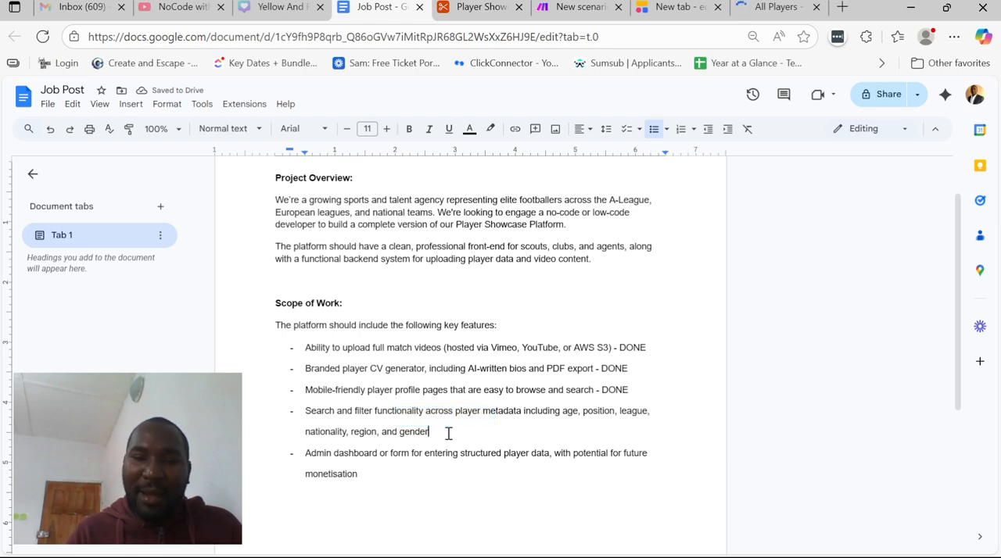
pyautogui.write('- ')
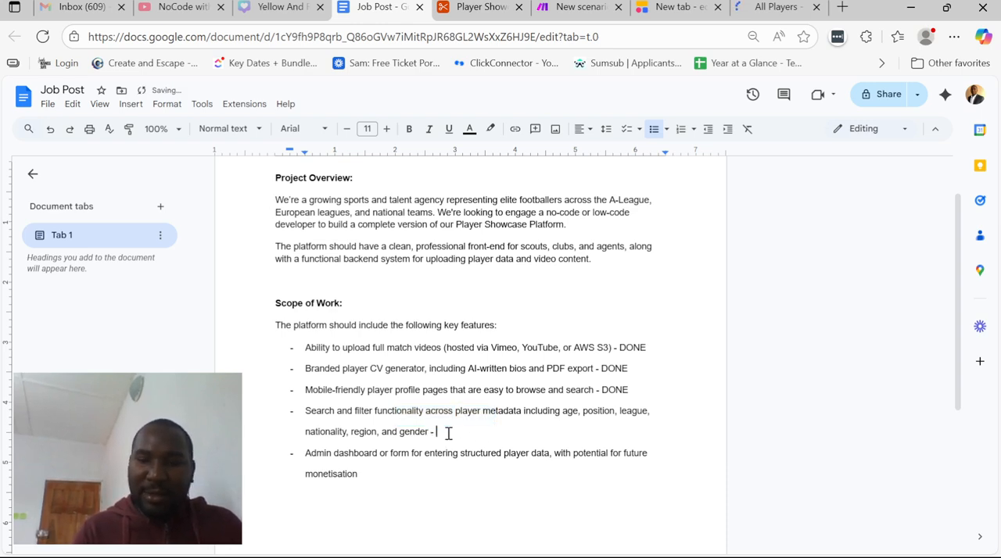
pyautogui.write('ODONE')
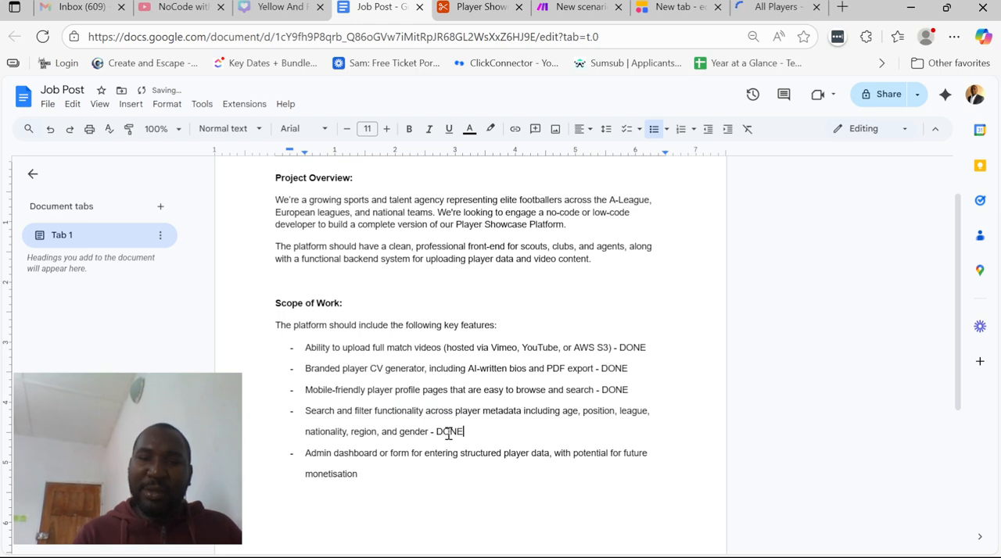
pyautogui.scroll(-1, 495, 427)
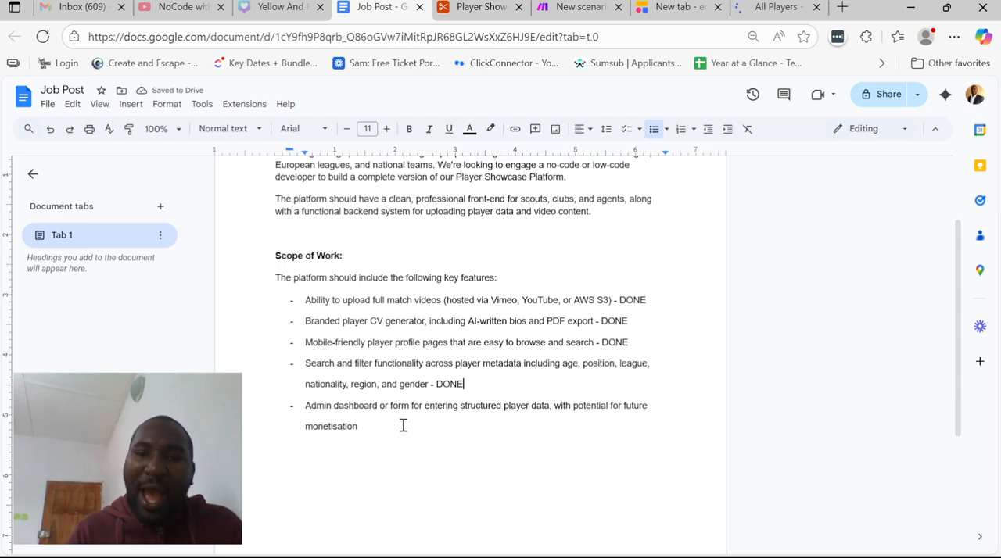
pyautogui.scroll(-1, 442, 413)
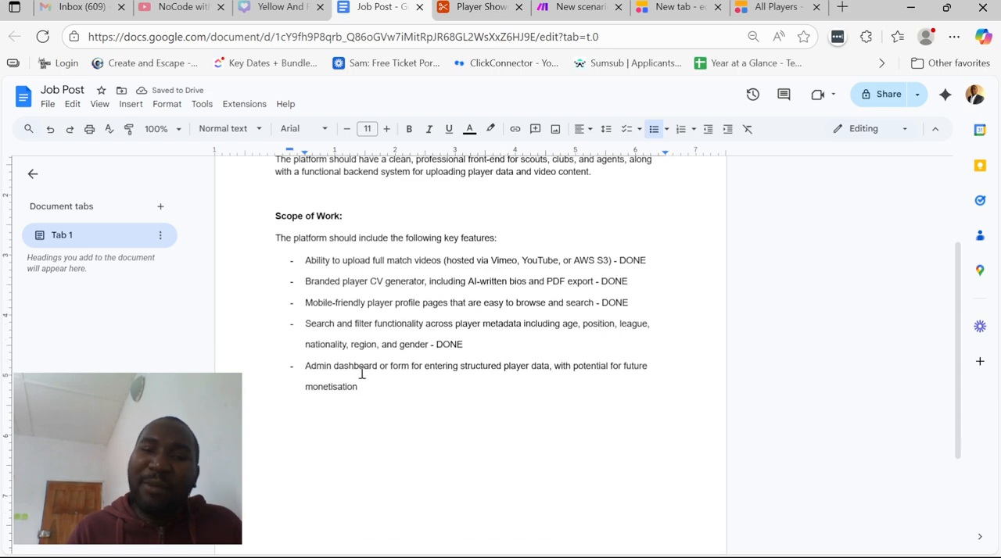
pyautogui.moveTo(360, 367); pyautogui.dragTo(395, 367)
pyautogui.click(428, 370)
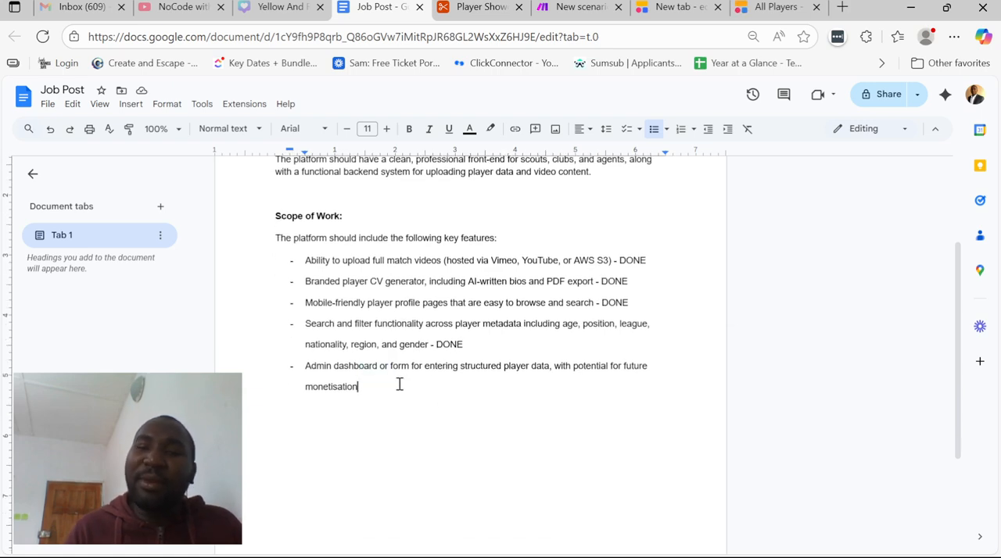
# Switch to the Softr editor and duplicate the All Players page
pyautogui.click(508, 5)
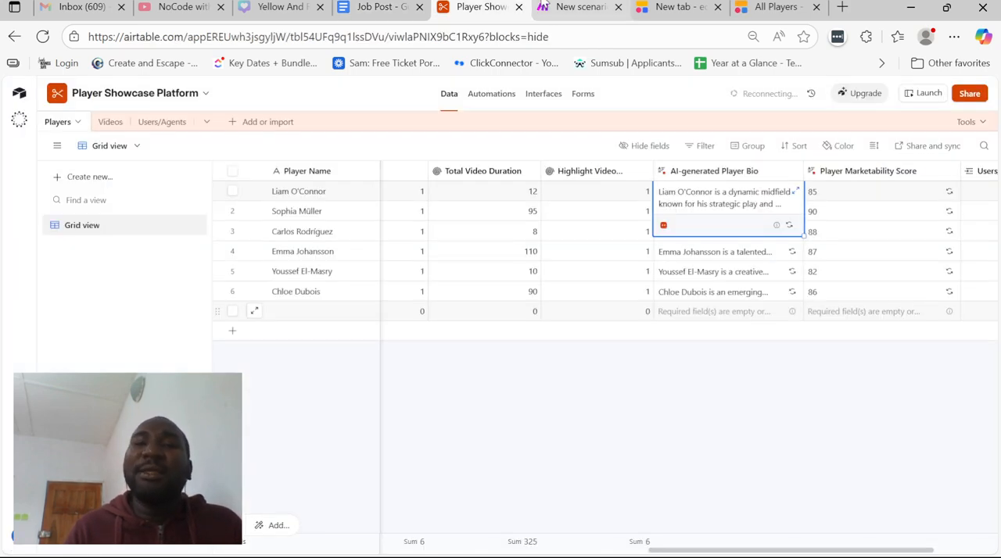
pyautogui.click(551, 6)
pyautogui.click(656, 6)
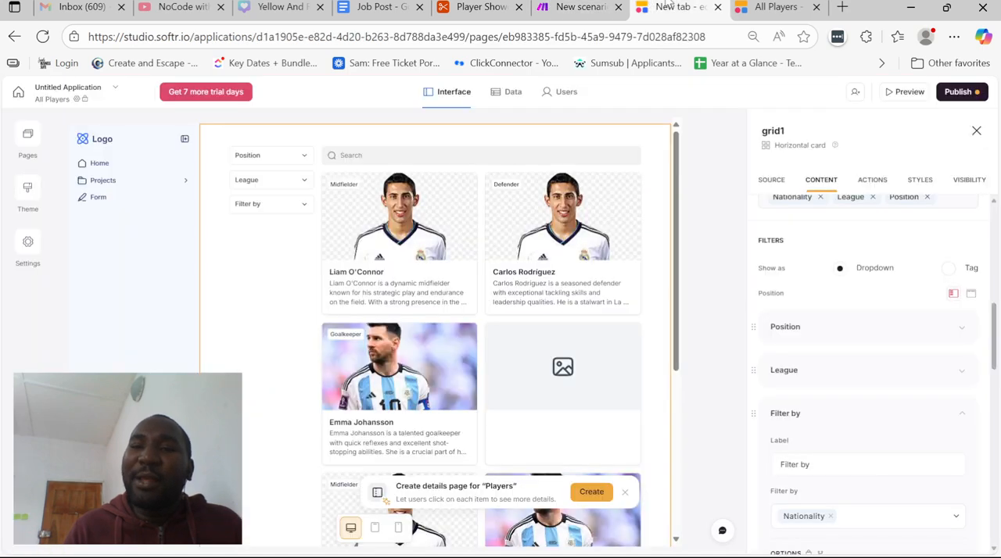
pyautogui.click(27, 137)
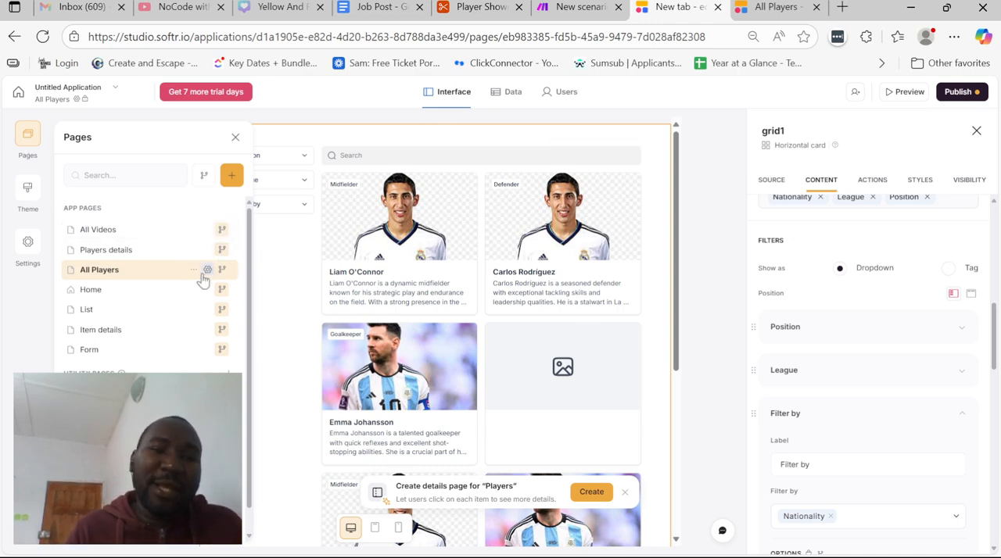
pyautogui.click(194, 270)
pyautogui.click(222, 312)
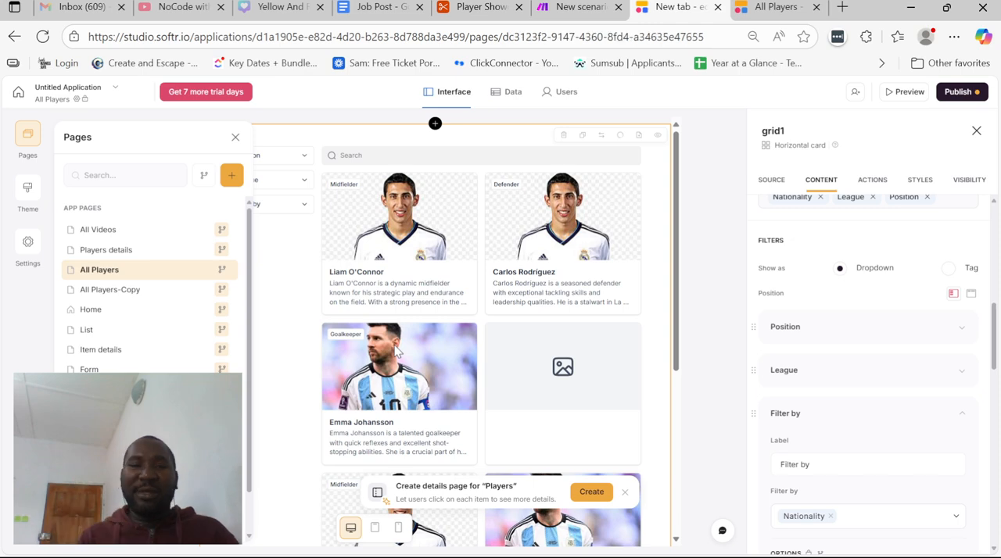
# Rename the copied page "All Players (Admin)" and set its page URL to /all-players-admin
pyautogui.click(207, 291)
pyautogui.click(166, 191)
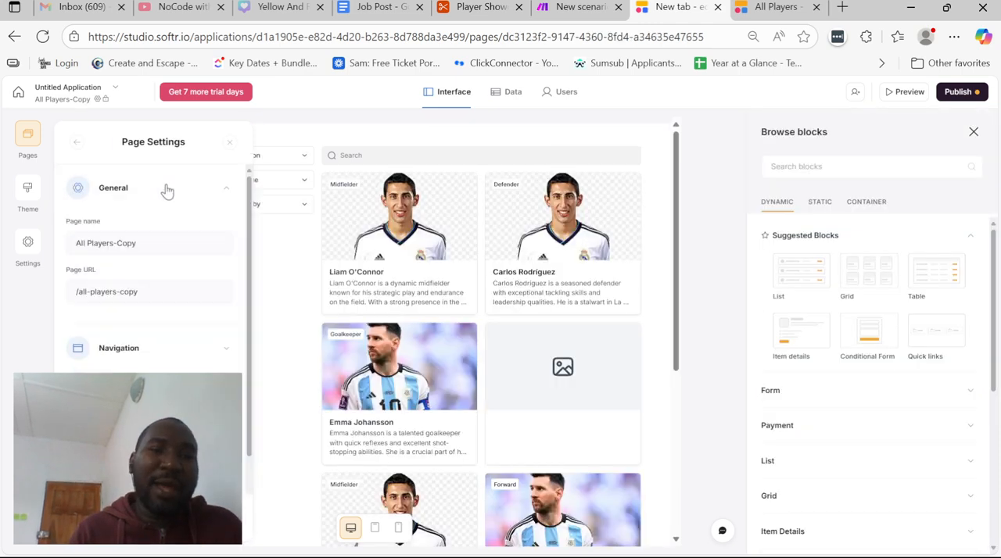
pyautogui.click(167, 239)
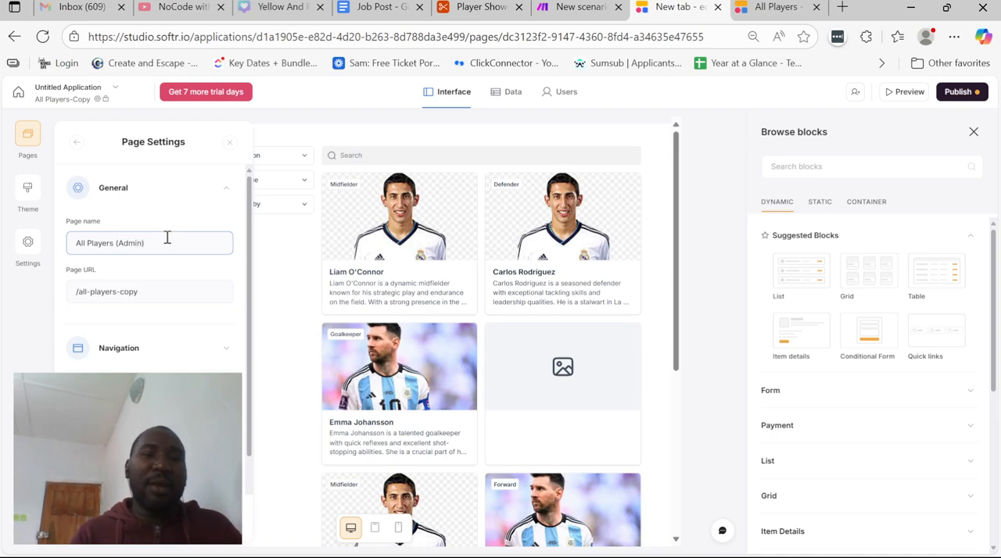
pyautogui.click(158, 292)
pyautogui.press('BackSpace')
pyautogui.press('BackSpace')
pyautogui.press('BackSpace')
pyautogui.press('BackSpace')
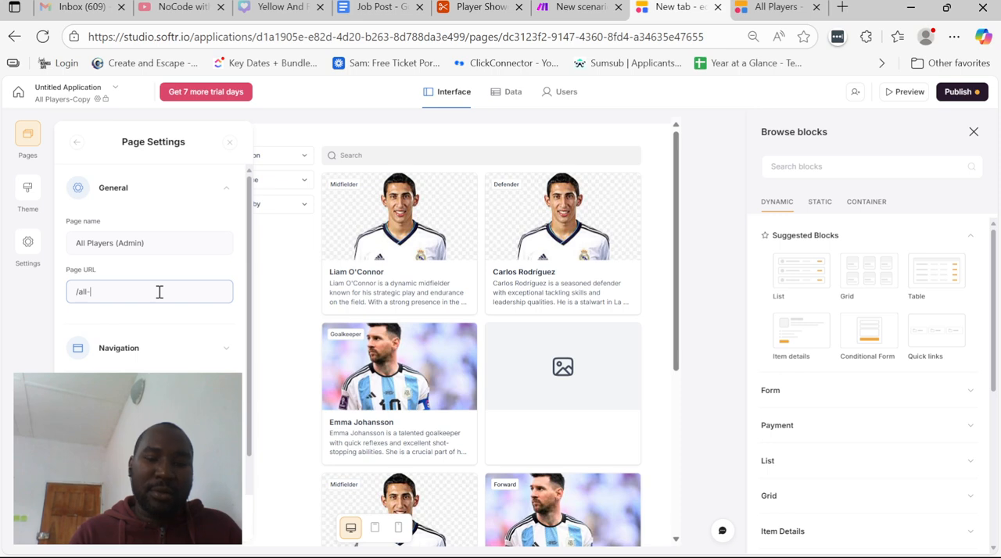
pyautogui.write('ayers-admin')
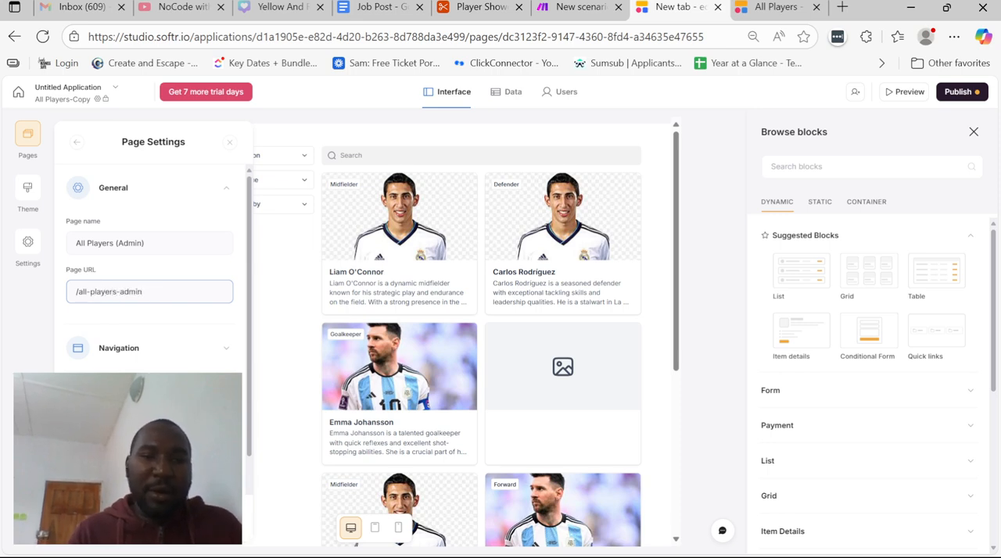
pyautogui.press('Return')
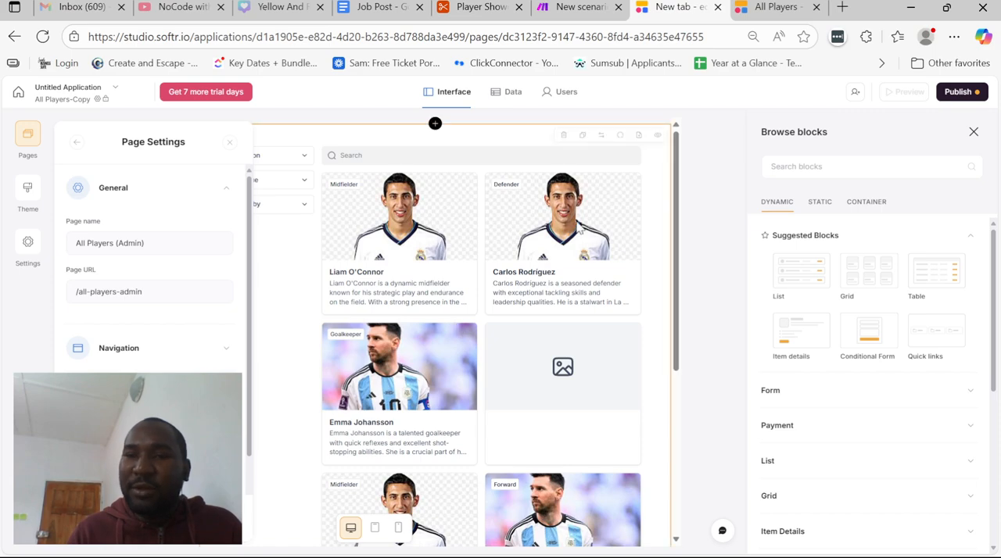
# Enable the title and subtitle on the admin page's players grid and set the title to "ADMIN ONLY"
pyautogui.click(623, 275)
pyautogui.click(623, 274)
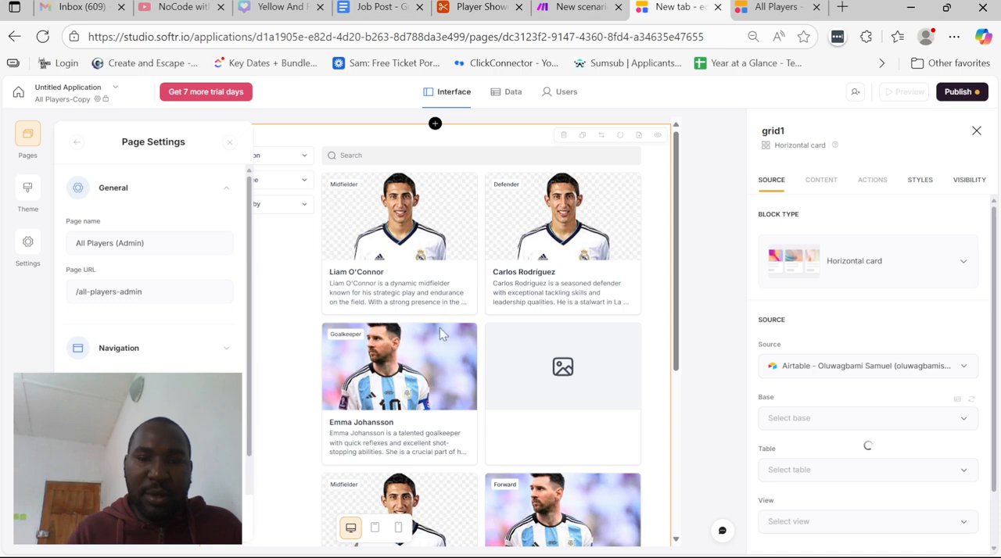
pyautogui.click(821, 182)
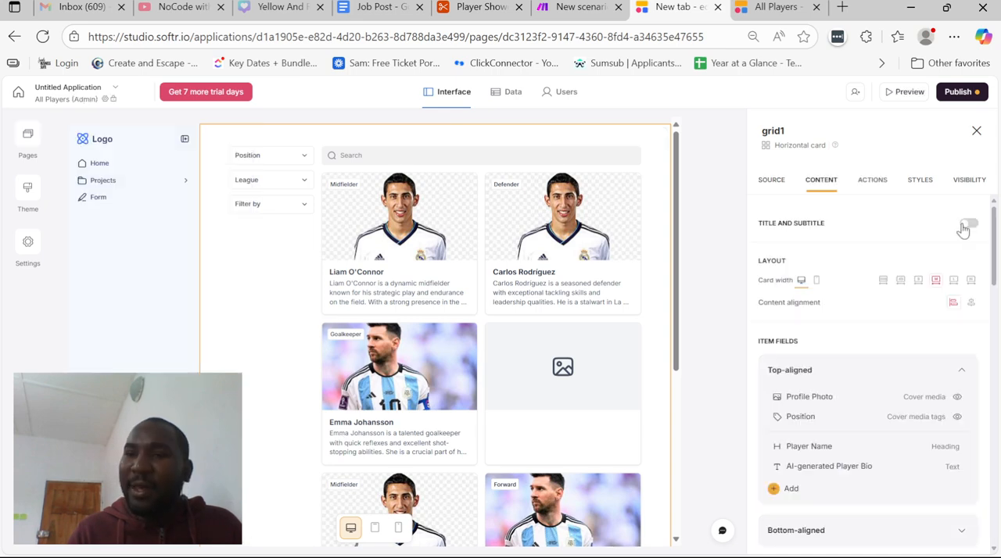
pyautogui.click(968, 224)
pyautogui.click(863, 276)
pyautogui.write('This')
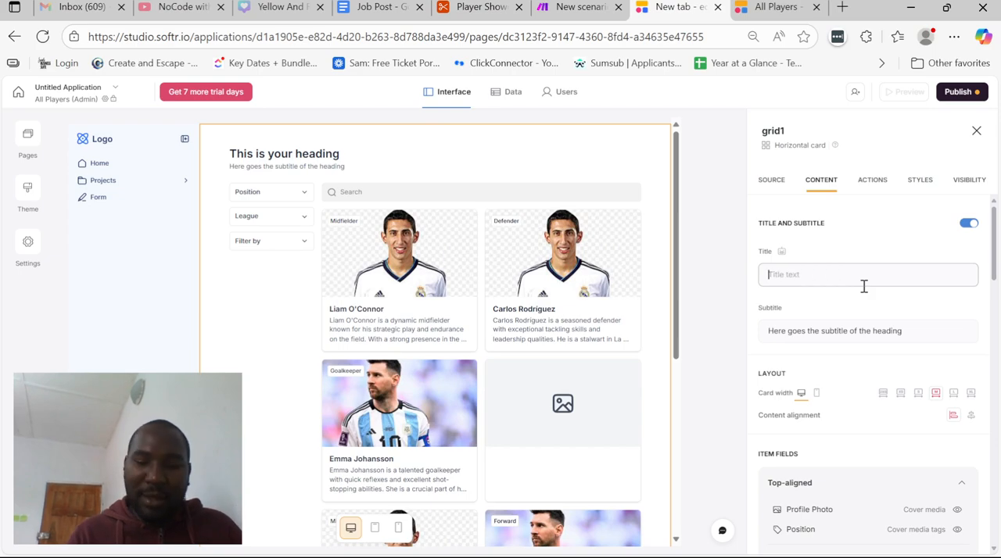
pyautogui.write('ADMIN ONLY')
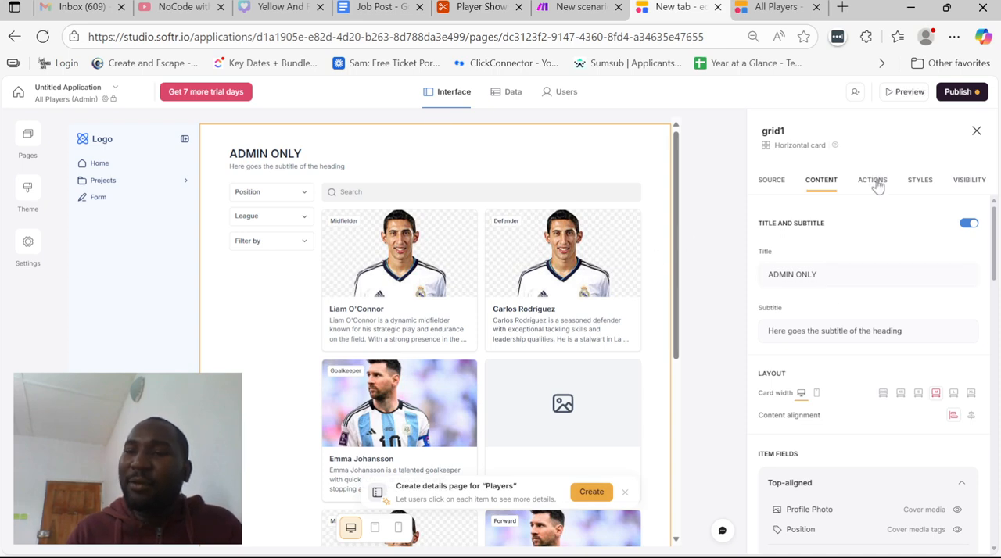
# Add a topbar button with the Add record action to the admin players grid
pyautogui.click(876, 183)
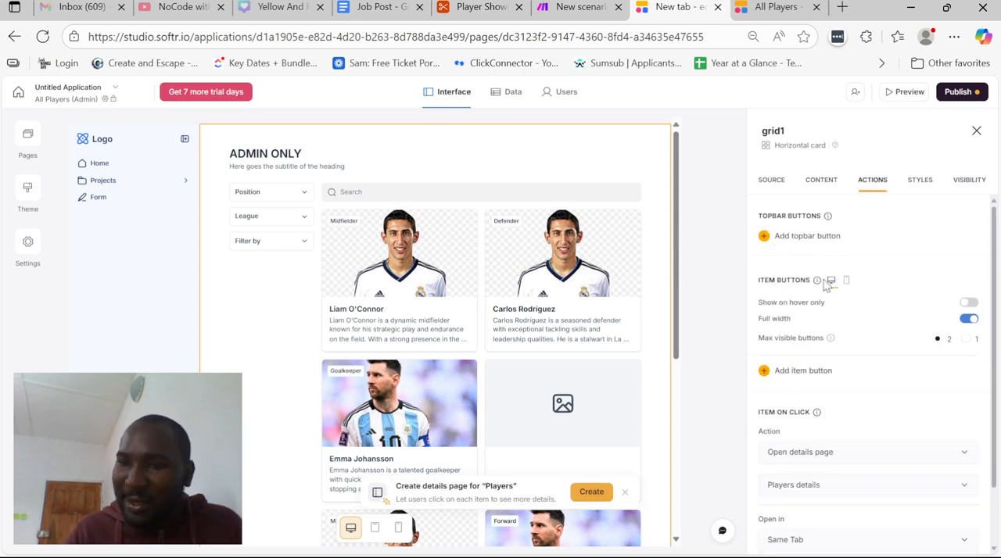
pyautogui.scroll(-1, 831, 278)
pyautogui.scroll(1, 831, 294)
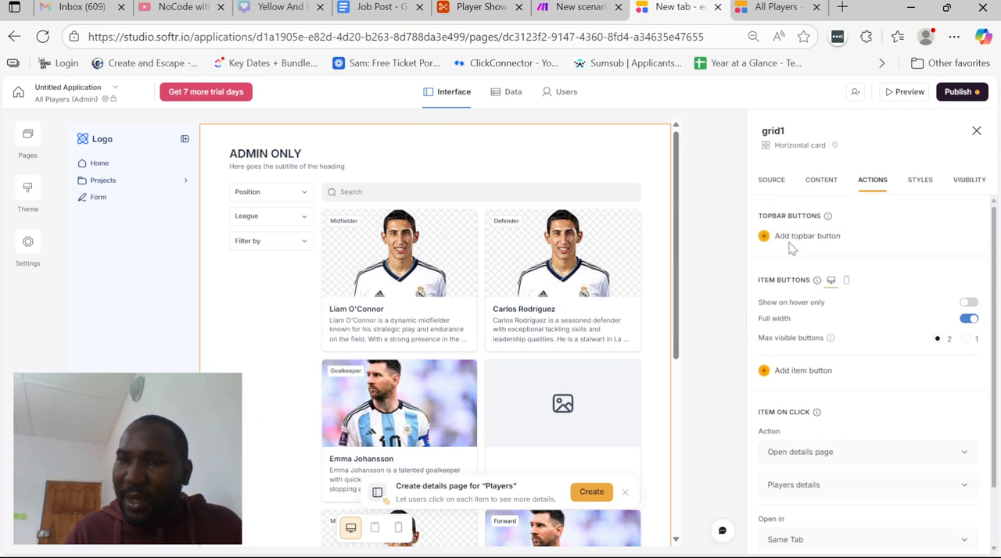
pyautogui.click(790, 236)
pyautogui.scroll(-1, 821, 297)
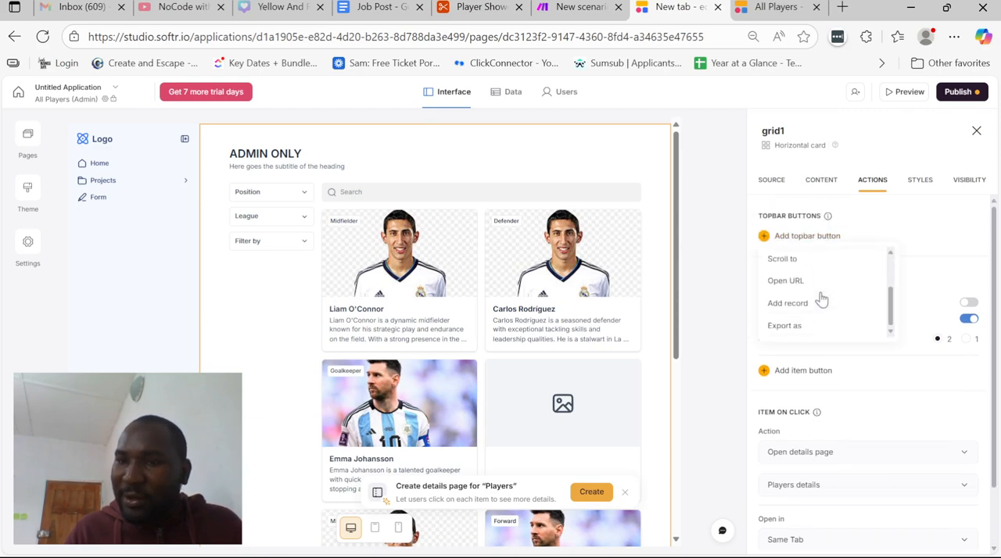
pyautogui.click(804, 303)
pyautogui.scroll(-2, 837, 329)
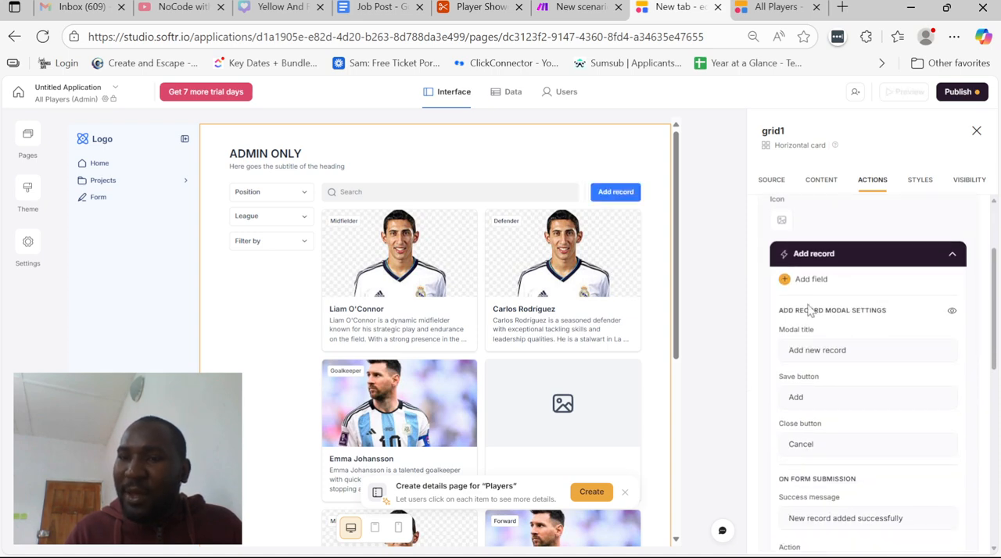
# Add the Age, AI-generated Player Bio and Date of Birth fields to the Add record form
pyautogui.click(793, 288)
pyautogui.click(716, 318)
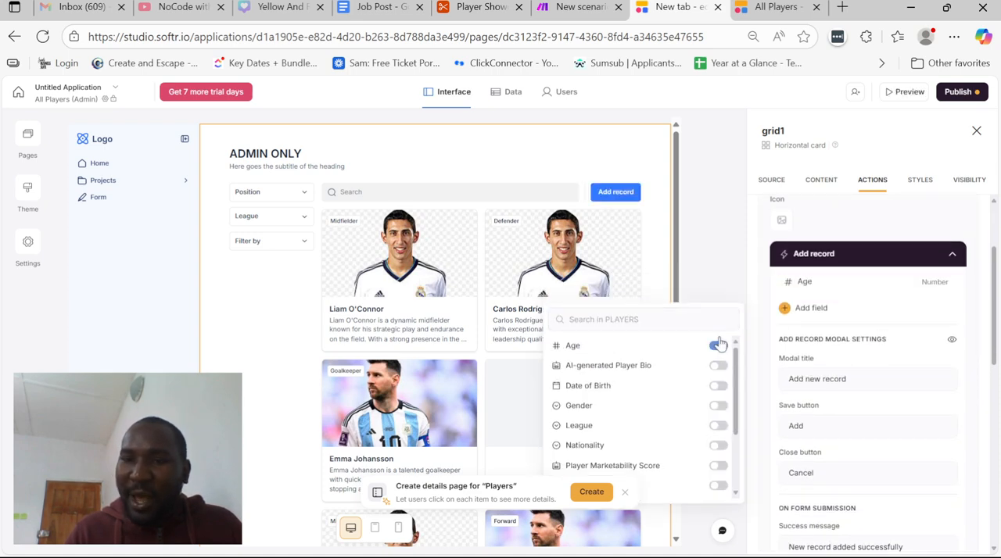
pyautogui.click(717, 368)
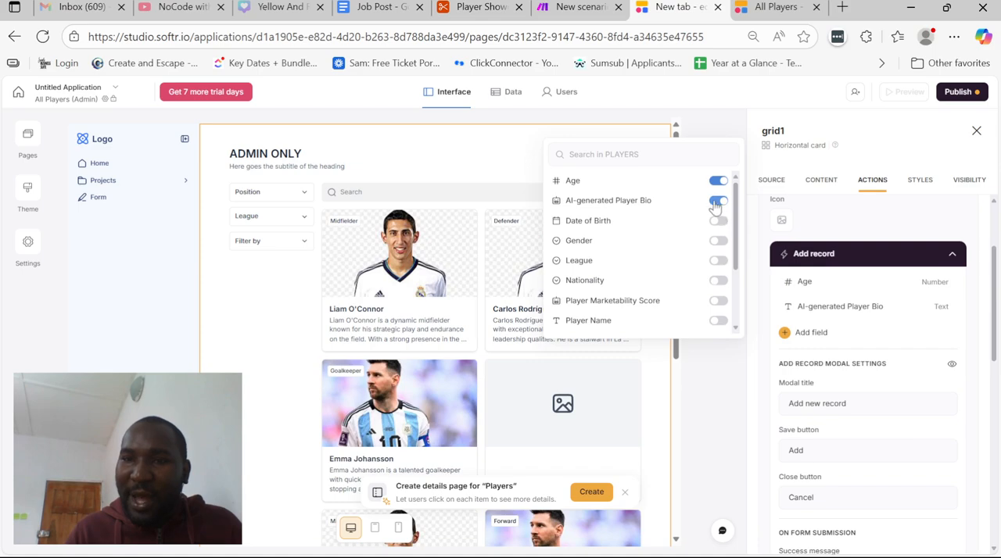
pyautogui.click(718, 200)
pyautogui.click(718, 366)
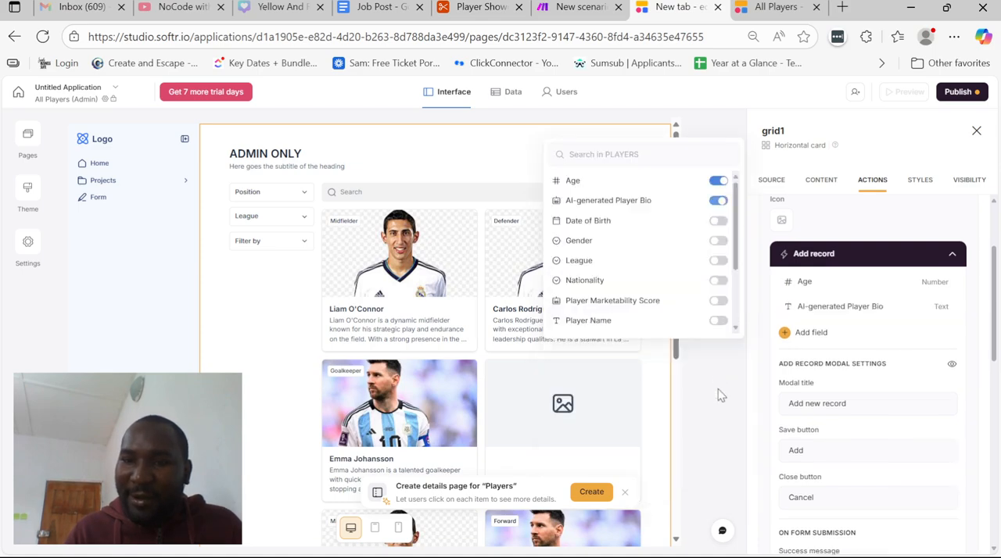
pyautogui.click(718, 222)
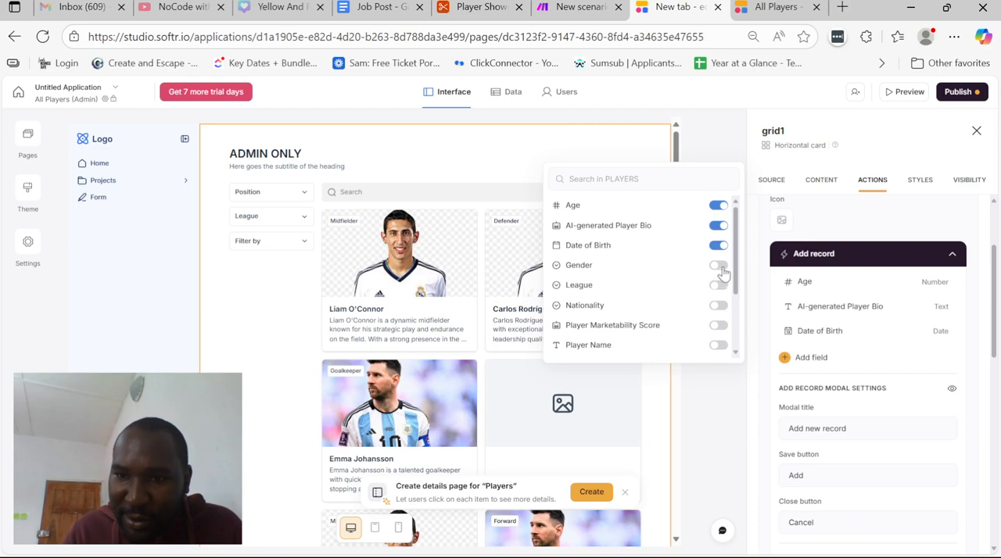
# Add the Player Name, Nationality, League and Gender fields to the Add record form, leaving out Player Marketability Score
pyautogui.click(716, 345)
pyautogui.click(718, 352)
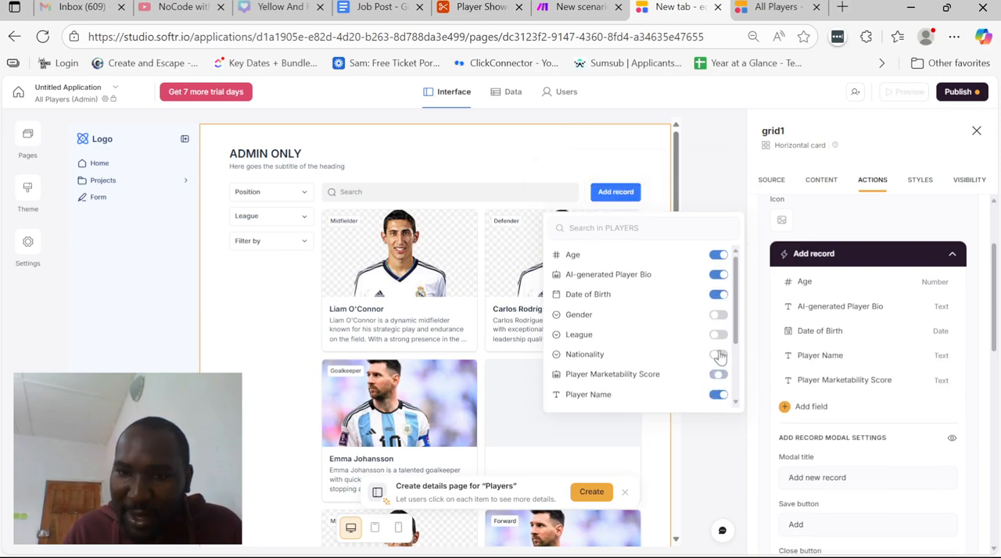
pyautogui.click(719, 376)
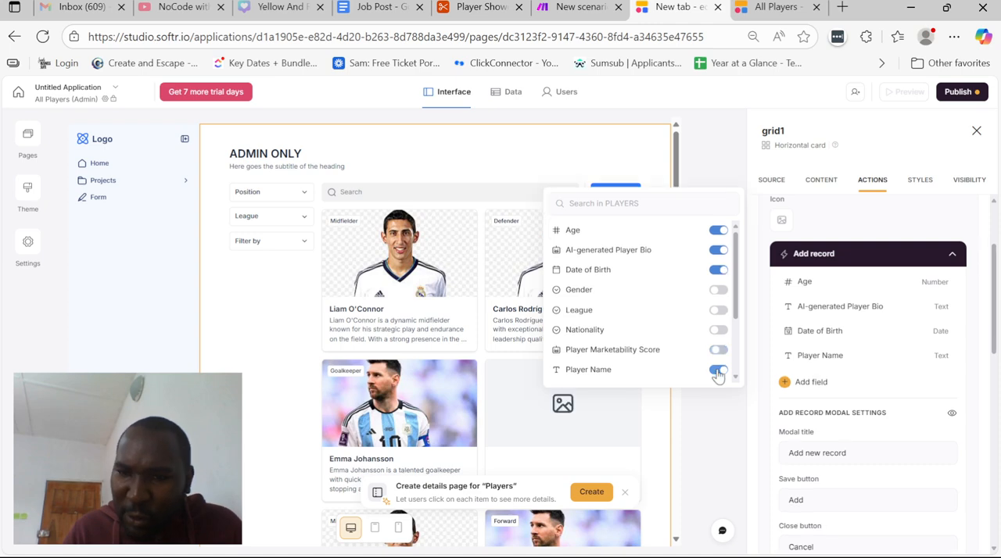
pyautogui.click(717, 331)
pyautogui.click(718, 336)
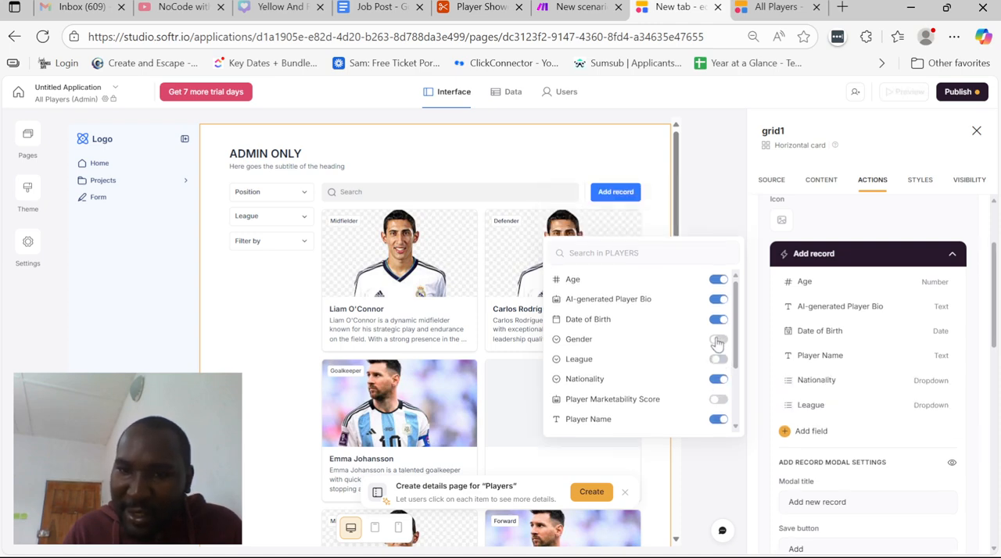
pyautogui.click(723, 342)
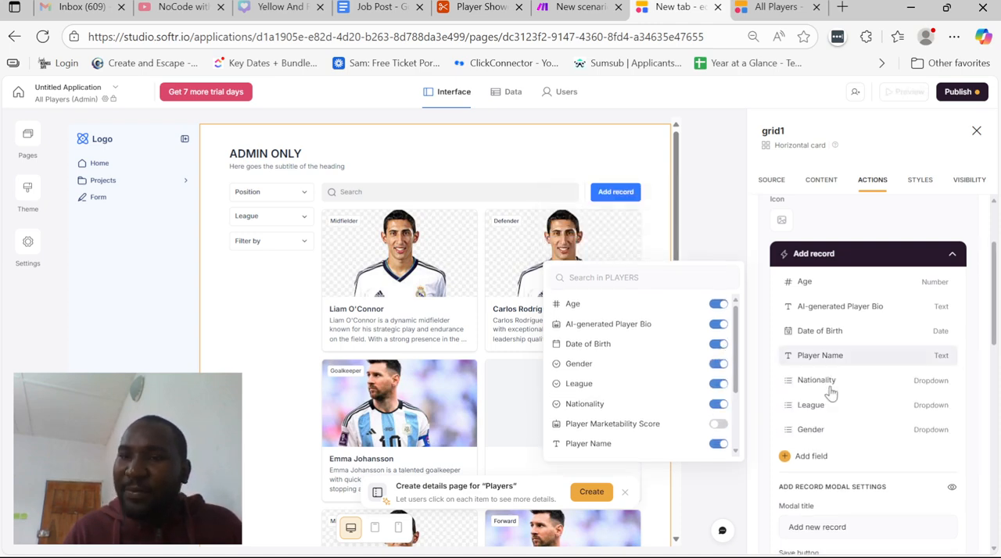
# Publish the app's updates and open the players grid's data source settings down to the conditional filters
pyautogui.click(907, 151)
pyautogui.click(959, 92)
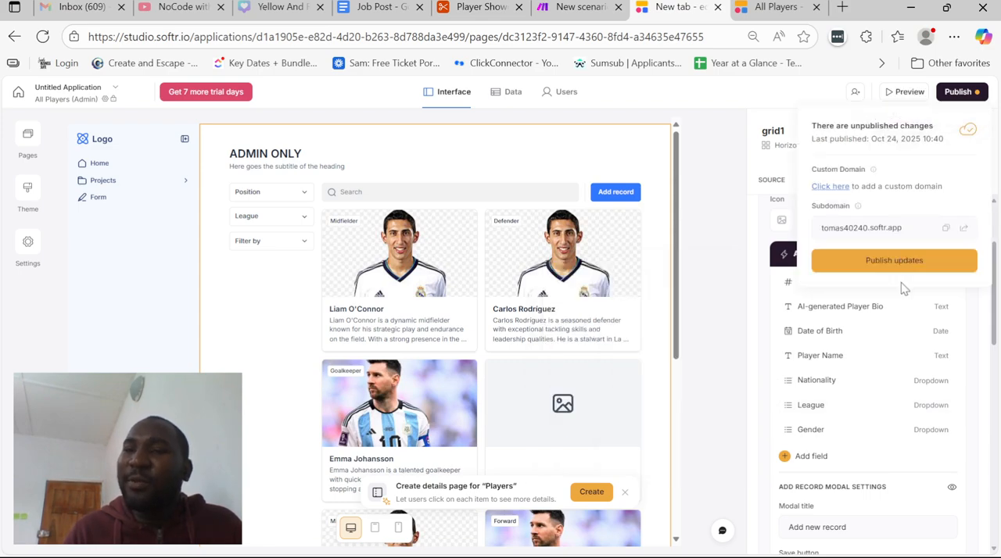
pyautogui.click(894, 261)
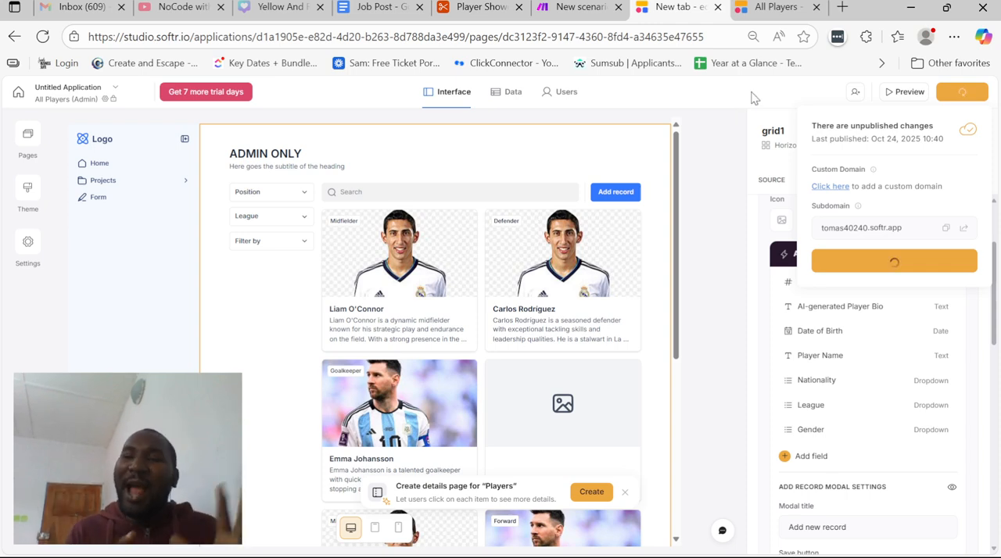
pyautogui.click(778, 181)
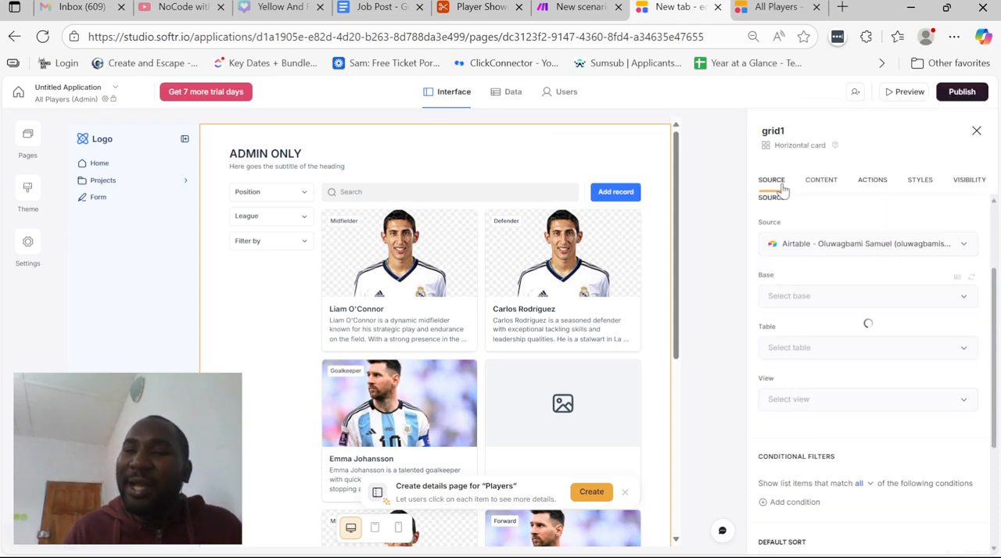
pyautogui.scroll(-5, 817, 227)
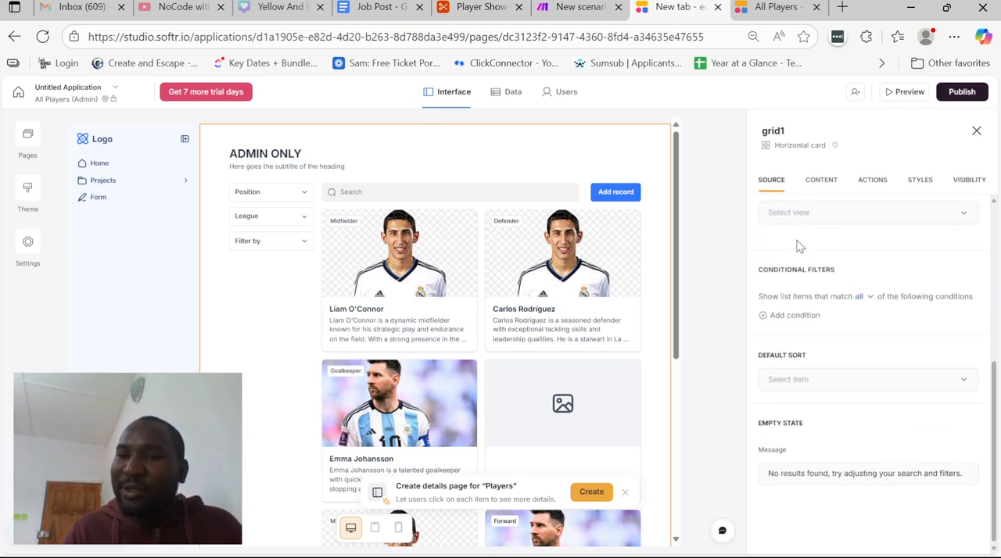
pyautogui.scroll(3, 815, 227)
pyautogui.scroll(-1, 813, 368)
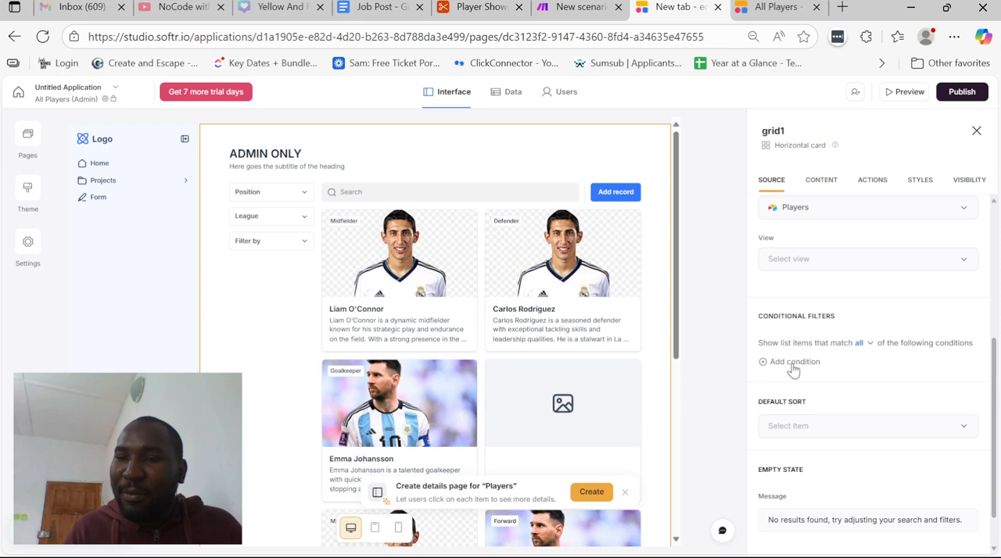
pyautogui.click(792, 362)
pyautogui.click(821, 390)
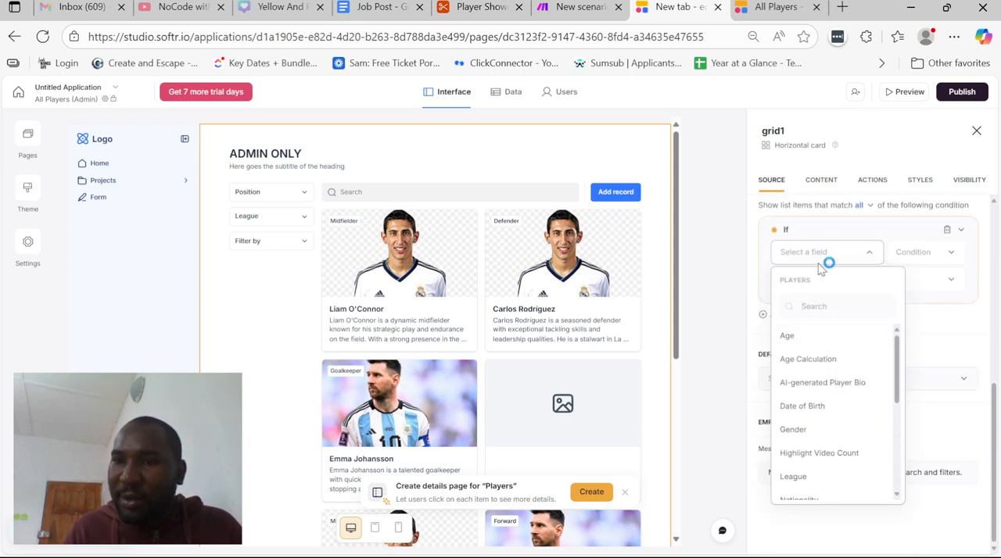
pyautogui.click(813, 252)
pyautogui.click(823, 253)
pyautogui.moveTo(897, 352); pyautogui.dragTo(898, 438)
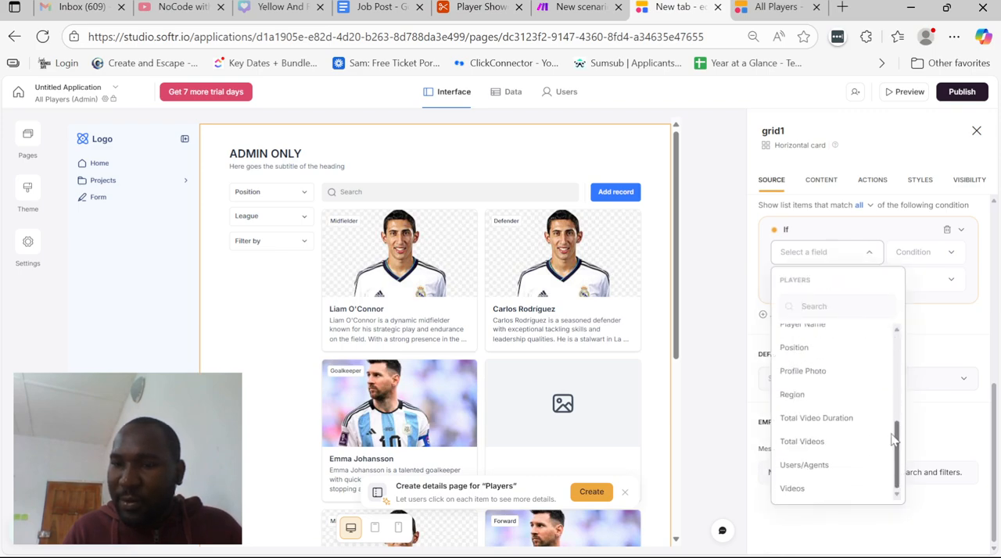
pyautogui.click(813, 240)
pyautogui.scroll(2, 898, 279)
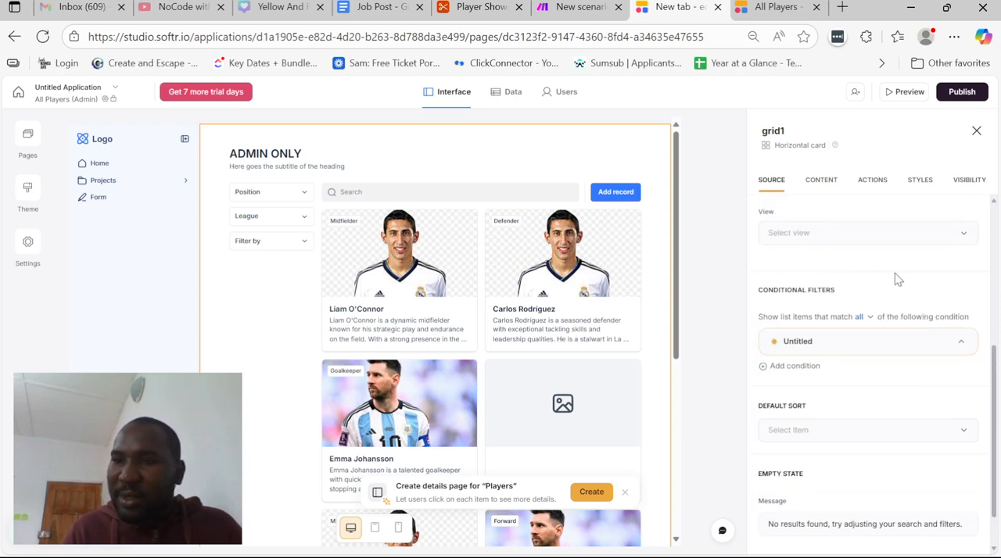
pyautogui.moveTo(875, 336)
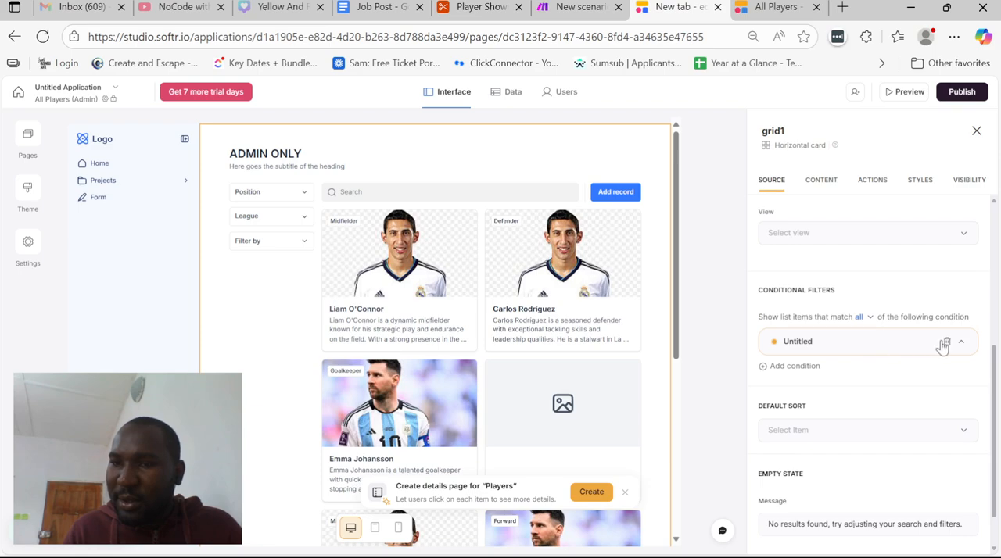
pyautogui.click(890, 349)
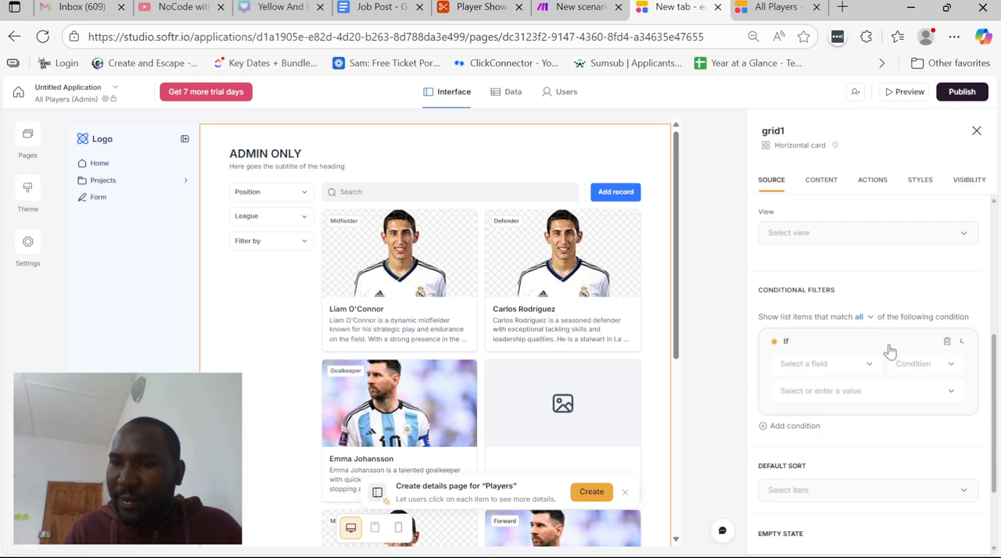
pyautogui.click(947, 342)
pyautogui.scroll(4, 935, 358)
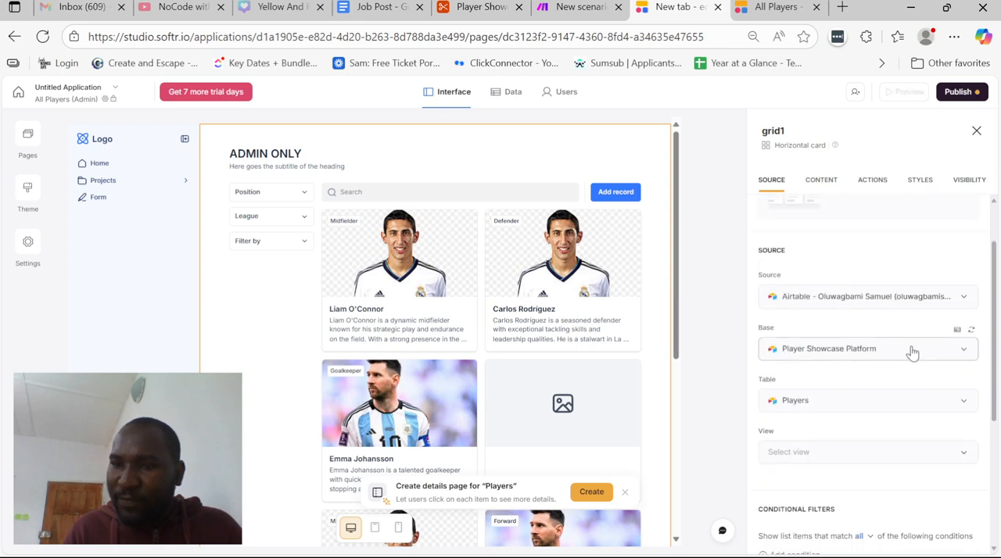
# Restrict the visibility of the admin players grid to logged-in users
pyautogui.click(958, 177)
pyautogui.click(858, 236)
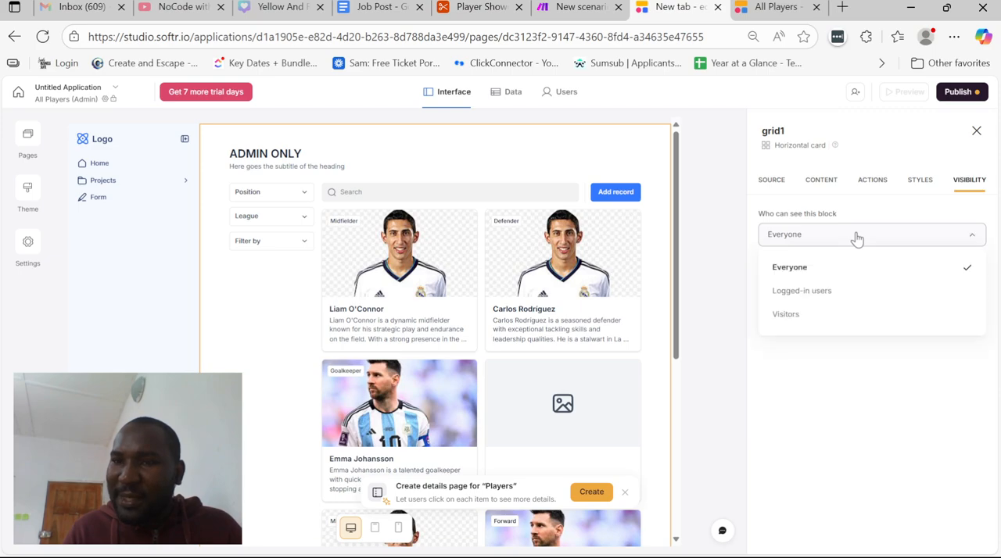
pyautogui.click(832, 297)
pyautogui.click(827, 283)
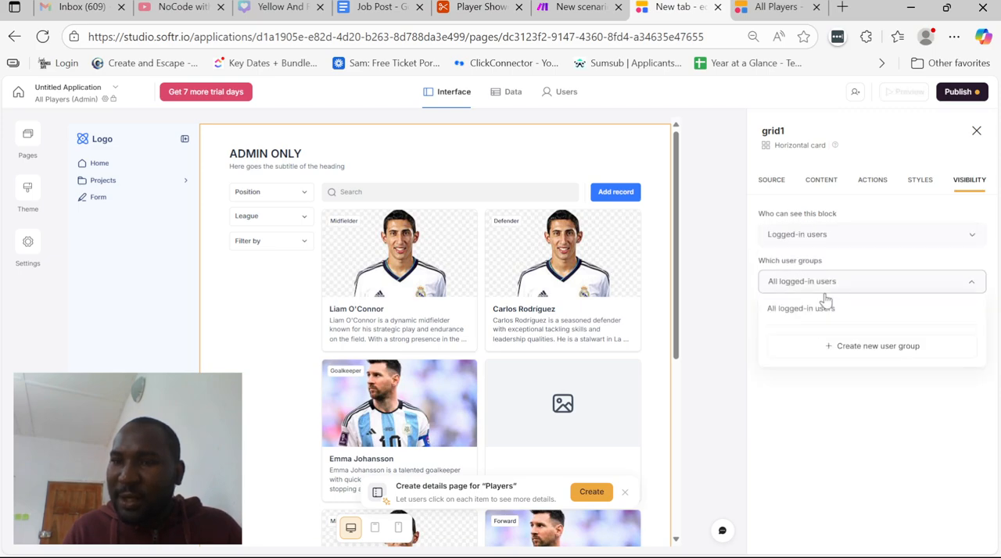
pyautogui.click(821, 343)
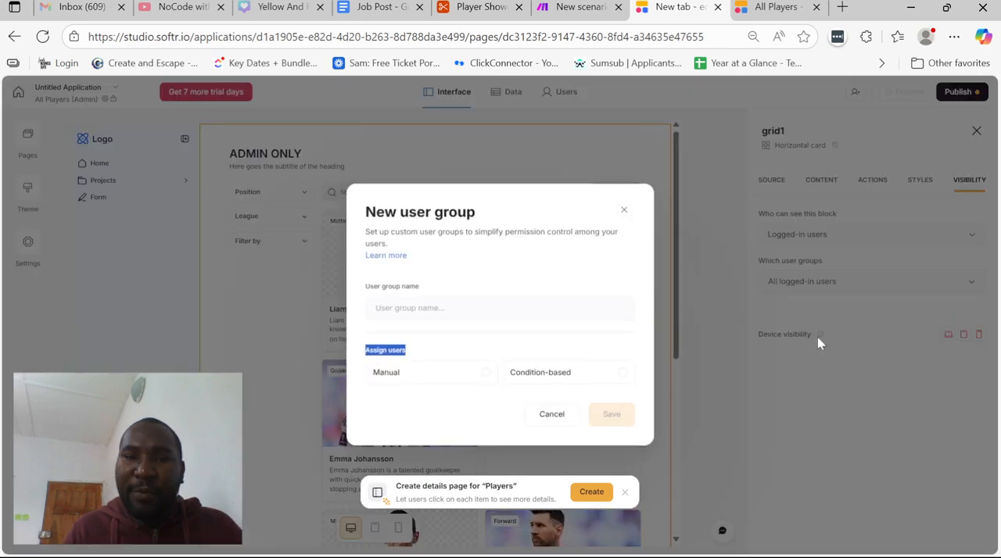
pyautogui.click(547, 377)
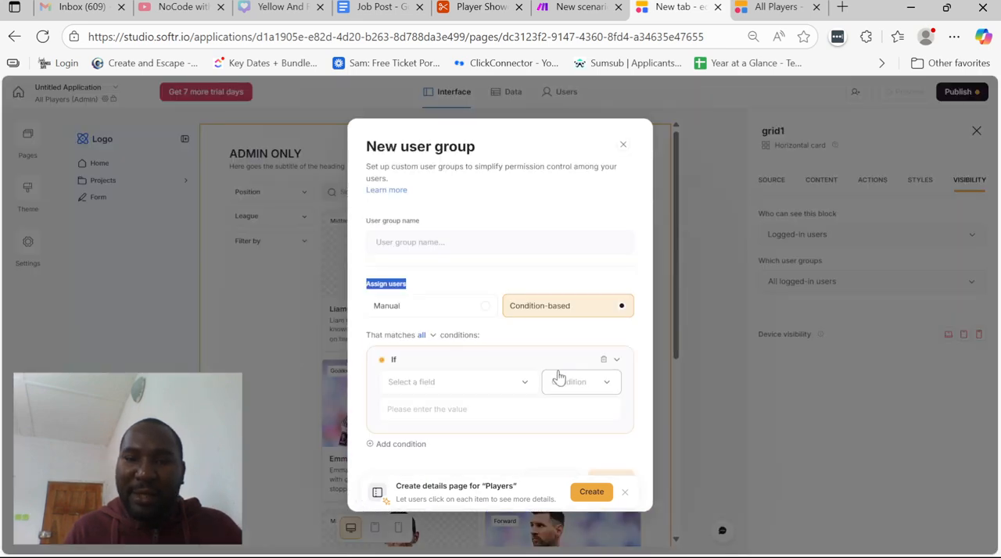
pyautogui.click(466, 383)
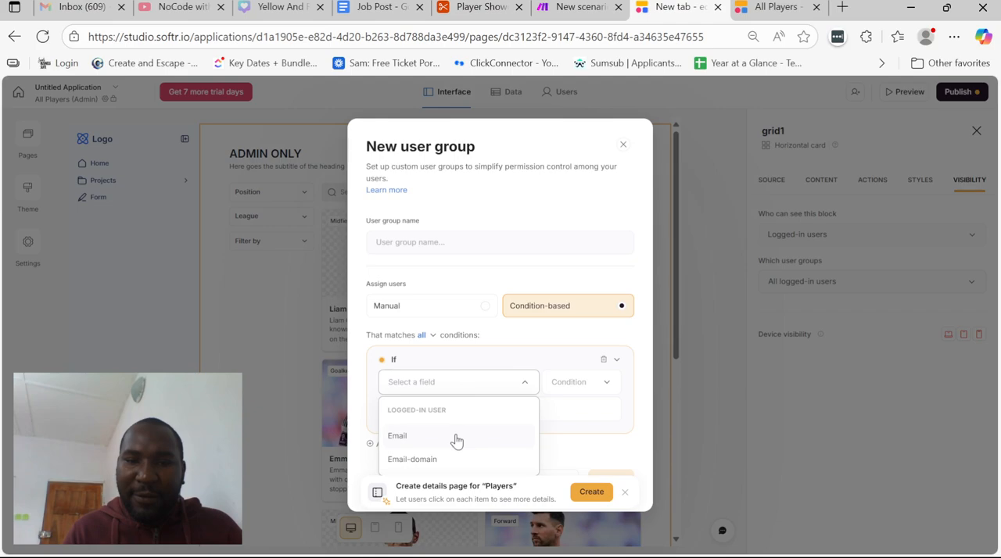
pyautogui.click(462, 364)
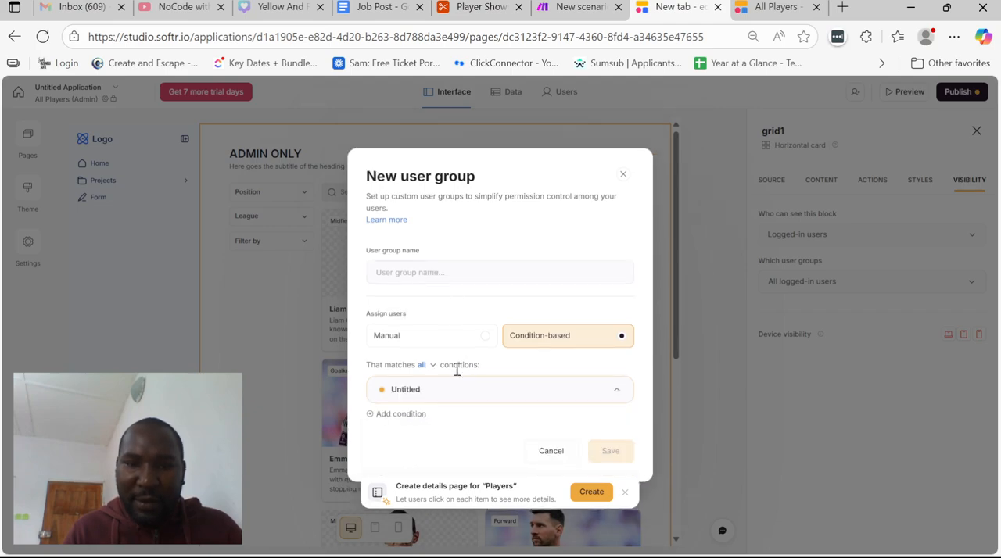
pyautogui.click(404, 414)
pyautogui.tripleClick(482, 397)
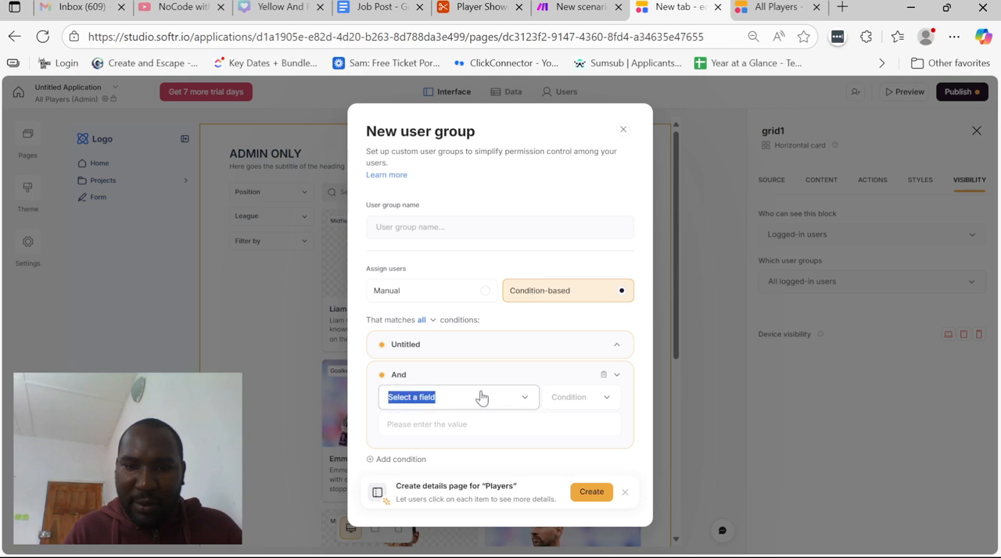
pyautogui.click(482, 399)
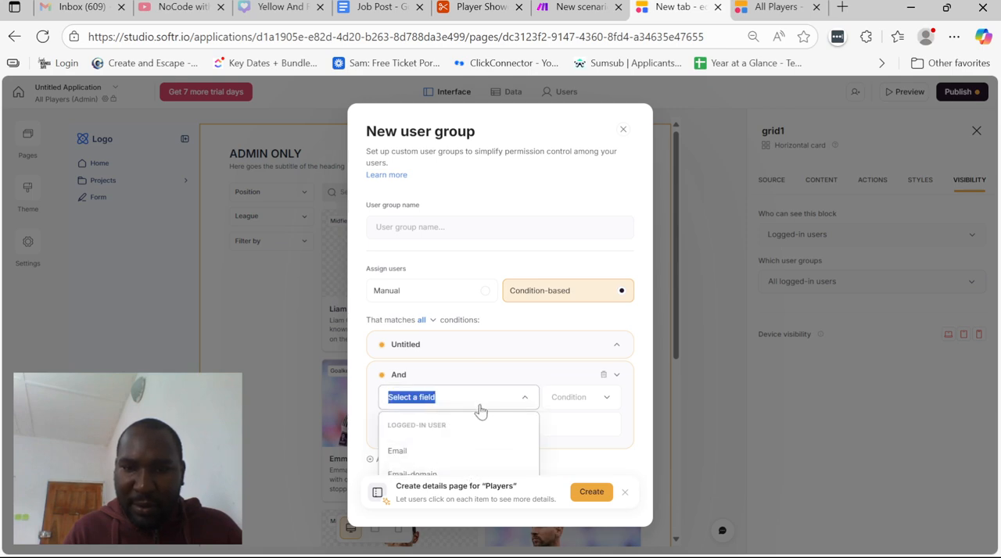
pyautogui.click(603, 376)
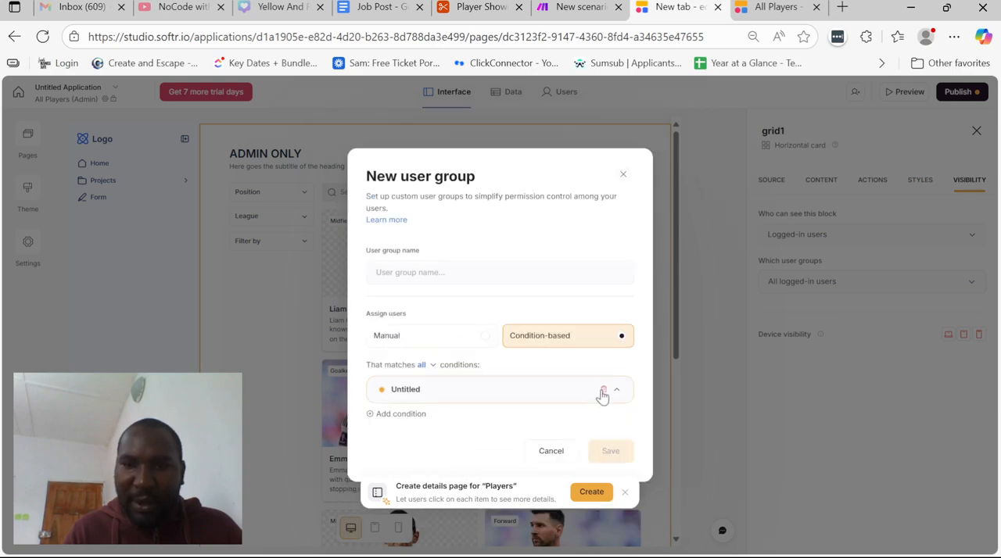
pyautogui.click(603, 390)
pyautogui.click(624, 189)
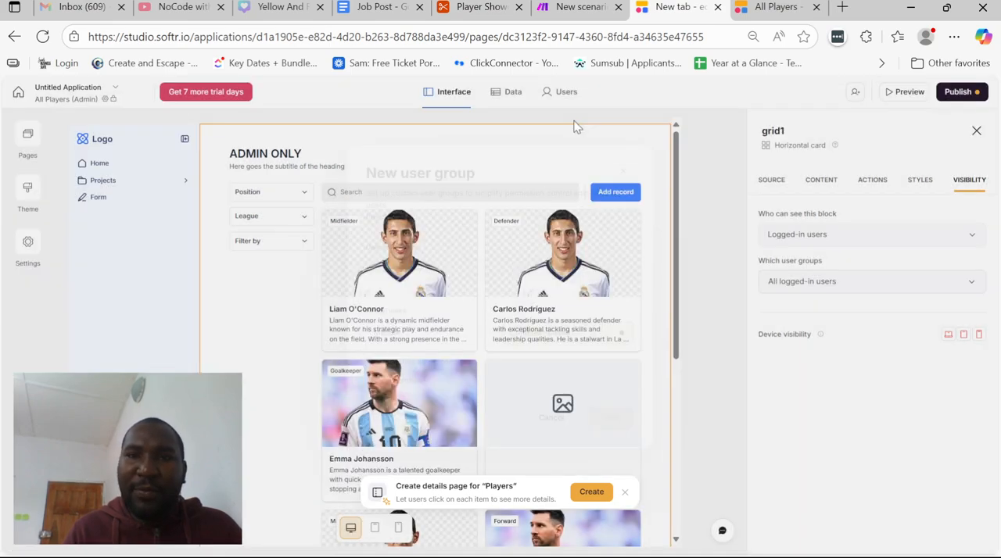
# Configure the app's user sync with the Airtable source, the Player Showcase Platform base and its Users/Agents table
pyautogui.click(565, 93)
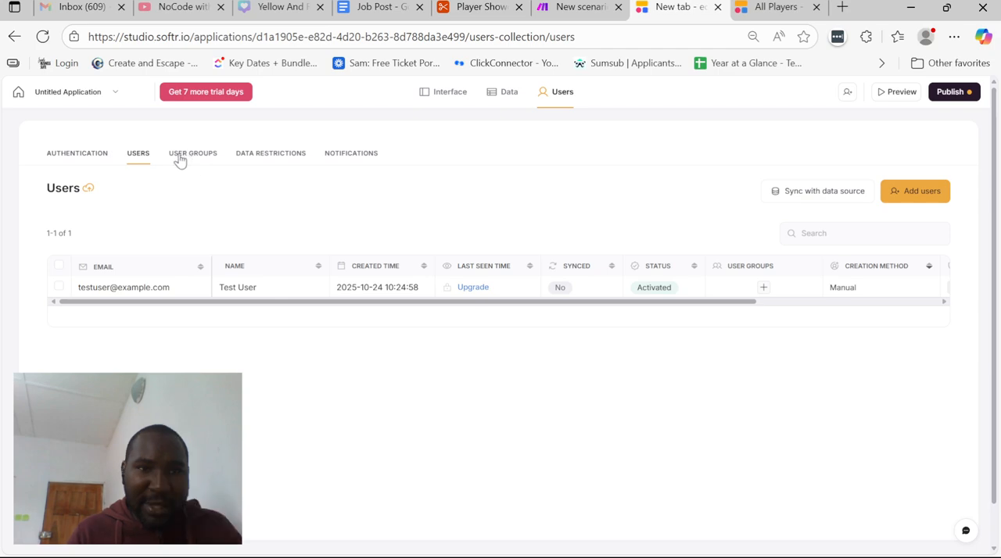
pyautogui.click(860, 191)
pyautogui.click(253, 222)
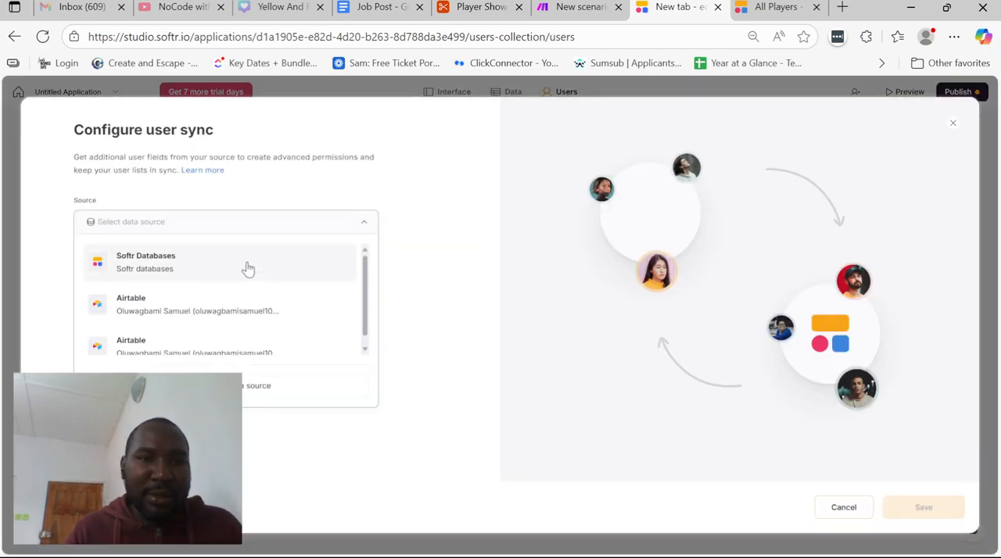
pyautogui.click(241, 317)
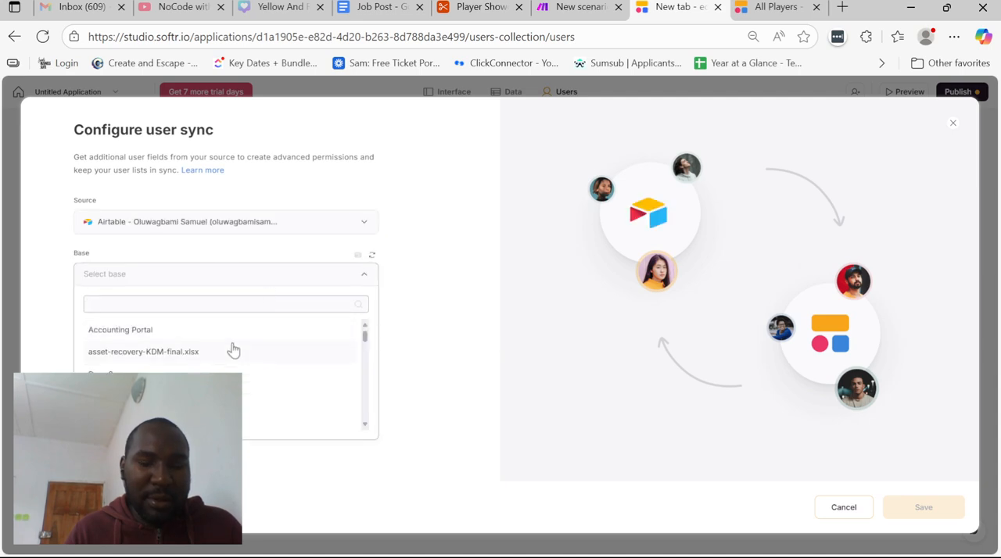
pyautogui.write('pla')
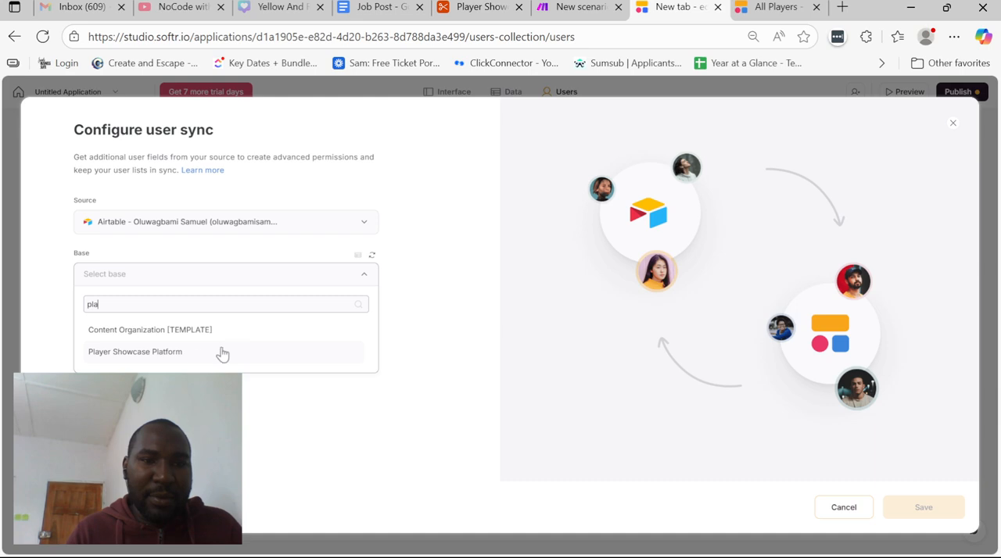
pyautogui.click(220, 352)
pyautogui.click(242, 397)
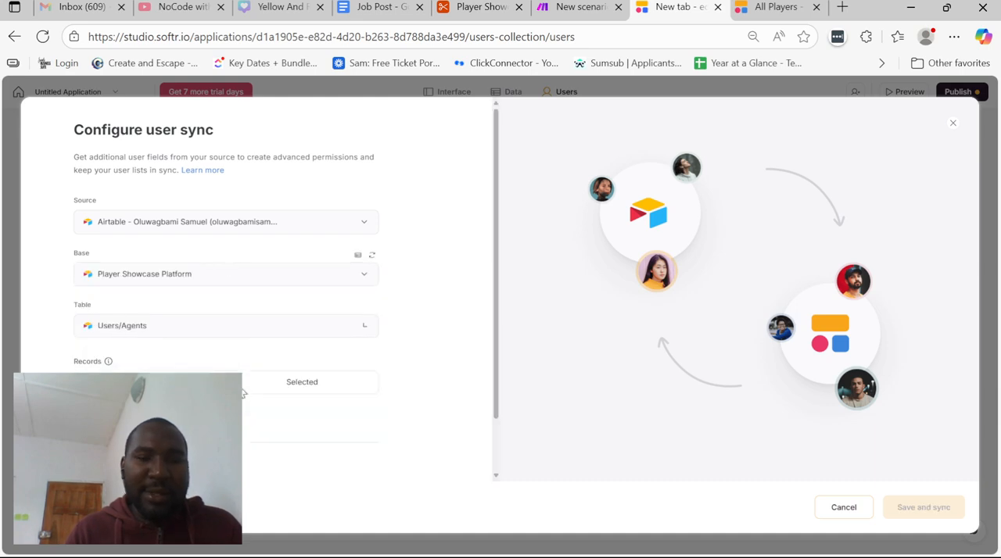
# Choose the first compatible field for the sync's remaining field mapping, then save and run the user sync
pyautogui.scroll(-1, 424, 458)
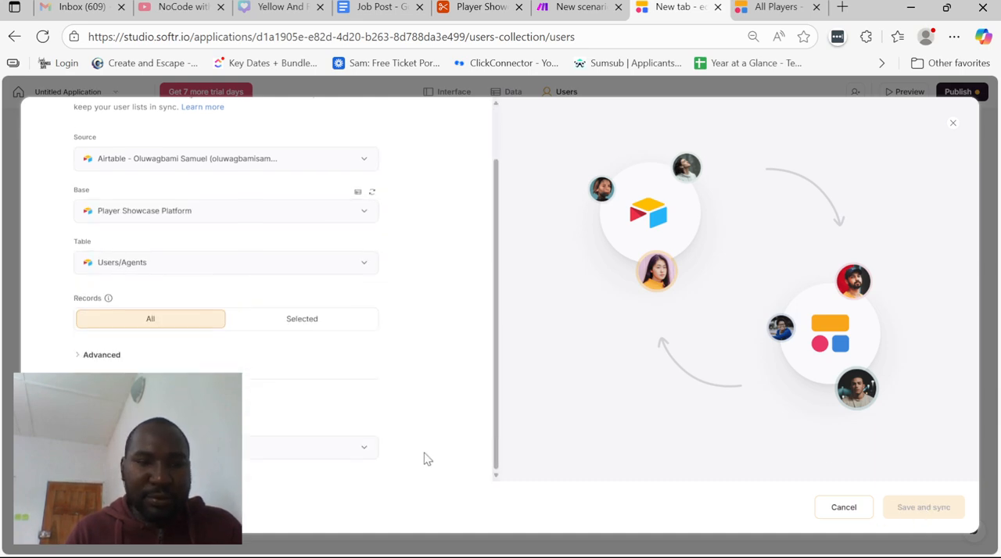
pyautogui.click(261, 448)
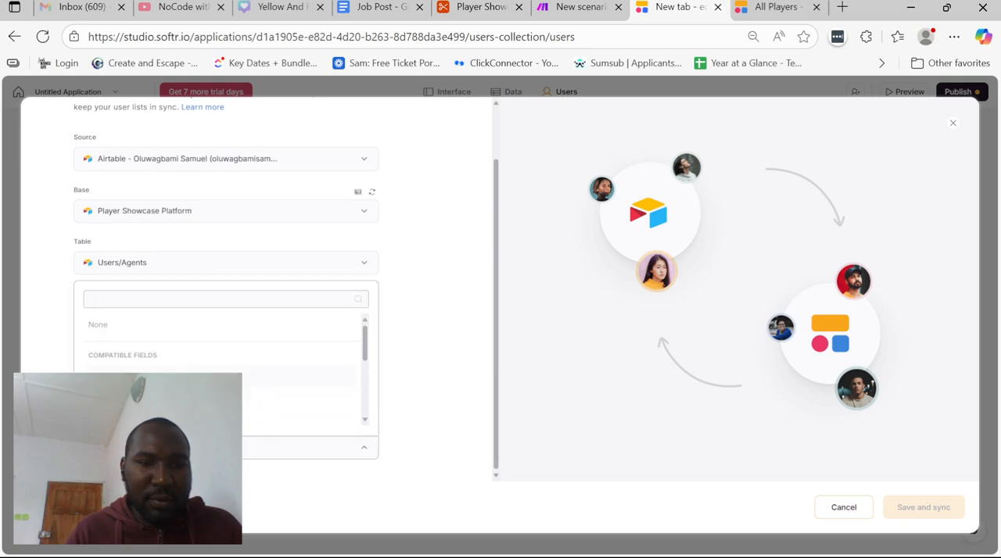
pyautogui.click(257, 382)
pyautogui.click(900, 508)
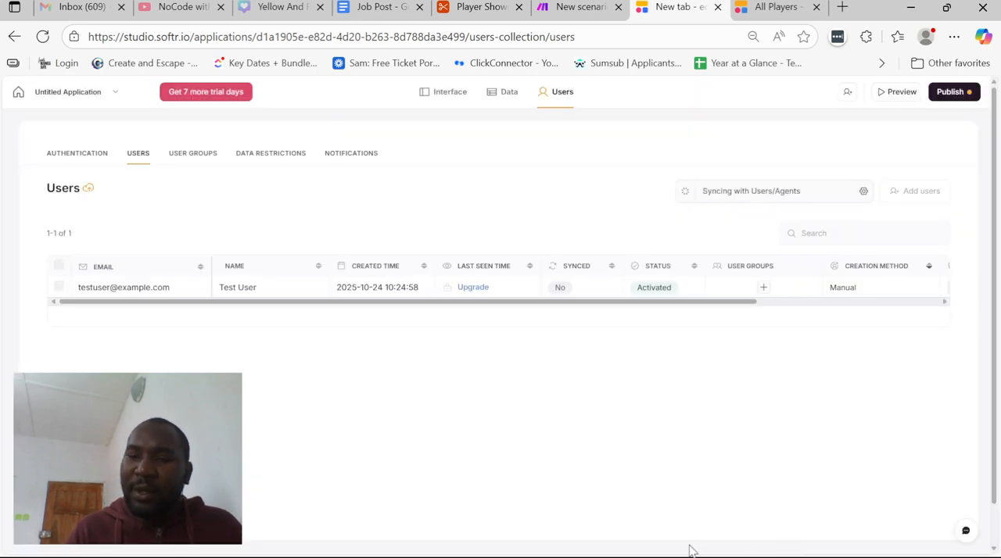
pyautogui.click(738, 496)
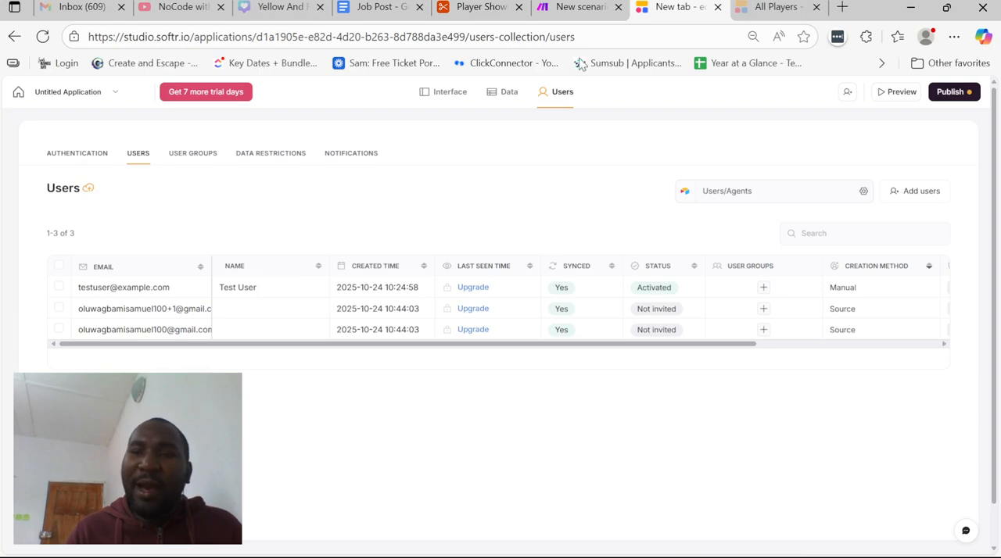
# Examine the synced users' columns and compare them with the Users/Agents table in the Airtable base, then return to Softr
pyautogui.hscroll(5, 634, 302)
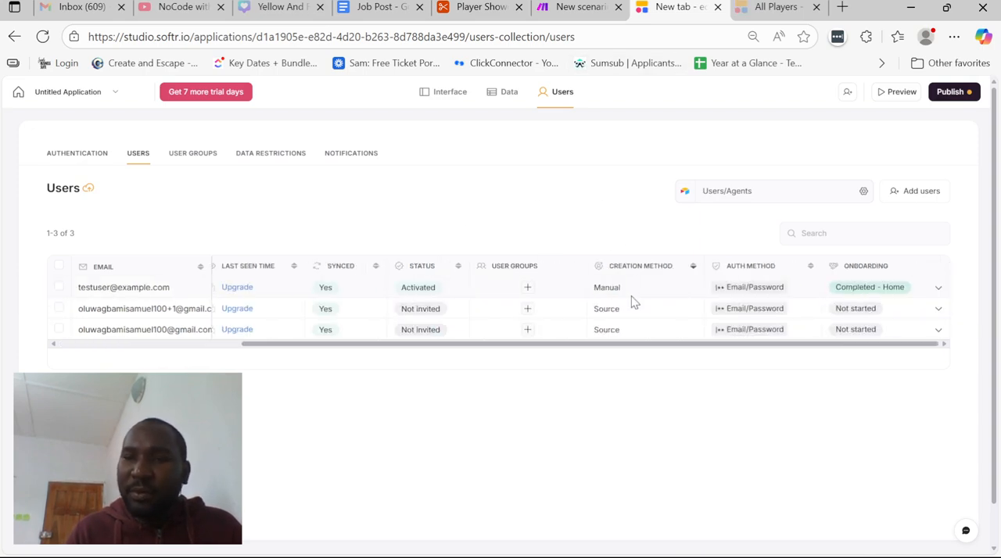
pyautogui.hscroll(-5, 633, 301)
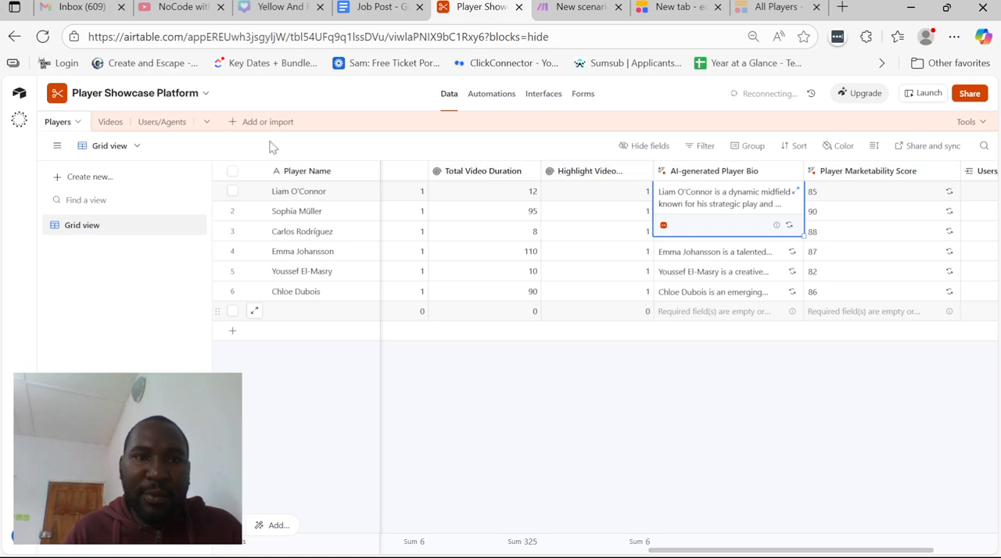
pyautogui.click(156, 122)
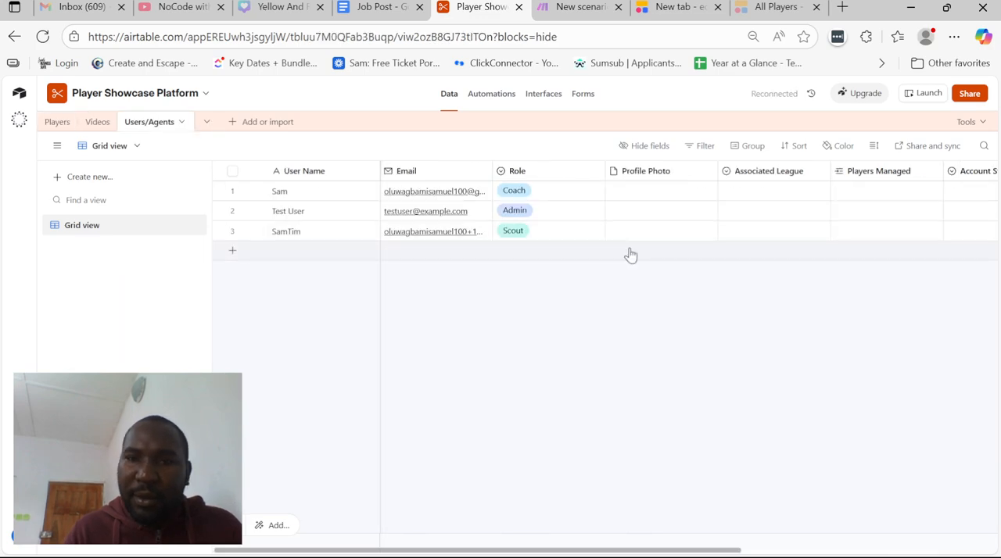
pyautogui.hscroll(2, 547, 211)
pyautogui.click(573, 3)
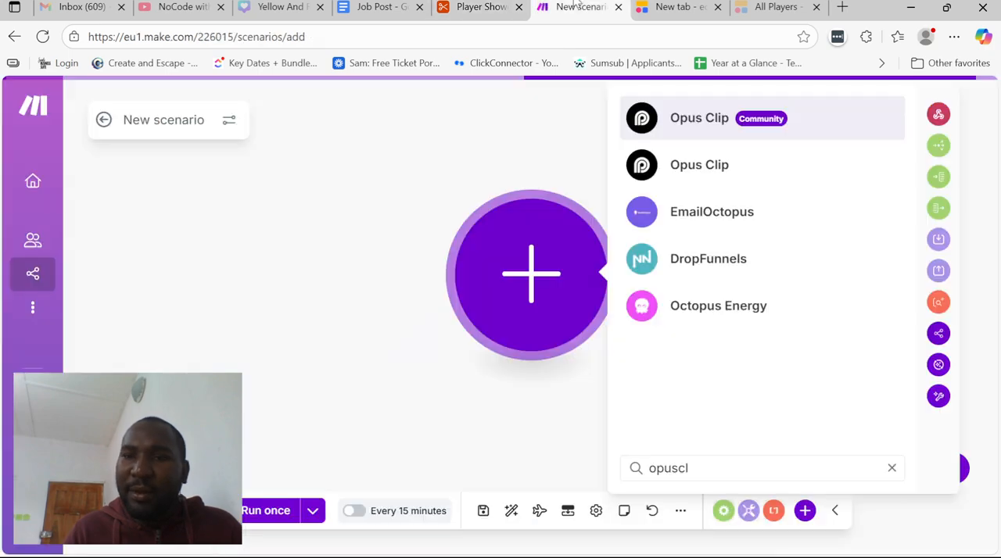
pyautogui.click(522, 2)
pyautogui.click(693, 5)
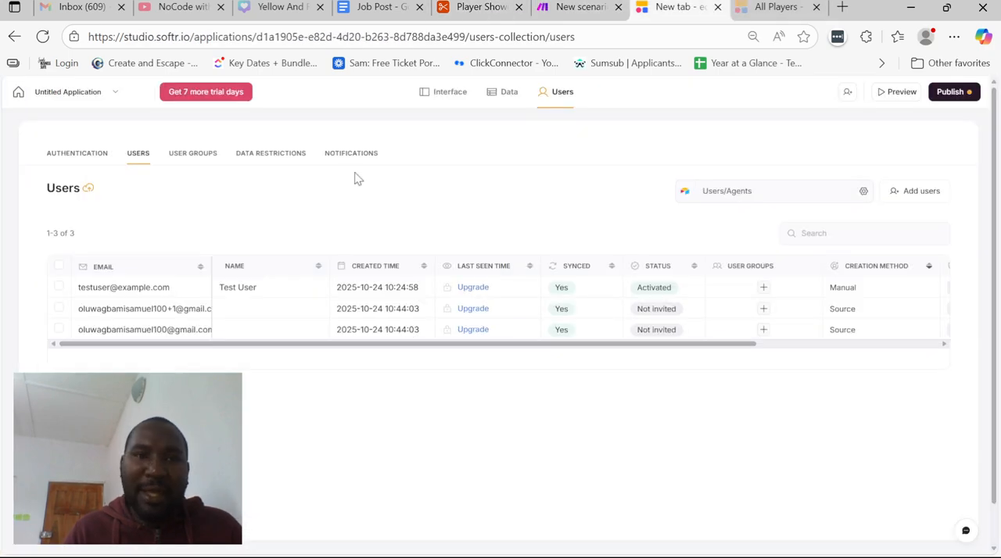
# Return to the interface editor and go to the conditional filters in the admin players grid's source settings
pyautogui.click(444, 93)
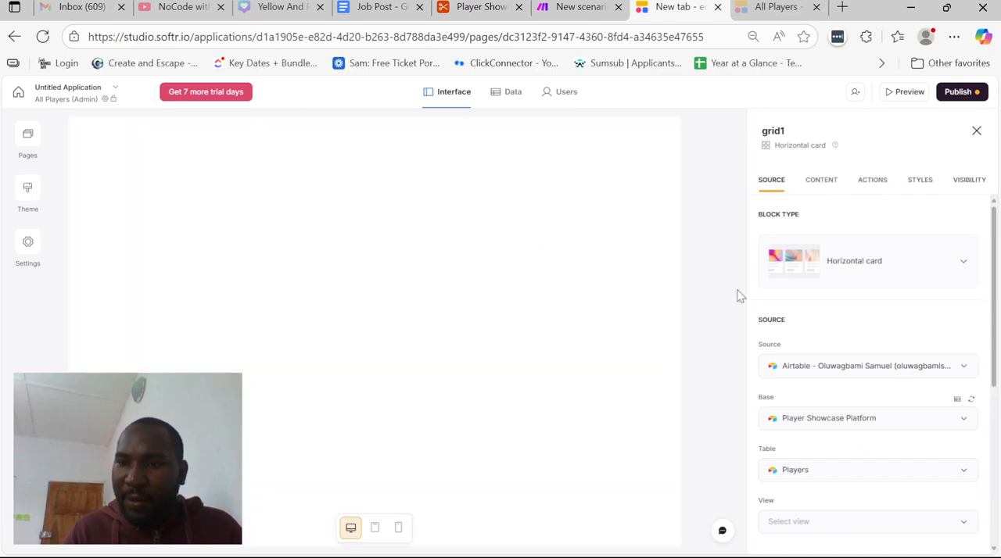
pyautogui.scroll(-4, 849, 353)
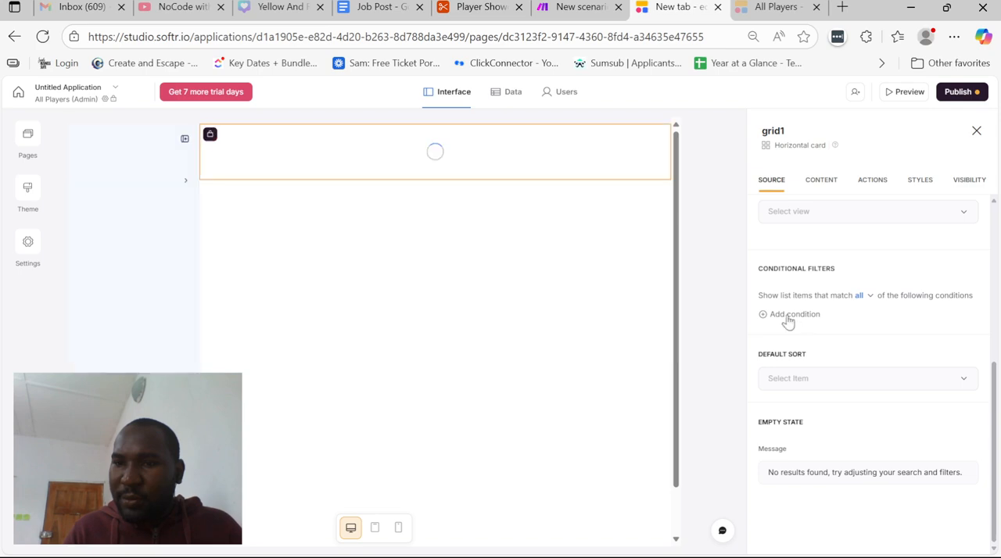
pyautogui.click(789, 316)
pyautogui.click(808, 341)
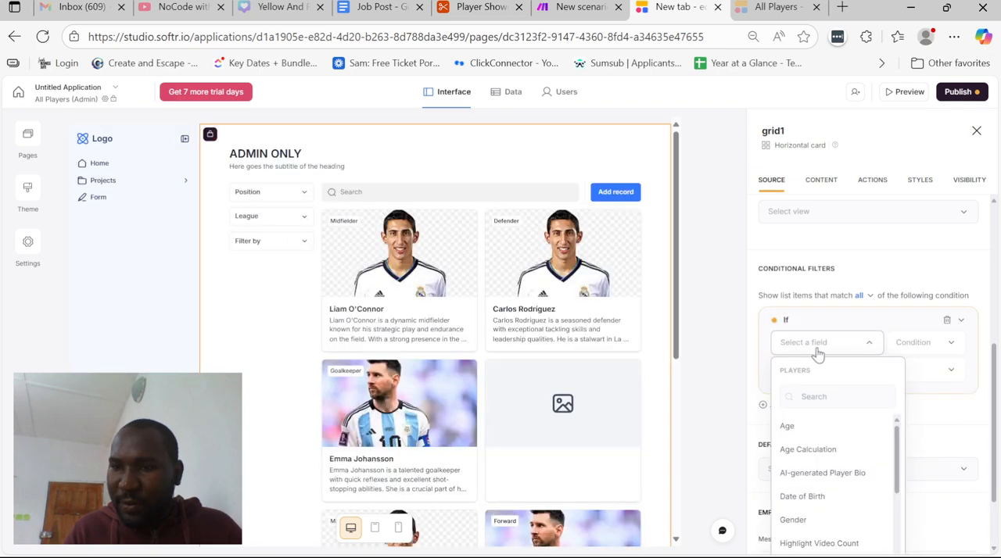
pyautogui.click(817, 353)
pyautogui.scroll(-1, 818, 355)
pyautogui.click(806, 280)
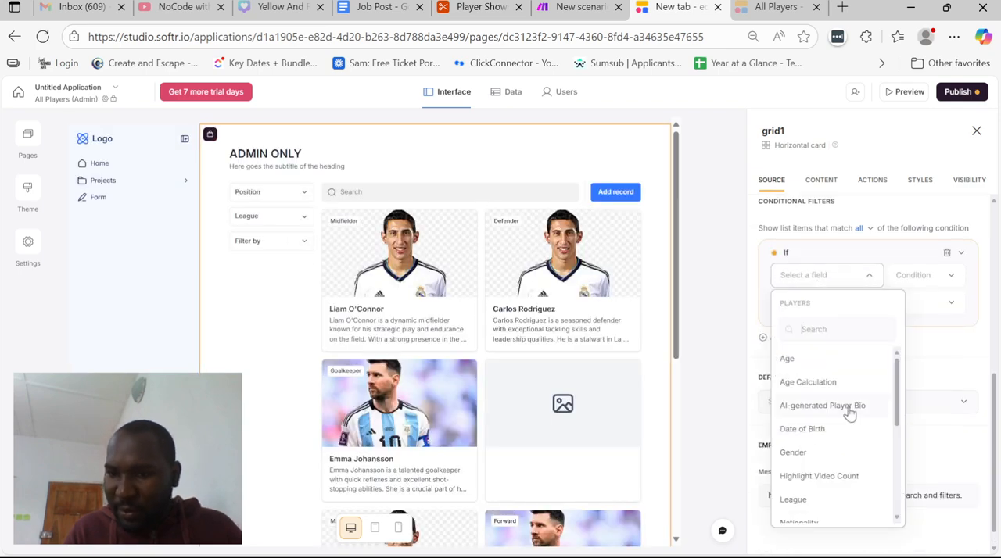
pyautogui.scroll(-3, 850, 411)
pyautogui.scroll(3, 849, 413)
pyautogui.scroll(1, 849, 413)
pyautogui.click(947, 325)
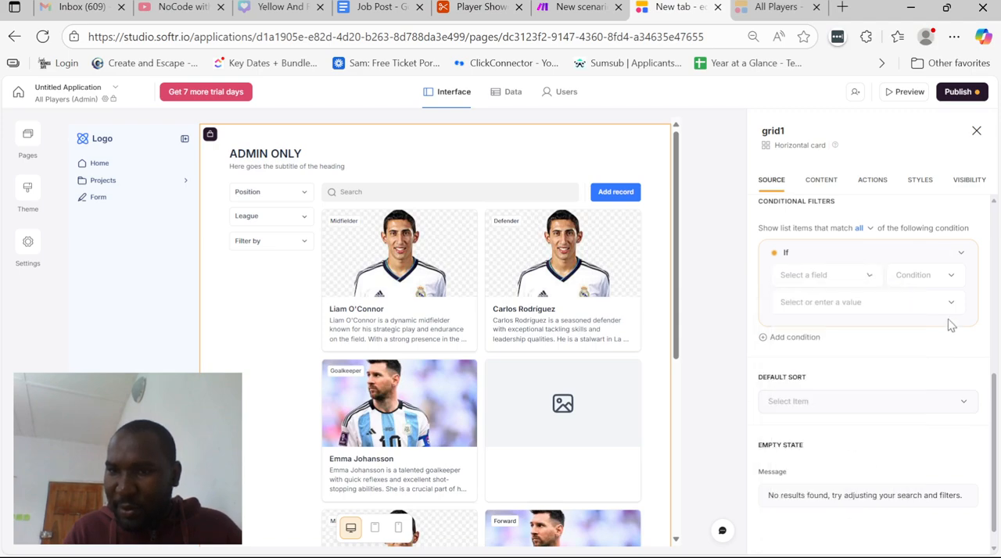
pyautogui.scroll(2, 941, 285)
pyautogui.click(947, 310)
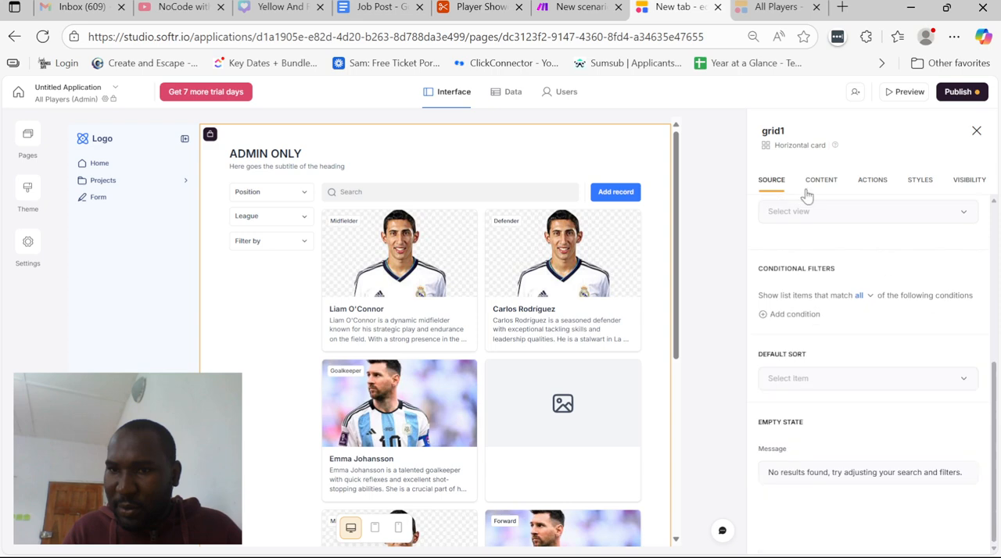
pyautogui.click(813, 184)
pyautogui.scroll(-5, 833, 446)
pyautogui.scroll(-10, 834, 448)
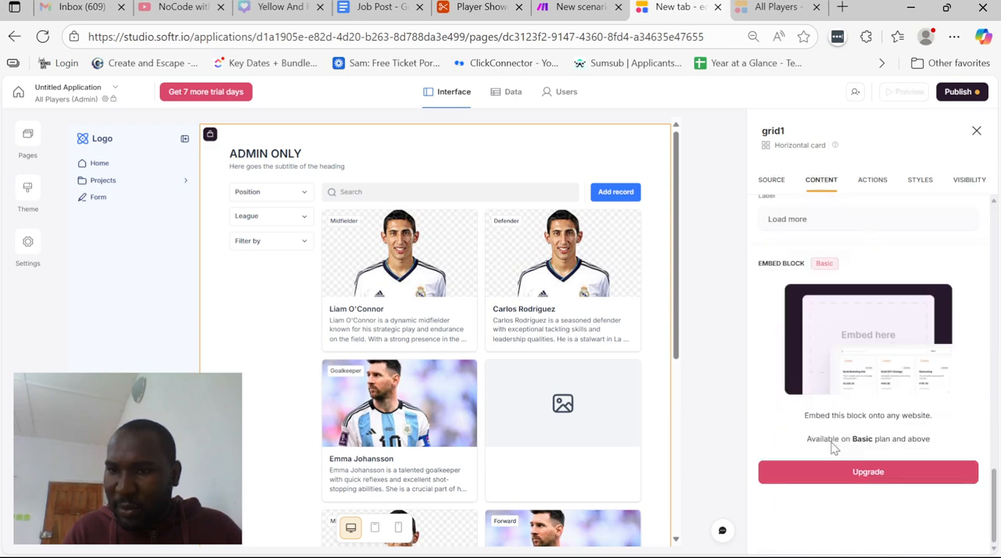
pyautogui.click(772, 182)
pyautogui.scroll(-5, 843, 314)
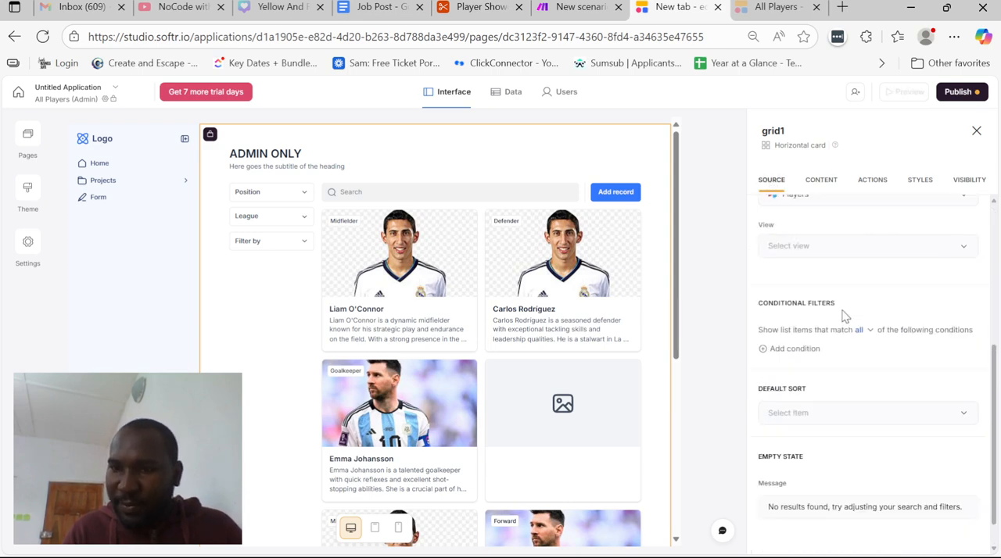
pyautogui.scroll(5, 843, 314)
# Start a new condition-based user group from the admin players grid's visibility settings
pyautogui.click(981, 185)
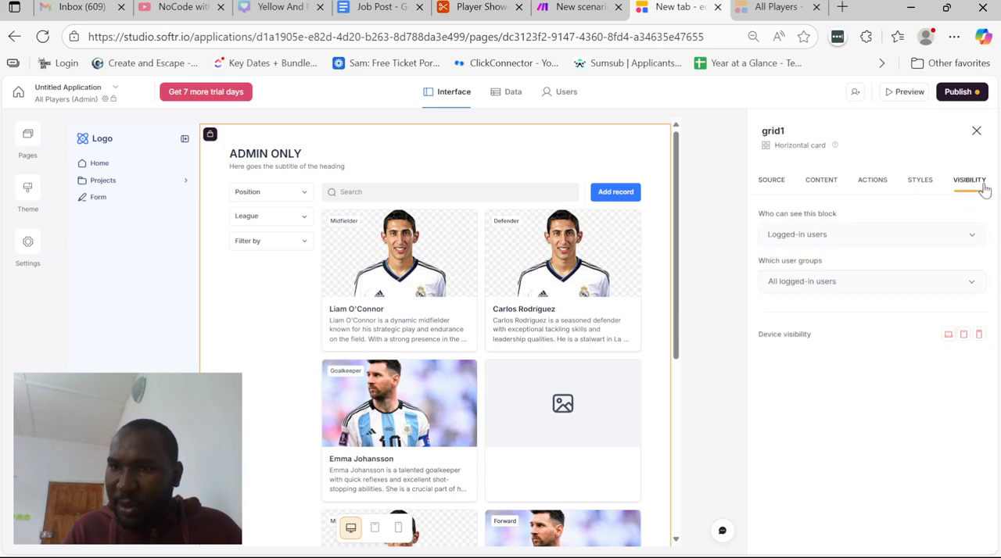
pyautogui.click(868, 283)
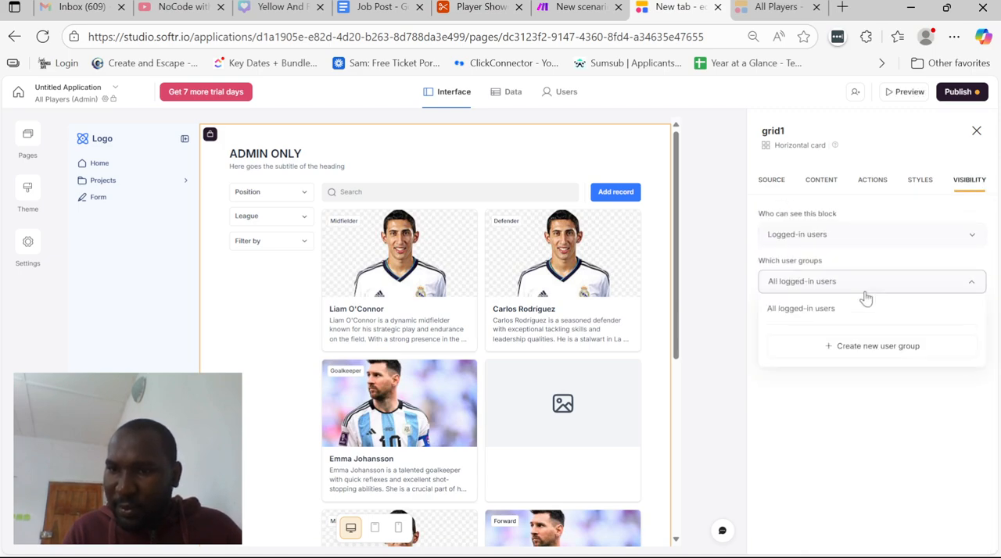
pyautogui.click(835, 347)
pyautogui.click(422, 380)
pyautogui.click(555, 358)
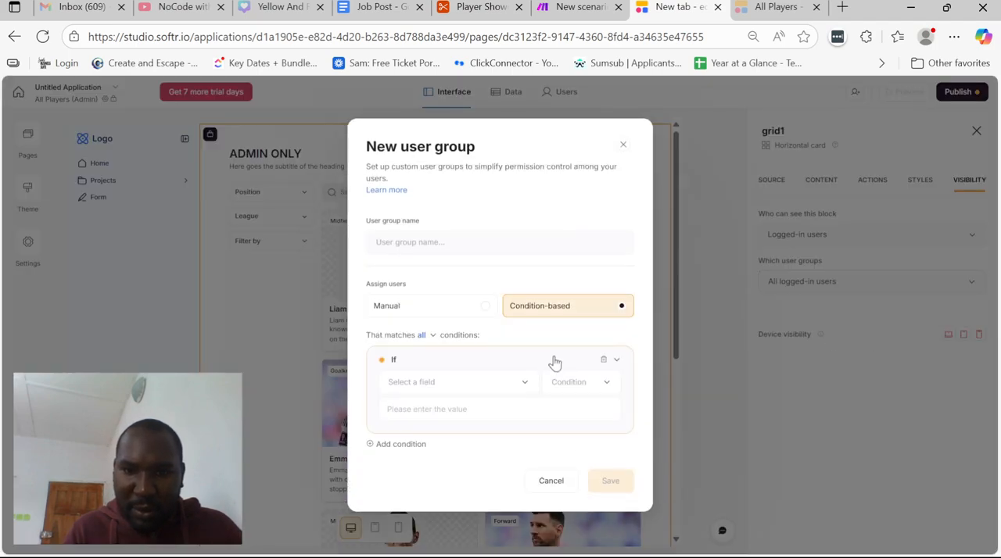
# Set the new user group's condition to Role is Admin
pyautogui.click(494, 383)
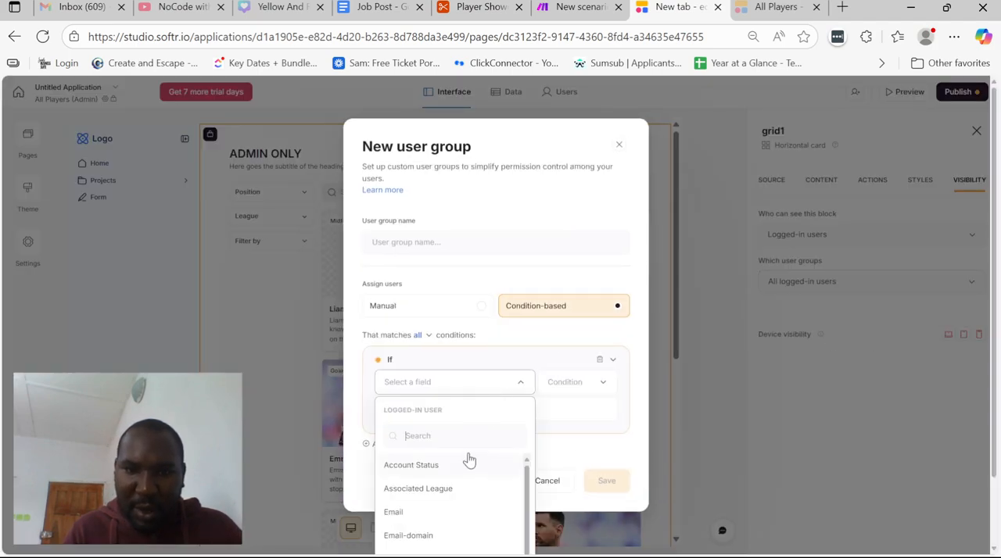
pyautogui.scroll(-2, 457, 445)
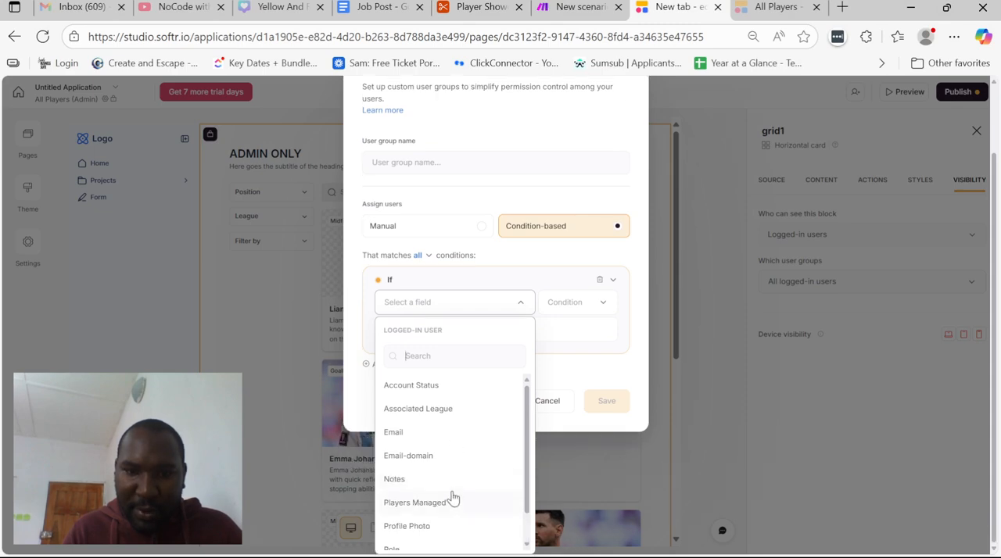
pyautogui.scroll(-1, 452, 498)
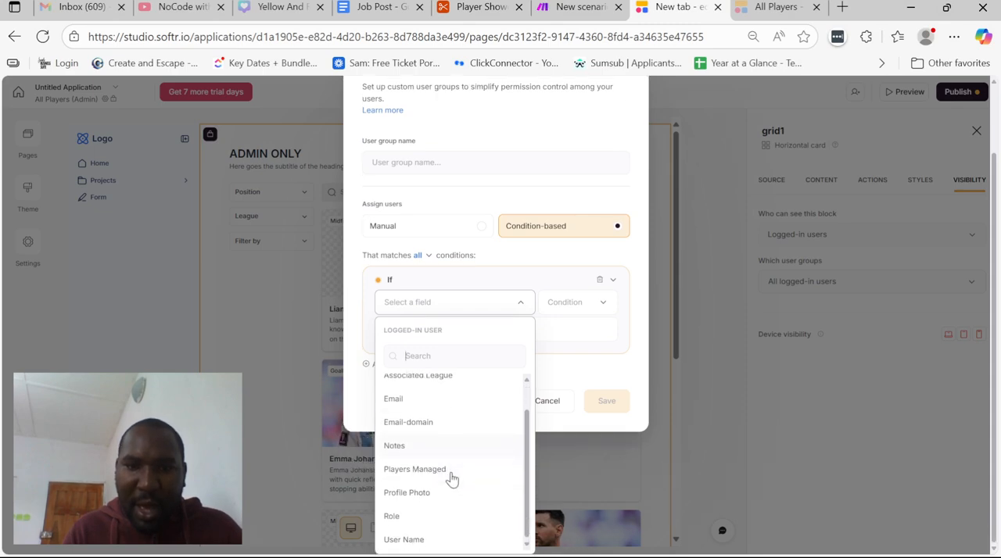
pyautogui.click(431, 517)
pyautogui.click(547, 409)
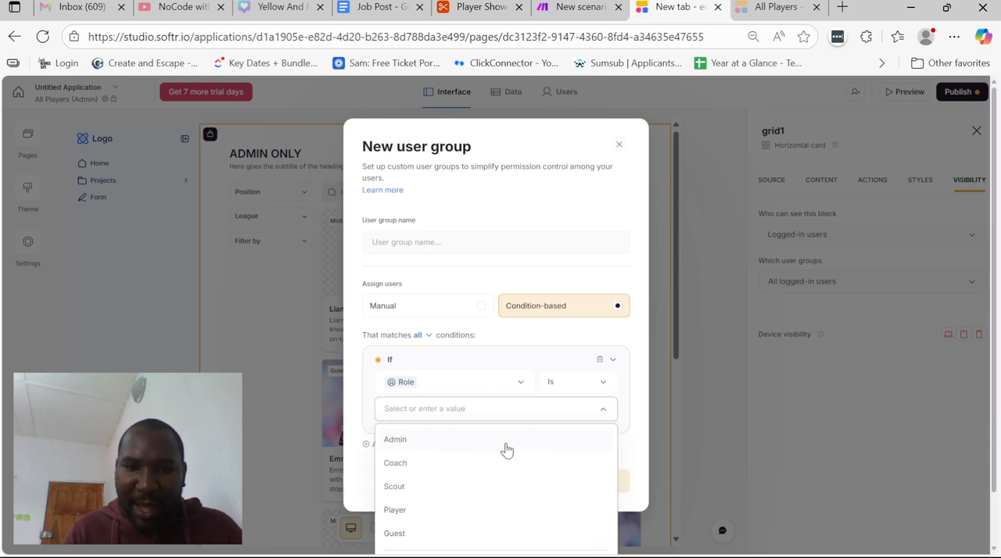
pyautogui.click(506, 443)
# Name the user group Admin and save it as the group allowed to see the grid
pyautogui.click(466, 245)
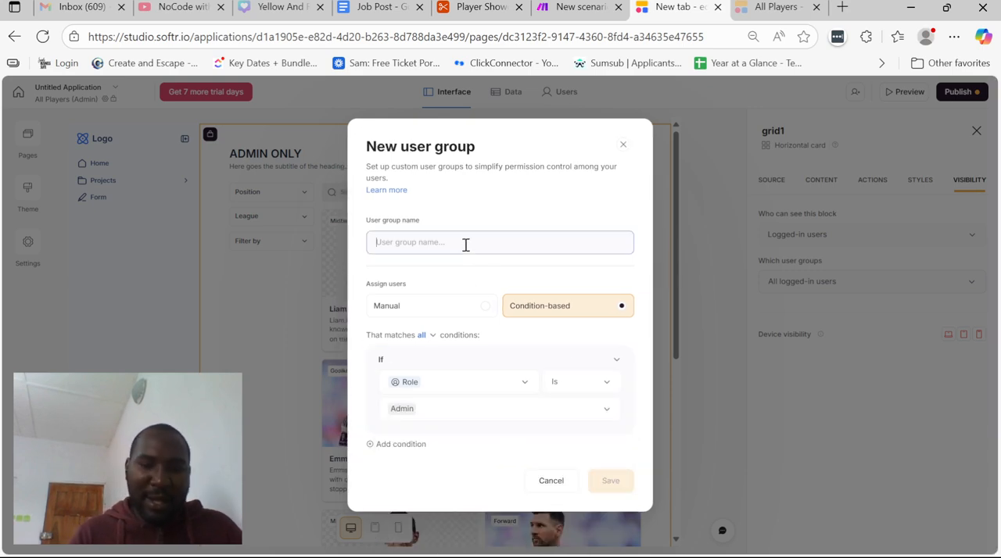
pyautogui.write('Admin')
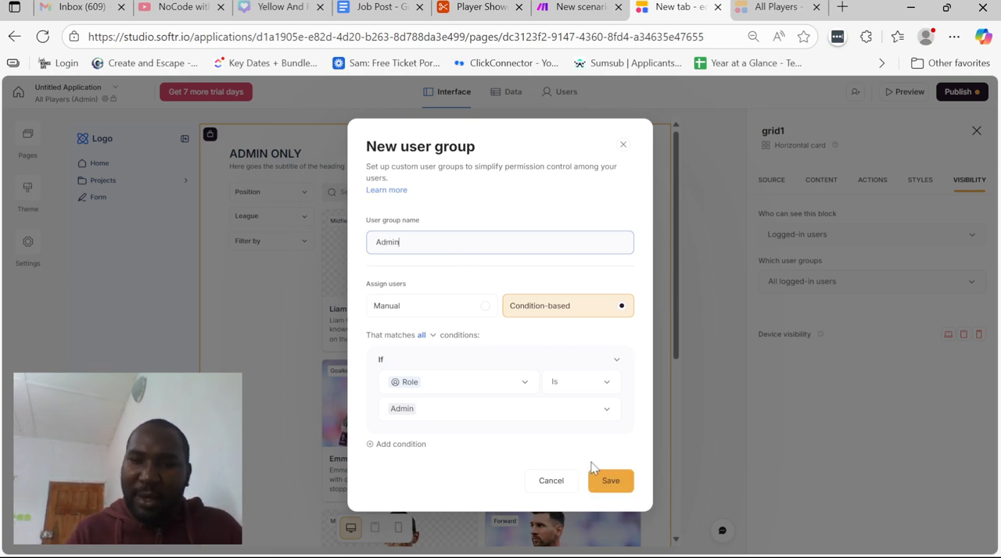
pyautogui.click(608, 480)
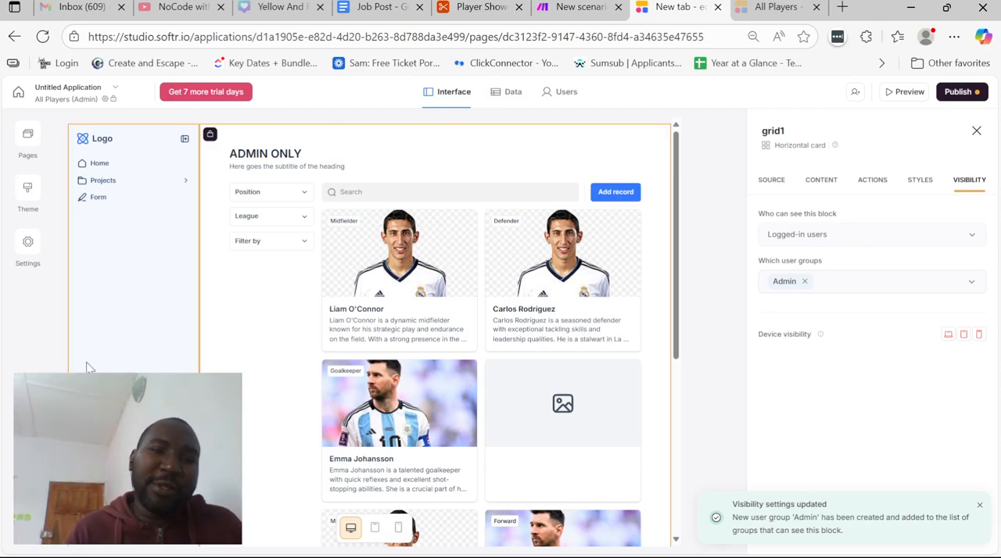
# Switch to the Job Post document and append "- DONE" to the admin dashboard item in the scope of work
pyautogui.click(418, 6)
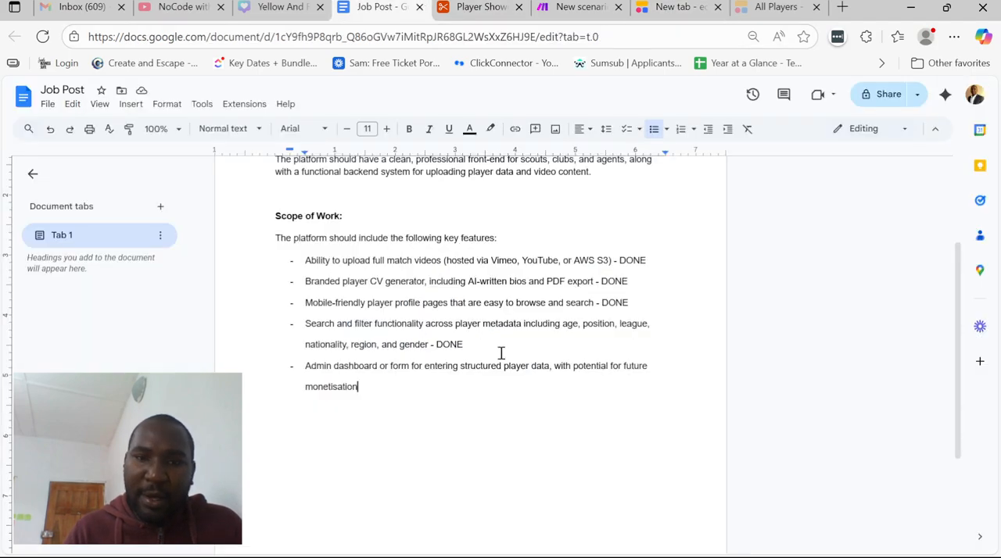
pyautogui.write('- D')
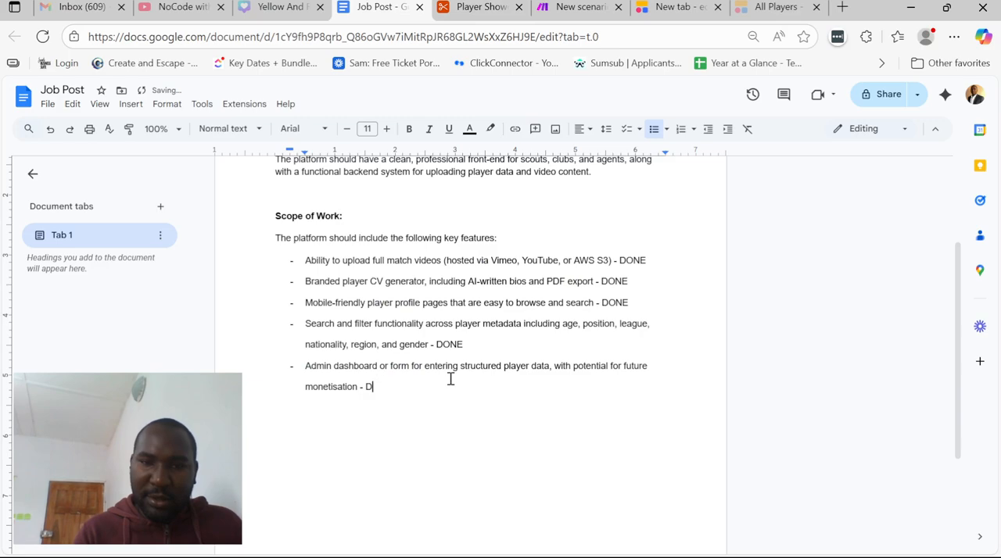
pyautogui.write('ONE')
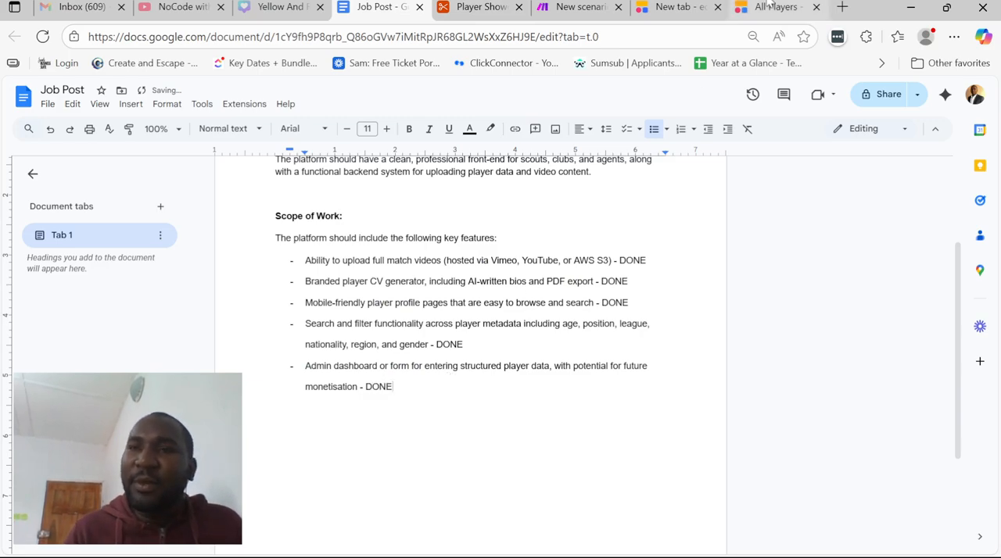
# Look over the All Players page and its navigation in the app preview
pyautogui.click(771, 7)
pyautogui.scroll(-5, 516, 239)
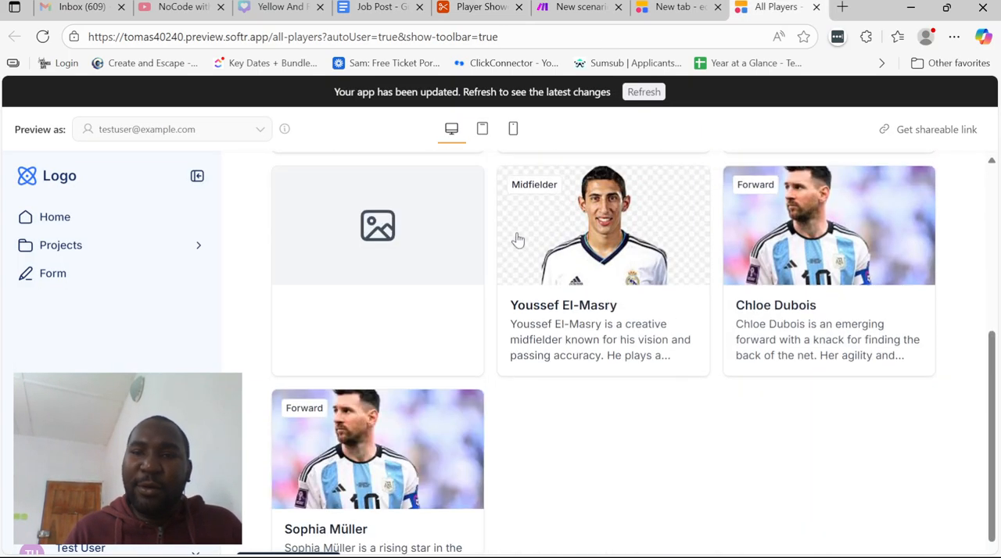
pyautogui.scroll(5, 516, 240)
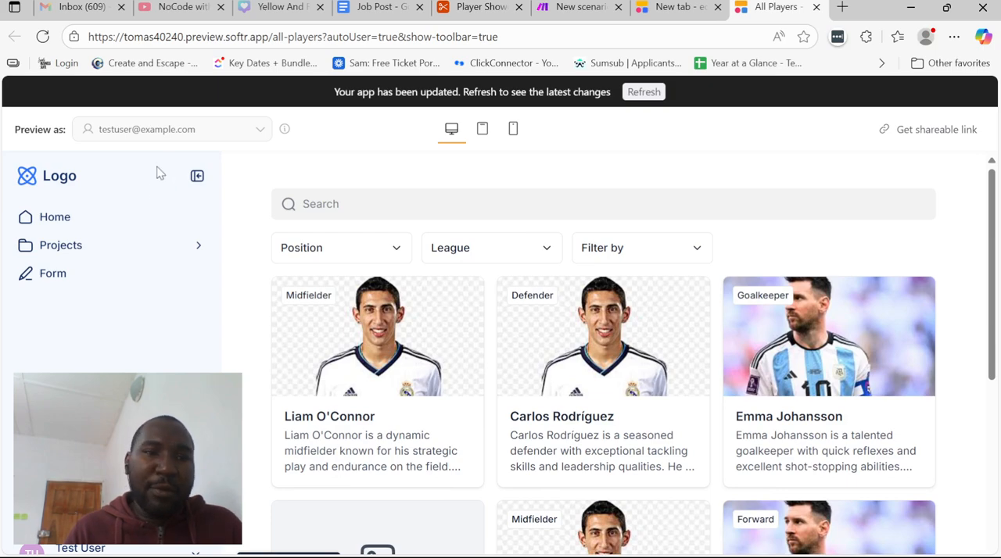
# Return to the Softr editor and delete the Projects, Form and Home links from the side navigation's primary links
pyautogui.click(710, 6)
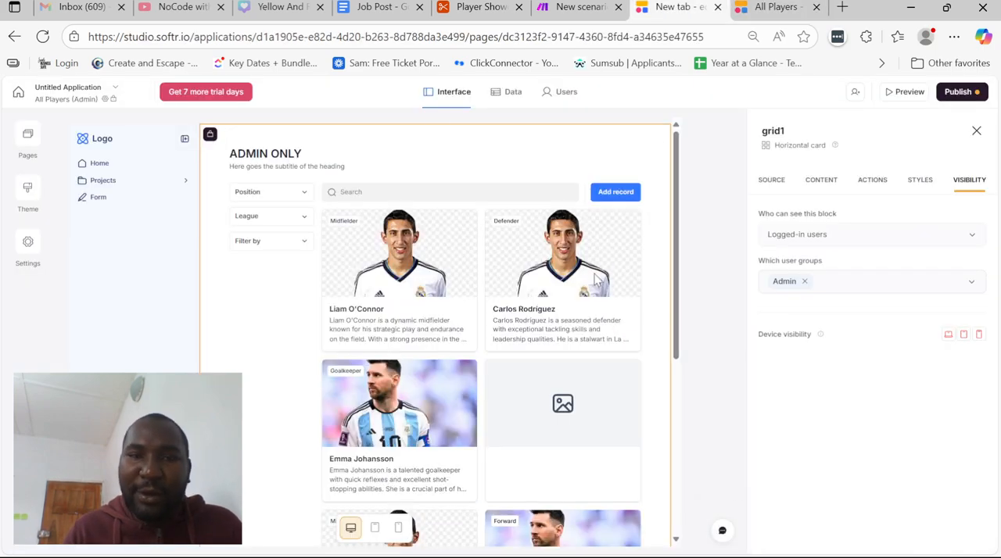
pyautogui.click(134, 201)
pyautogui.scroll(-5, 876, 233)
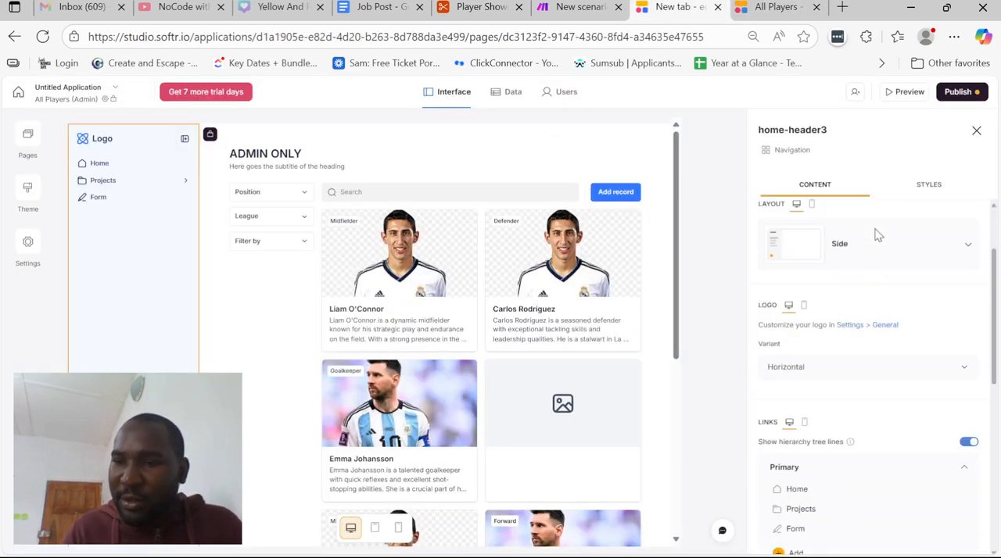
pyautogui.click(922, 310)
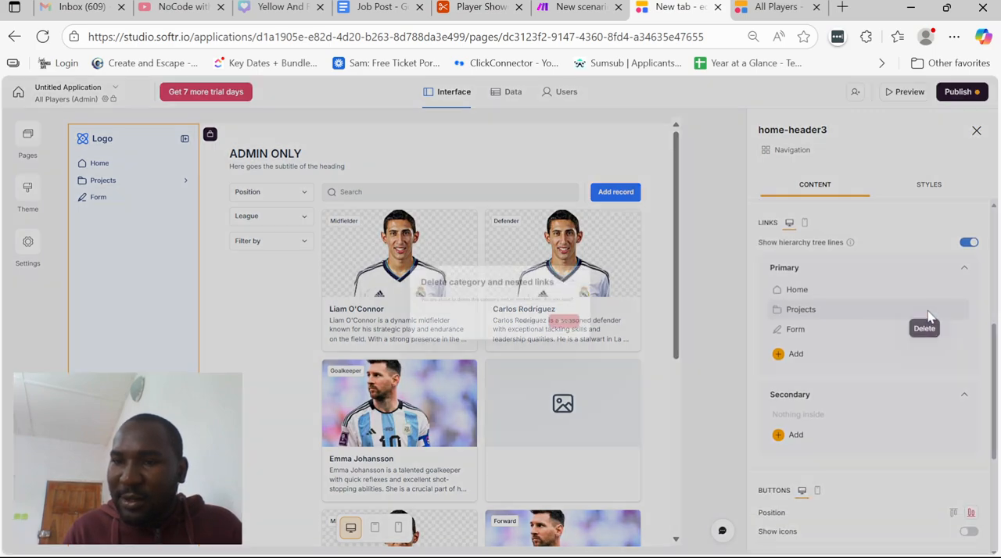
pyautogui.click(602, 347)
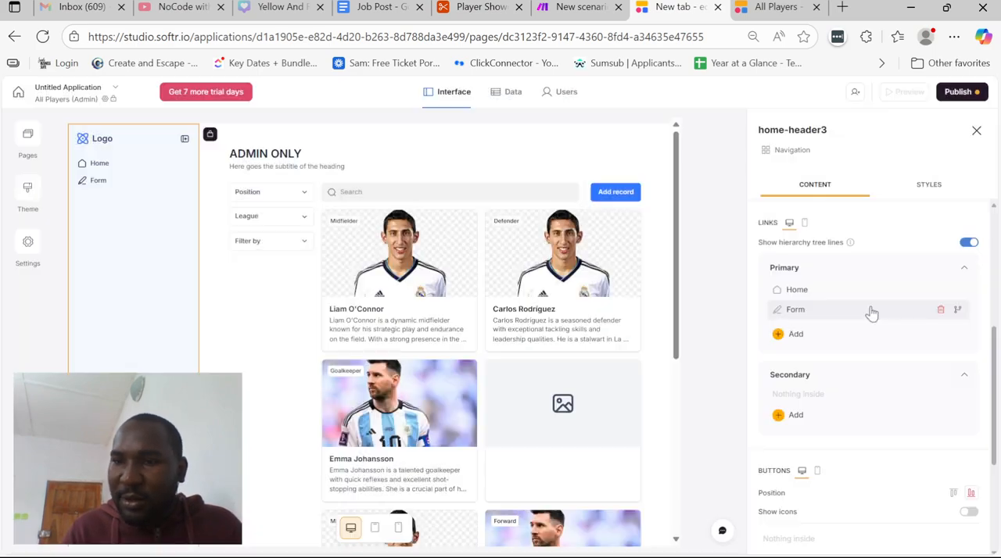
pyautogui.click(932, 309)
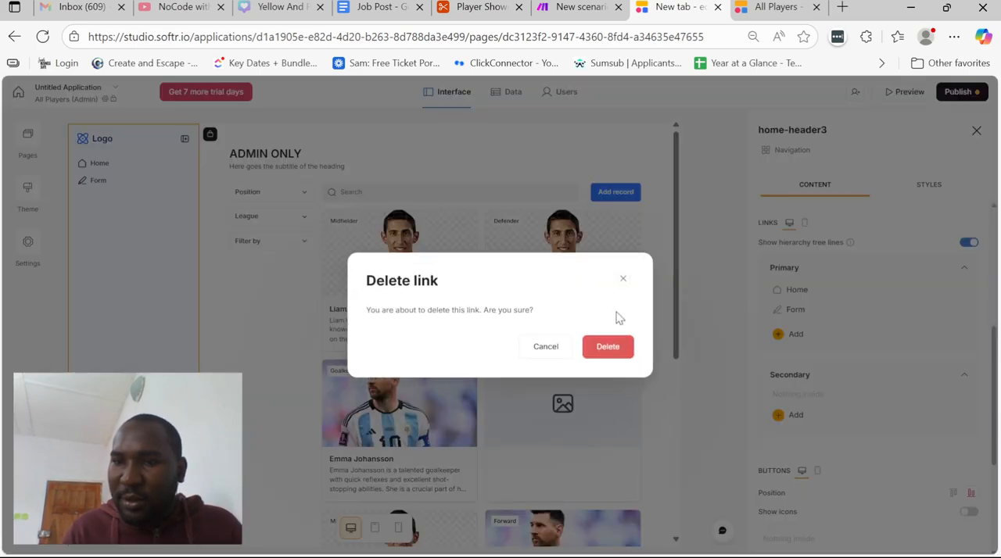
pyautogui.click(606, 346)
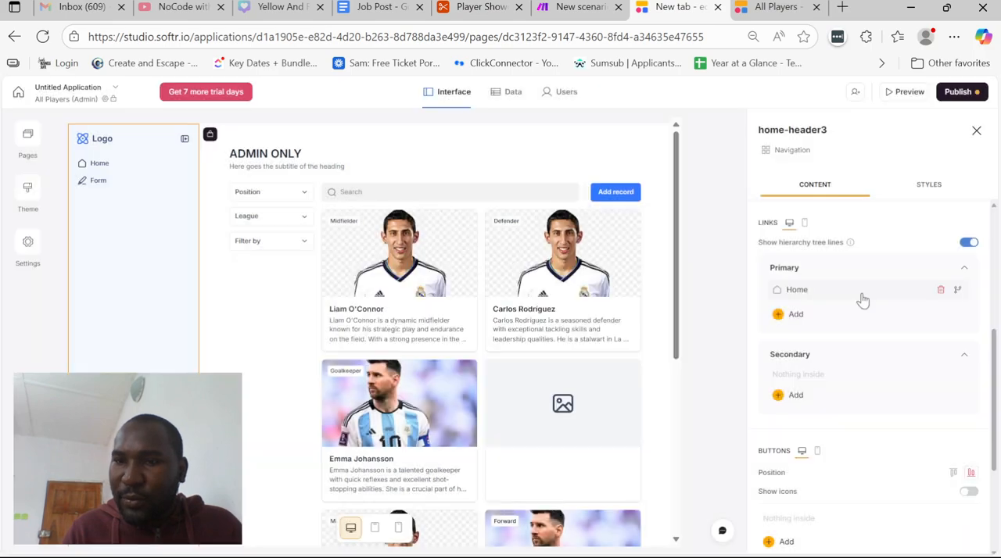
pyautogui.click(932, 290)
pyautogui.click(603, 346)
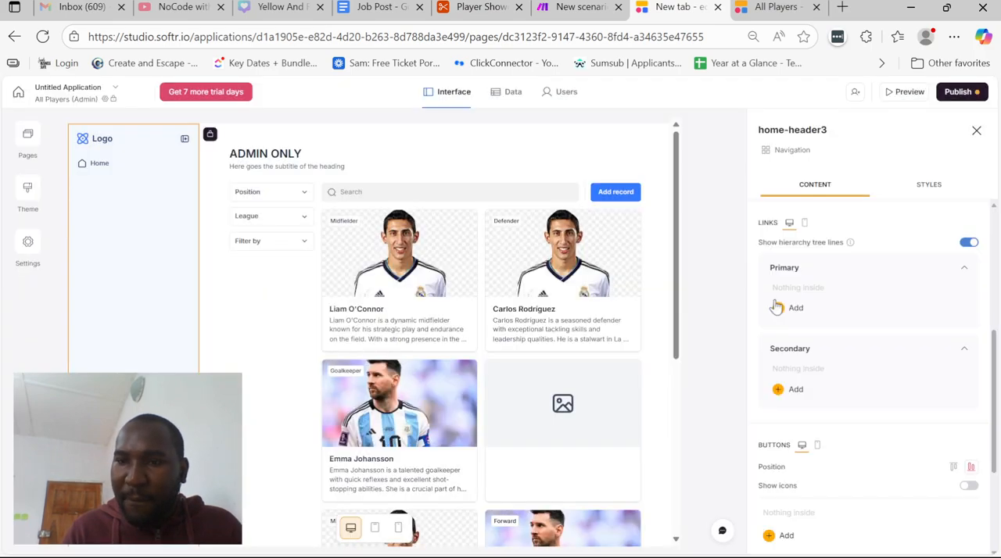
# Add page links for All Videos and All Players to the side navigation's primary links
pyautogui.click(781, 308)
pyautogui.click(786, 334)
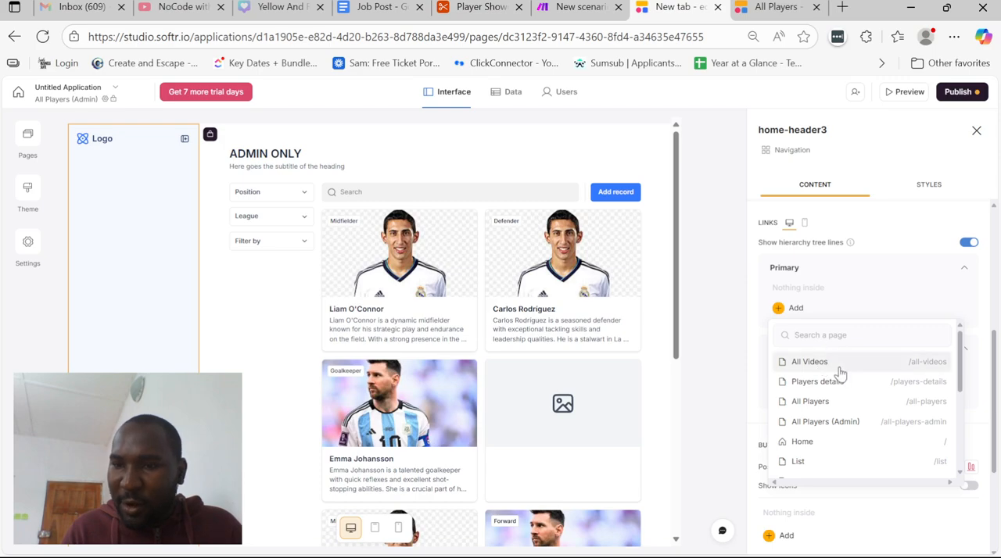
pyautogui.click(833, 361)
pyautogui.click(782, 319)
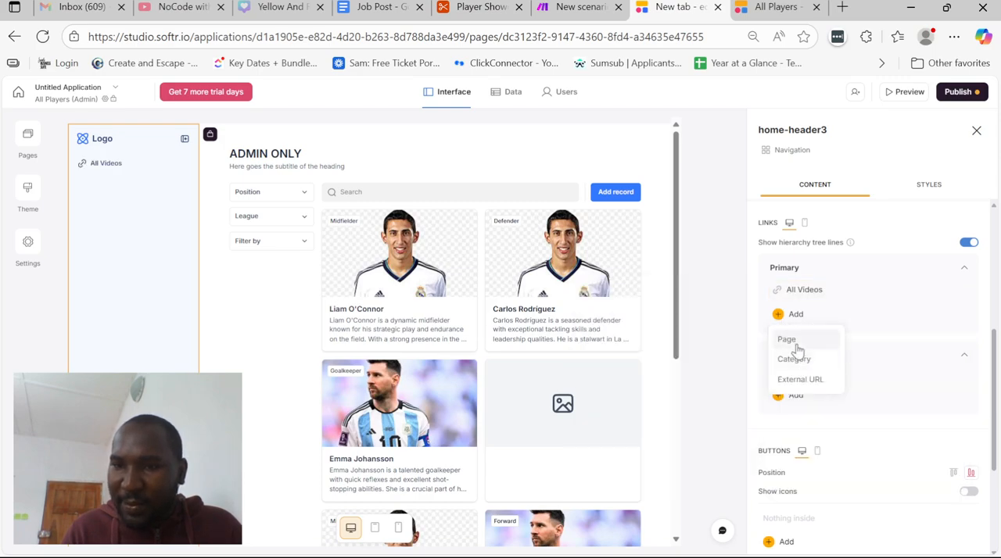
pyautogui.click(798, 339)
pyautogui.click(813, 407)
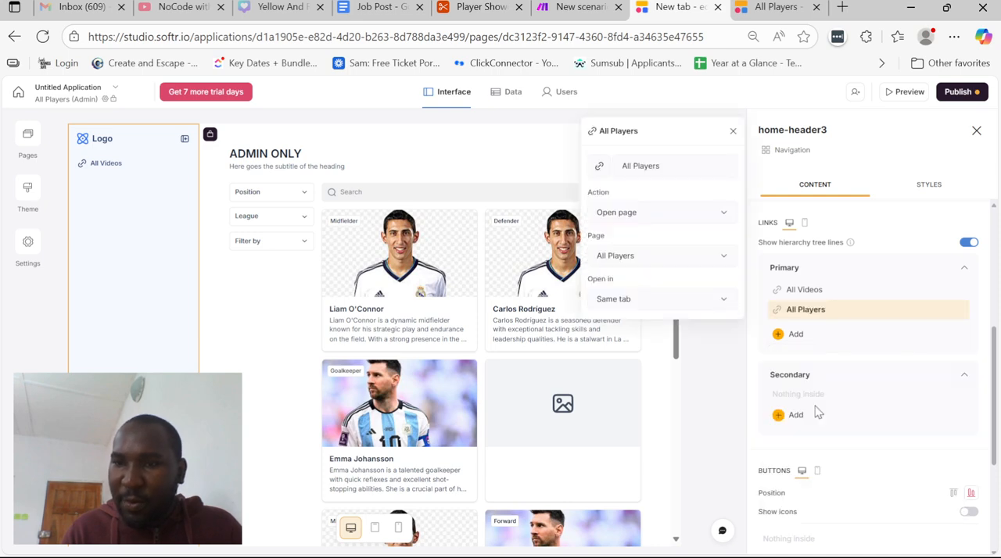
pyautogui.click(747, 334)
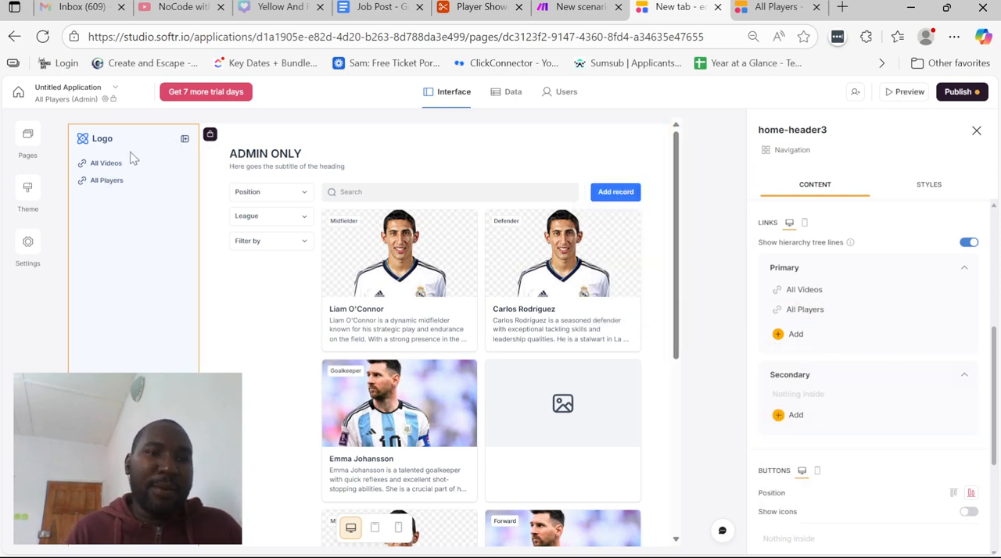
# Mark the Players details page as the app's home page
pyautogui.click(28, 144)
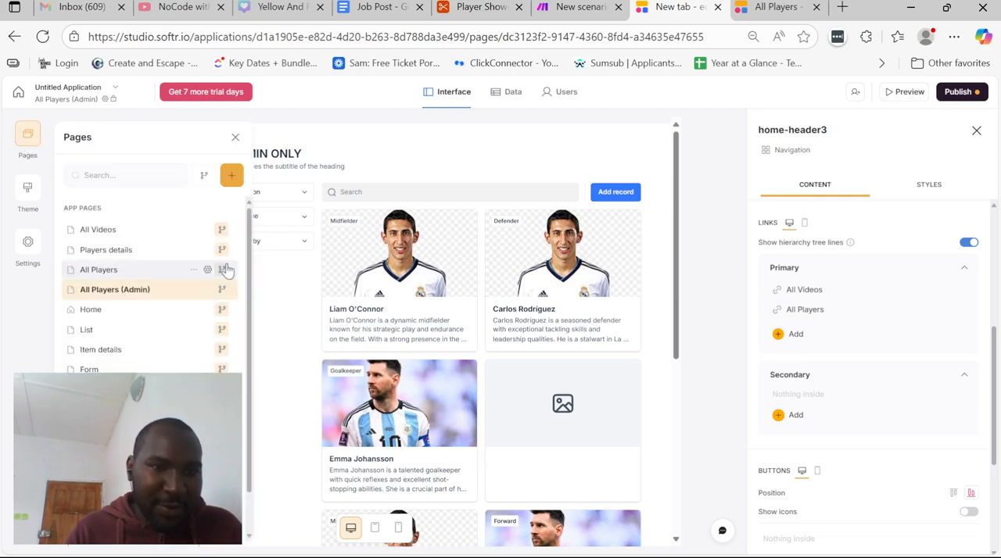
pyautogui.click(194, 250)
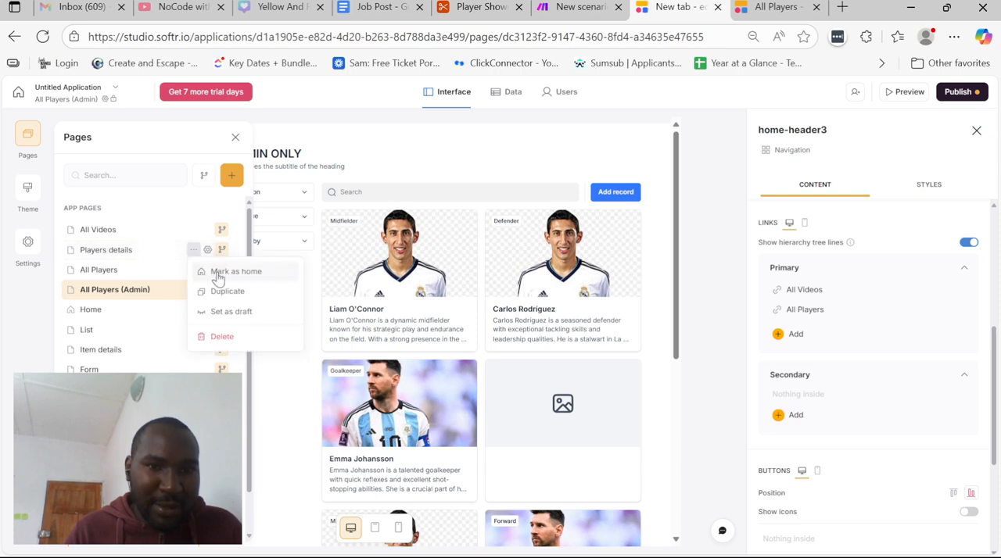
pyautogui.click(223, 270)
pyautogui.click(618, 363)
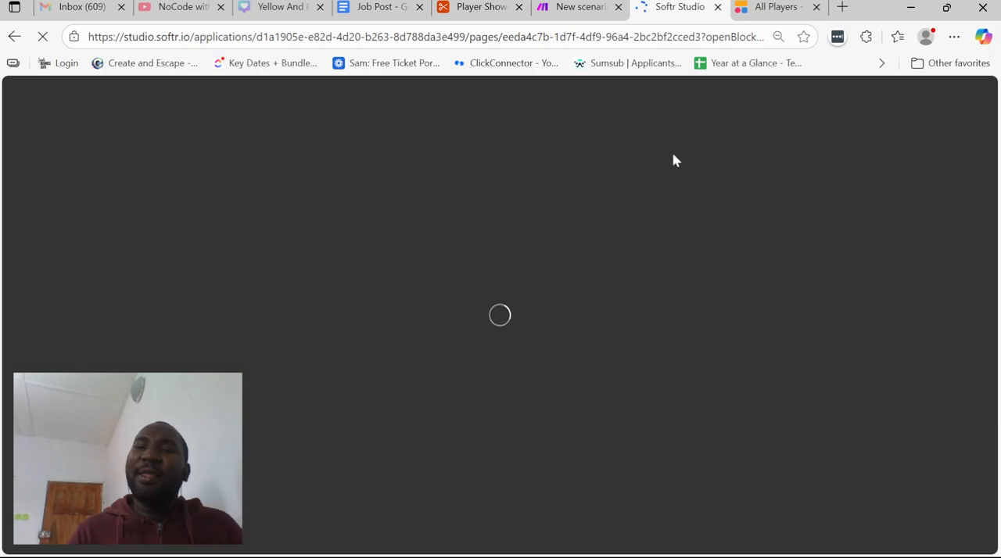
# Switch to the app preview and examine the All Players list, the first defender's profile details and the videos associated with that player
pyautogui.click(782, 7)
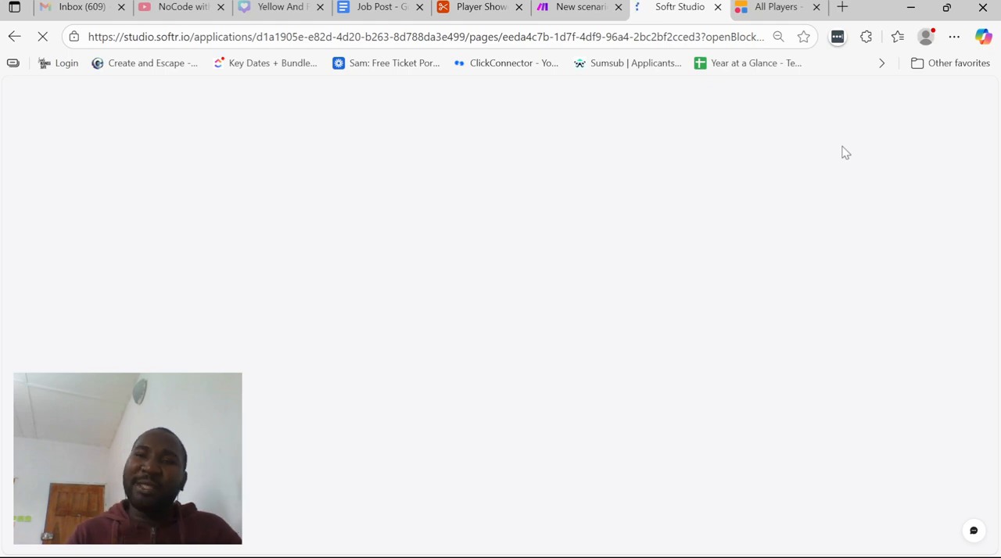
pyautogui.hotkey('ctrl', 'Tab')
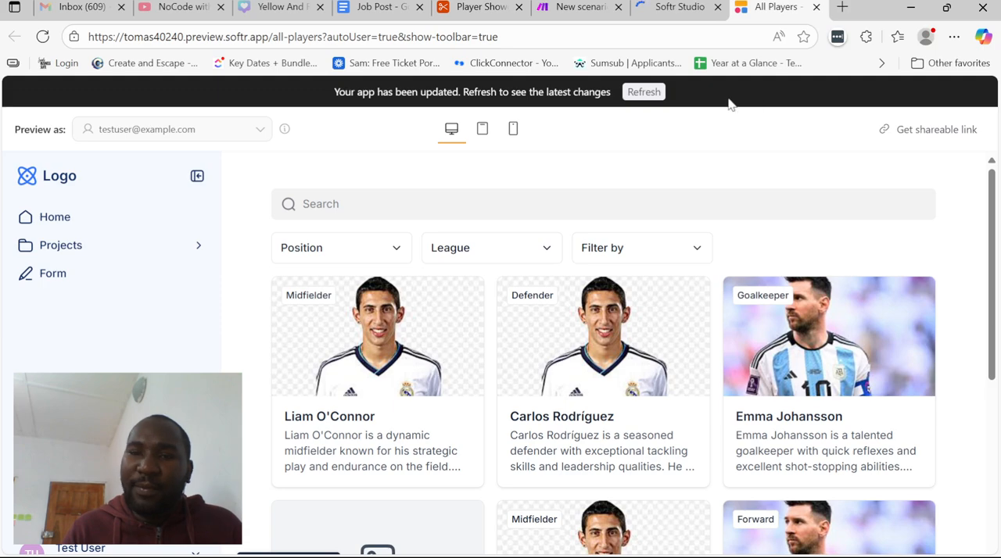
pyautogui.scroll(-3, 509, 297)
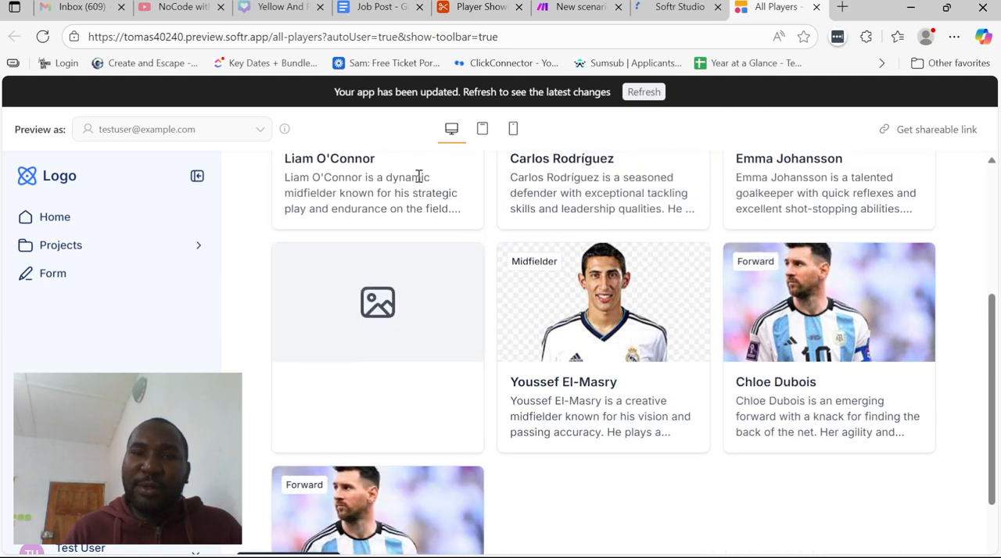
pyautogui.press('F5')
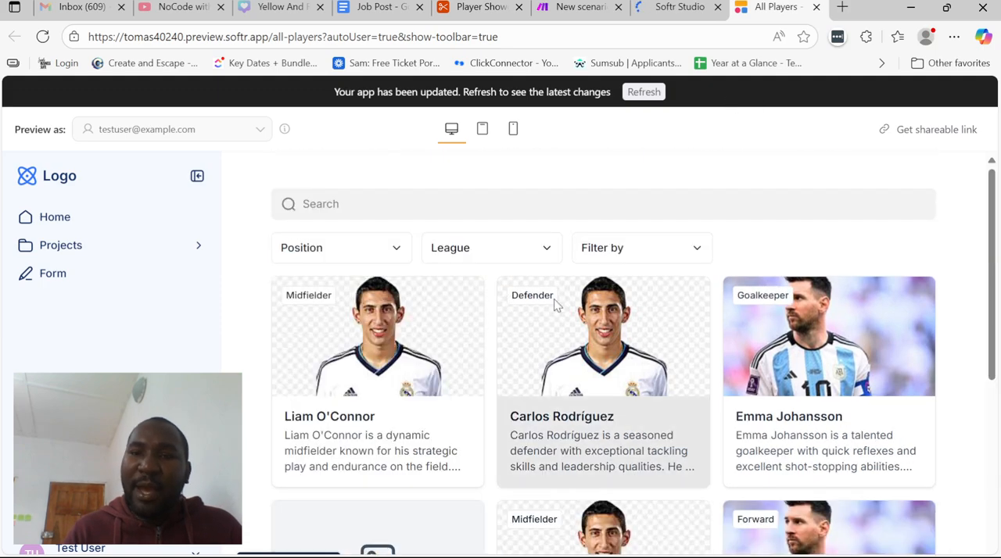
pyautogui.click(554, 305)
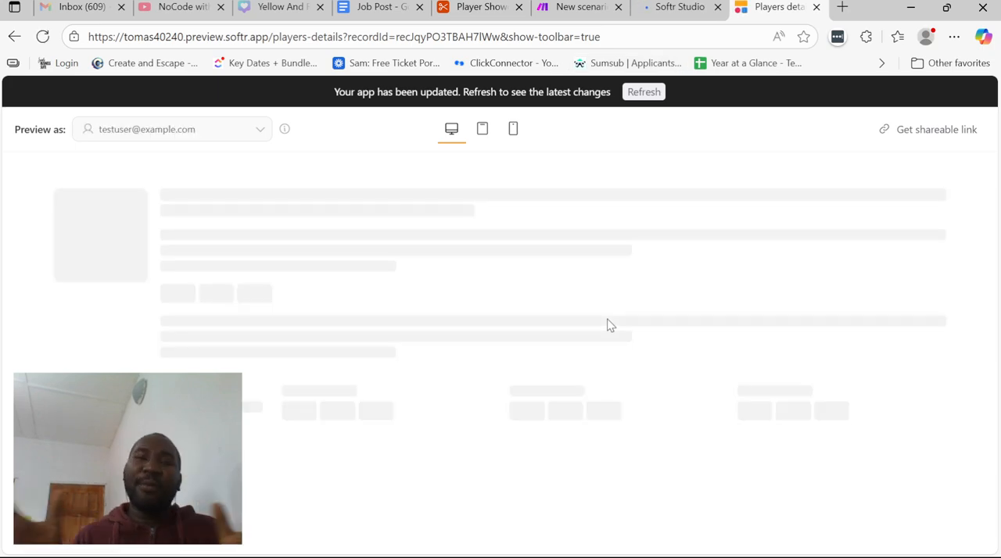
pyautogui.scroll(-3, 609, 326)
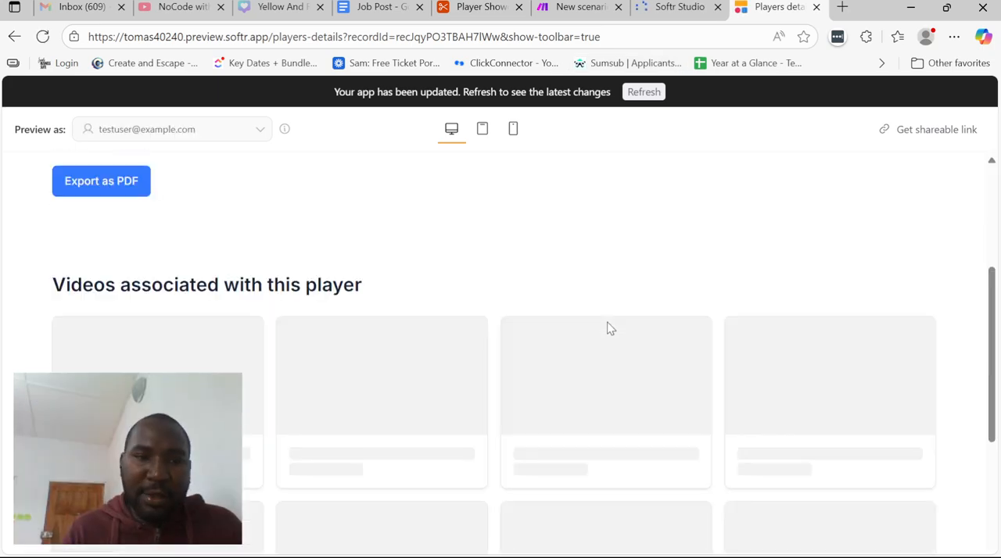
pyautogui.scroll(3, 531, 329)
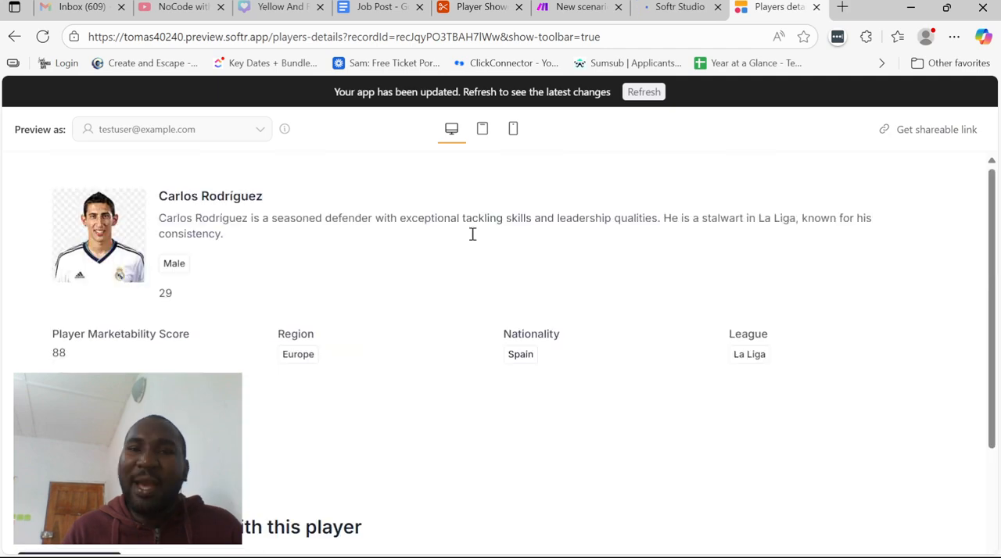
pyautogui.click(700, 557)
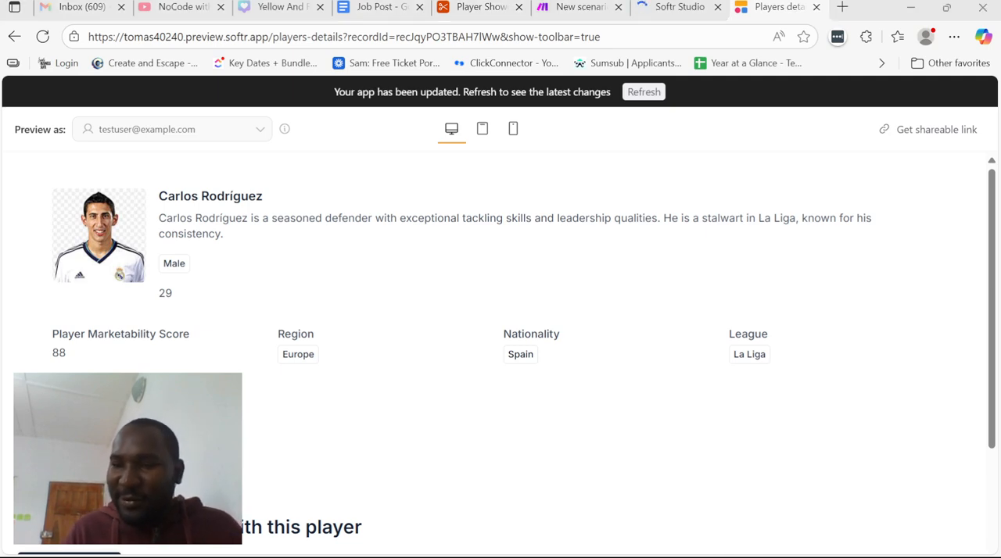